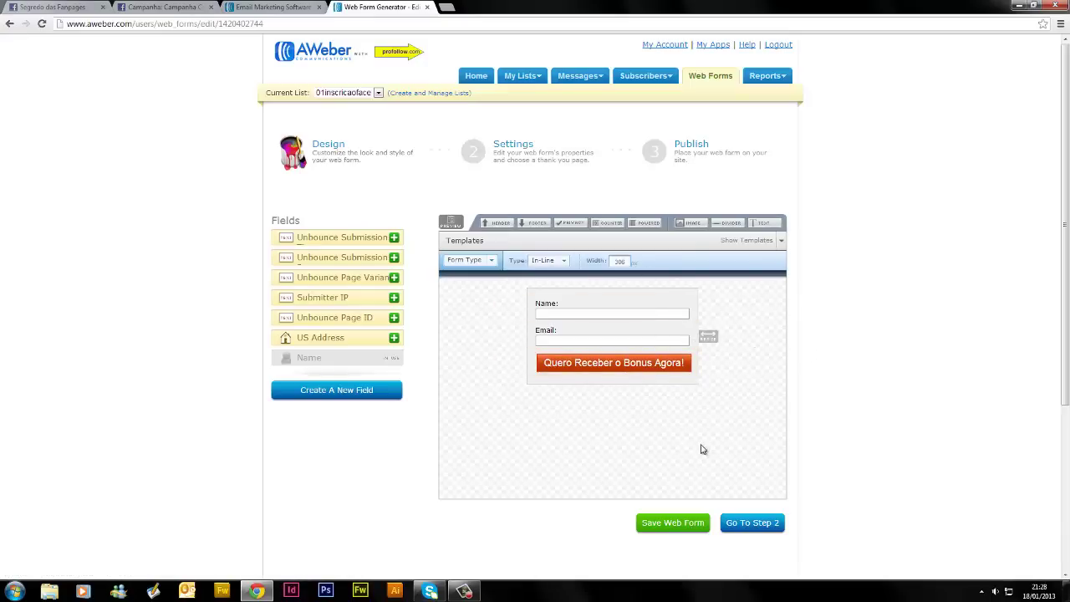
View a 01news web form, then switch the current list back to 01inscricaoface's Web Forms
left_click(378, 94)
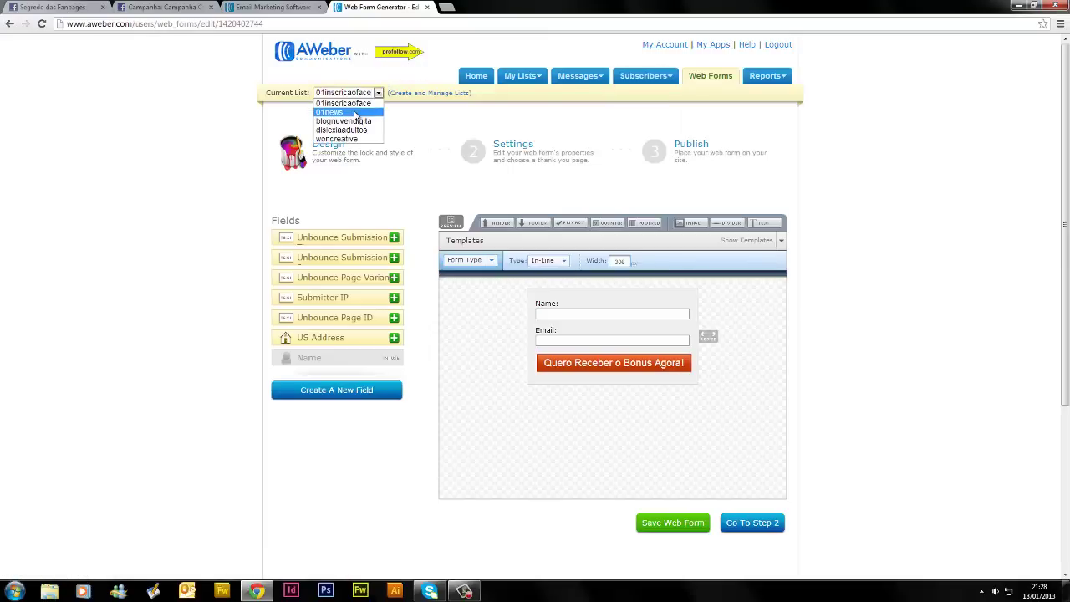
left_click(354, 112)
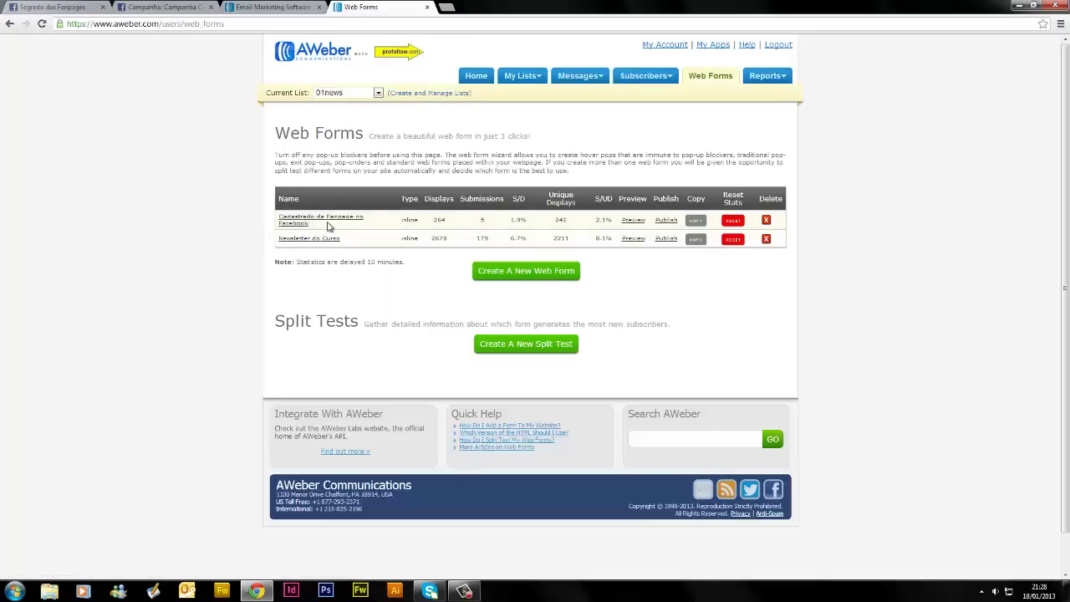
left_click(321, 220)
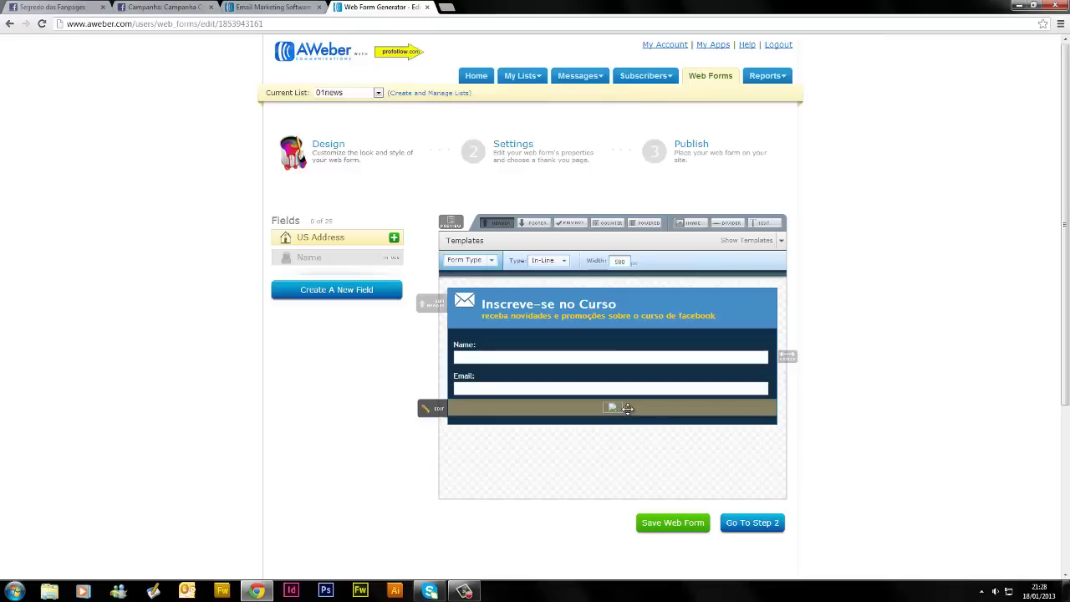
left_click(378, 94)
left_click(366, 114)
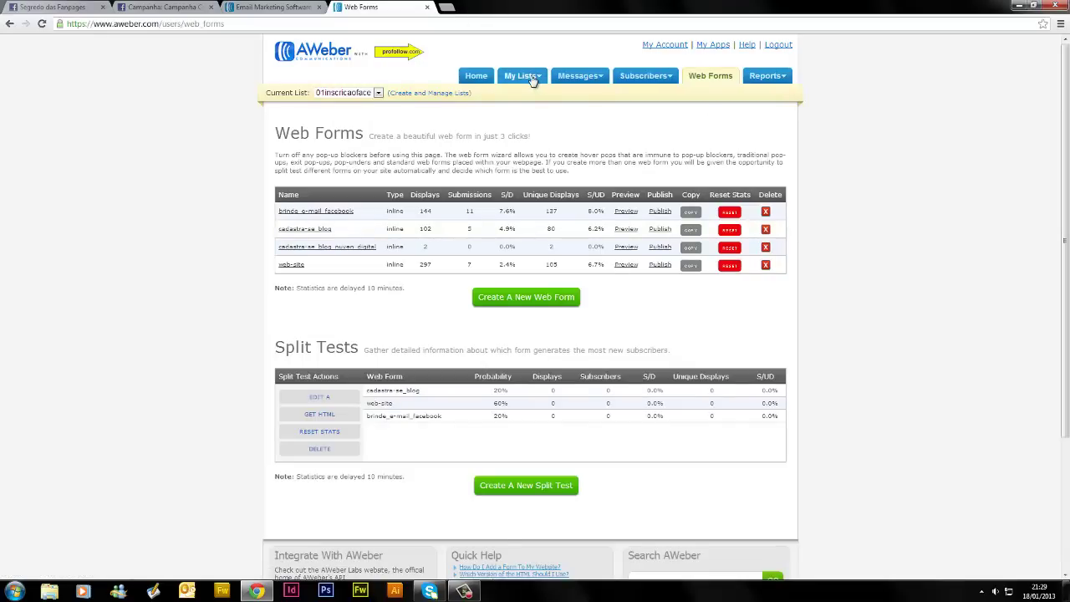
Go from the current list's List Settings to the Your Lists overview of all lists
mouse_move(522, 78)
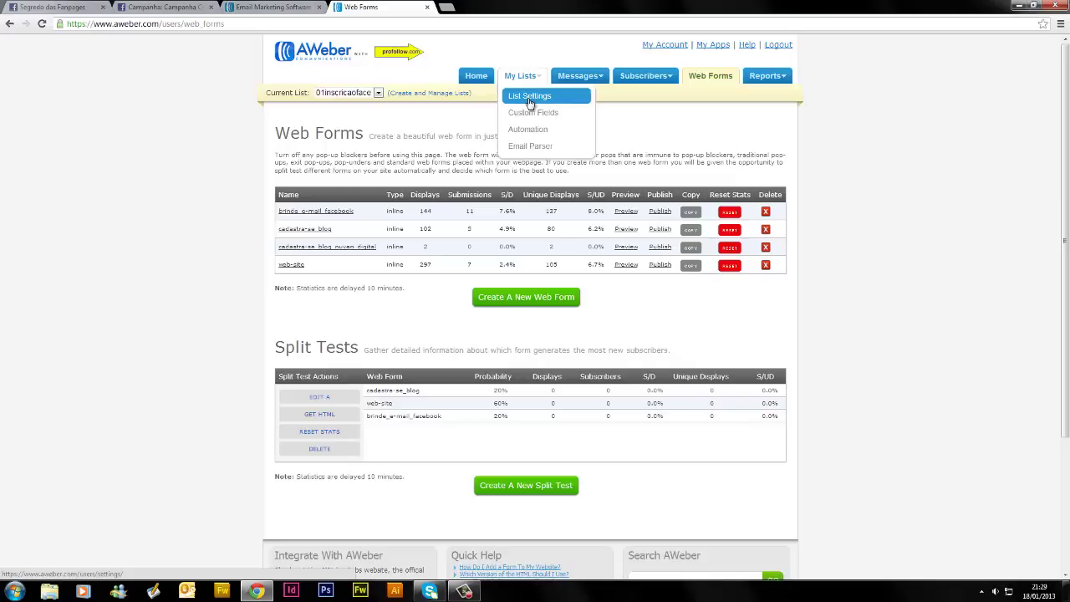
left_click(530, 102)
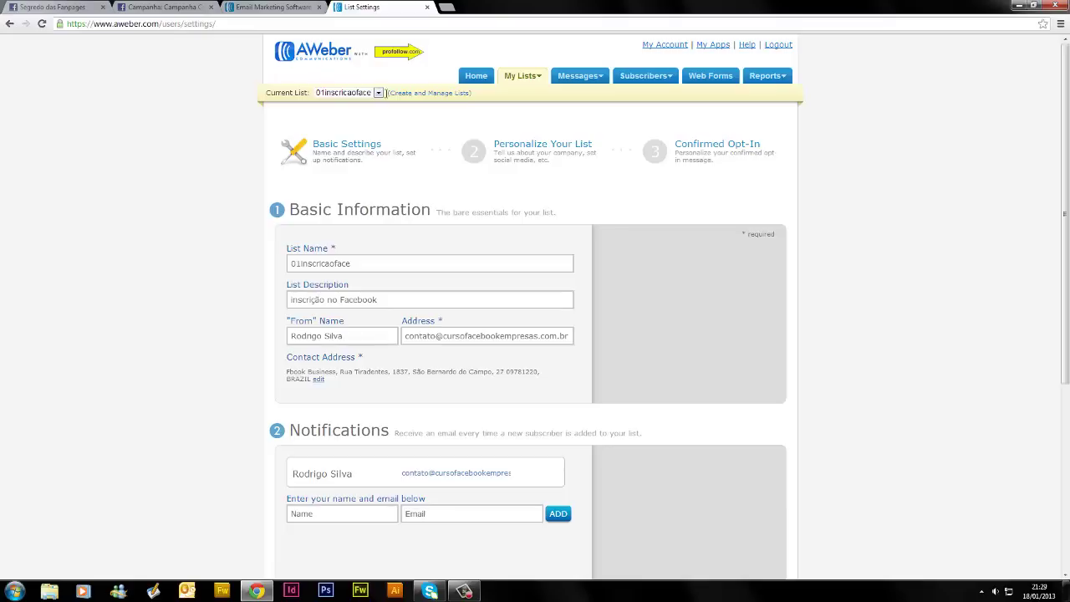
left_click(432, 96)
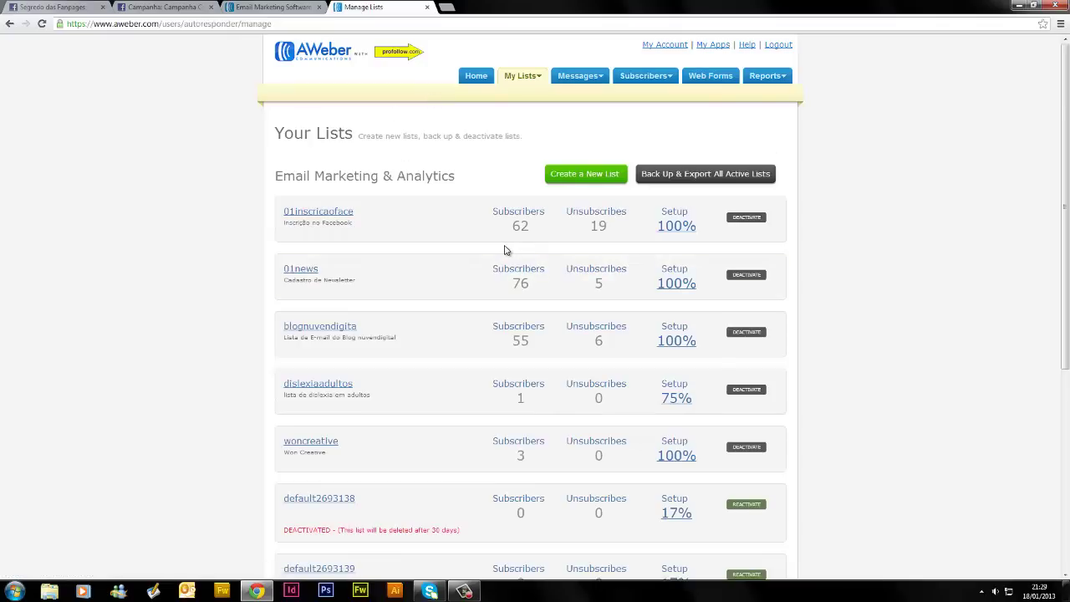
Reactivate the default2693138 list and open its List Settings page
scroll(504, 250, "down", 3)
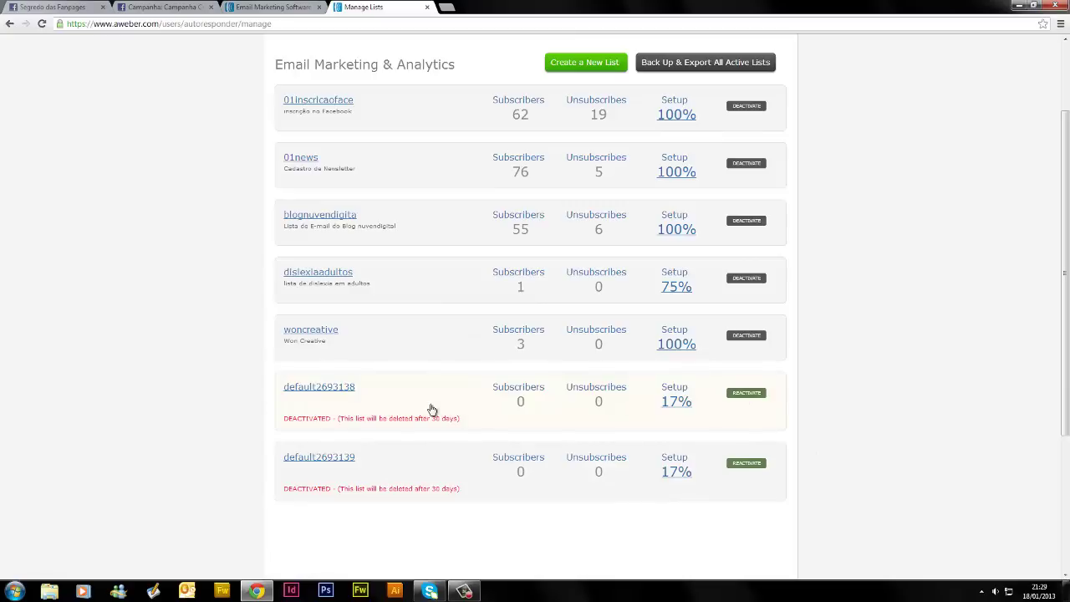
left_click(741, 395)
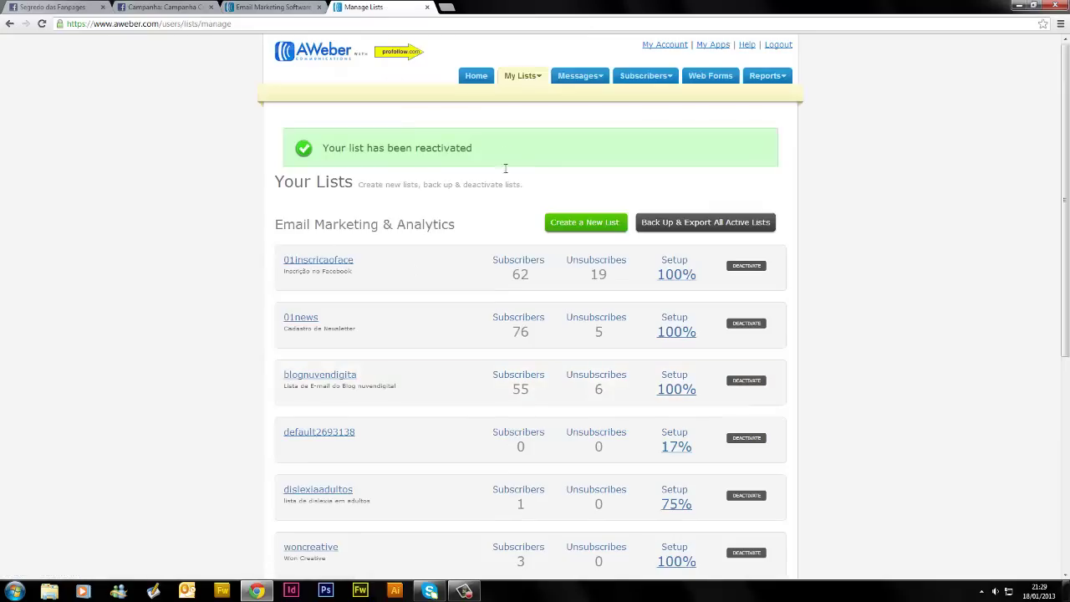
scroll(493, 251, "down", 4)
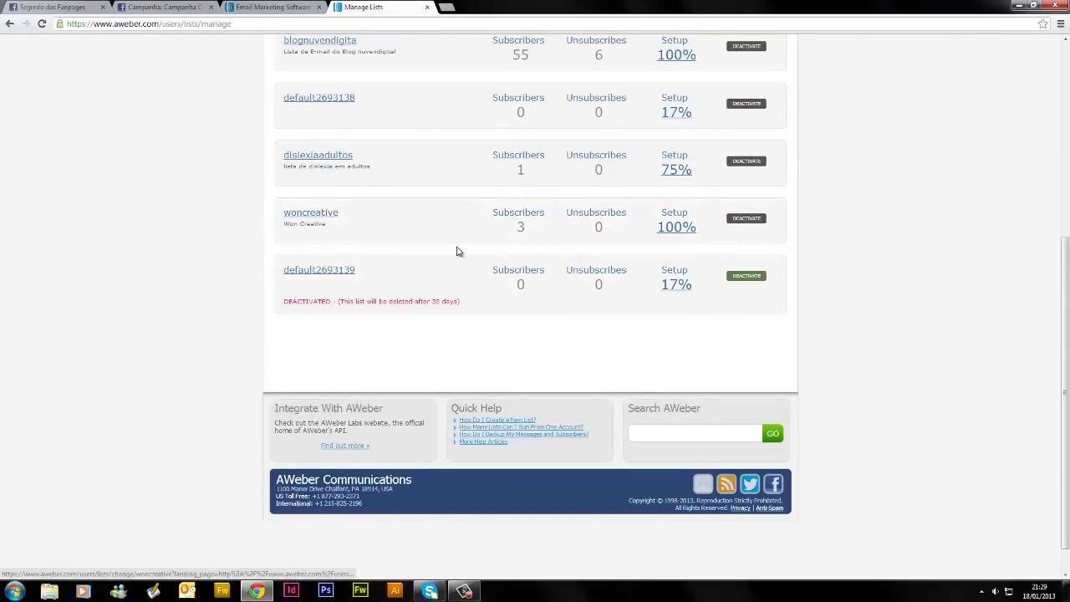
scroll(456, 252, "up", 2)
left_click(330, 211)
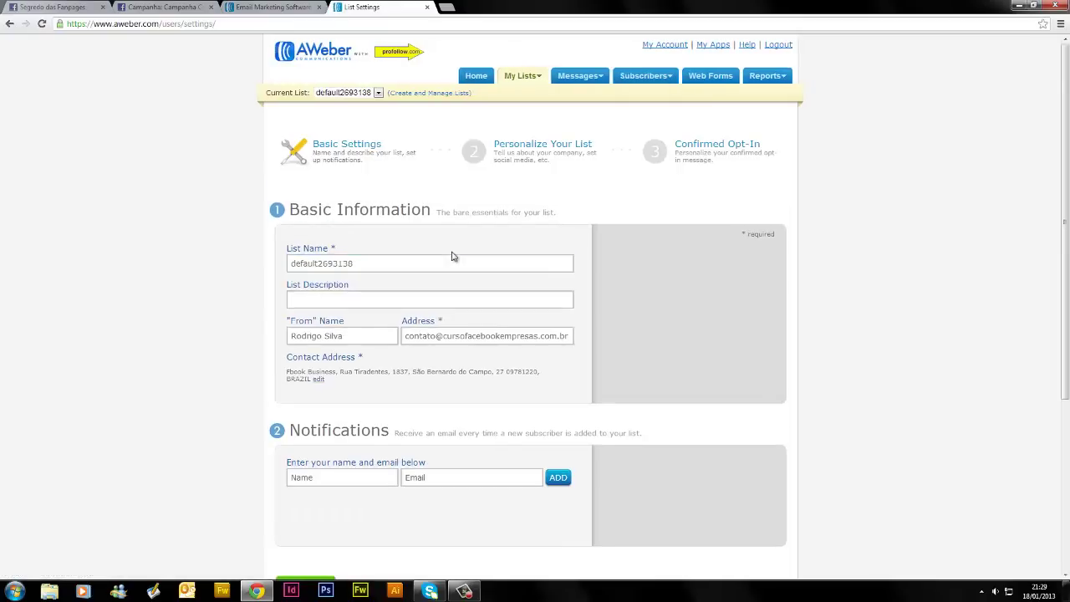
Replace the default2693138 list name with new text and let its availability be checked
scroll(500, 173, "down", 3)
scroll(226, 234, "up", 2)
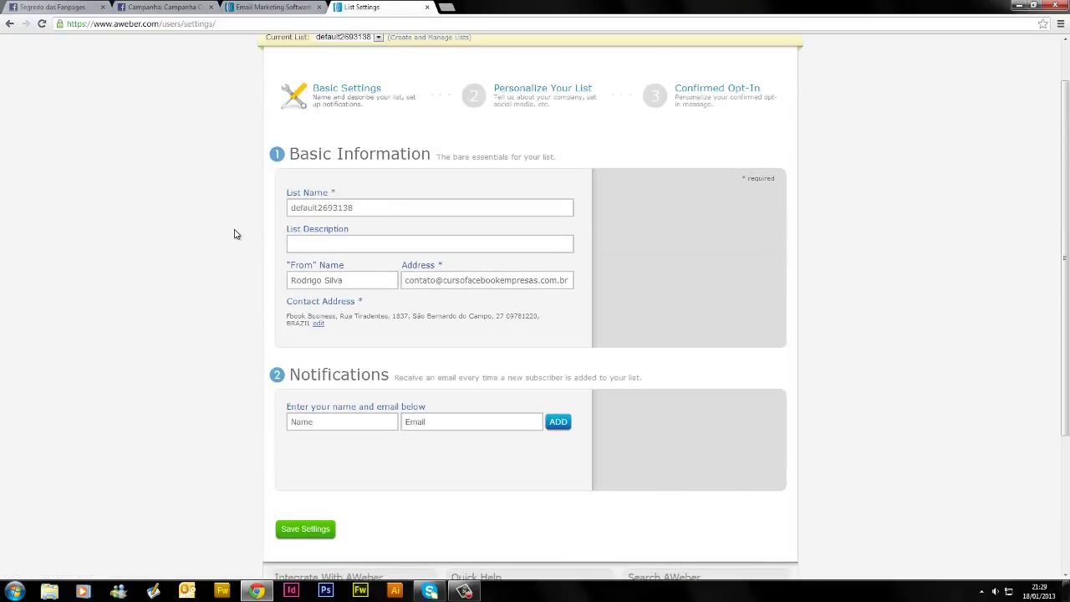
left_click(427, 208)
scroll(363, 184, "up", 2)
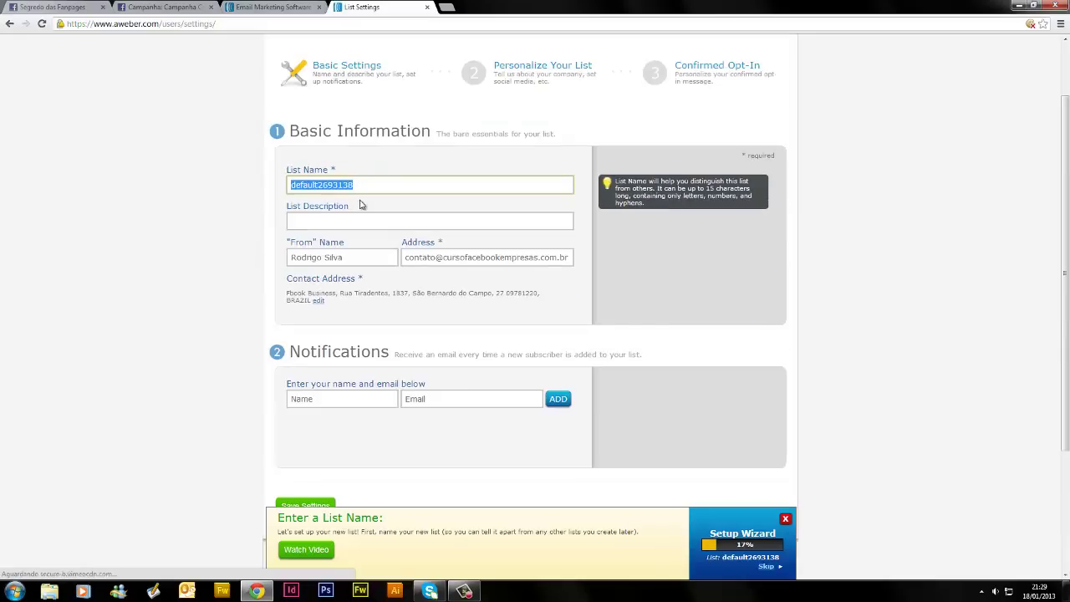
left_click_drag(363, 184, 288, 180)
type("cu")
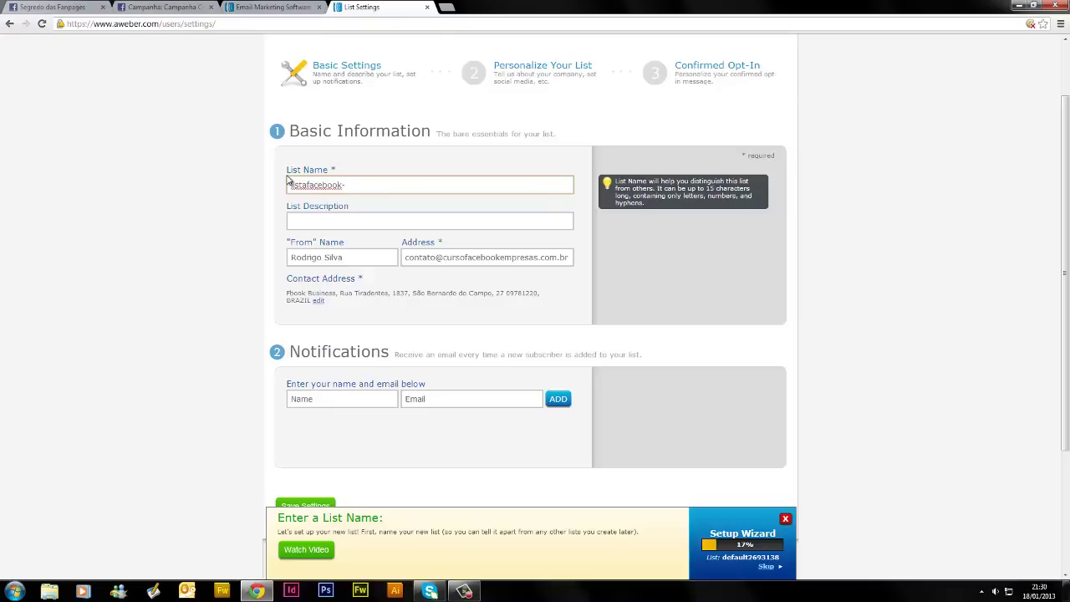
left_click(308, 216)
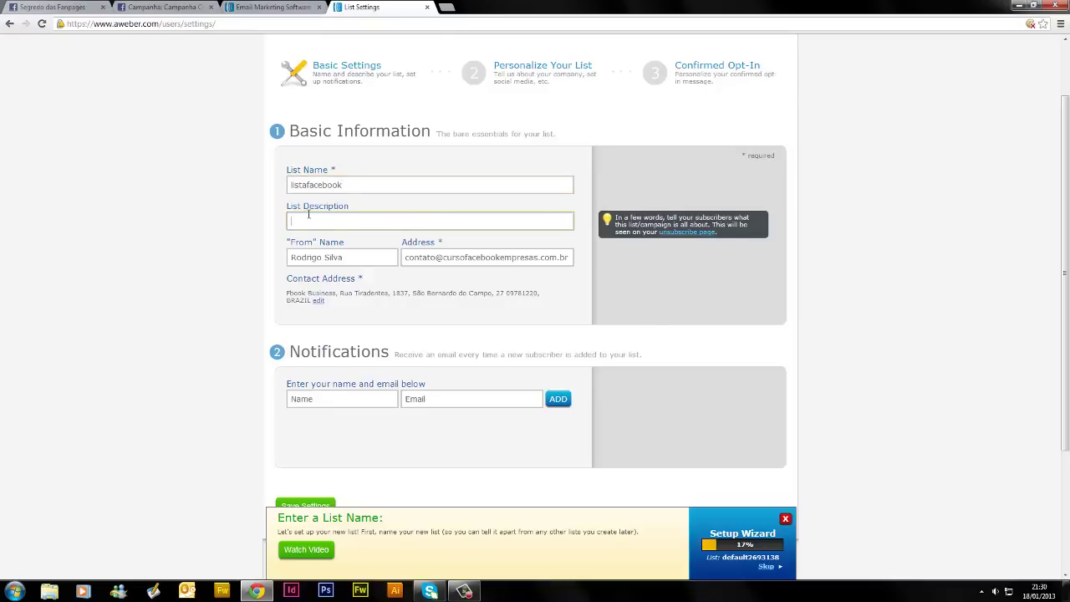
Edit the list name into facebook_curso by removing 'lista' and the leading underscore
left_click(325, 185)
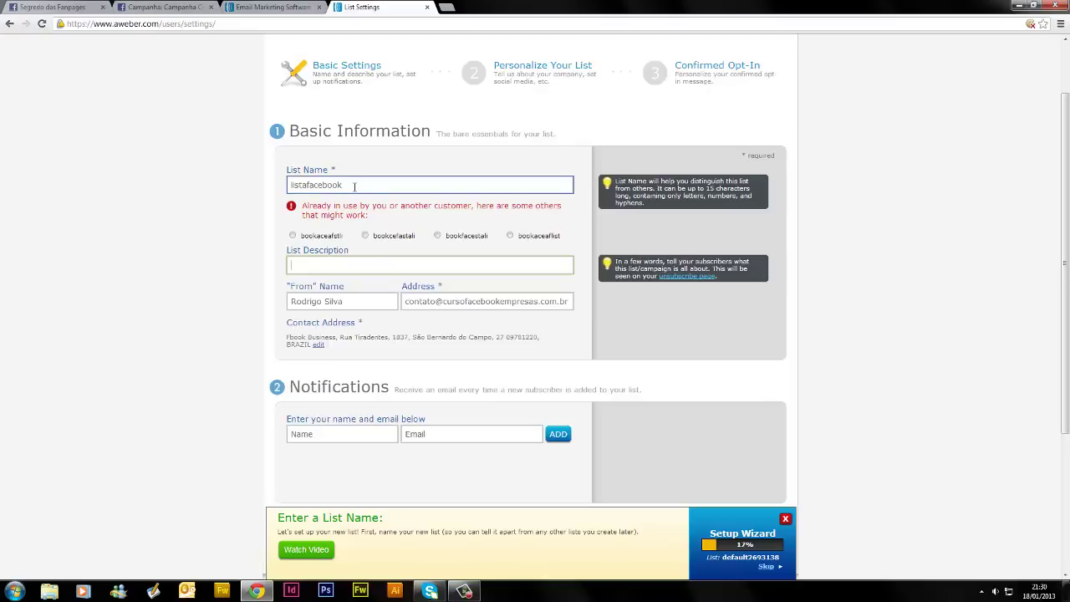
left_click(310, 184)
type("_")
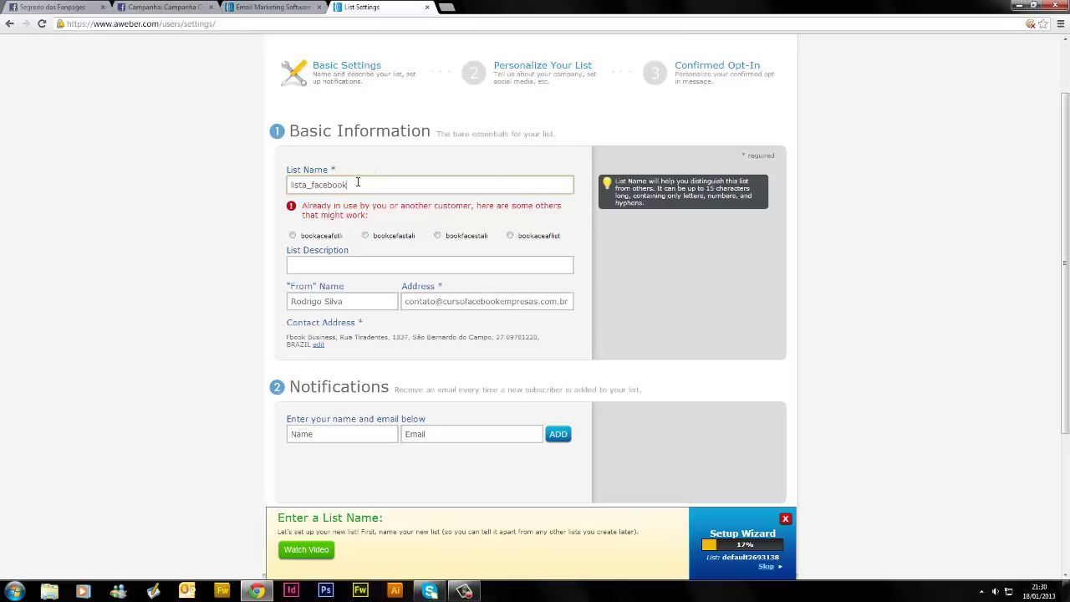
left_click_drag(308, 186, 289, 186)
key("BackSpace")
left_click(348, 185)
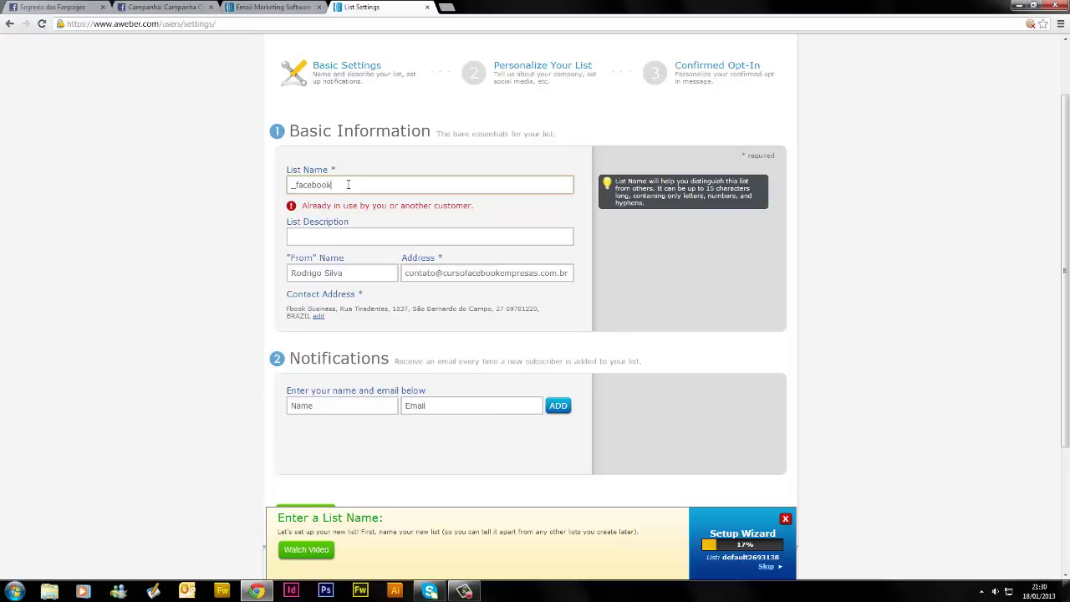
left_click(296, 184)
key("BackSpace")
left_click(182, 200)
left_click(371, 185)
Enter the list description 'Lista para contatos da Fanpage'
left_click(361, 234)
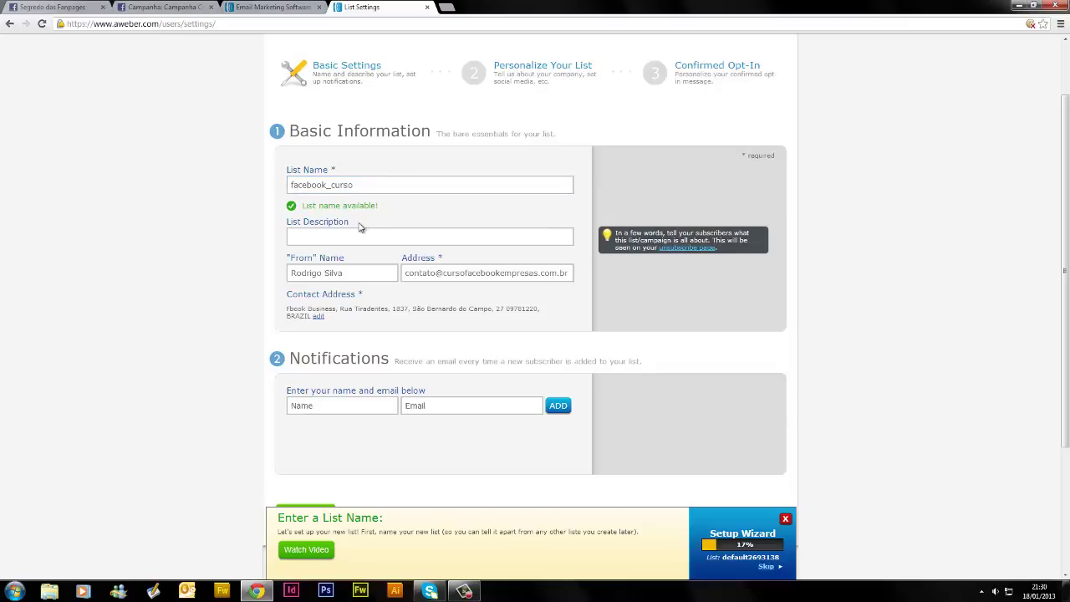
left_click(393, 270)
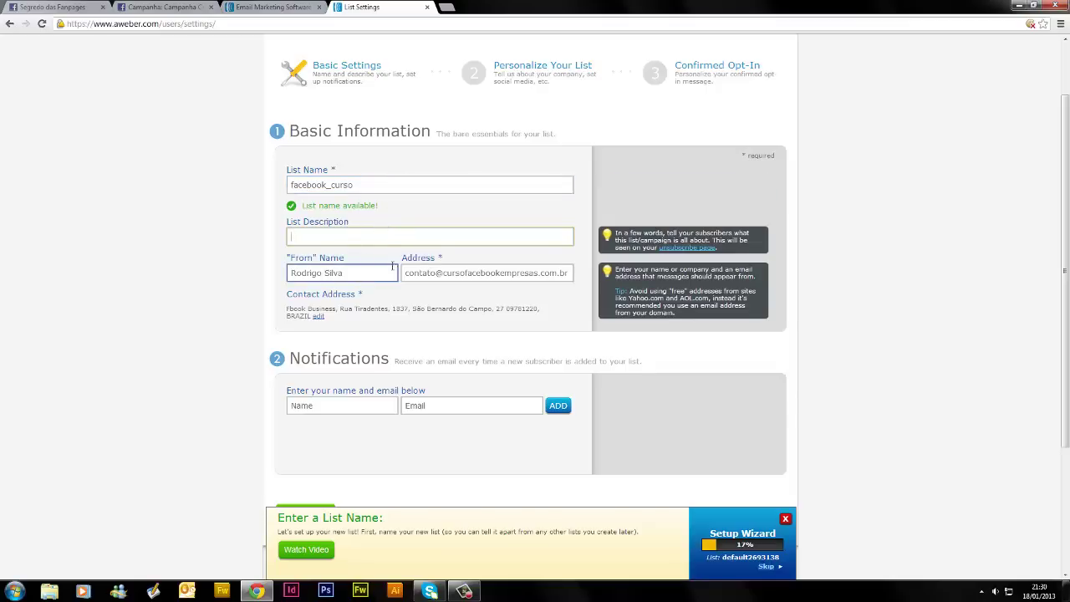
left_click(344, 238)
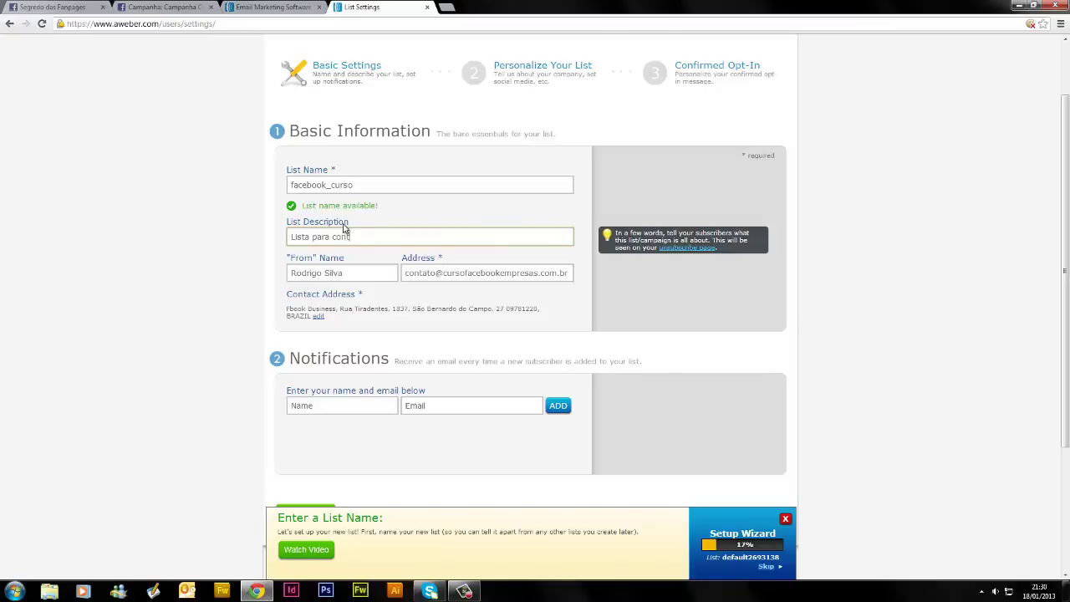
type("atos da Fanpage")
left_click(166, 280)
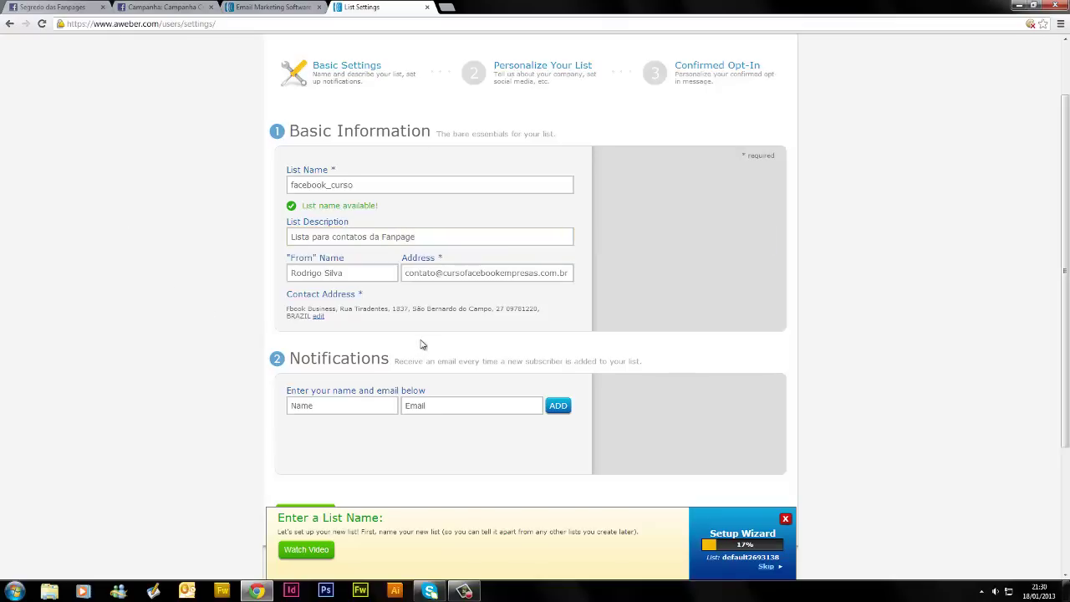
Review the sender name, sender e-mail and contact address fields
mouse_move(316, 290)
left_click(287, 278)
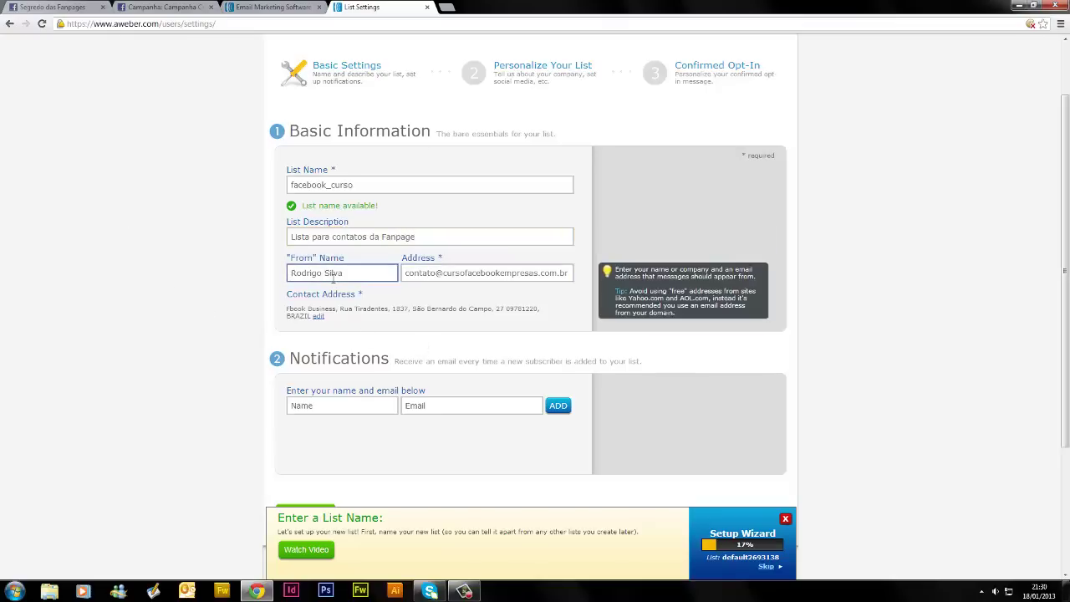
left_click(432, 280)
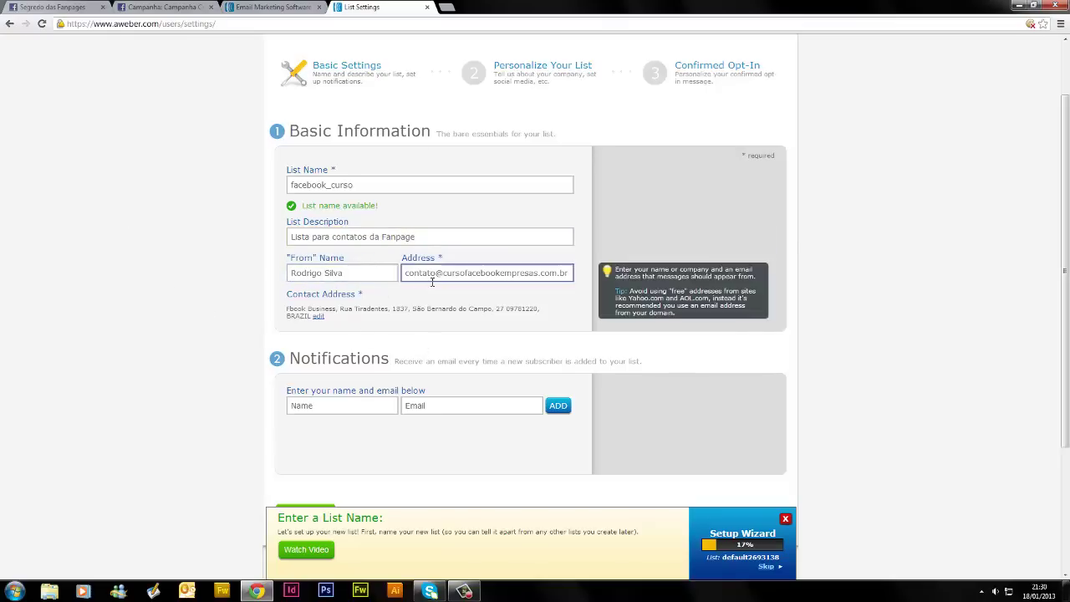
left_click(360, 297)
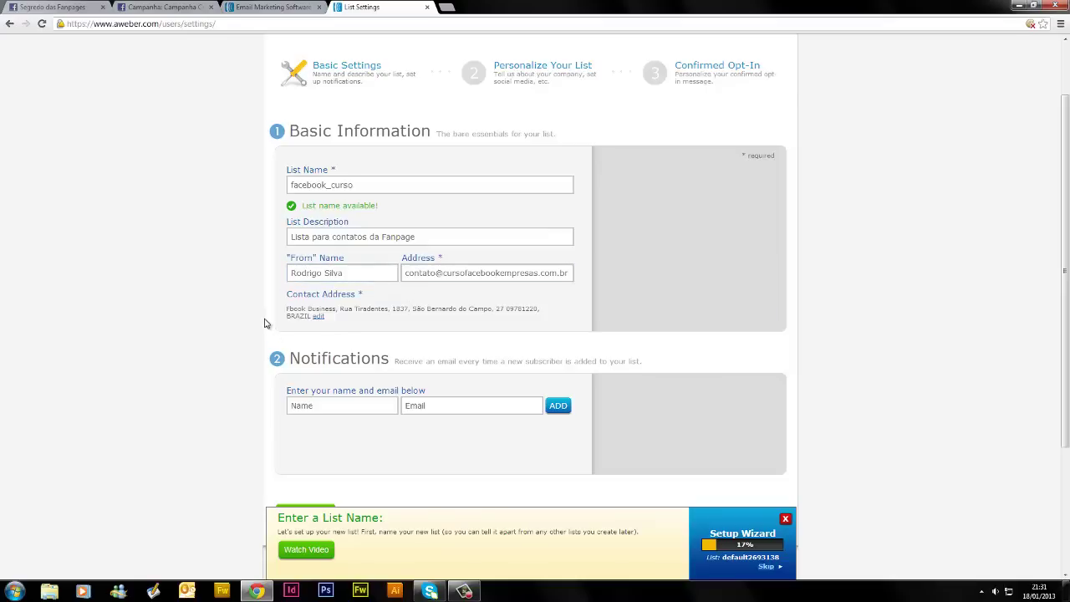
left_click(318, 316)
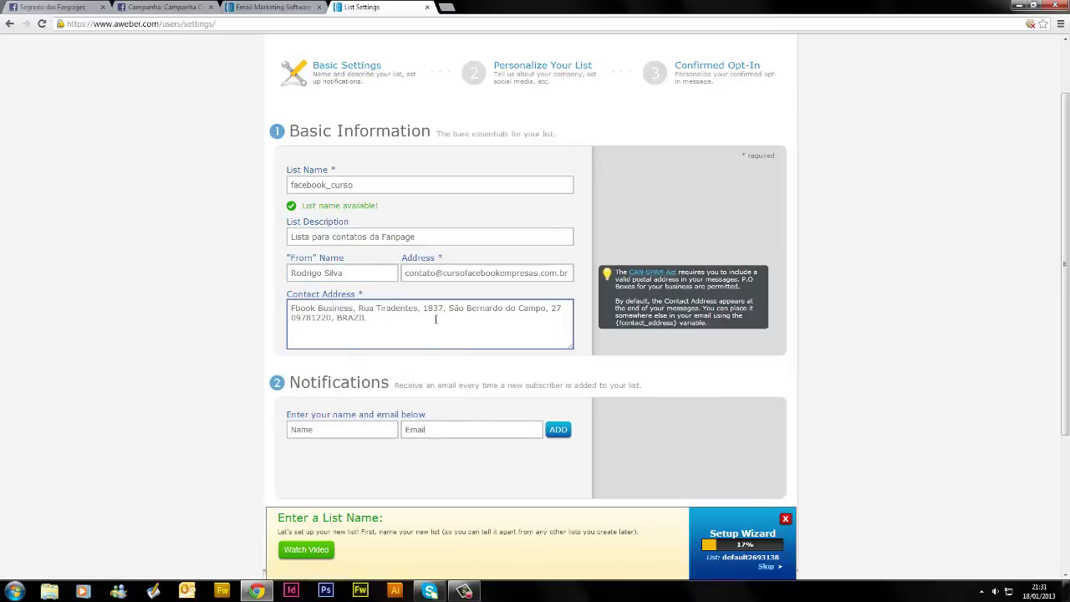
left_click(292, 298)
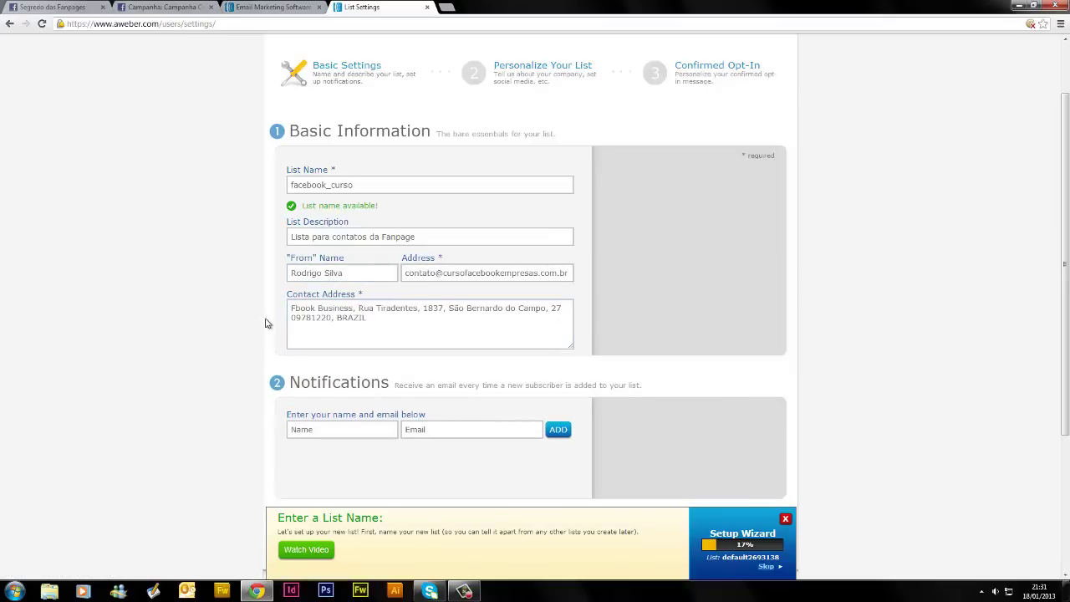
scroll(226, 328, "down", 2)
Add a notification recipient with their name and corrected e-mail, then save the basic settings
left_click(370, 321)
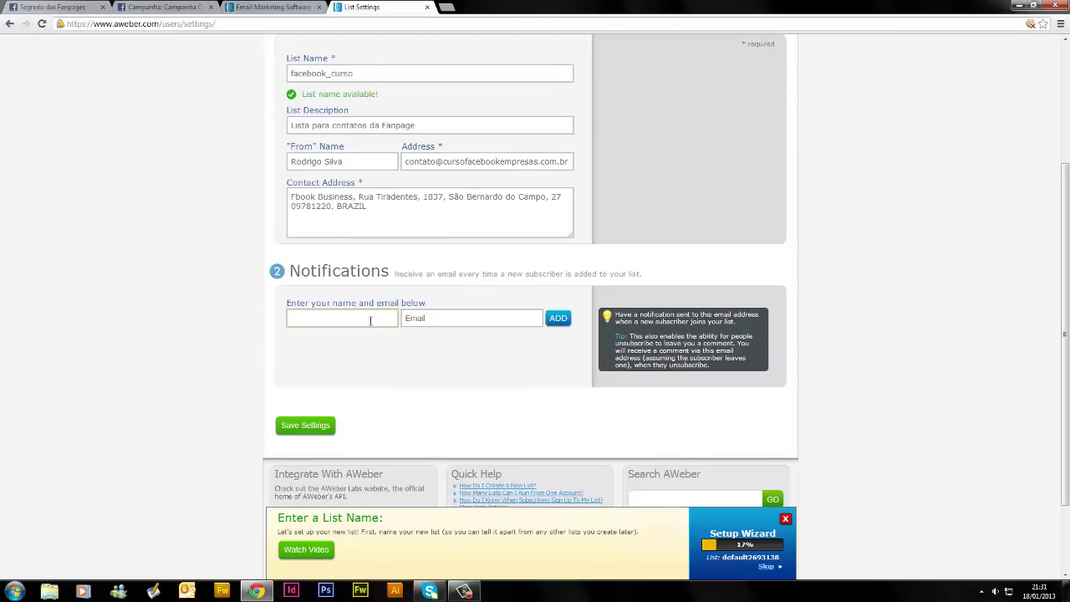
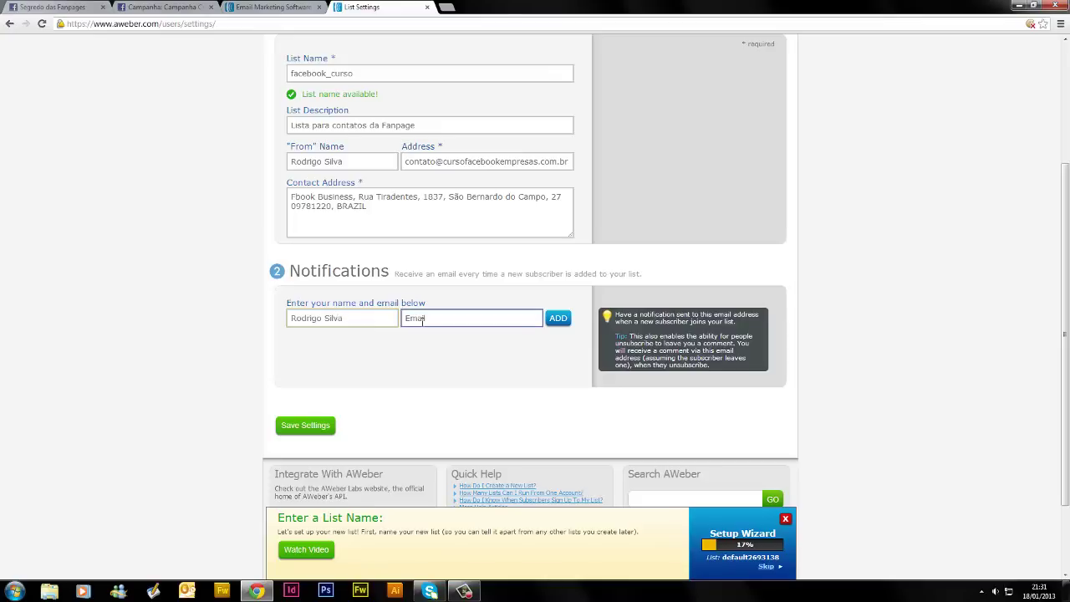
left_click(422, 321)
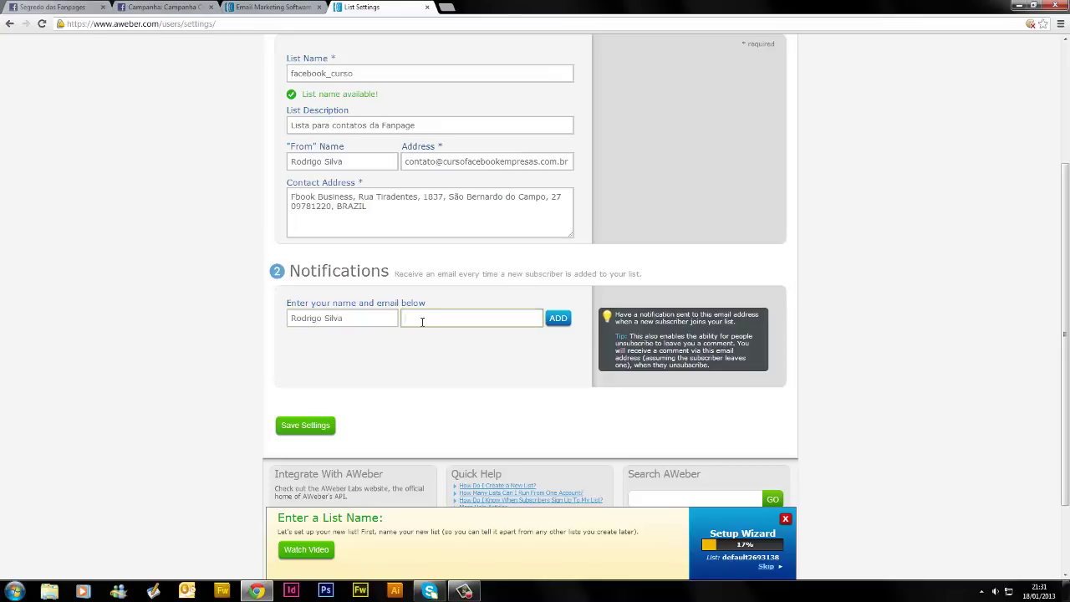
type("c")
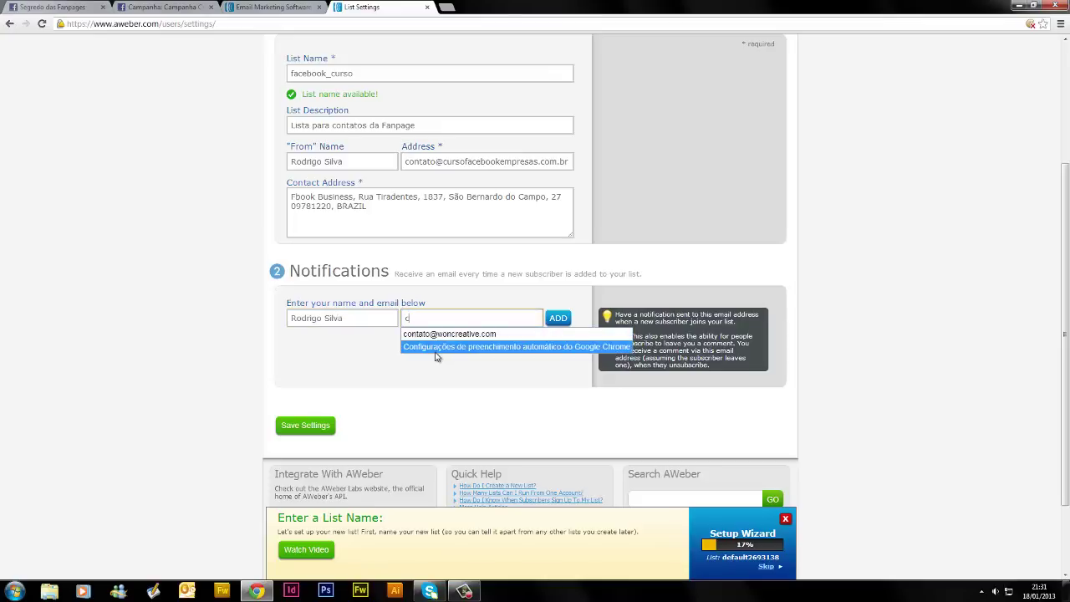
left_click(432, 336)
left_click_drag(442, 318, 444, 317)
left_click(520, 314)
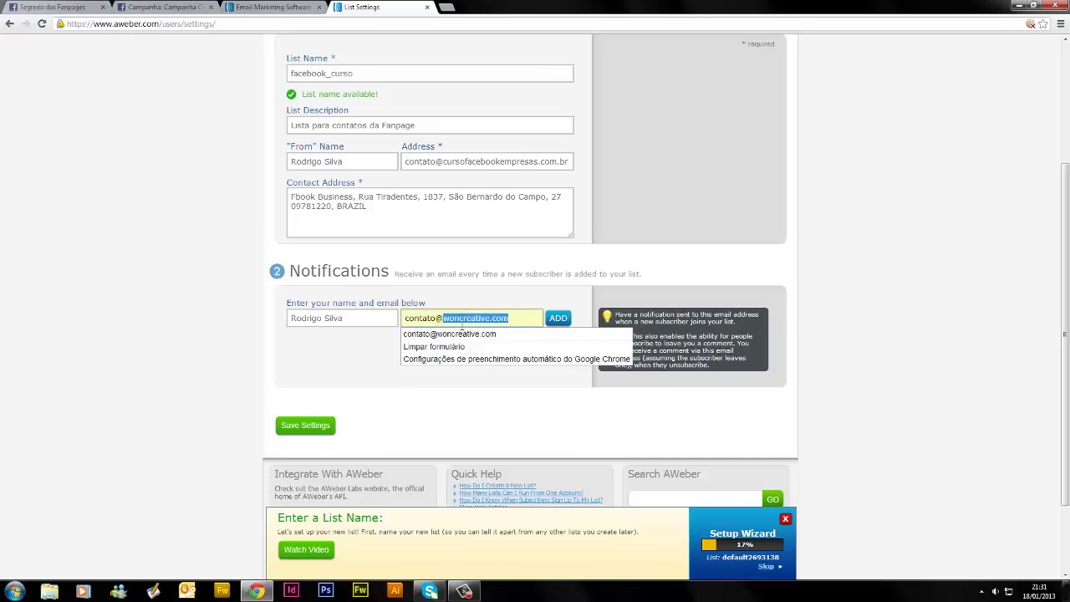
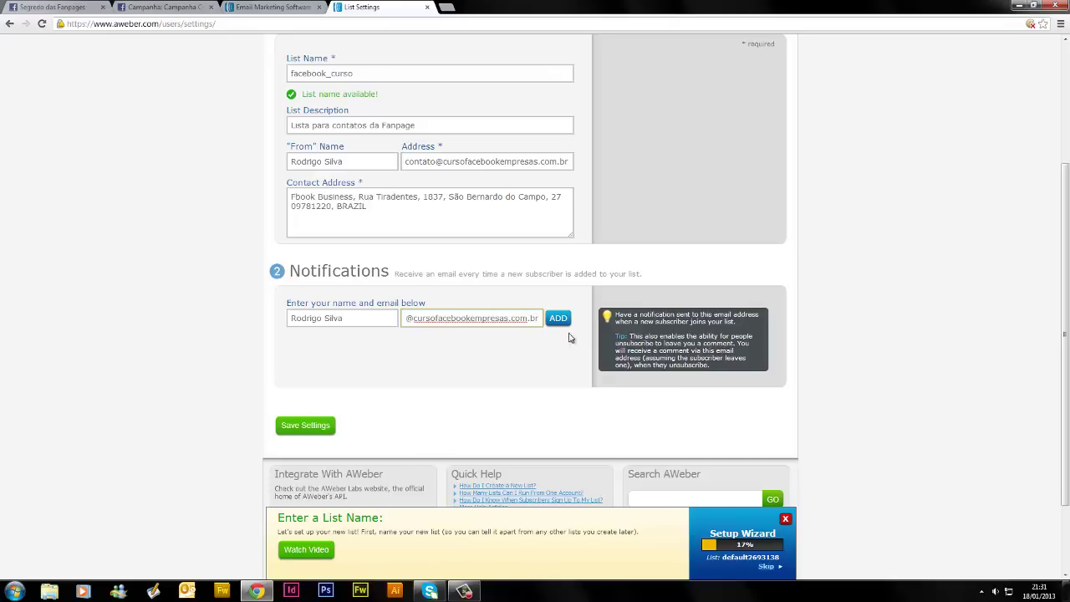
left_click(556, 319)
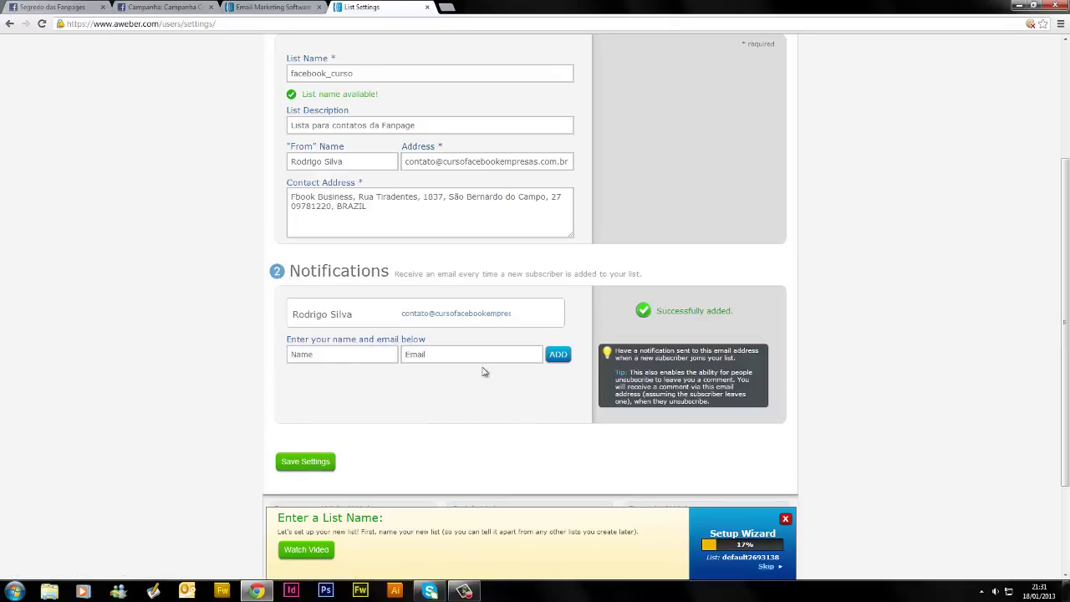
left_click(319, 468)
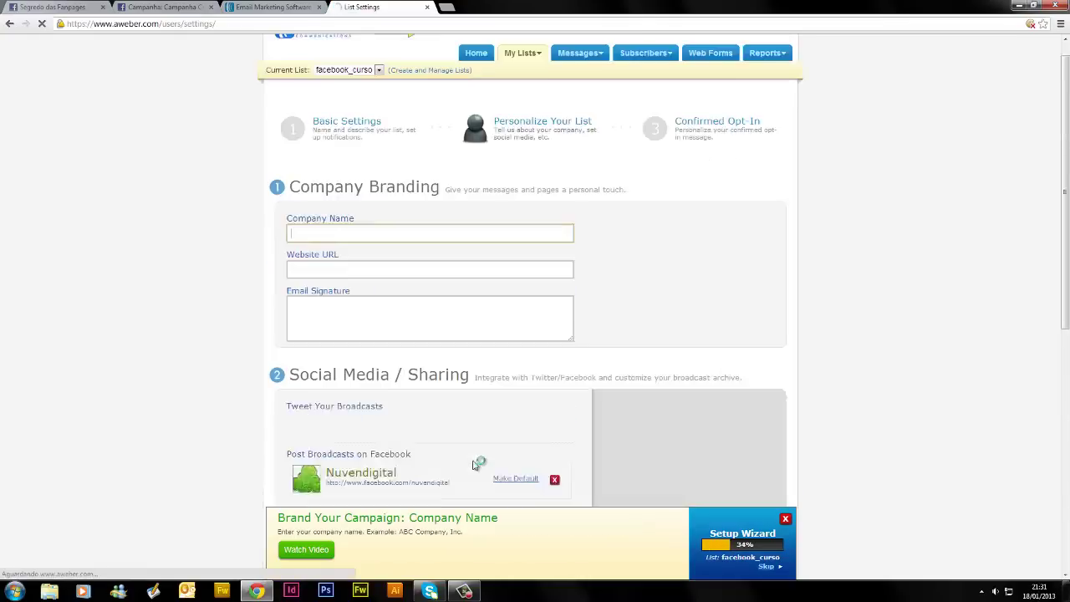
scroll(472, 466, "down", 5)
scroll(474, 464, "up", 5)
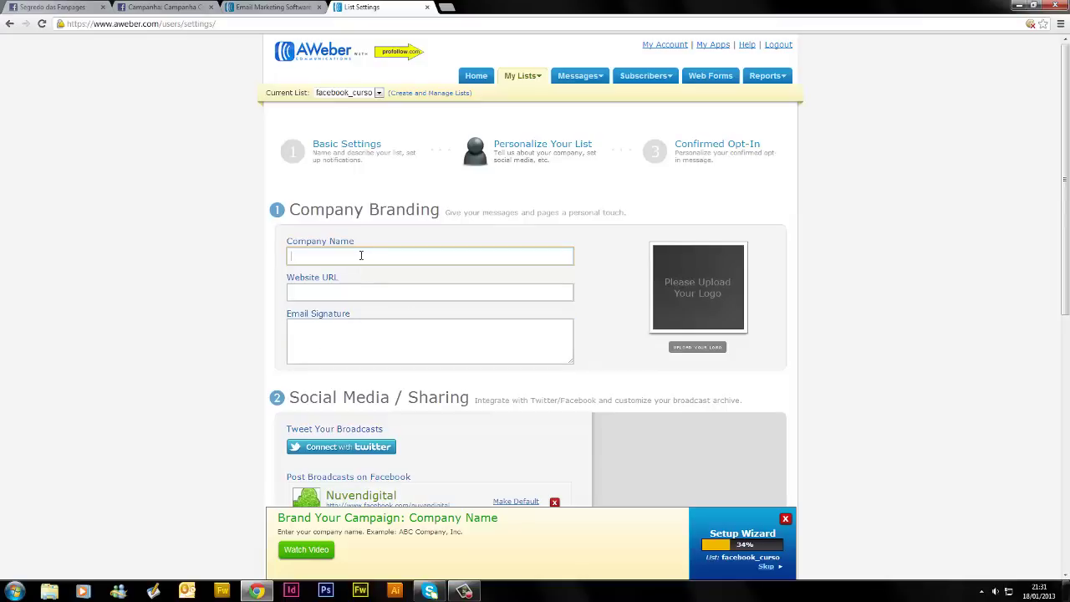
left_click(361, 255)
key("Down")
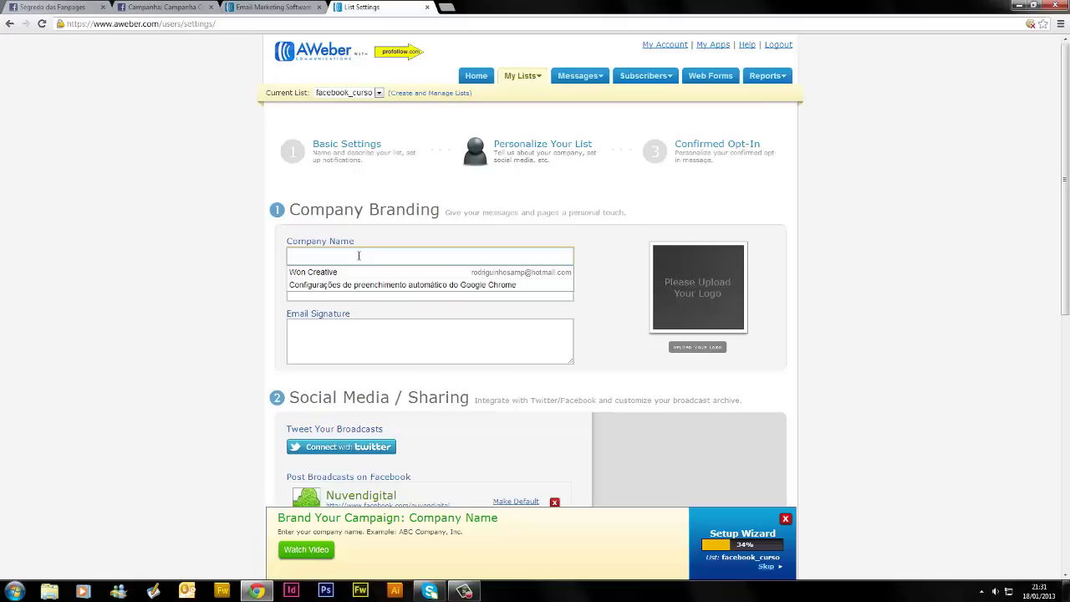
type("Fbook")
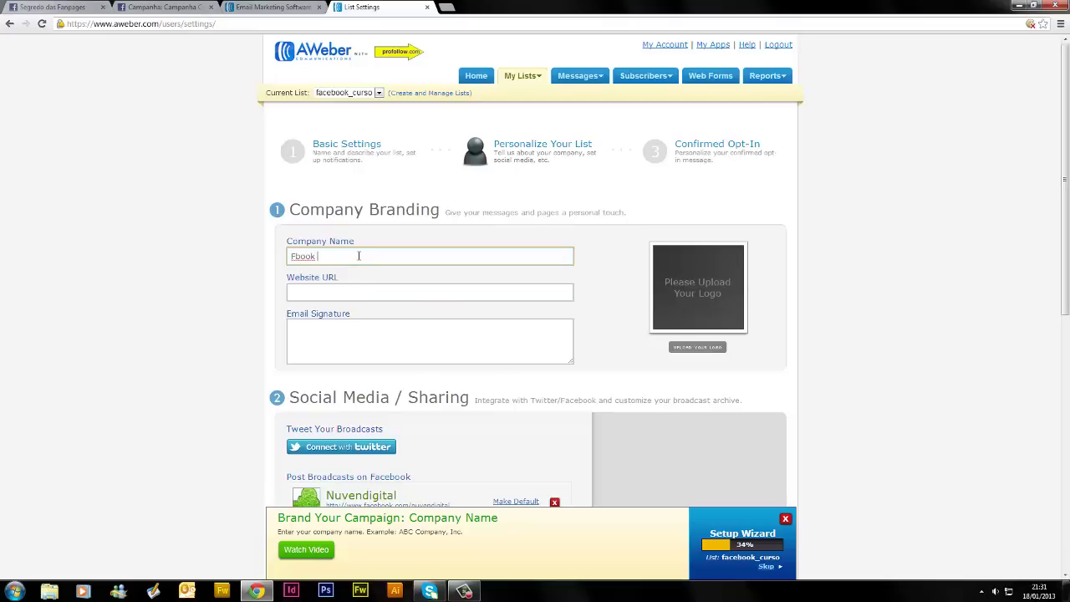
type(" Business")
left_click(399, 292)
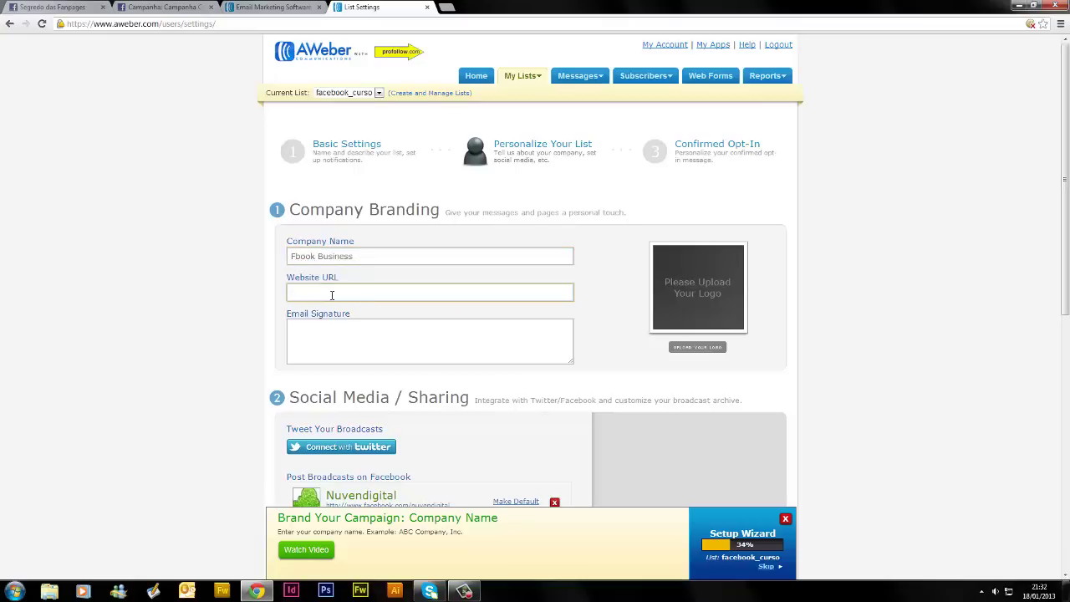
type("http://www.cursofacebookempre")
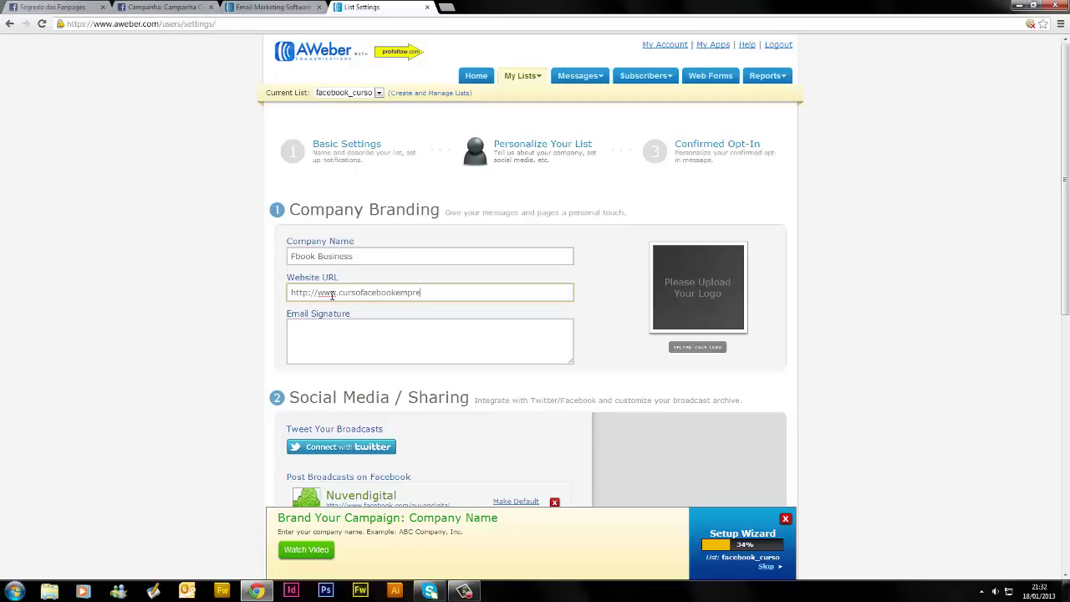
type("sas.com.br")
left_click(361, 328)
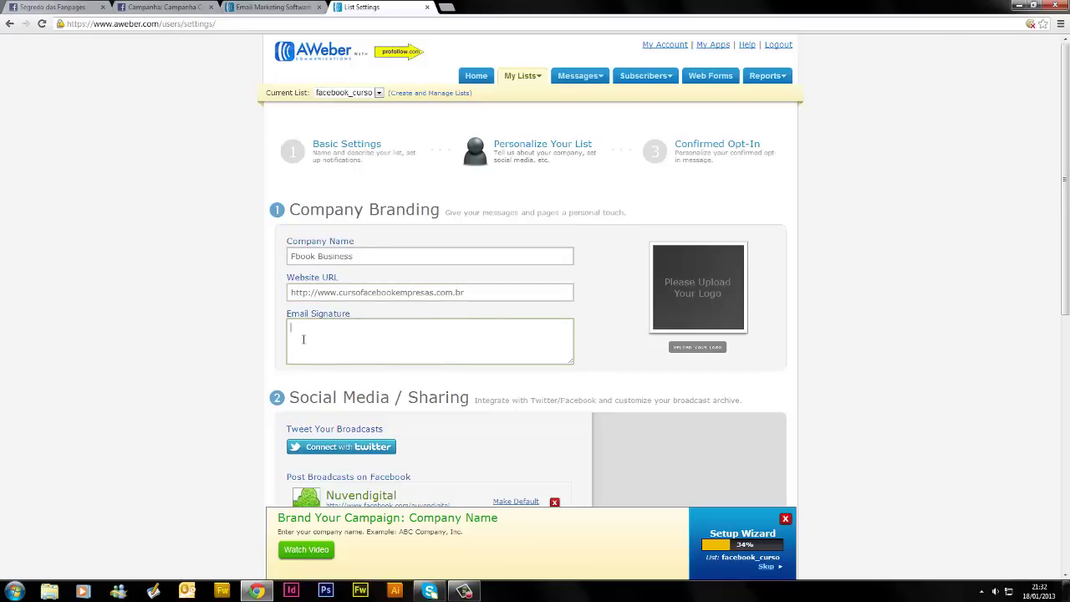
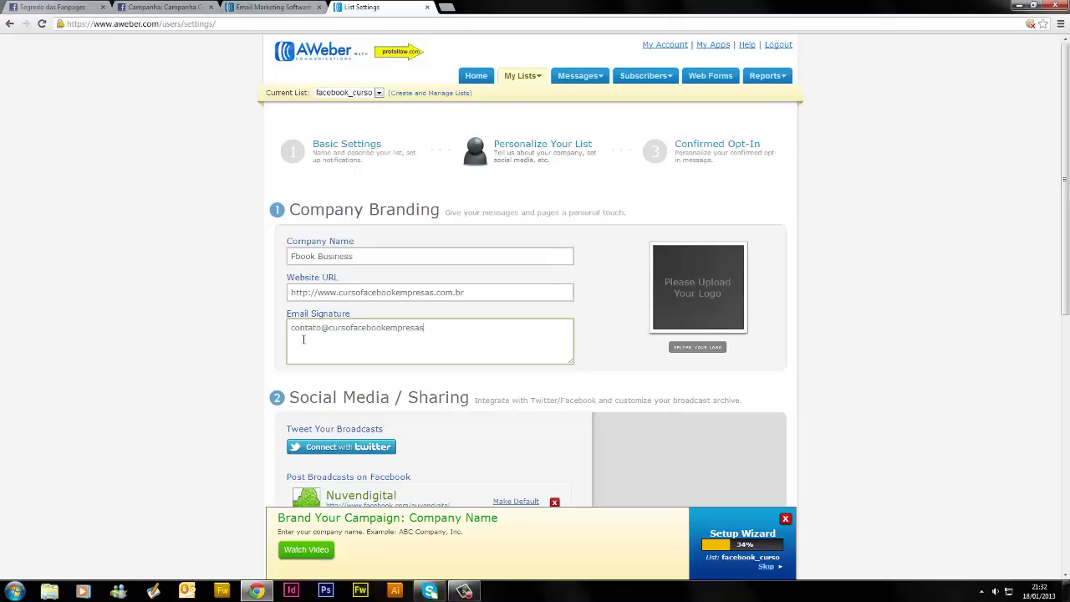
left_click(201, 354)
scroll(201, 350, "down", 3)
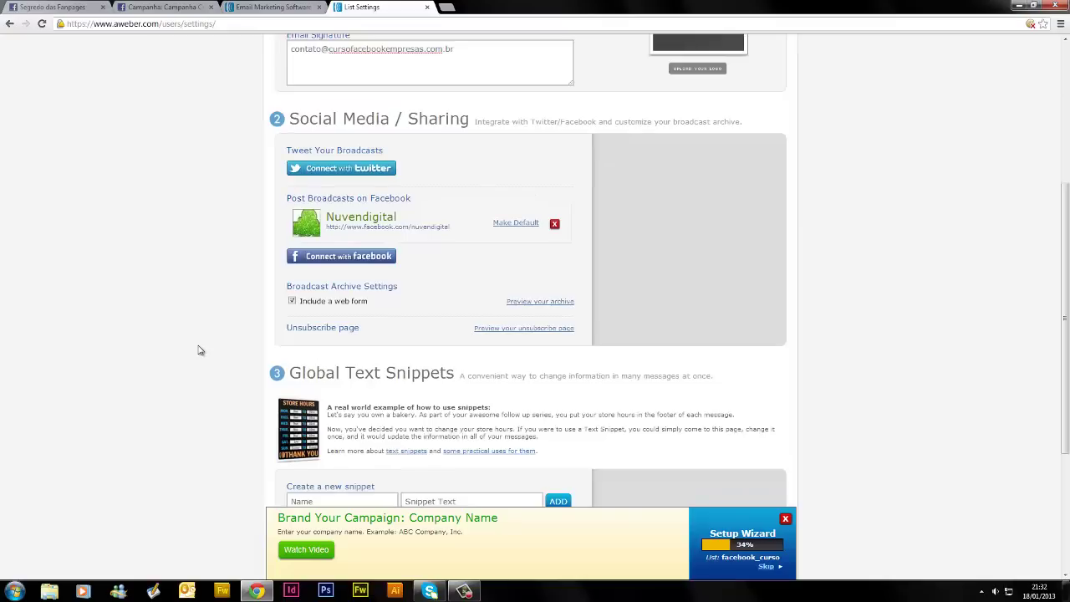
Disconnect the Nuvendigital Facebook page and turn off Include a web form for the archive
left_click(555, 225)
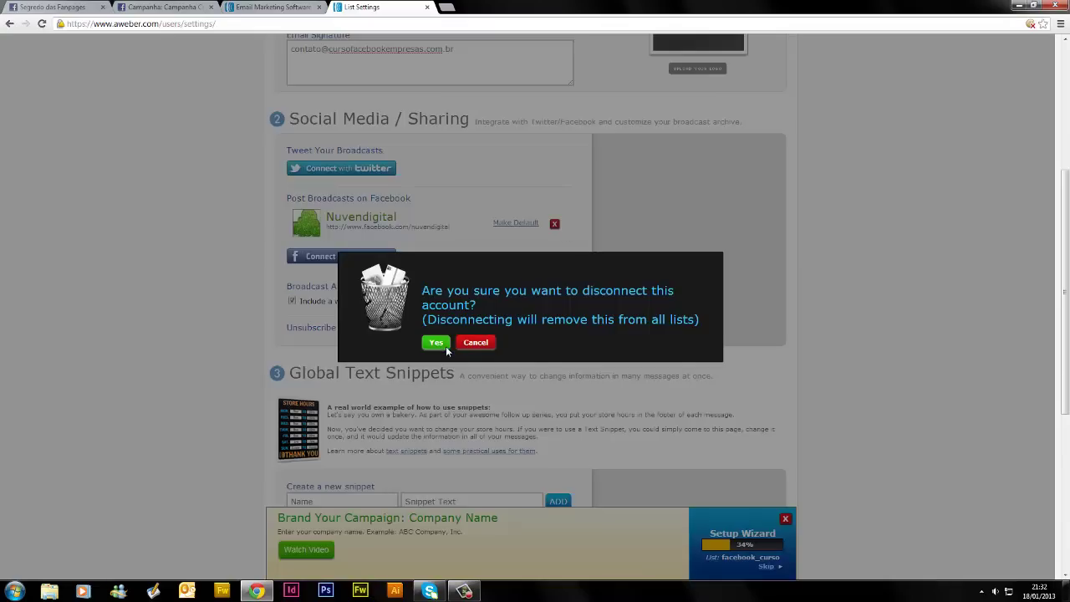
left_click(436, 344)
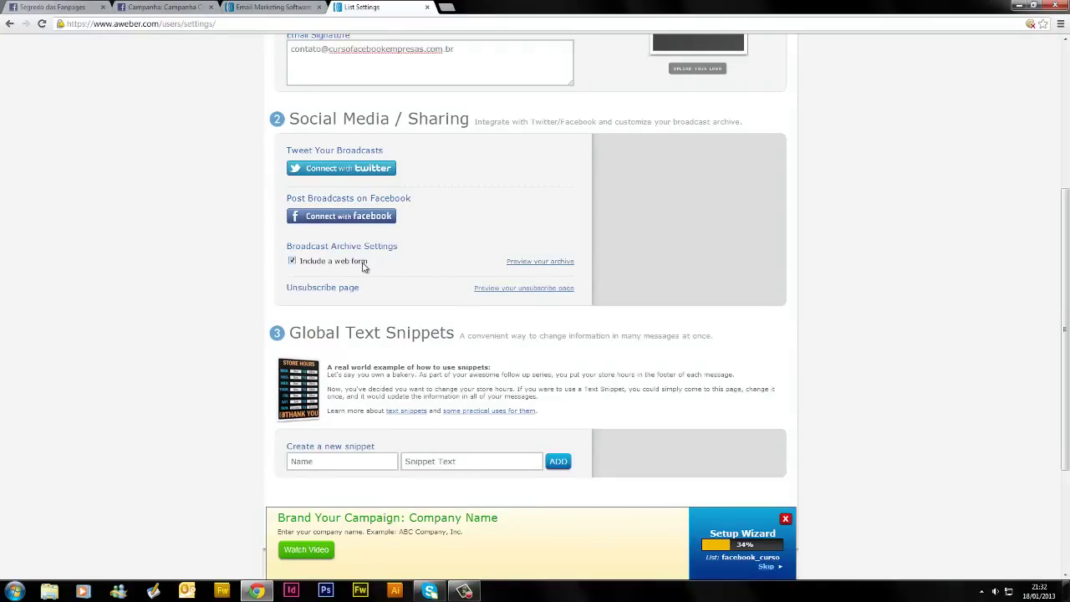
left_click(292, 261)
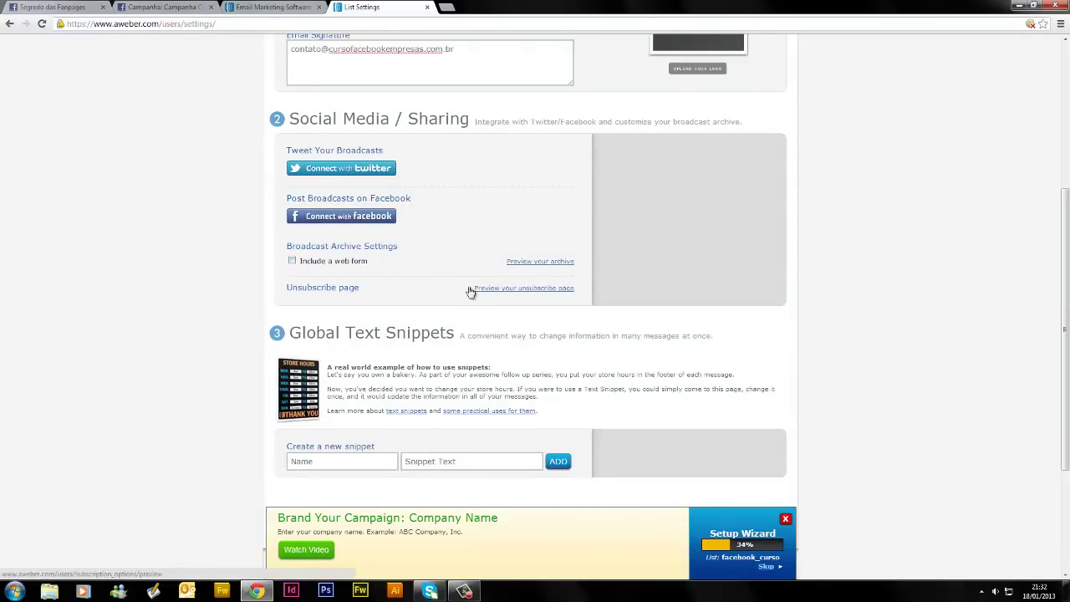
scroll(471, 291, "up", 2)
scroll(471, 292, "down", 1)
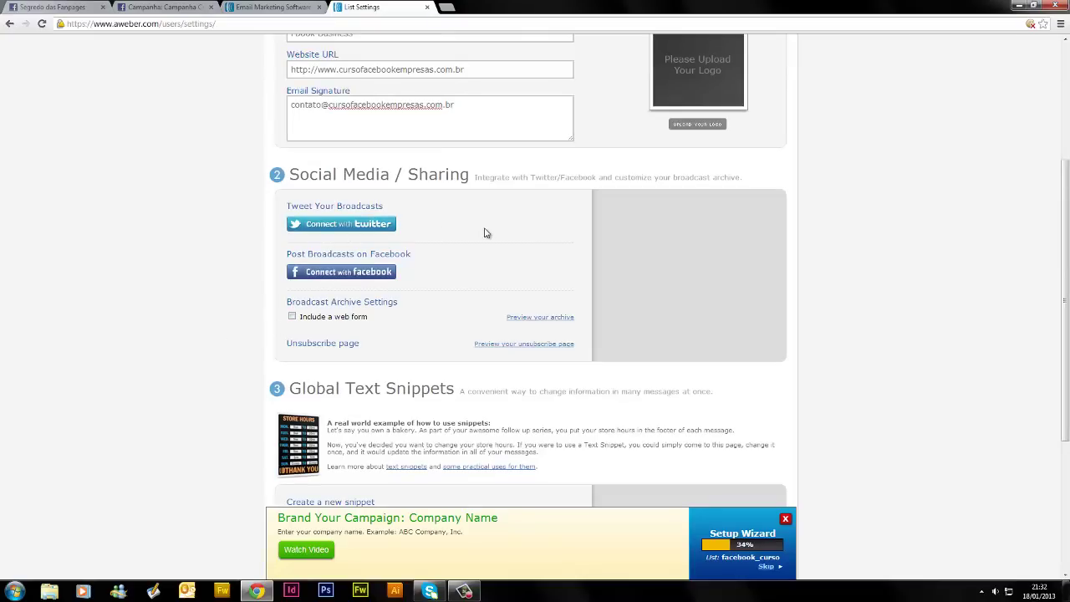
scroll(446, 314, "down", 2)
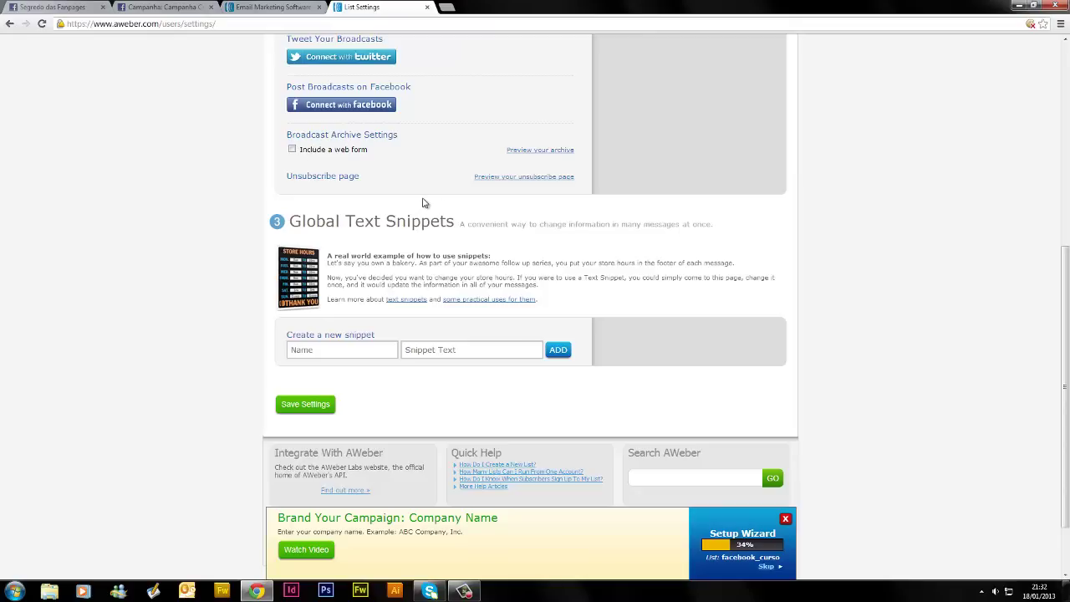
scroll(454, 382, "down", 2)
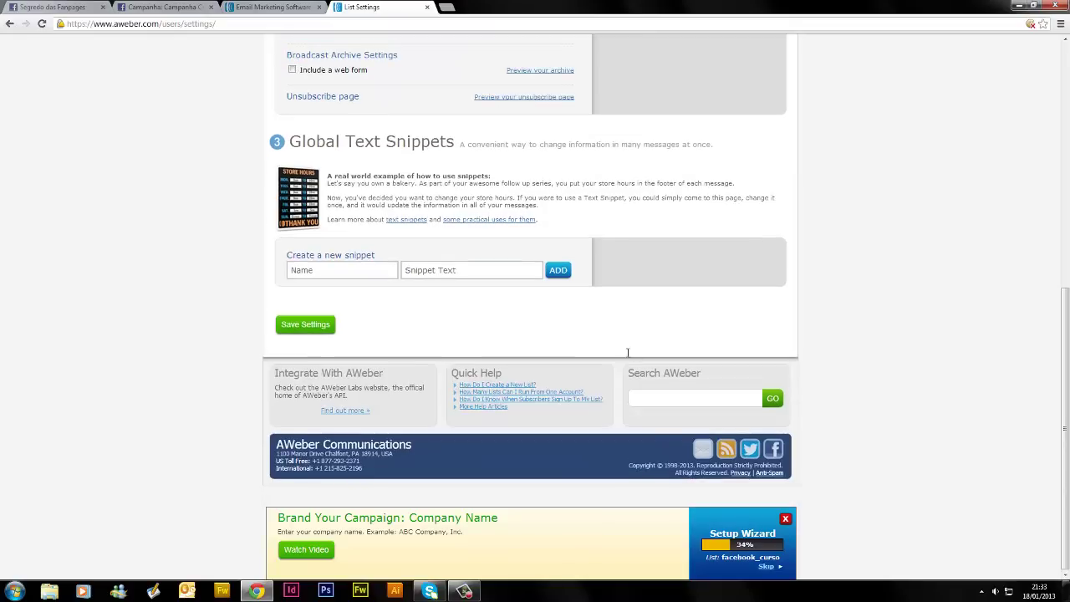
scroll(651, 344, "up", 5)
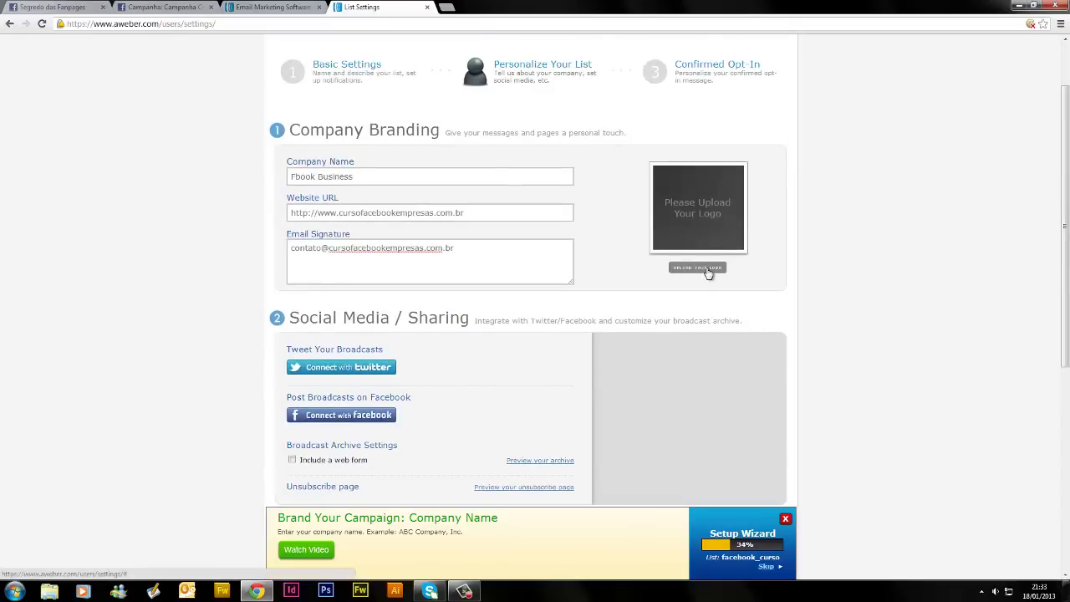
Upload perfil.jpg from DVD Curso de Facebook > Perfil as the company logo
left_click(705, 267)
left_click(405, 316)
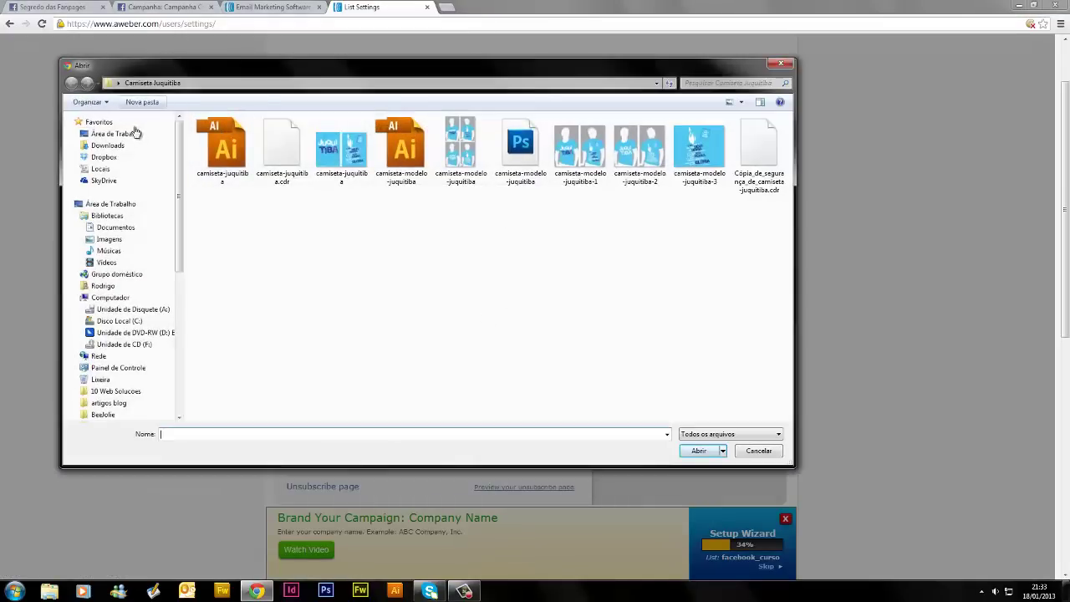
left_click(127, 134)
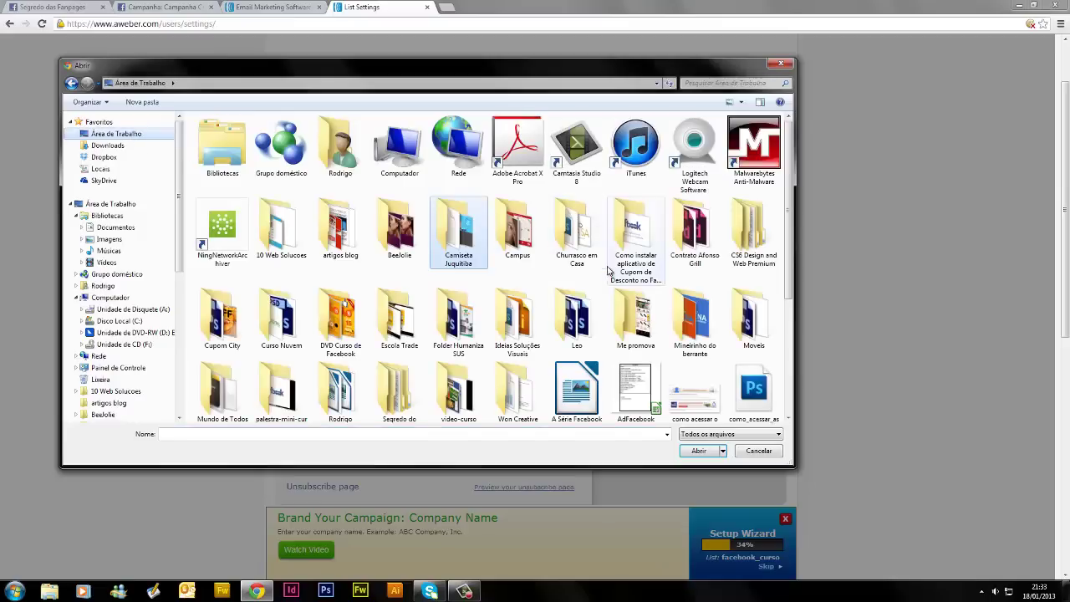
left_click(326, 347)
double_click(326, 347)
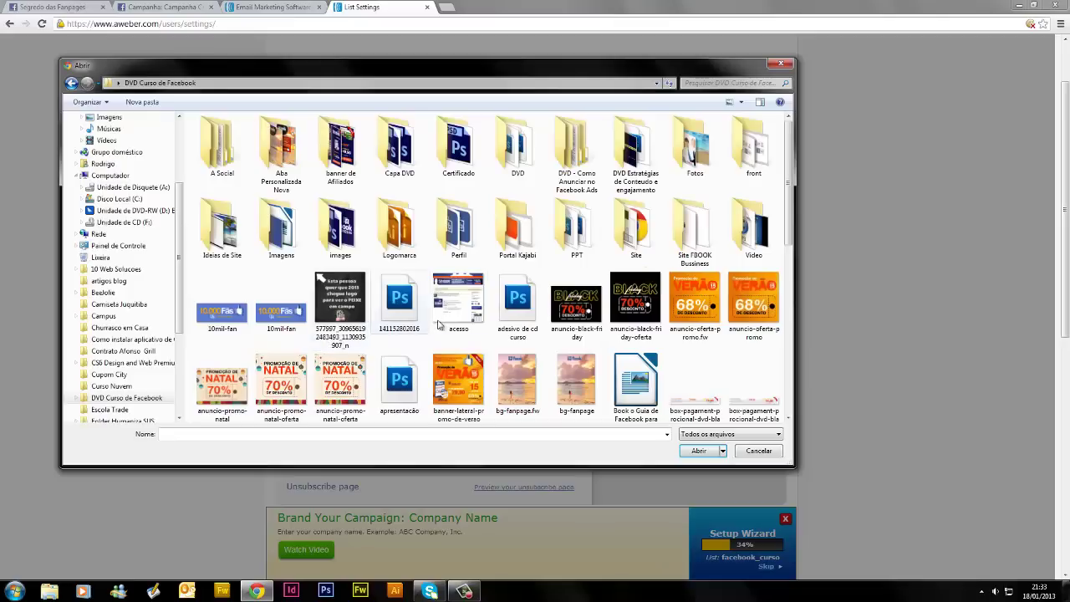
double_click(456, 250)
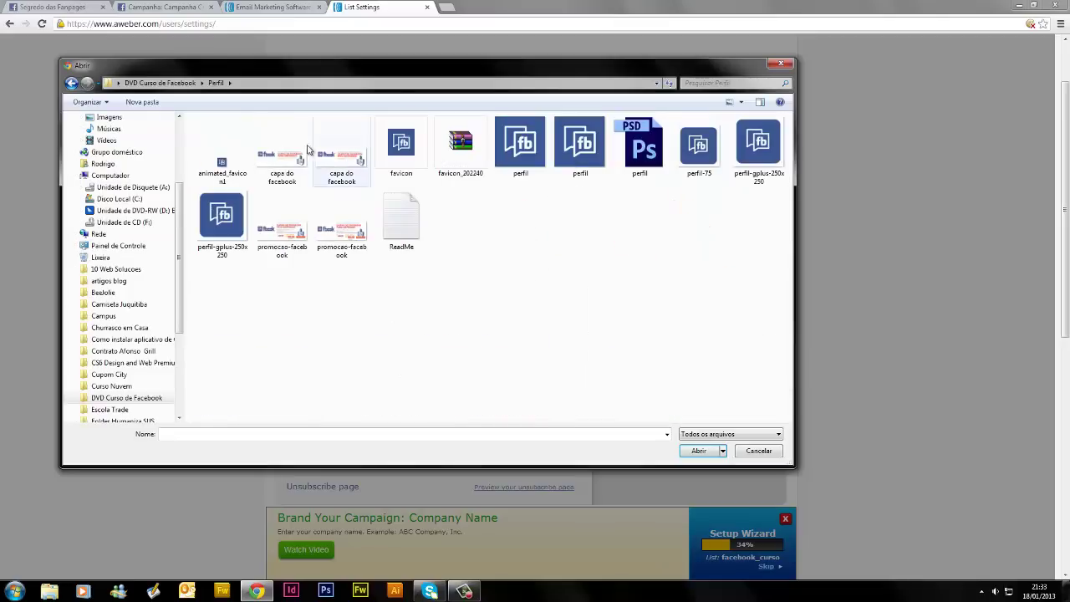
left_click(524, 147)
left_click(699, 451)
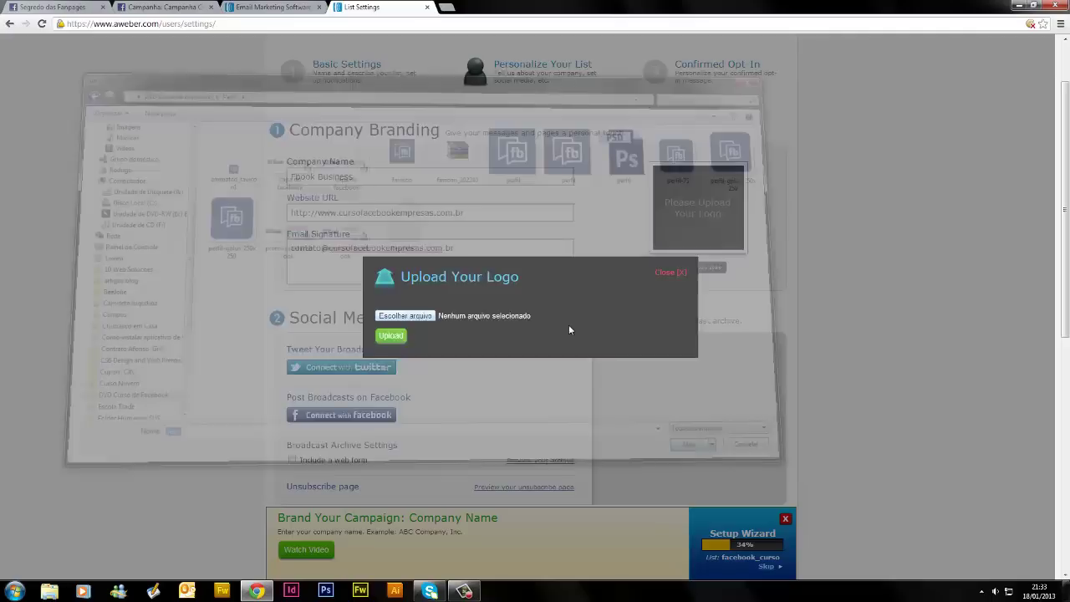
left_click(390, 337)
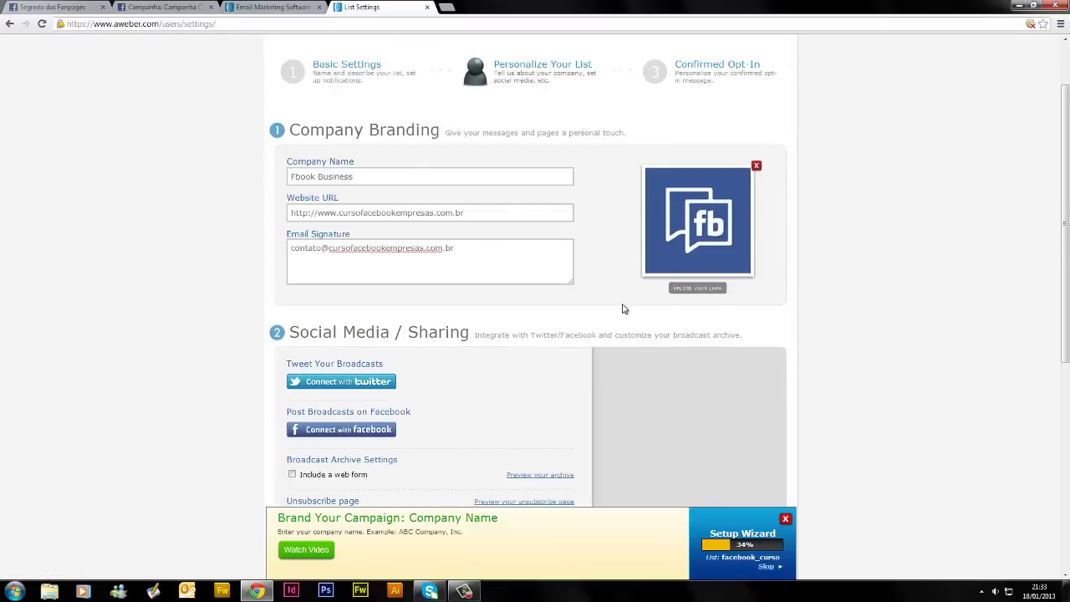
scroll(623, 308, "down", 4)
scroll(621, 310, "down", 1)
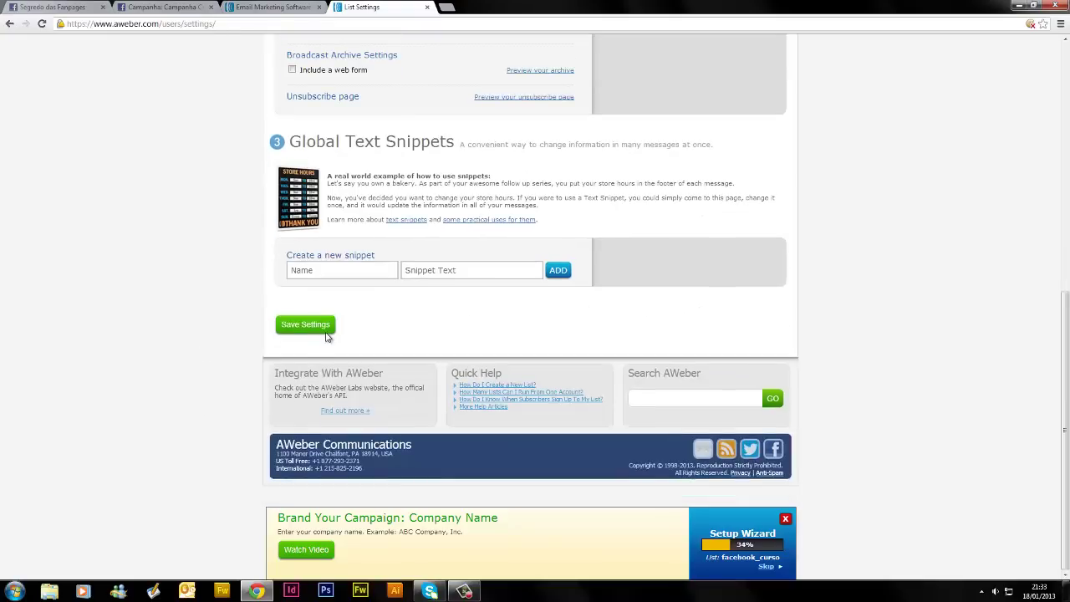
left_click(310, 327)
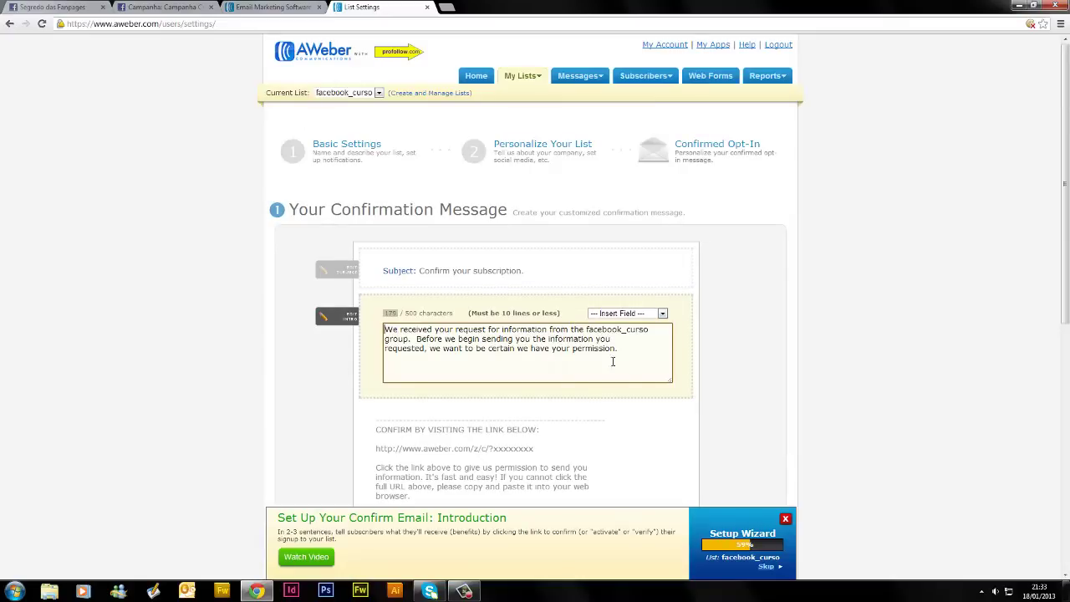
left_click_drag(641, 354, 384, 329)
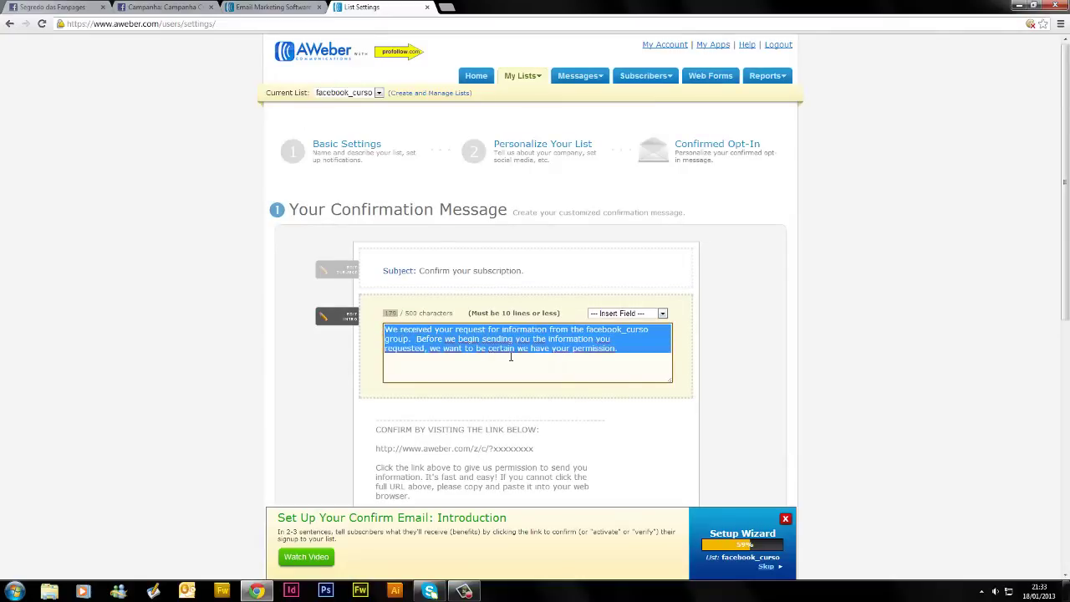
scroll(499, 355, "down", 2)
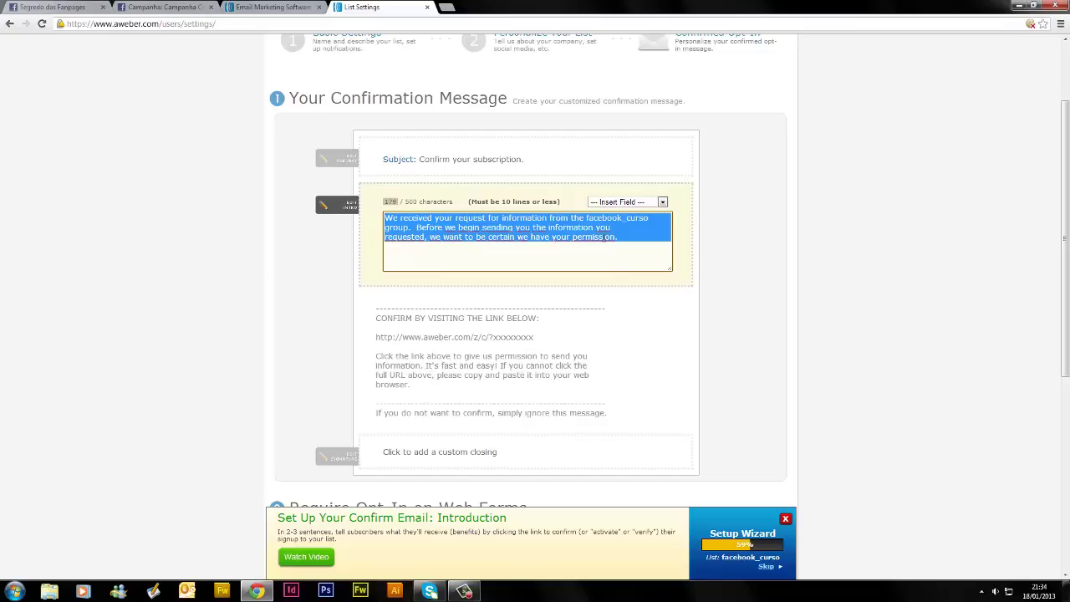
left_click(644, 246)
left_click_drag(446, 235, 365, 209)
key("ctrl+c")
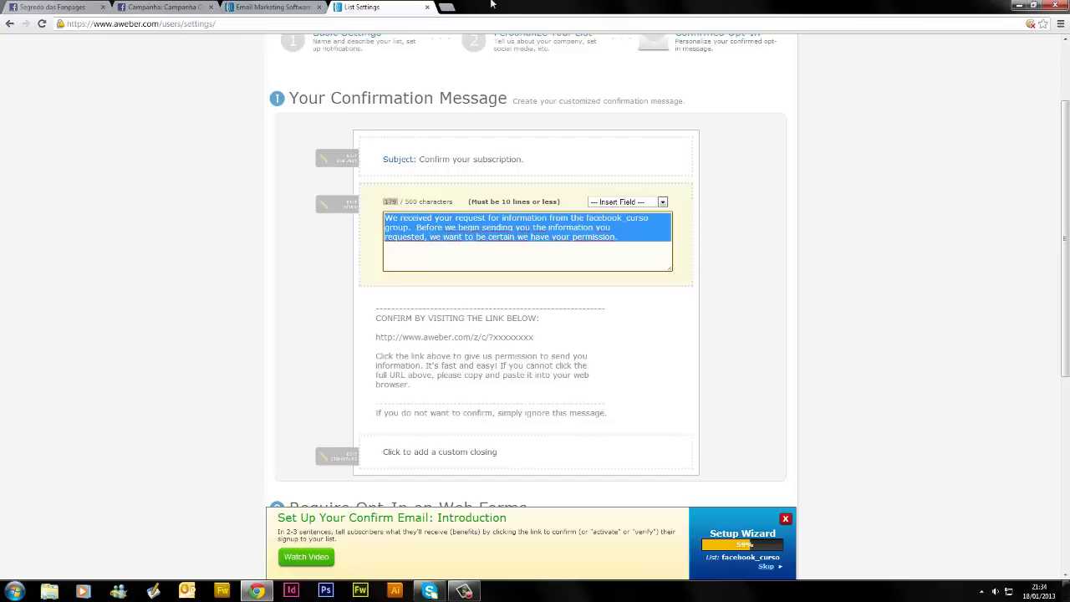
Open Google Translate in a new tab and paste the English confirmation message
left_click(449, 6)
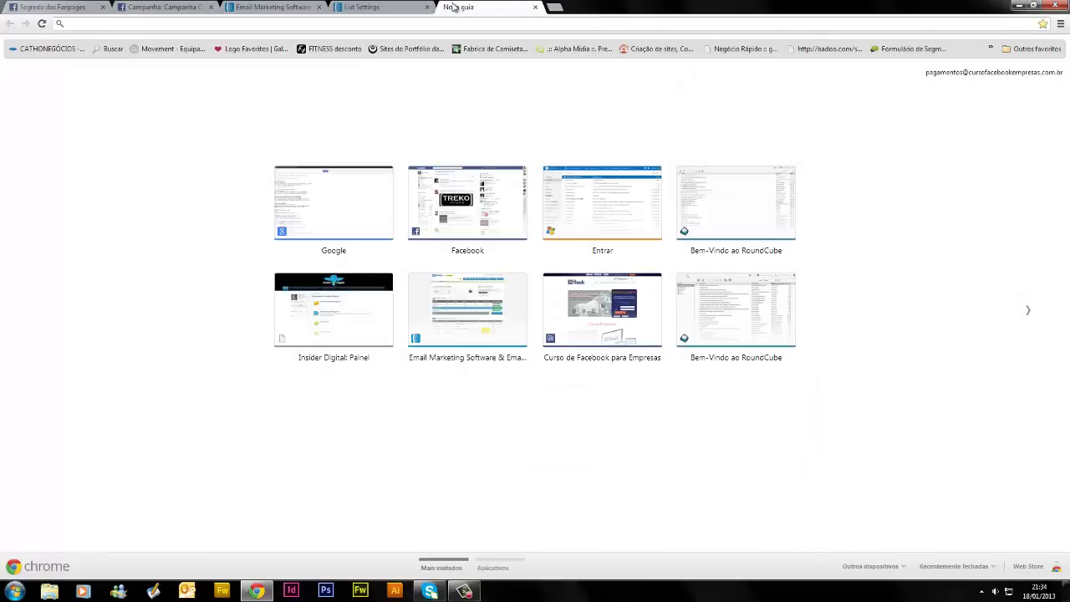
type("trans")
key("Return")
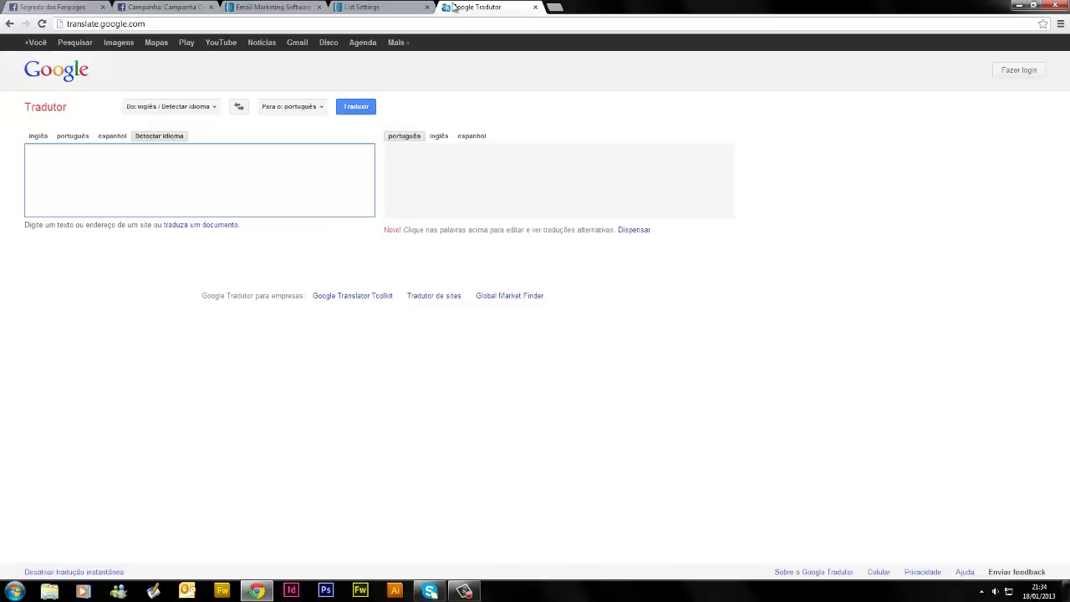
key("ctrl+v")
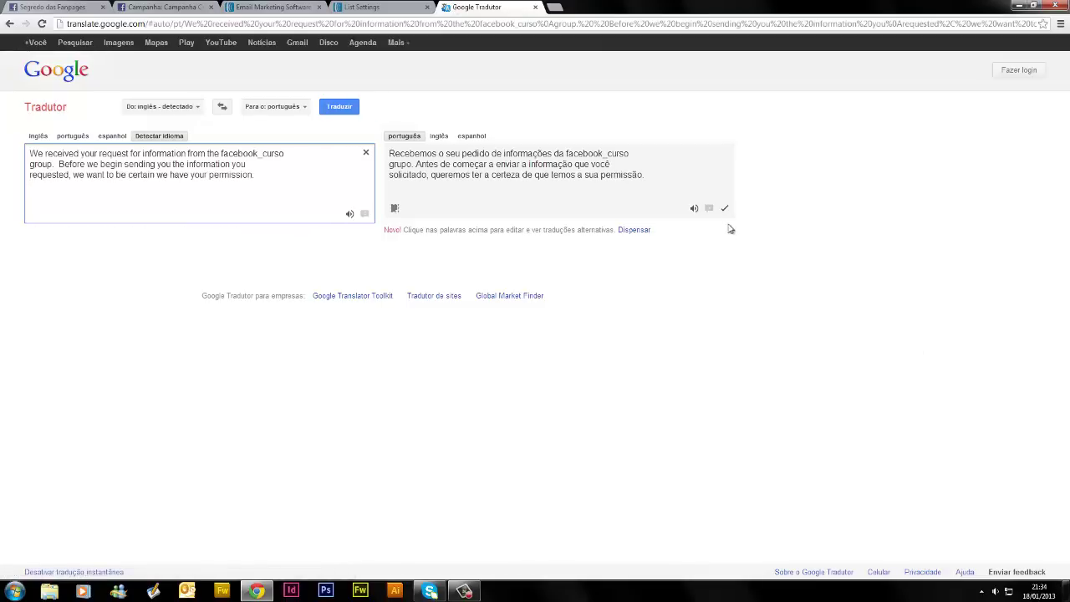
Select the Portuguese translation and switch back to the AWeber List Settings tab
left_click(648, 178)
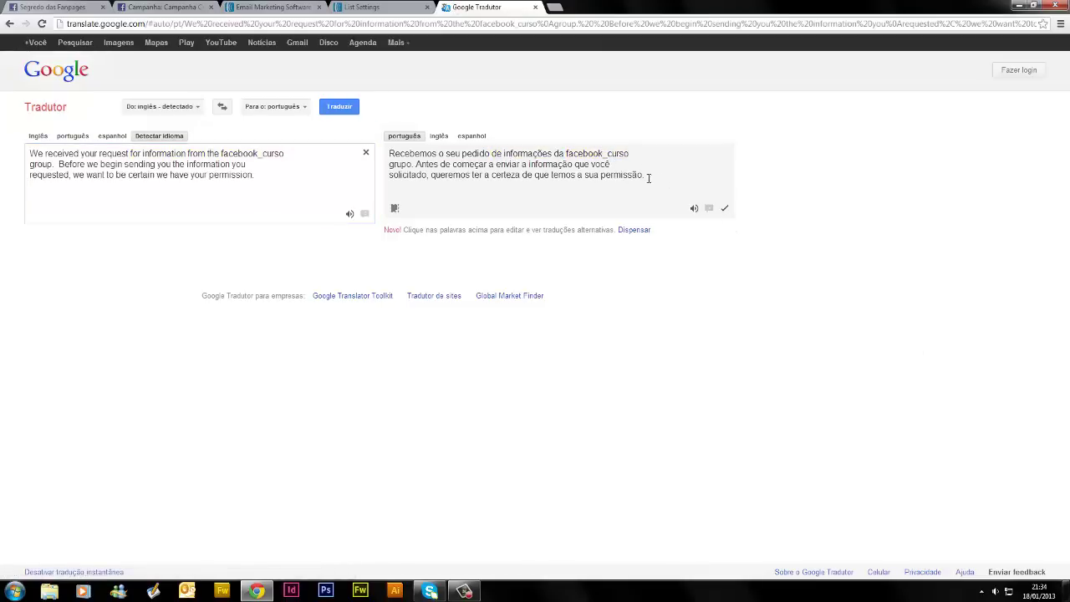
left_click_drag(648, 178, 389, 154)
key("ctrl+c")
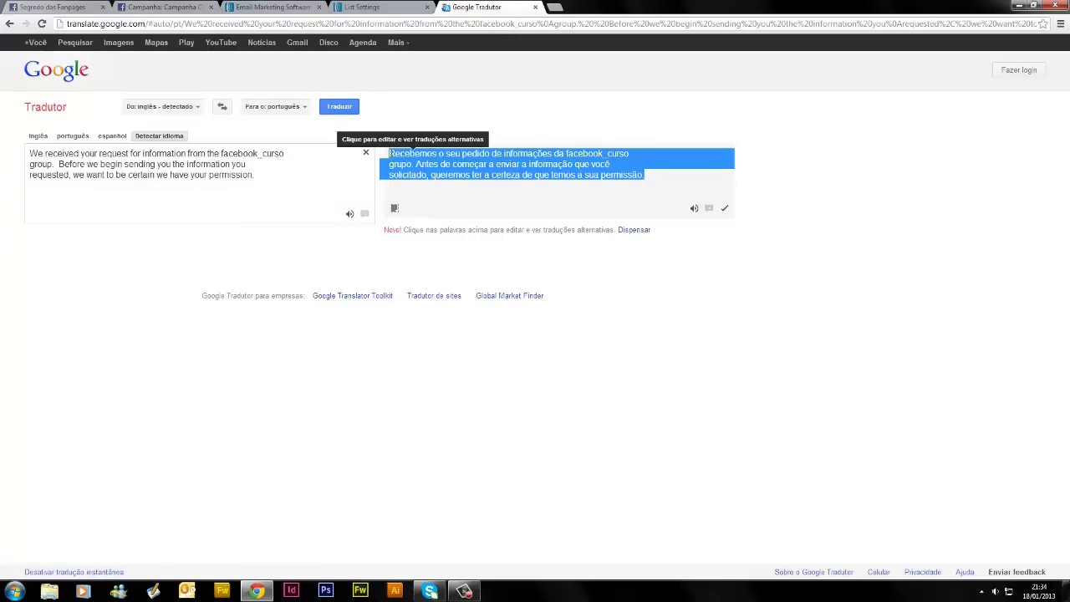
key("ctrl+shift+Tab")
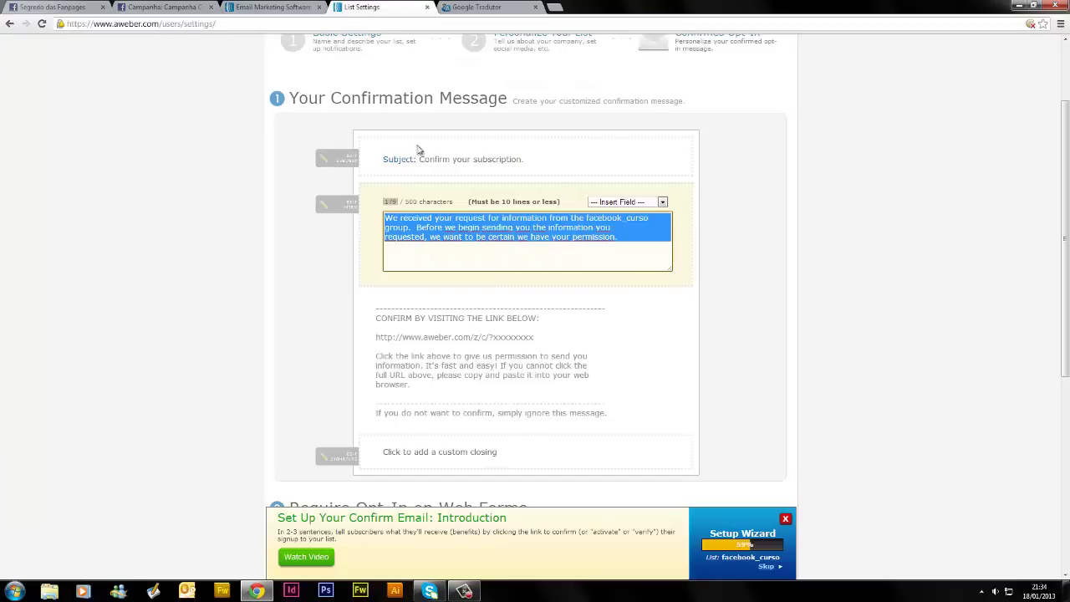
Paste the Portuguese text, replace facebook_curso with Fbook Business, and delete 'grupo.'
key("ctrl+v")
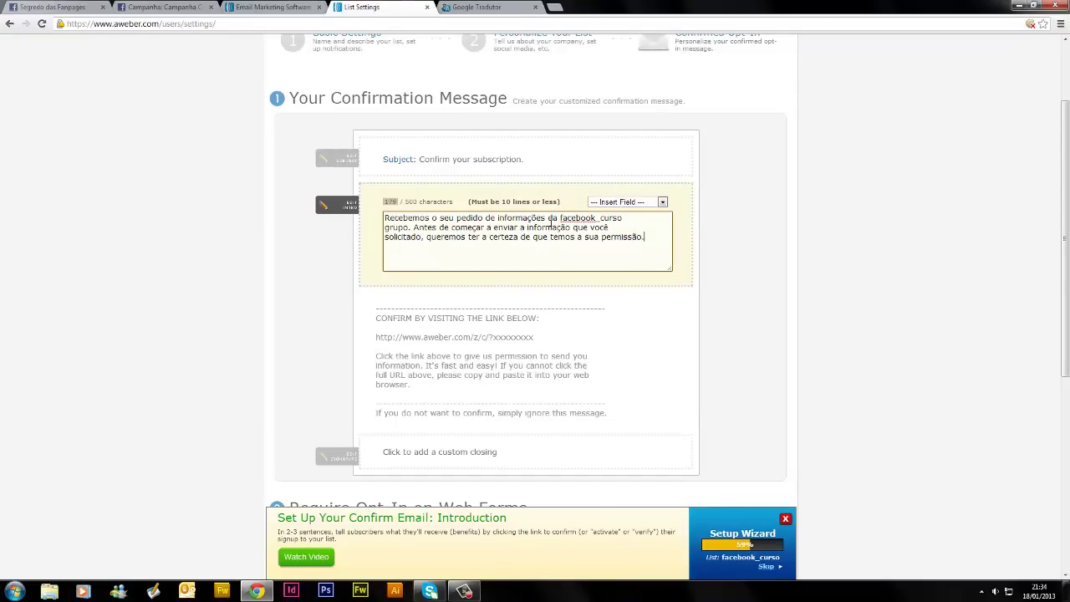
left_click_drag(561, 217, 624, 218)
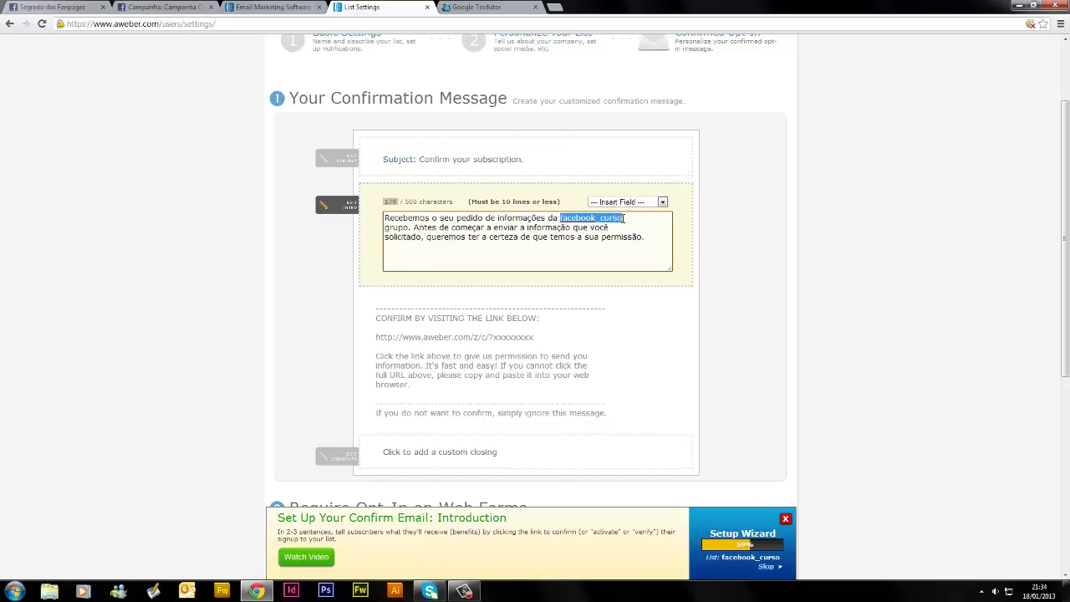
type("Fbook ")
type("Bi")
type("siness")
left_click_drag(412, 227, 383, 229)
key("BackSpace")
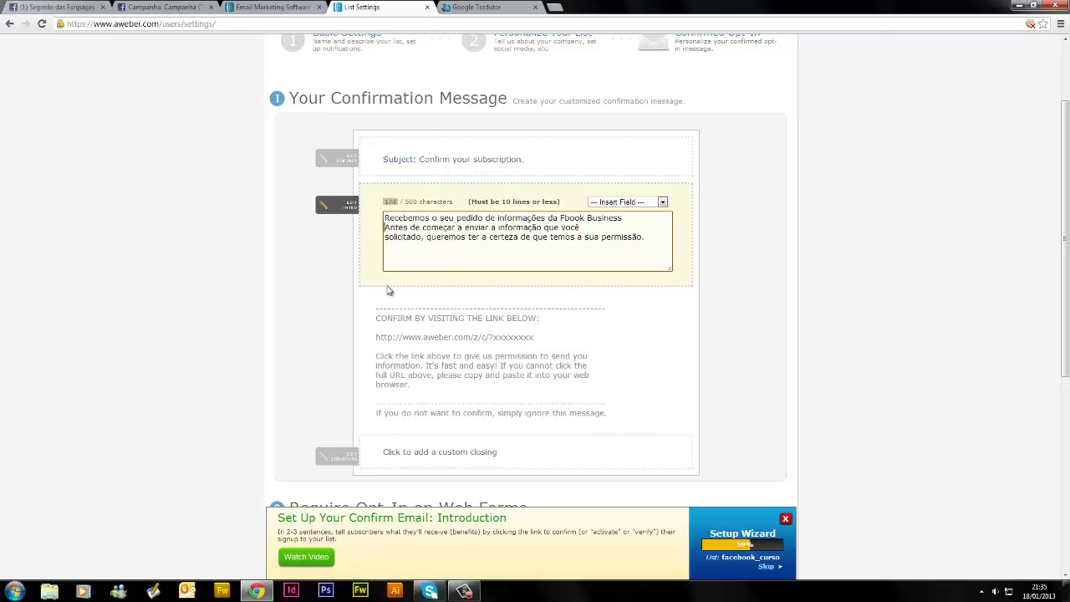
Set the confirmation email subject to the pre-approved 'Confirm your subscription.'
left_click(448, 165)
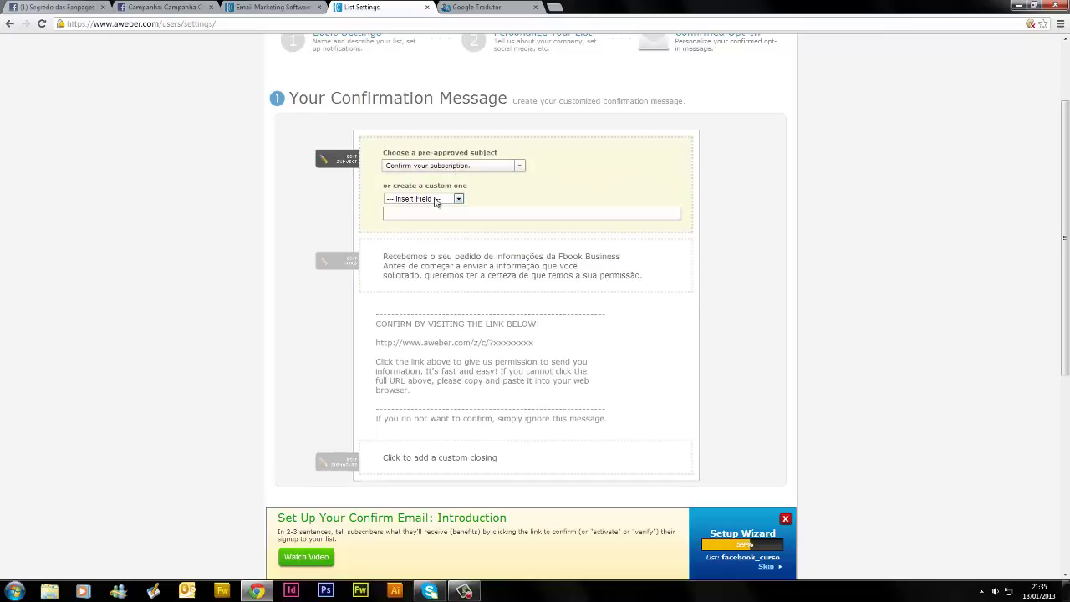
left_click(433, 201)
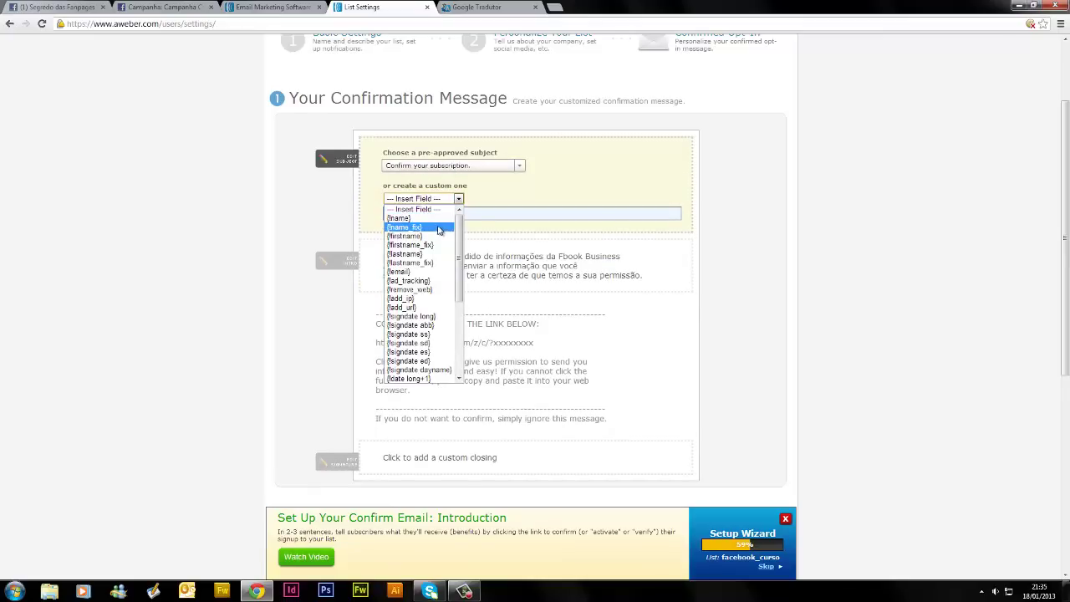
left_click(438, 227)
left_click(456, 167)
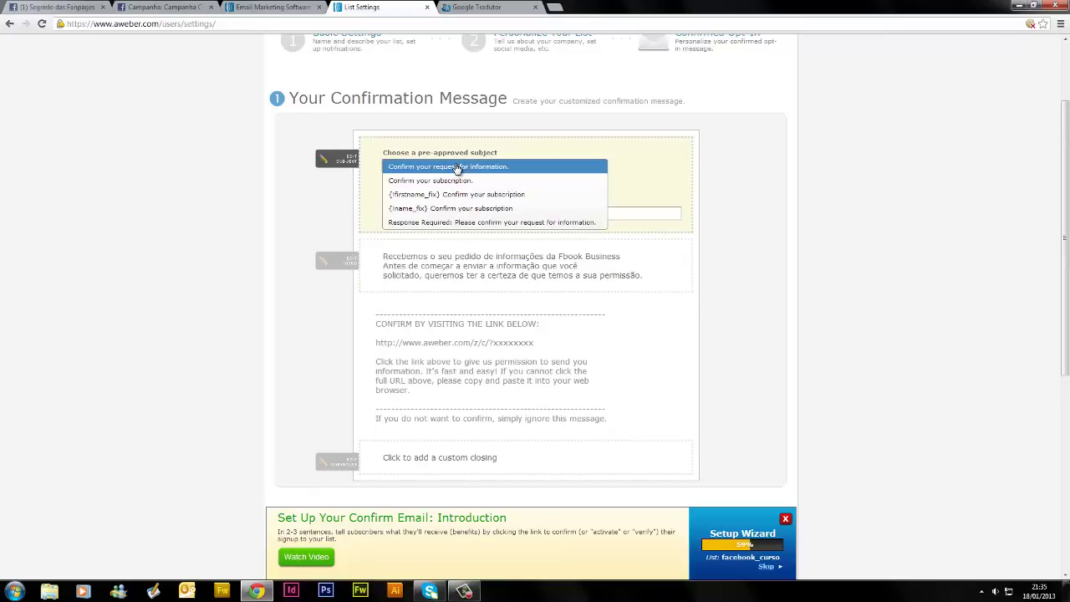
left_click(459, 180)
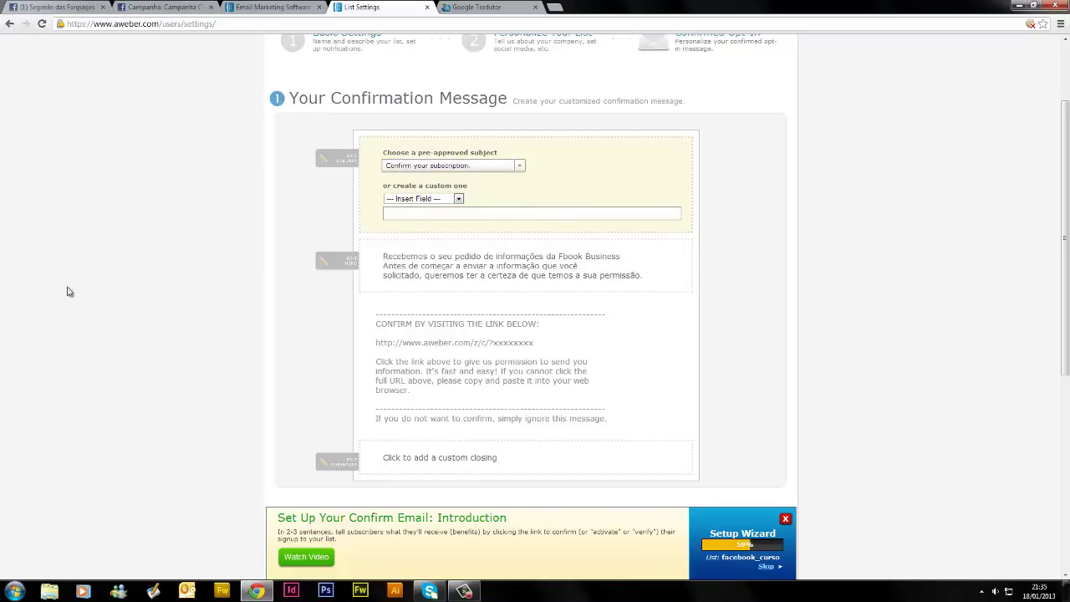
Clear the placeholder text from the custom closing, leaving it empty
scroll(149, 384, "down", 2)
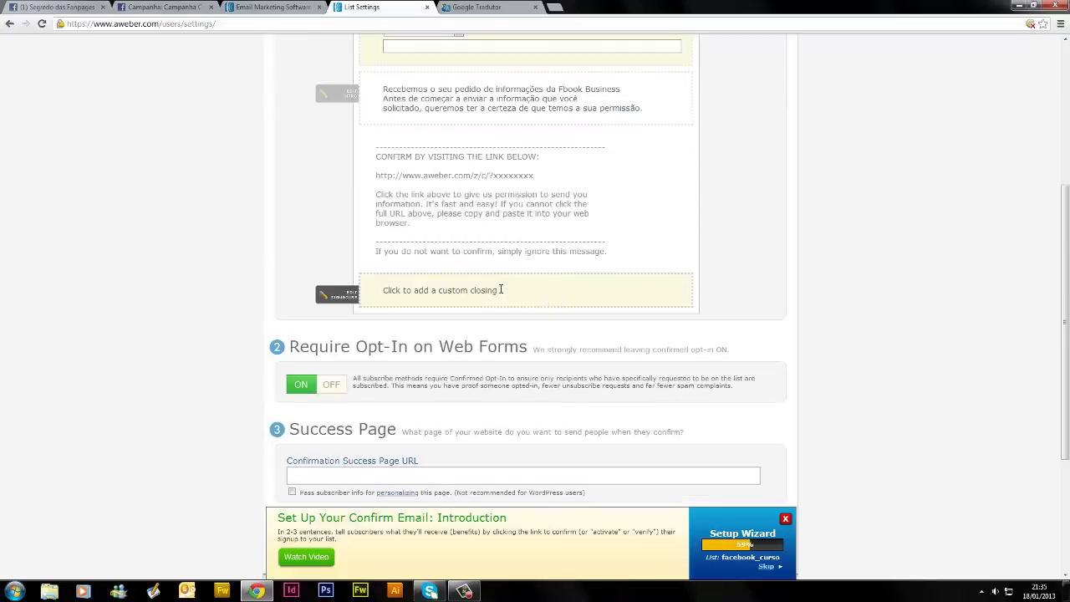
left_click(500, 289)
left_click(527, 255)
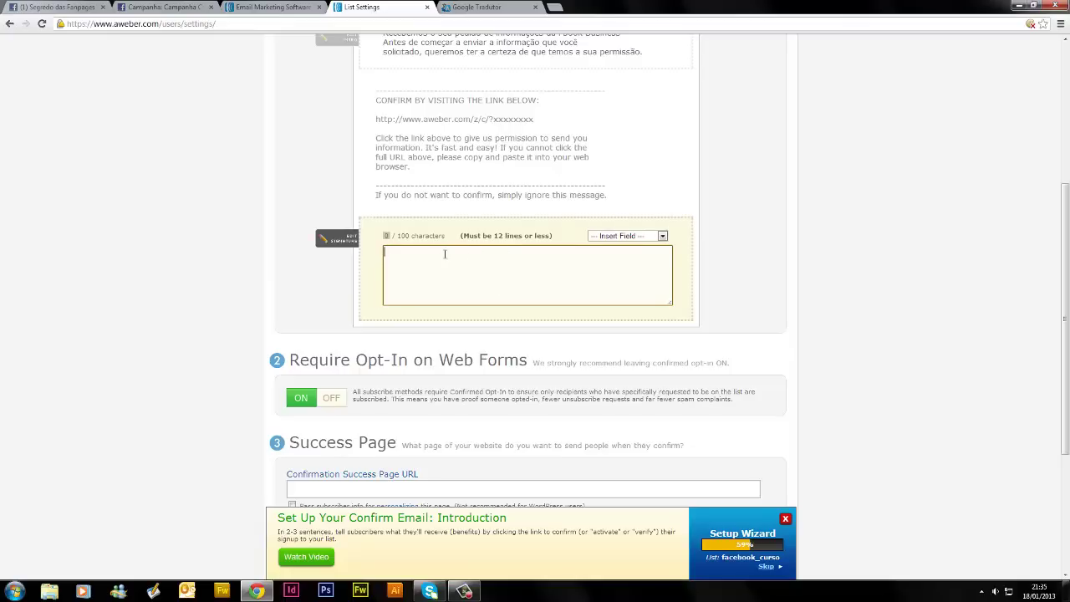
left_click(195, 209)
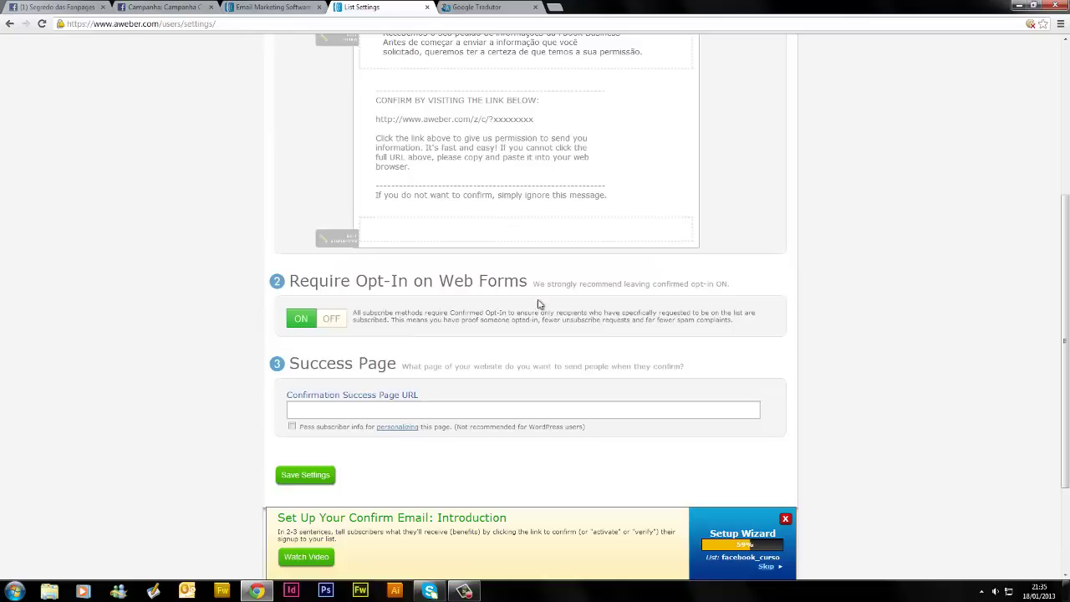
Highlight the Require Opt-In heading and the word Opt-In for emphasis, then deselect
scroll(538, 284, "up", 3)
scroll(539, 275, "down", 5)
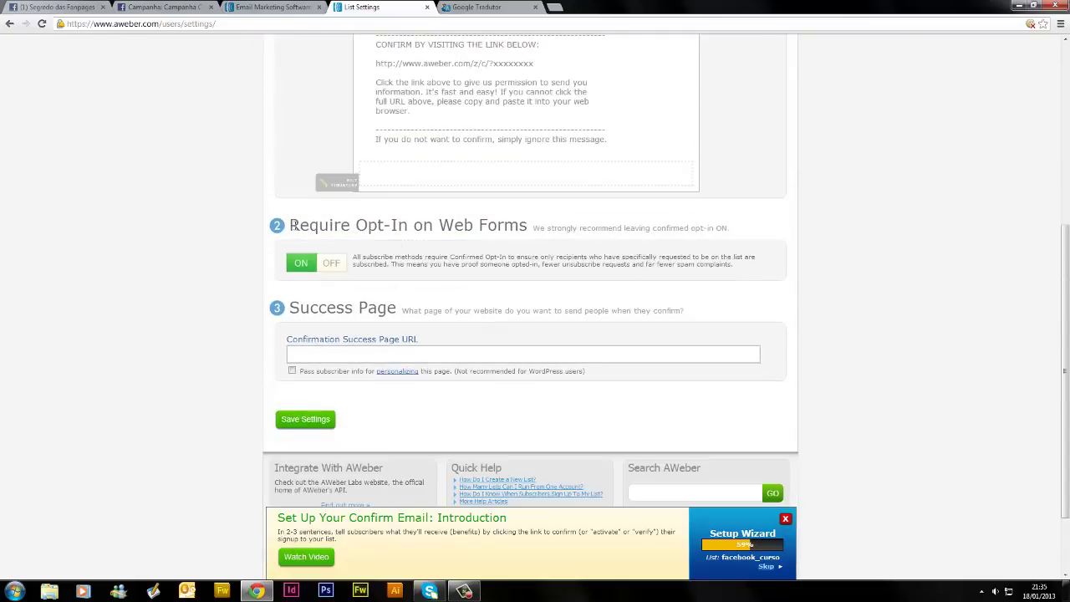
left_click_drag(292, 224, 434, 225)
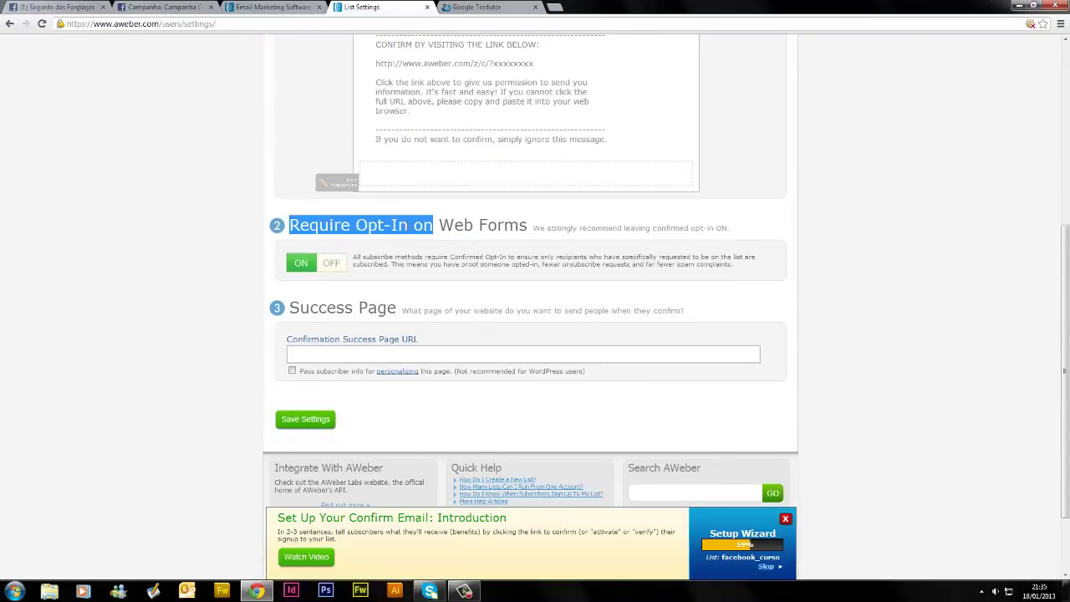
left_click_drag(368, 225, 360, 225)
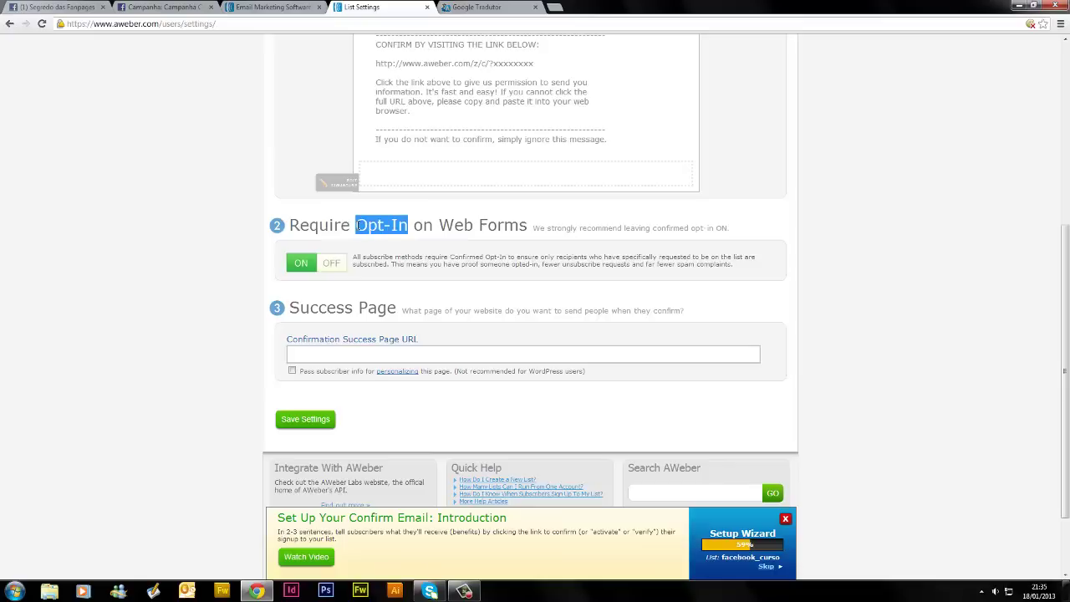
left_click(385, 227)
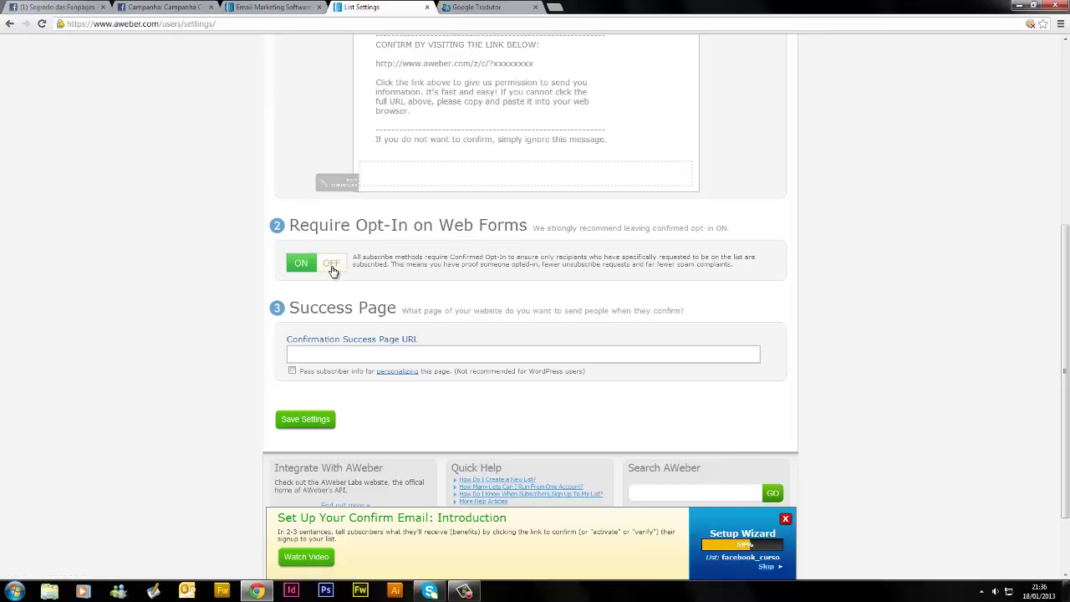
Switch Require Opt-In on Web Forms to OFF, confirming the warning
left_click(331, 264)
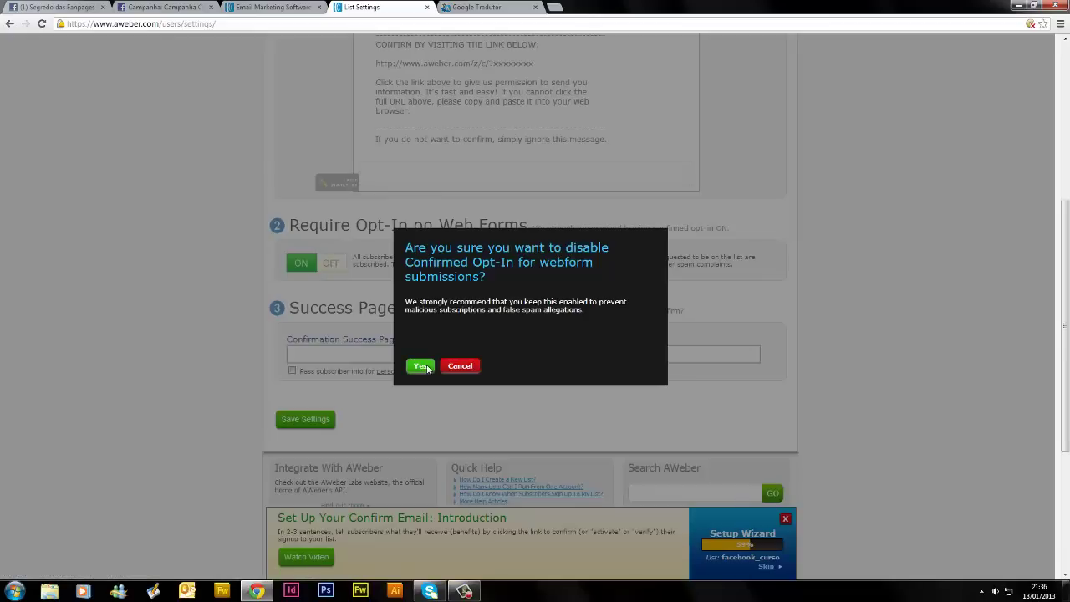
left_click(427, 368)
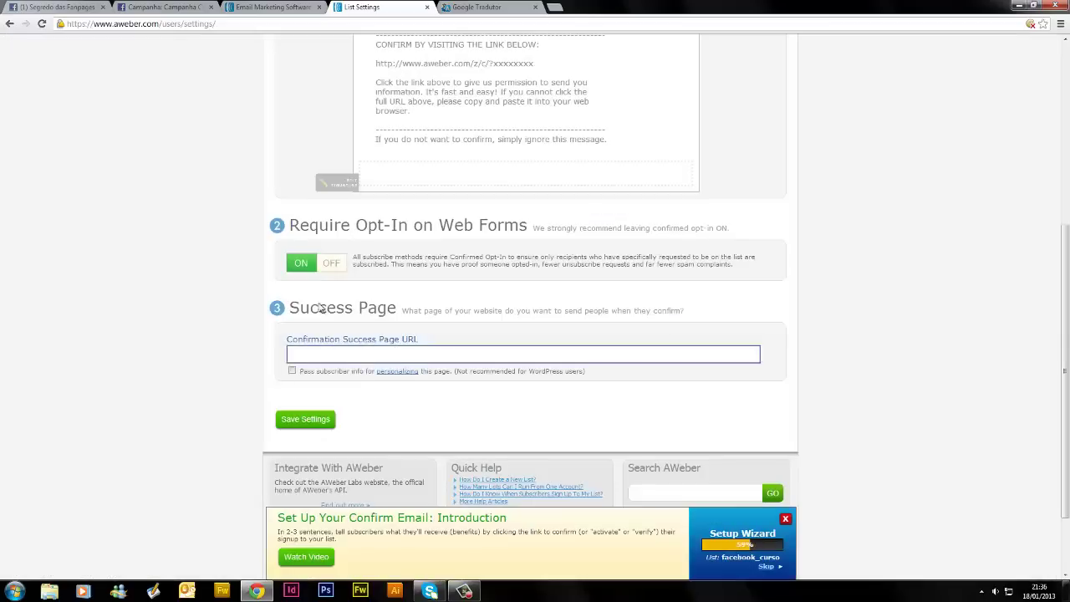
left_click(332, 265)
Start typing 'http' into the Confirmation Success Page URL field
scroll(465, 284, "up", 1)
scroll(464, 284, "up", 4)
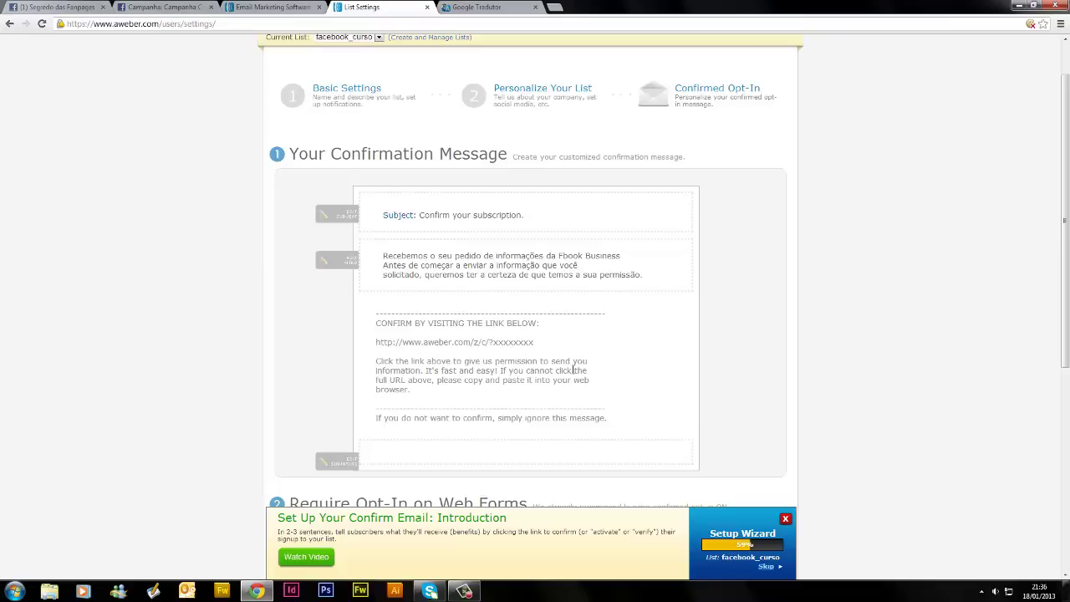
scroll(424, 370, "down", 2)
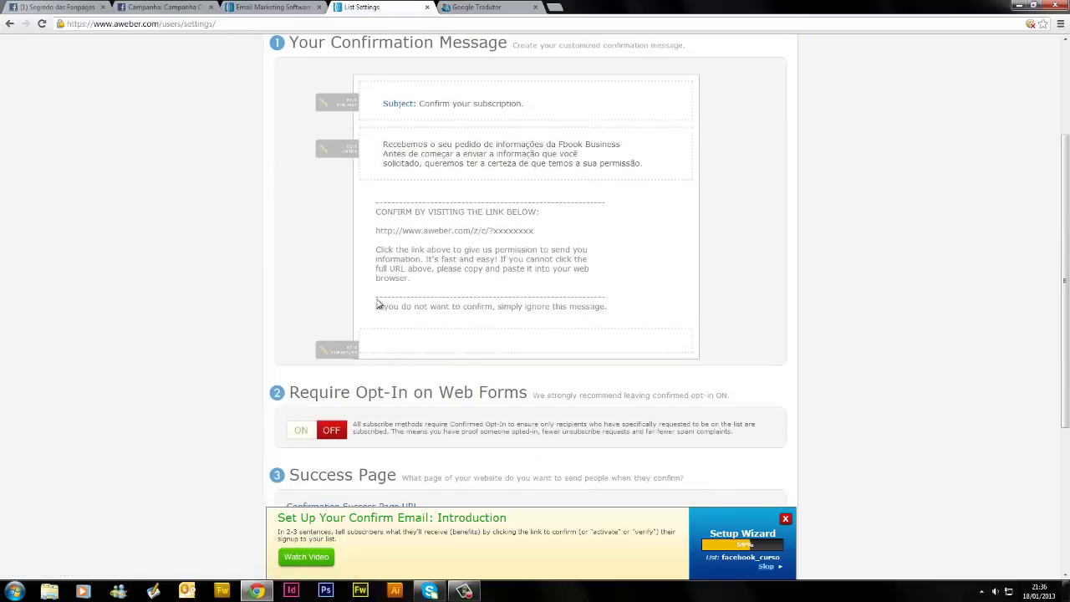
scroll(351, 343, "down", 2)
left_click(318, 414)
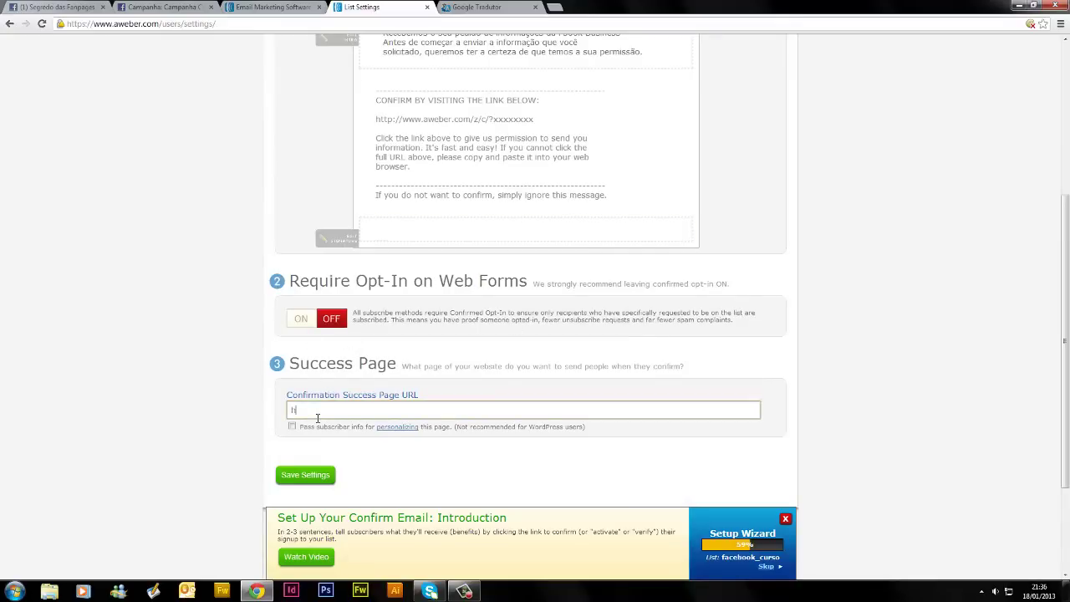
type("http://w")
Load woncreative.com/curso-facebook/fanpage/obrigado.html in a new tab and select its full address
left_click(557, 7)
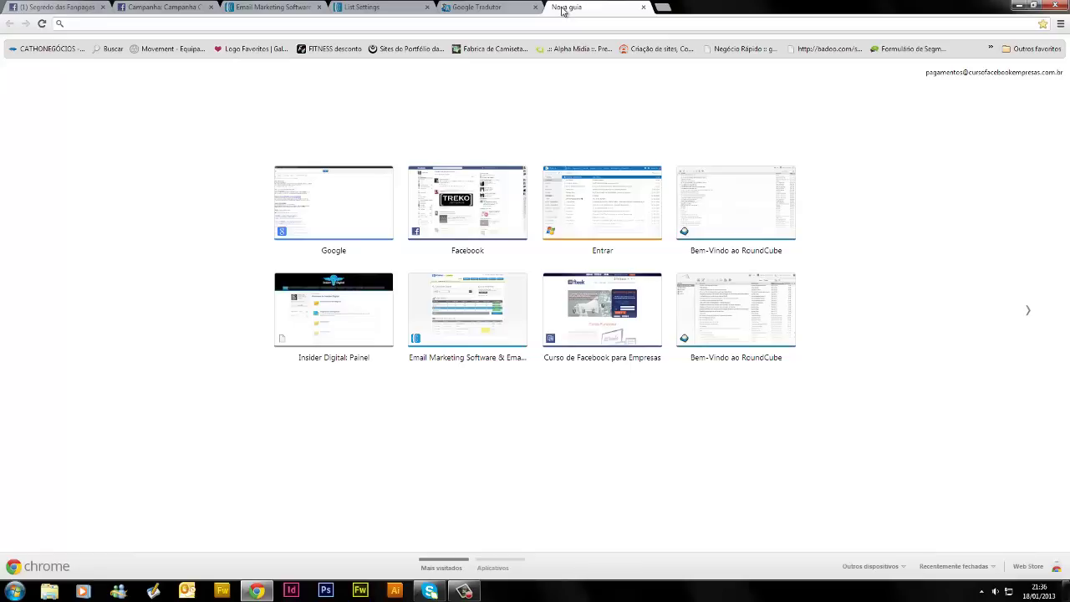
type("wo")
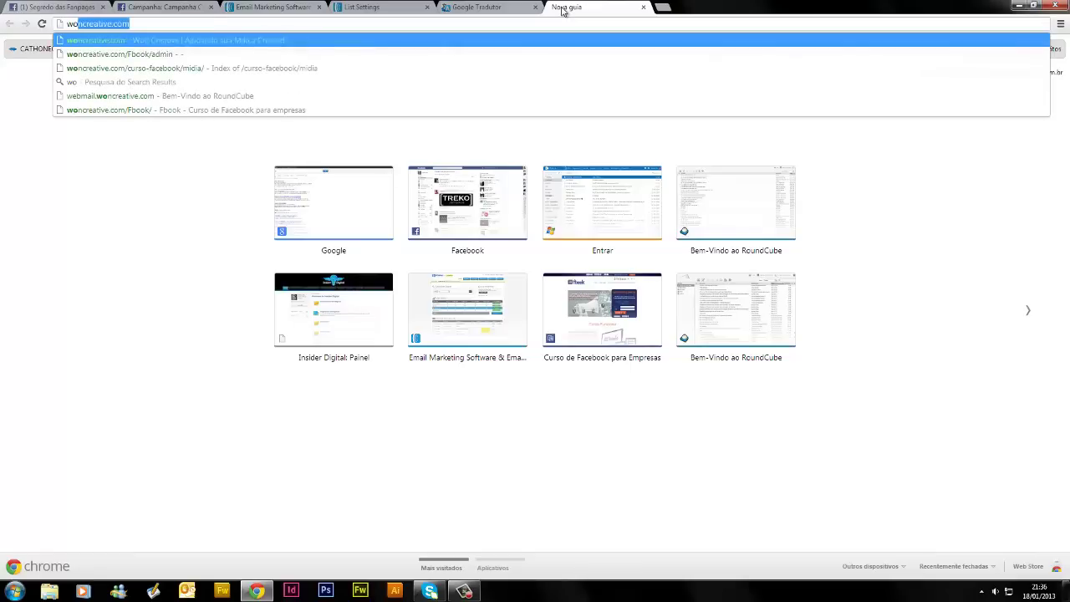
left_click(177, 68)
left_click_drag(192, 25, 240, 30)
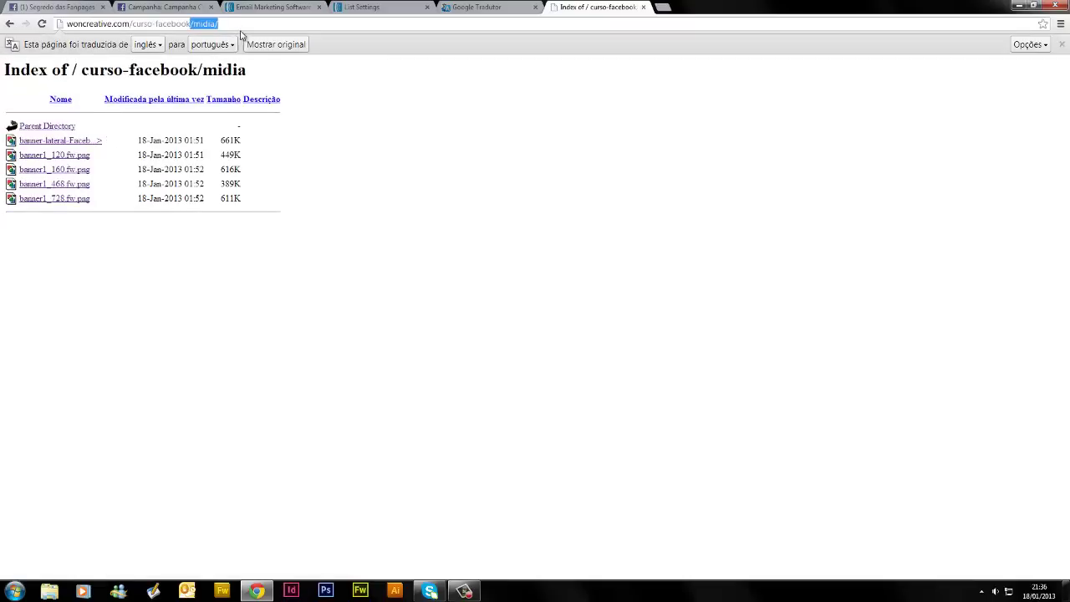
type("fa")
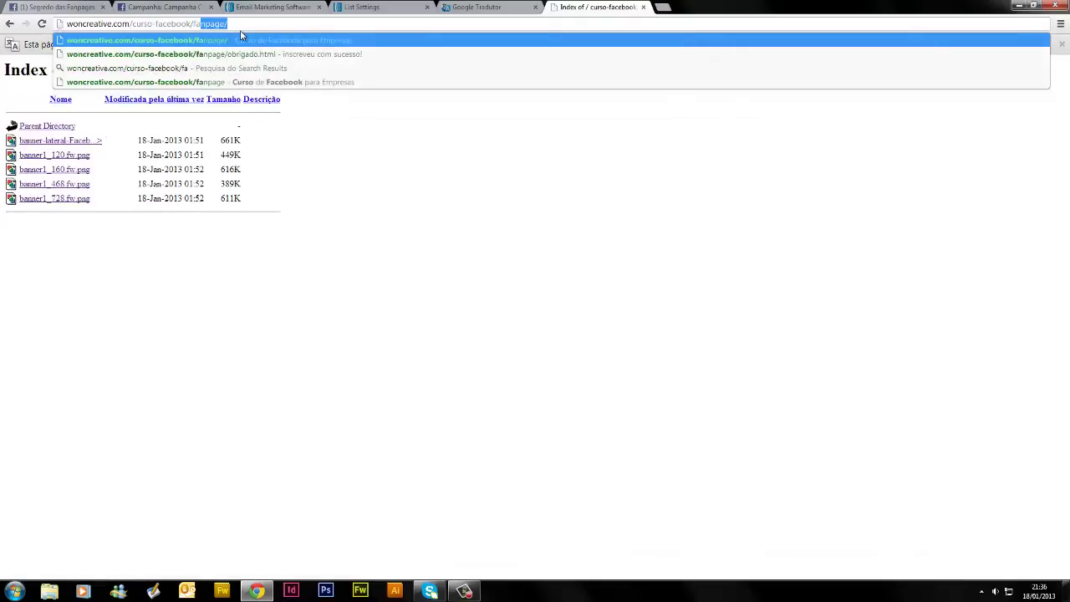
type("npage/")
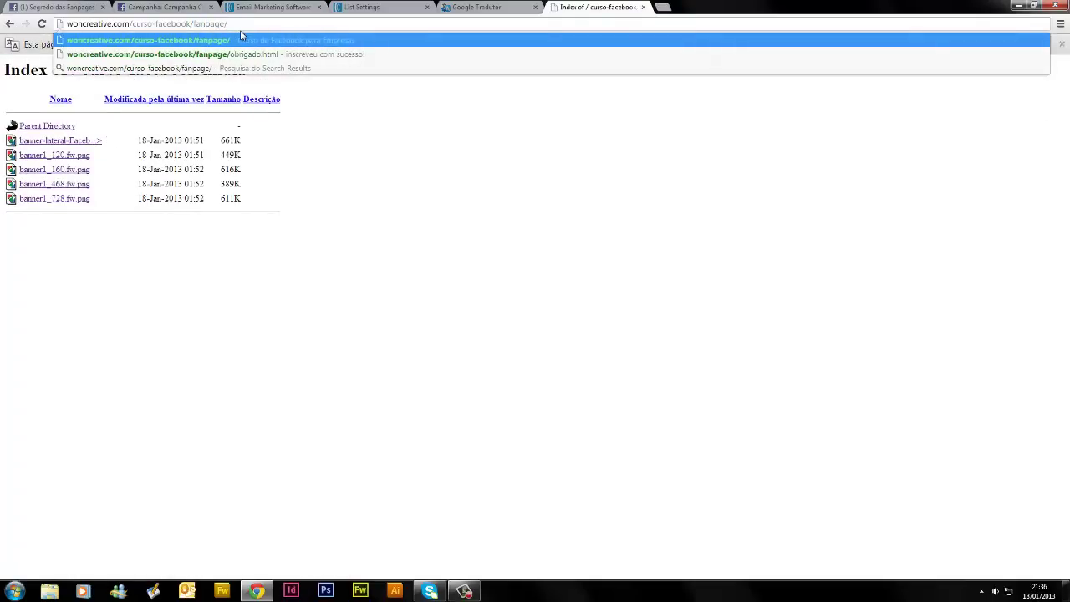
left_click(245, 52)
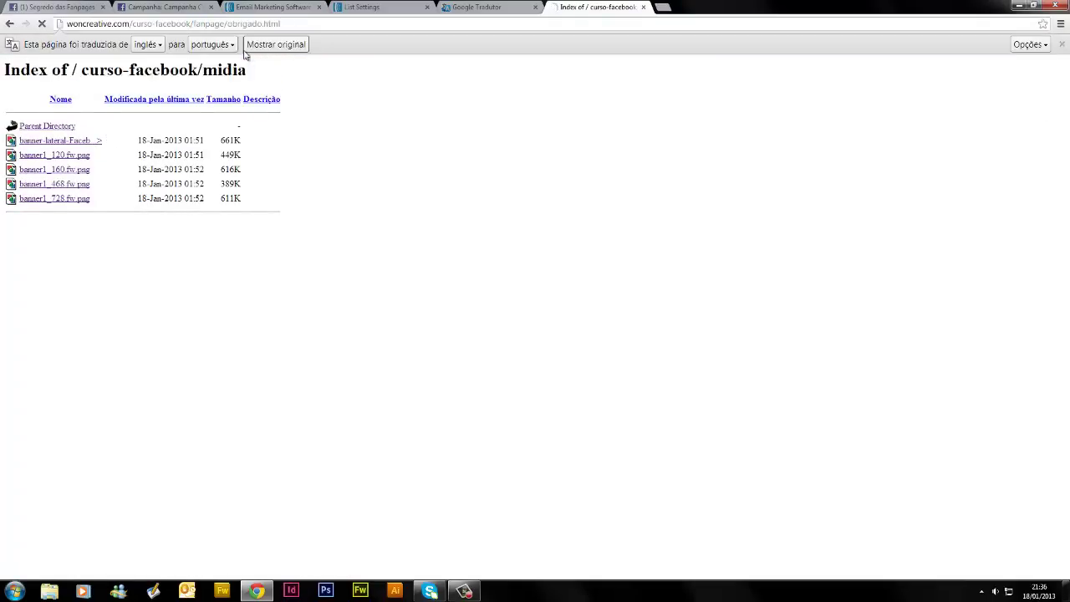
left_click(304, 23)
key("ctrl+c")
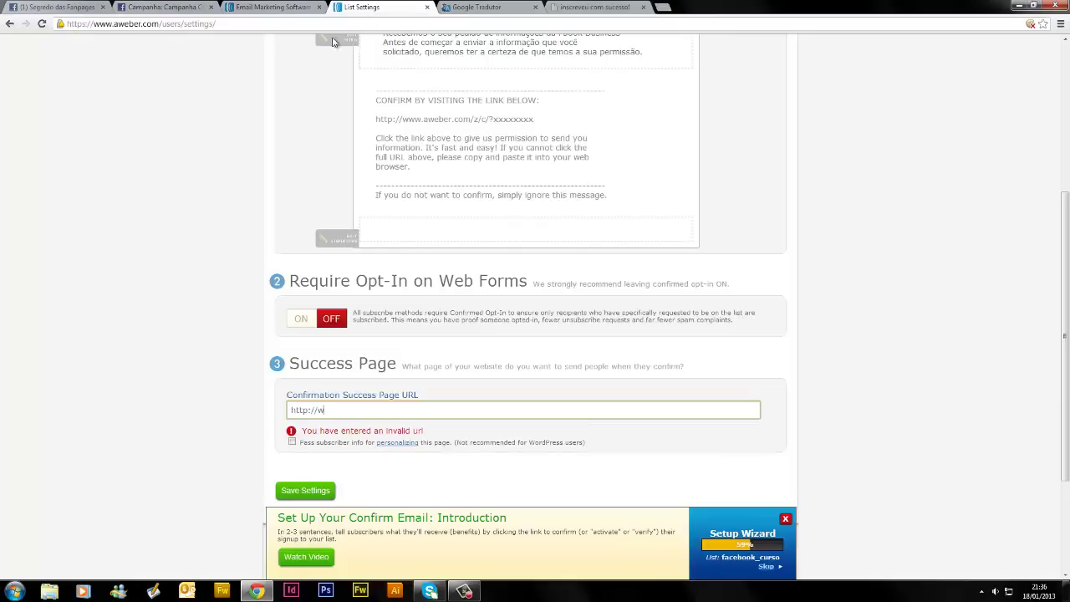
left_click(359, 6)
left_click_drag(362, 408, 269, 407)
key("ctrl+v")
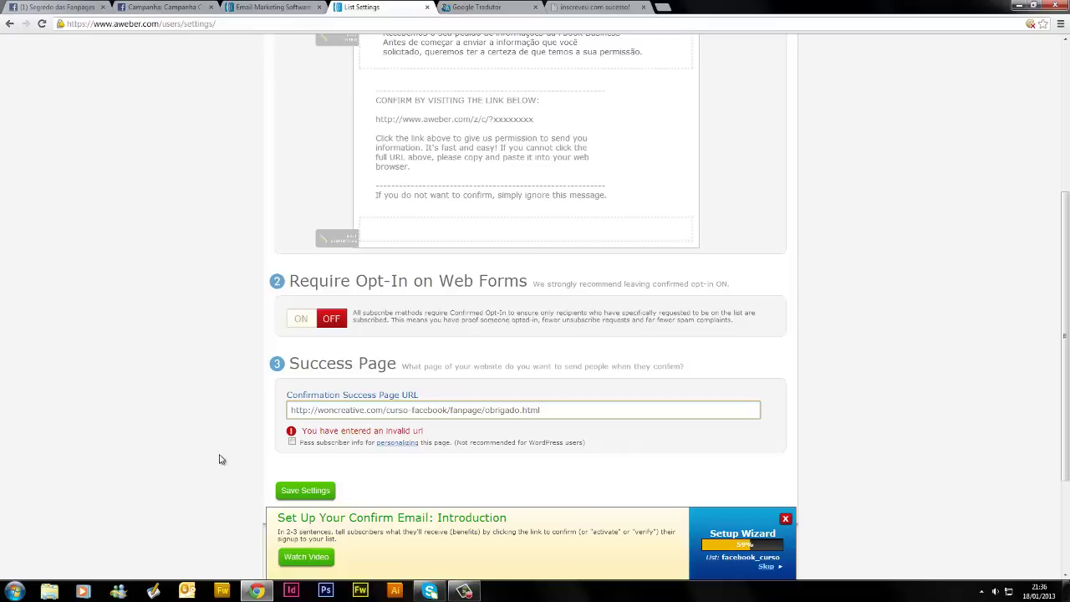
left_click(284, 463)
scroll(427, 470, "down", 3)
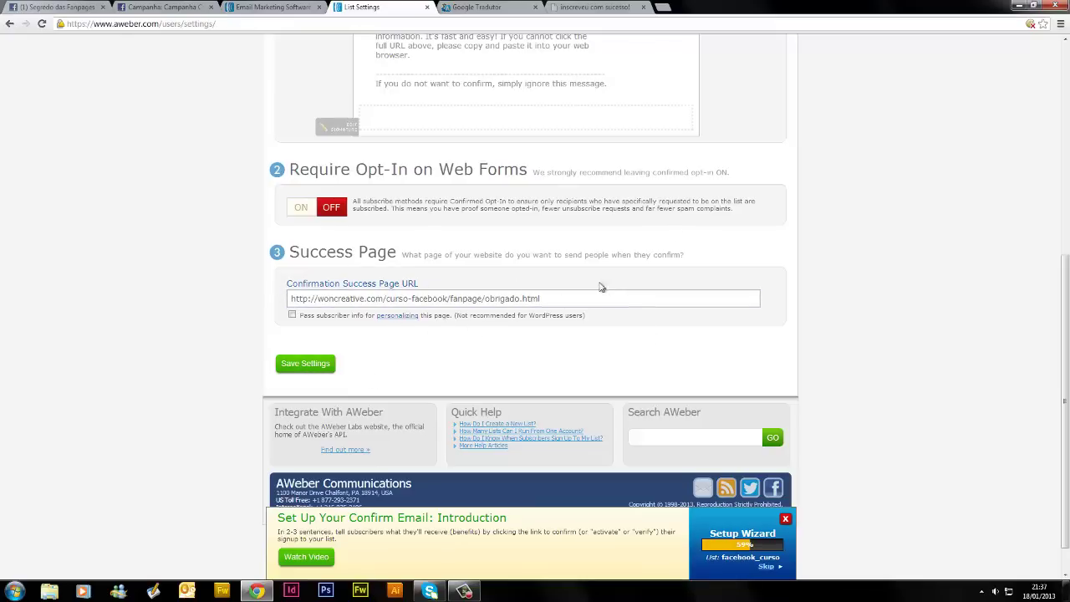
Review the thank-you and Google Translate tabs, then save the list settings
left_click(591, 8)
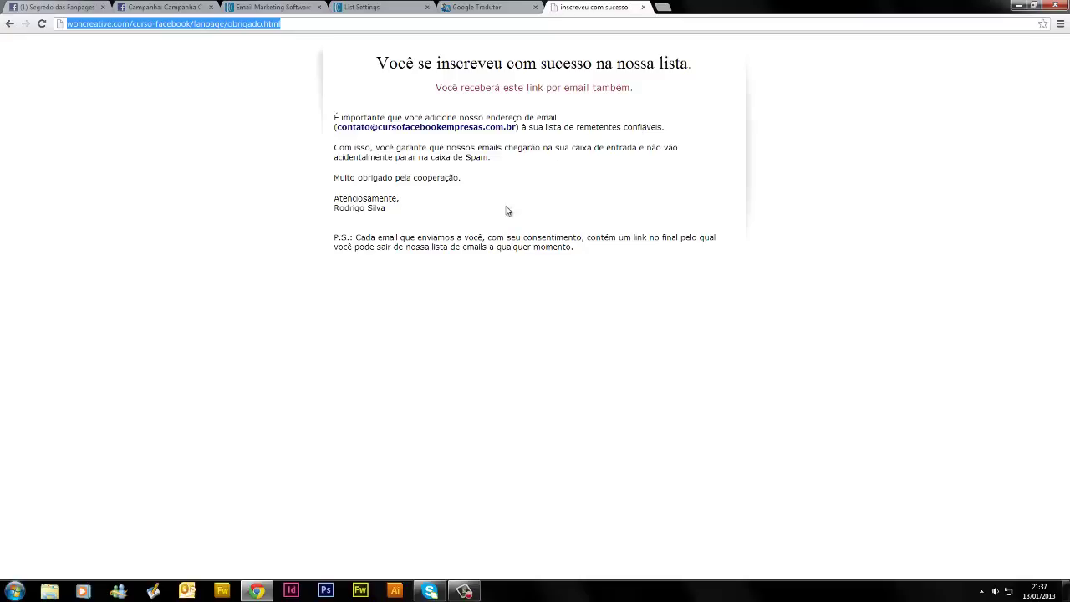
left_click(467, 6)
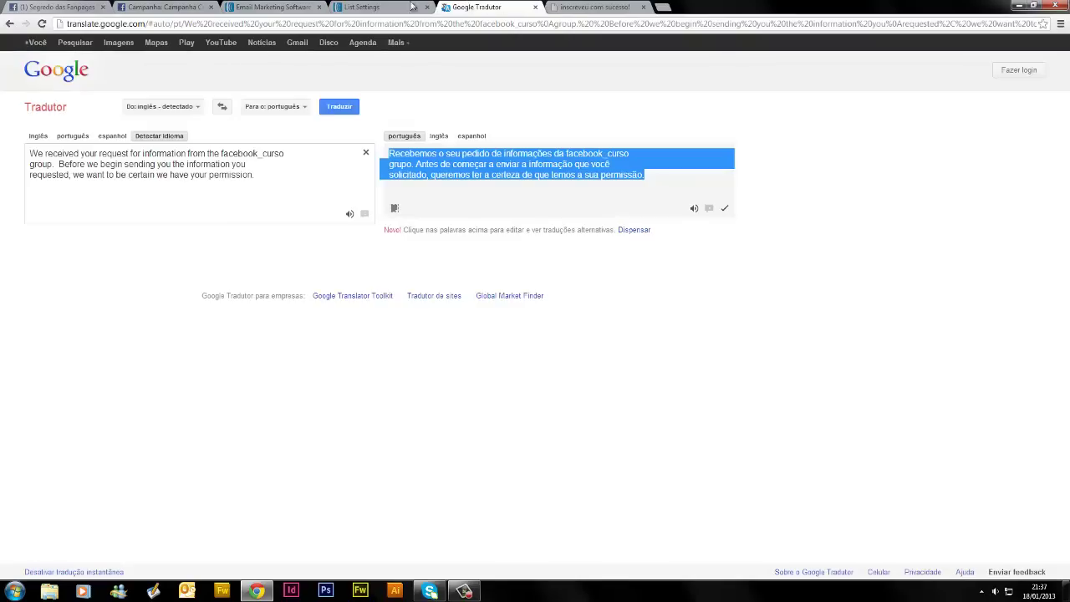
left_click(369, 6)
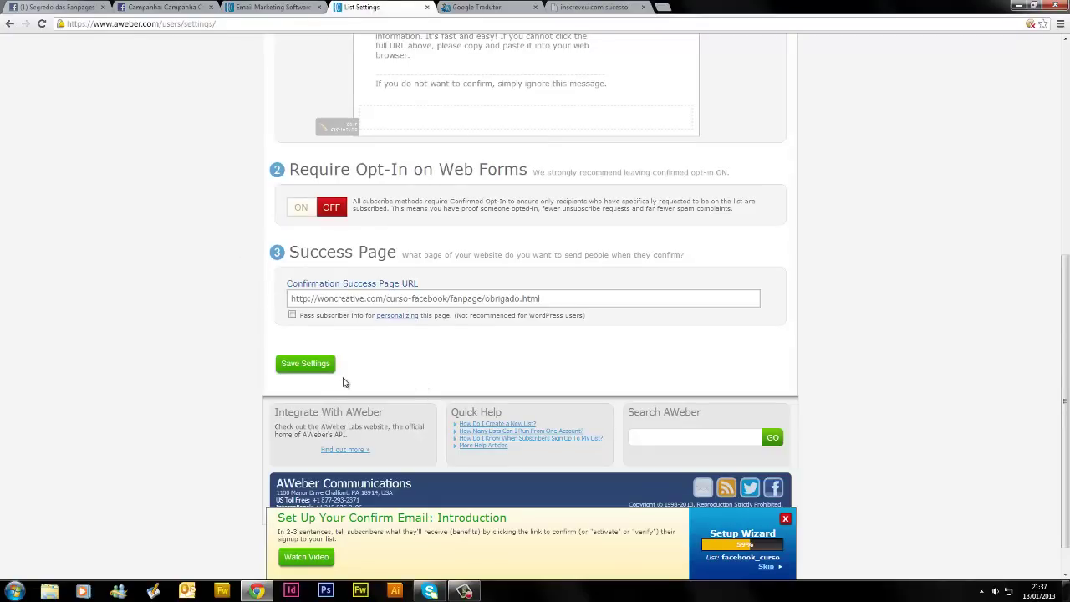
left_click(319, 369)
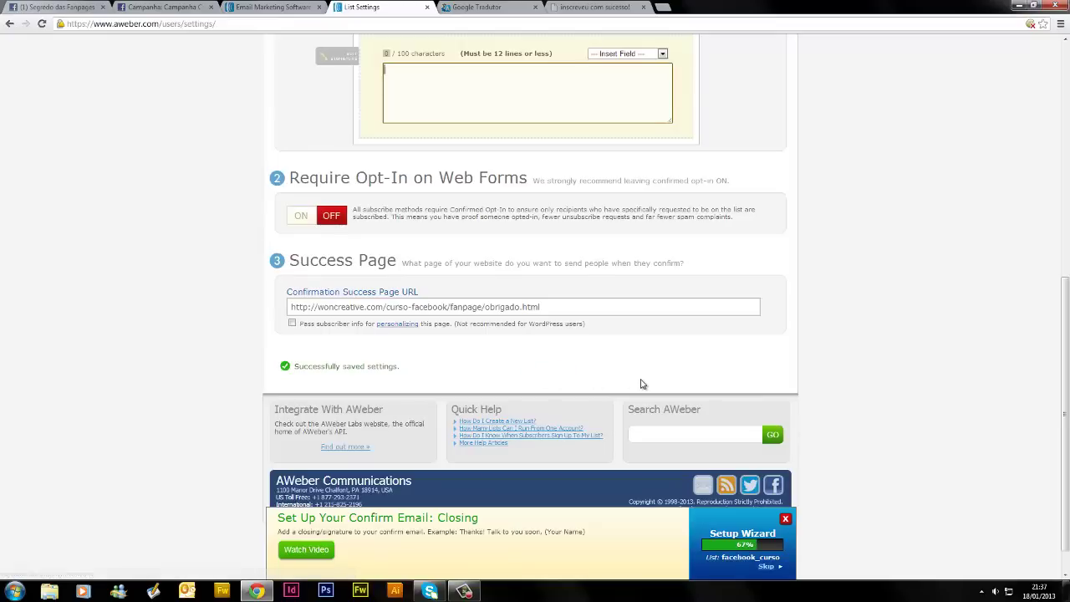
Open the AWeber home page in a new tab and make 01inscricaoface the current list
scroll(641, 384, "up", 1)
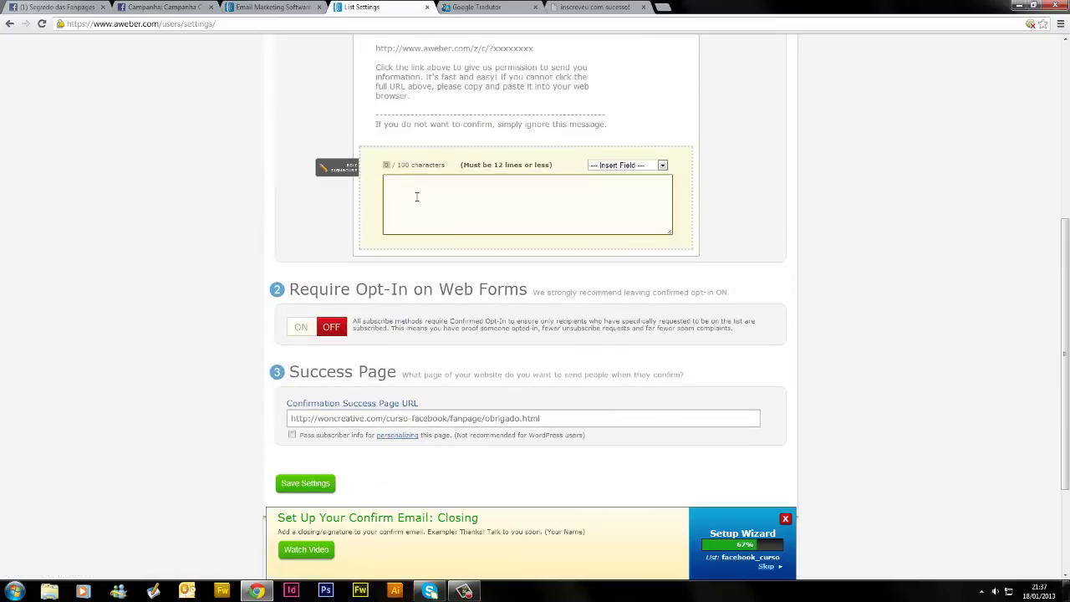
left_click(276, 7)
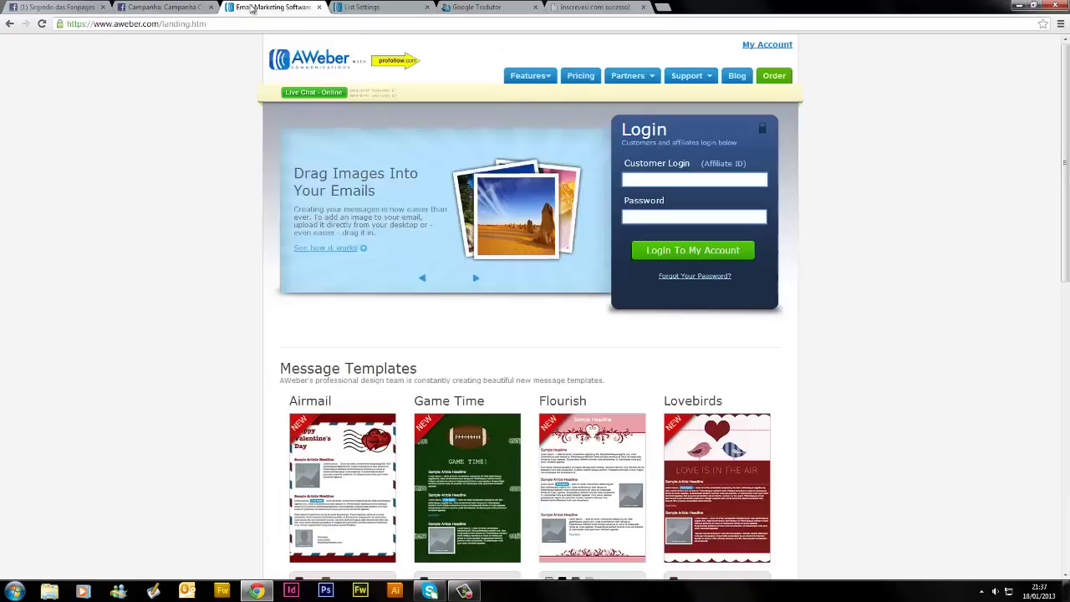
left_click(351, 6)
scroll(246, 131, "up", 3)
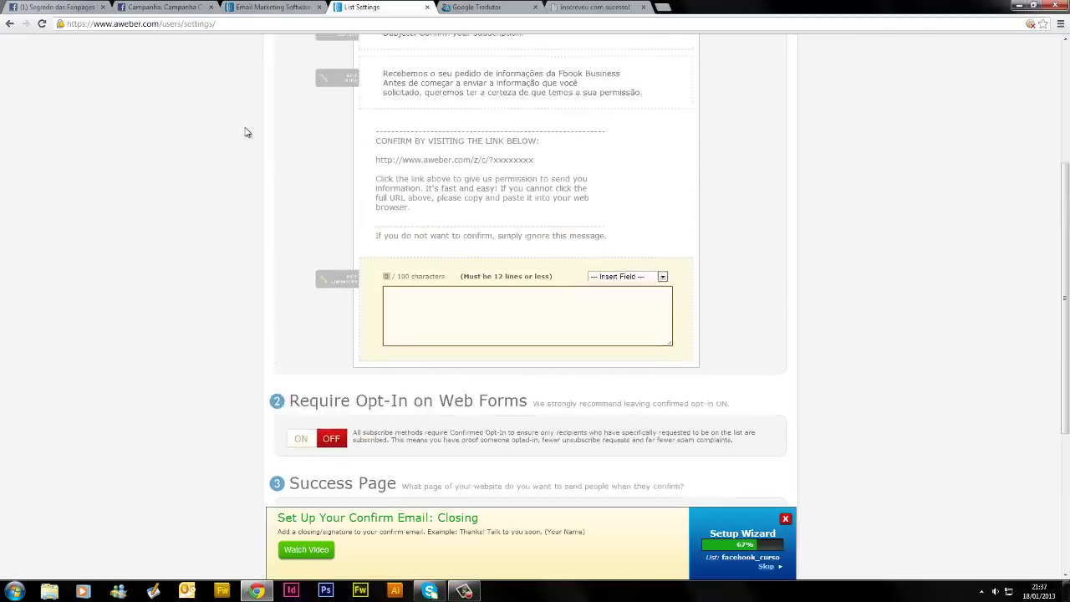
right_click(322, 54)
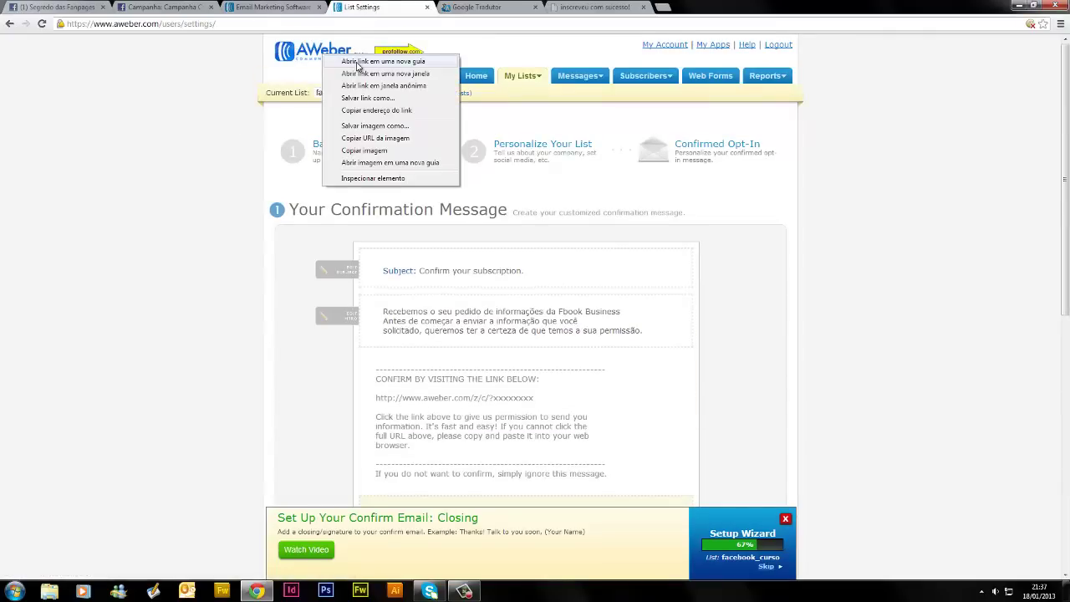
left_click(348, 65)
left_click(490, 10)
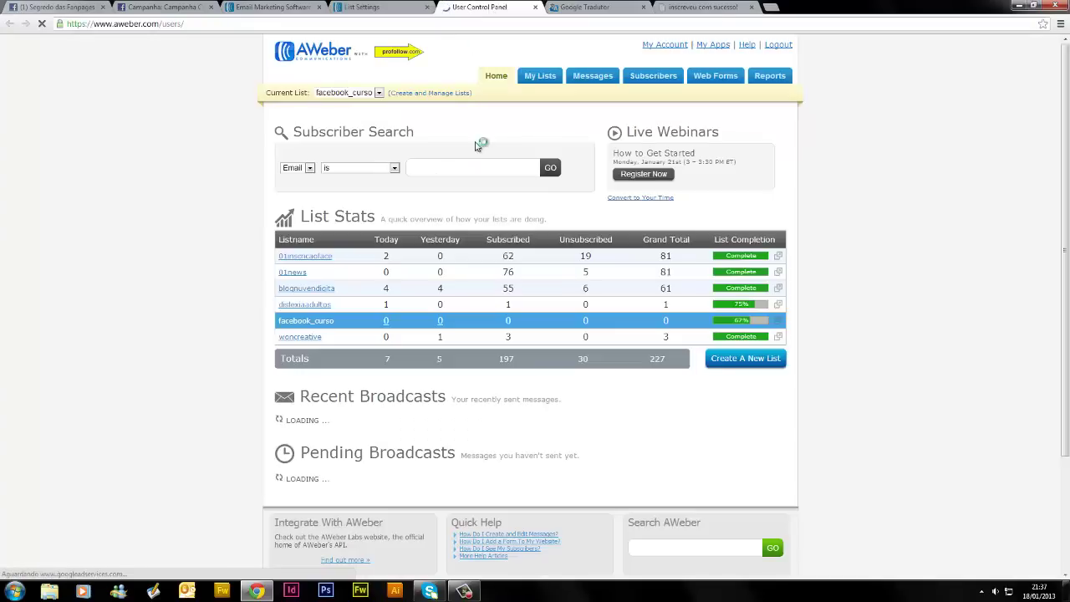
left_click(306, 258)
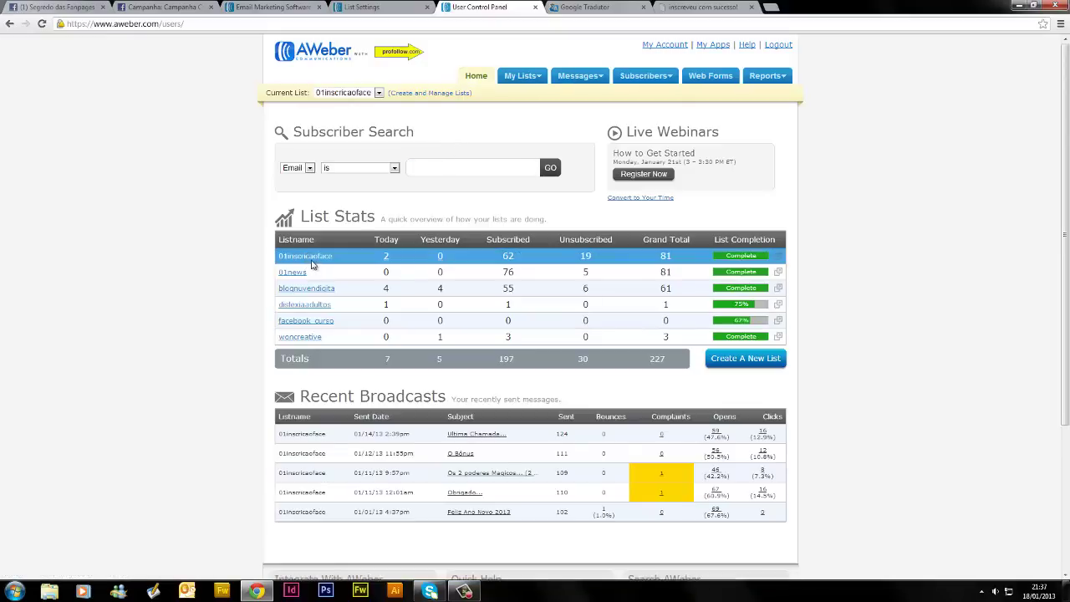
Go to Manage Lists and open 01inscricaoface's List Settings at Basic Information
left_click(777, 259)
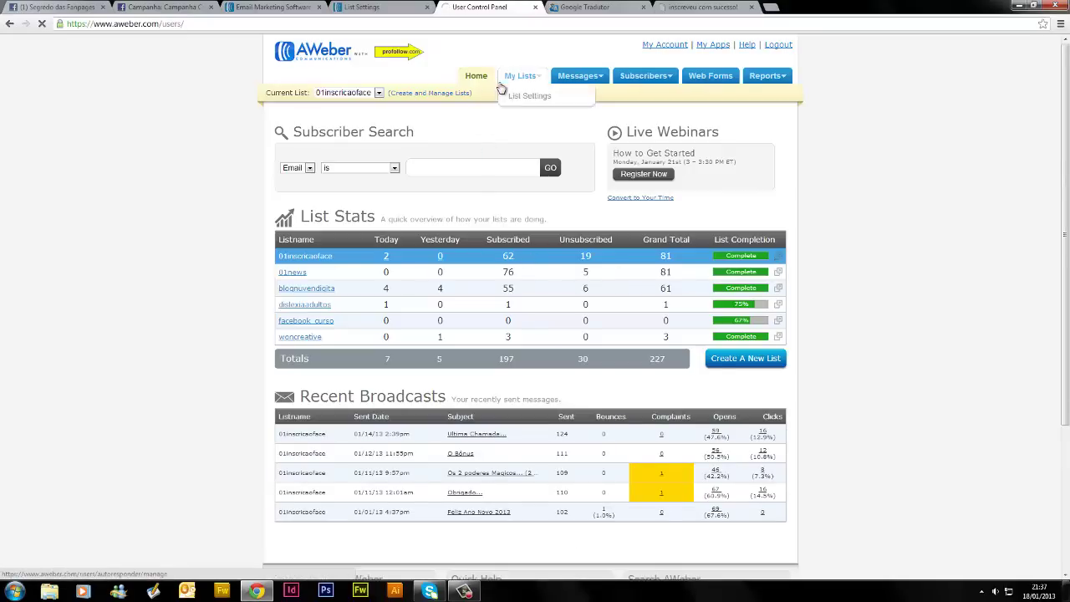
mouse_move(519, 77)
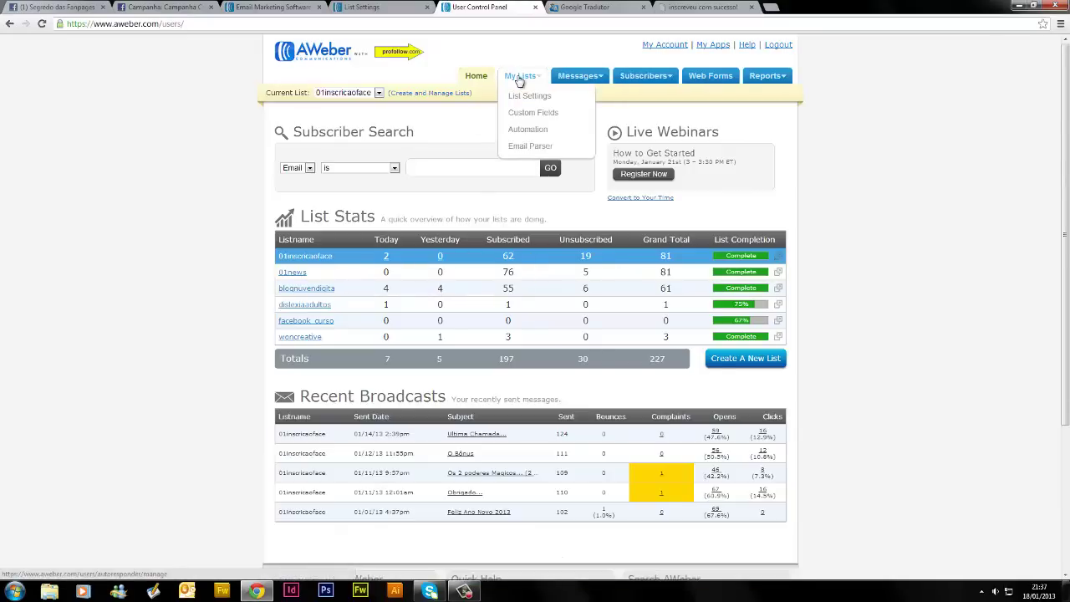
left_click(526, 96)
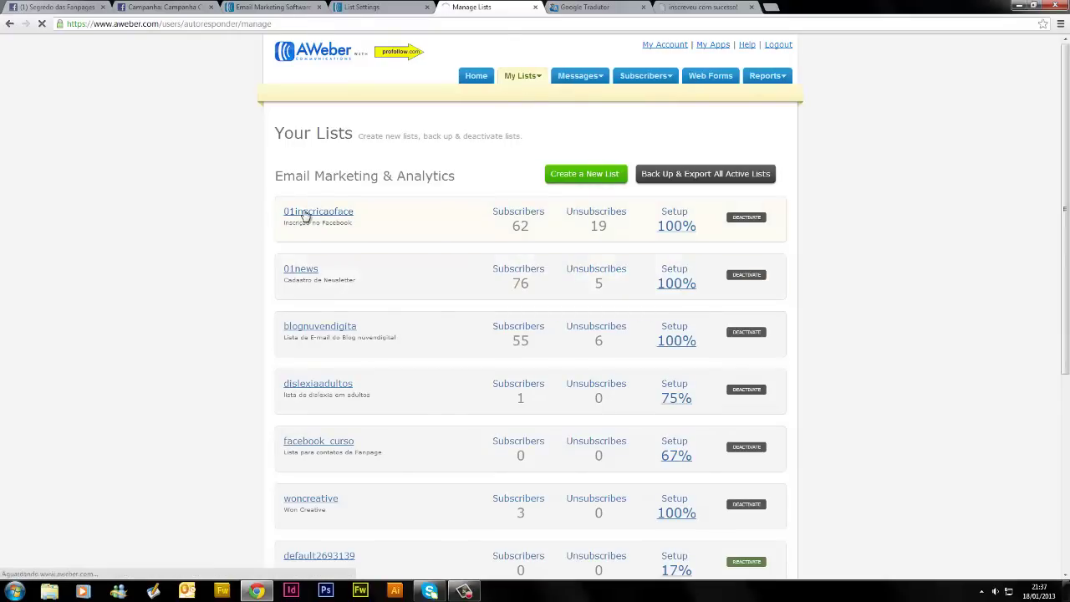
left_click(417, 300)
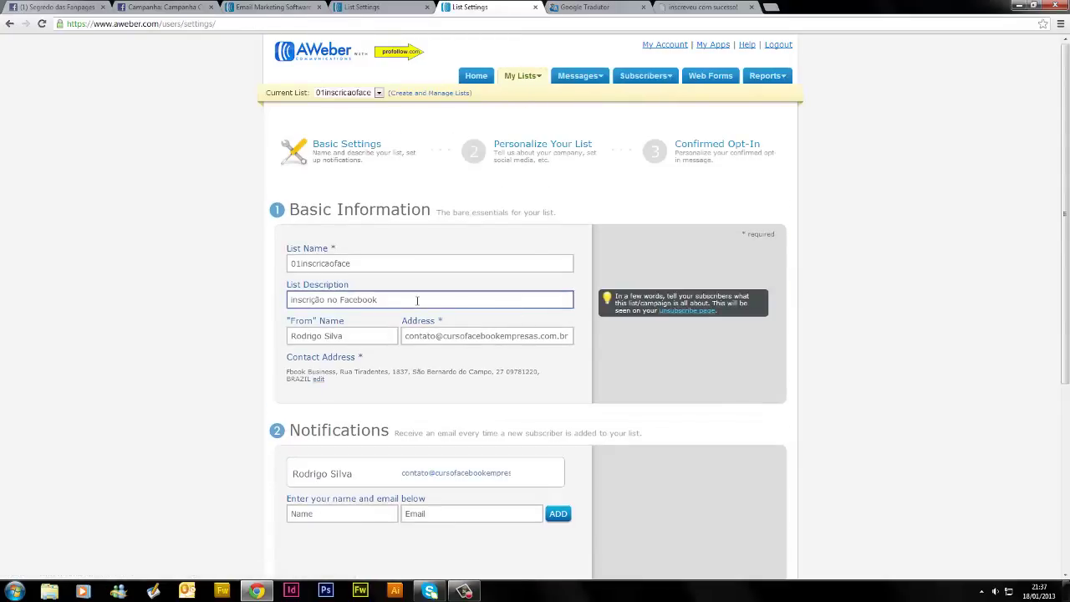
left_click(185, 339)
scroll(184, 339, "down", 3)
scroll(189, 342, "up", 3)
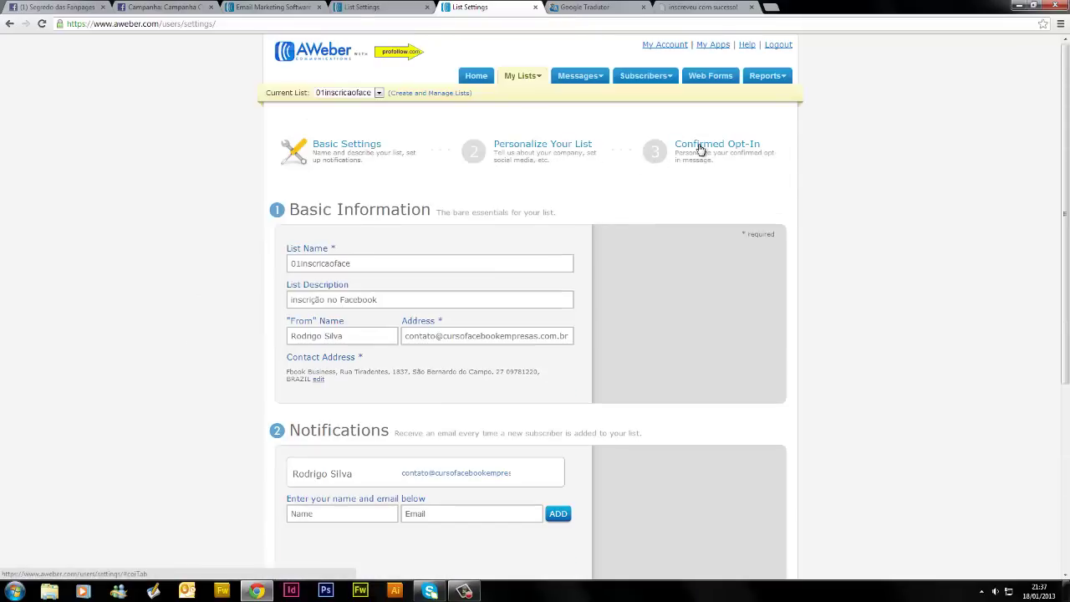
Select the full confirmation message signature in 01inscricaoface's confirmed opt-in settings
left_click(701, 149)
scroll(216, 320, "down", 5)
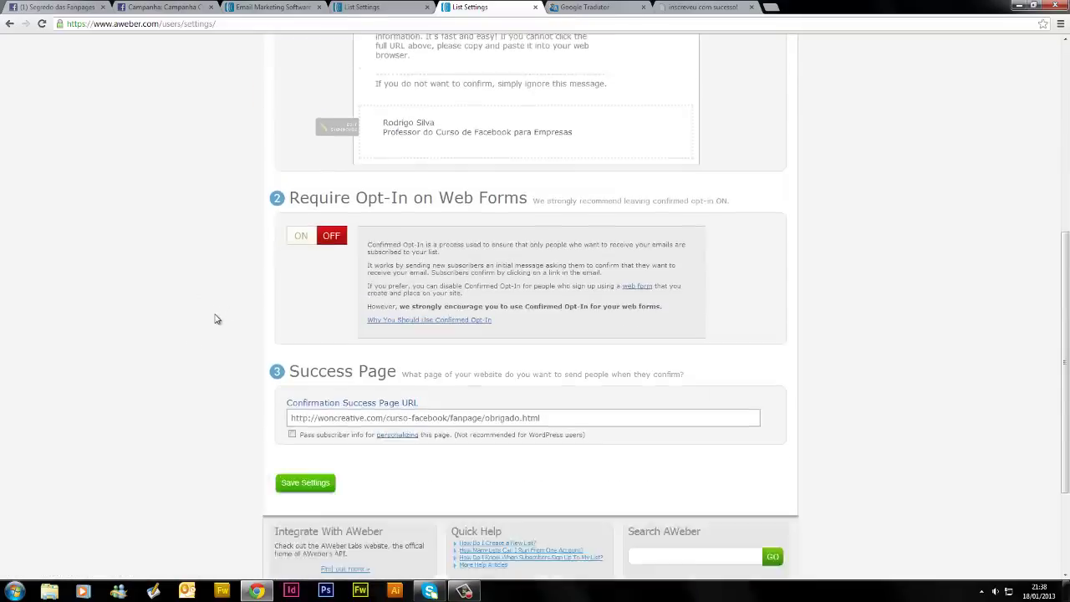
scroll(215, 319, "down", 2)
scroll(599, 301, "up", 3)
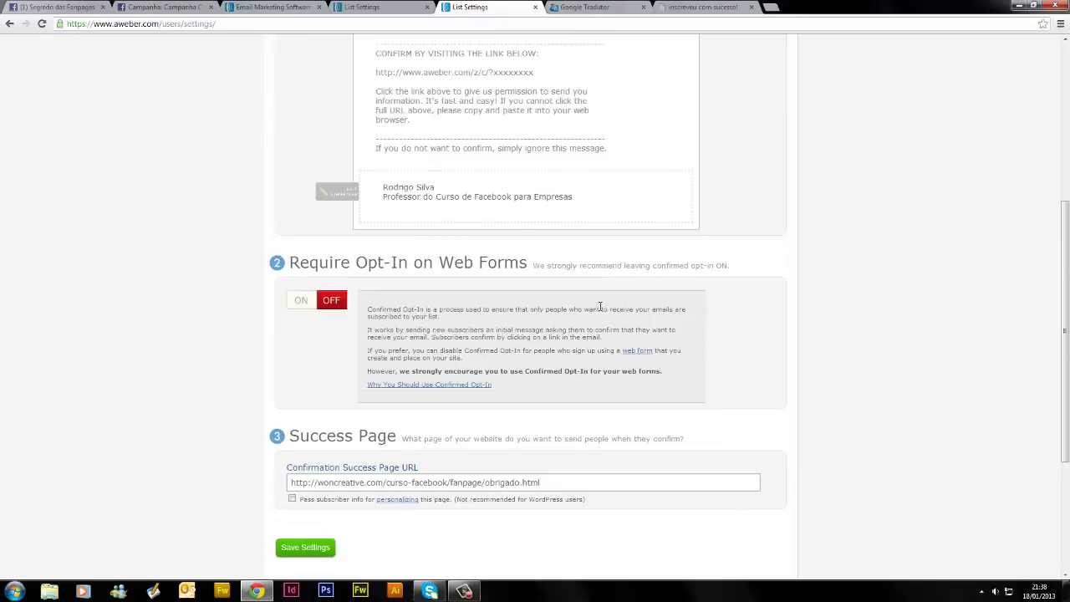
left_click(505, 211)
left_click_drag(580, 226, 368, 212)
key("ctrl+c")
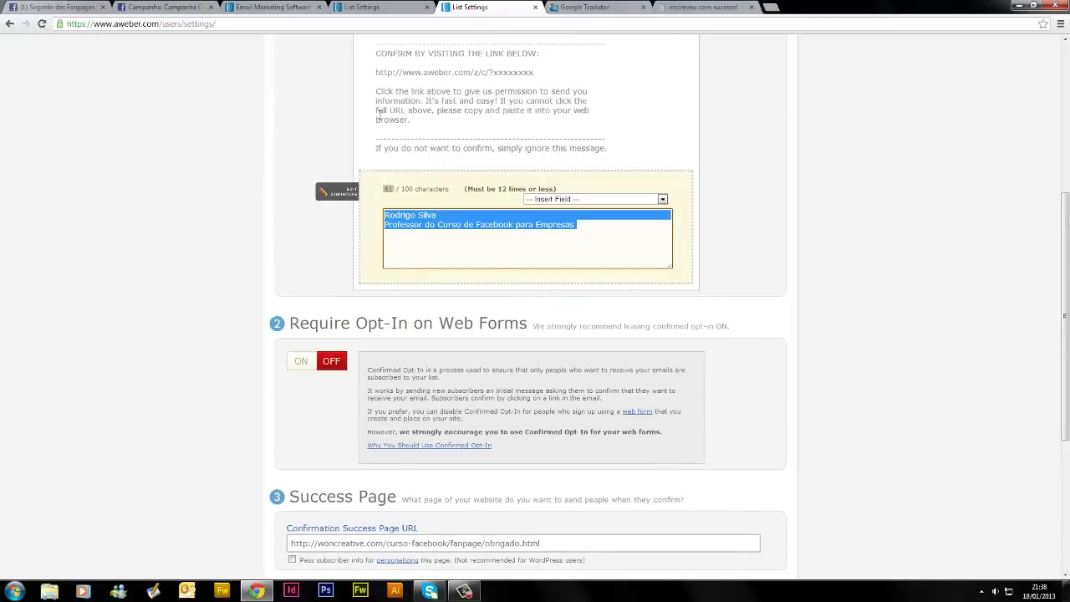
Paste the two-line signature into facebook_curso's empty signature and save the confirmation settings
left_click(386, 7)
scroll(399, 375, "down", 3)
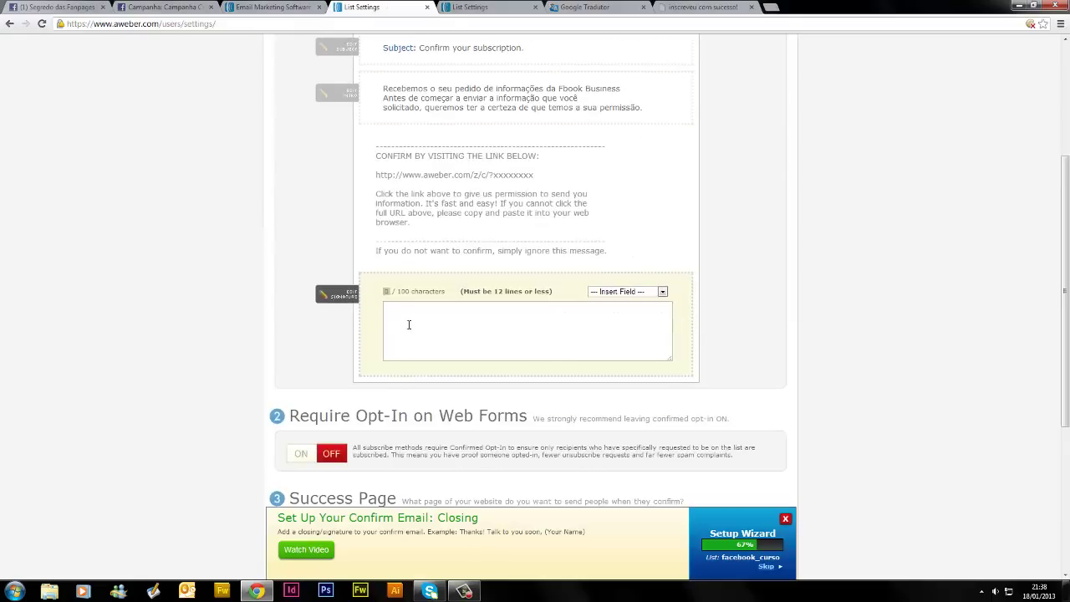
left_click(403, 319)
key("ctrl+v")
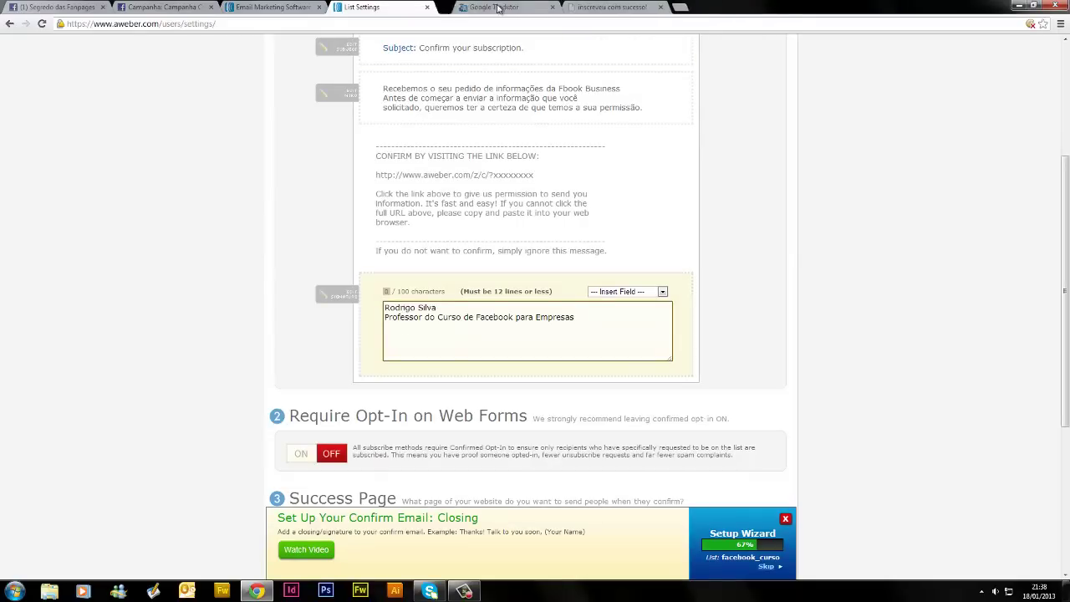
left_click(120, 339)
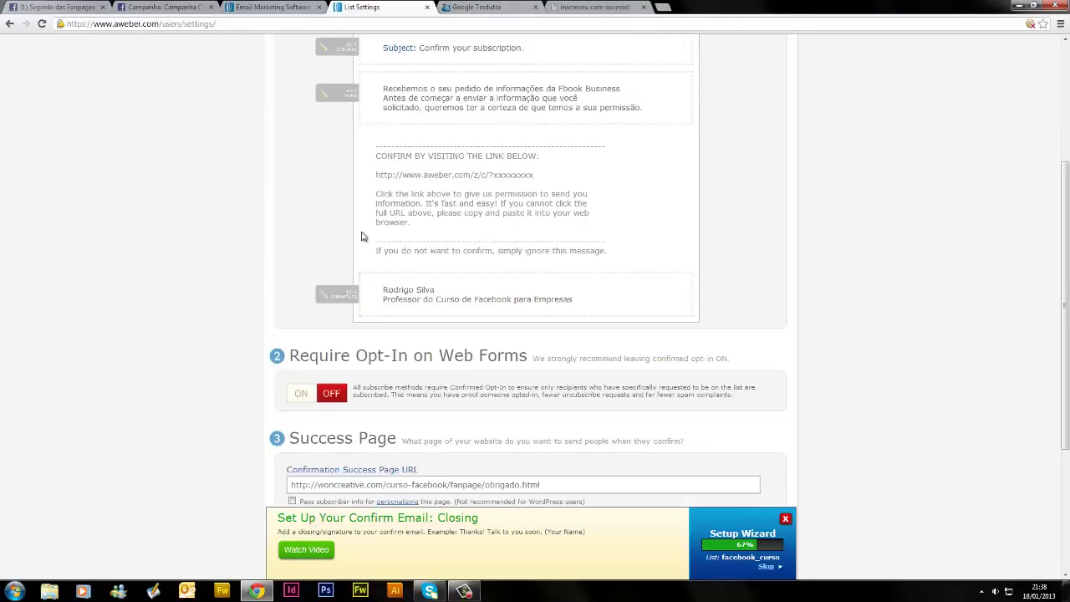
scroll(230, 355, "down", 3)
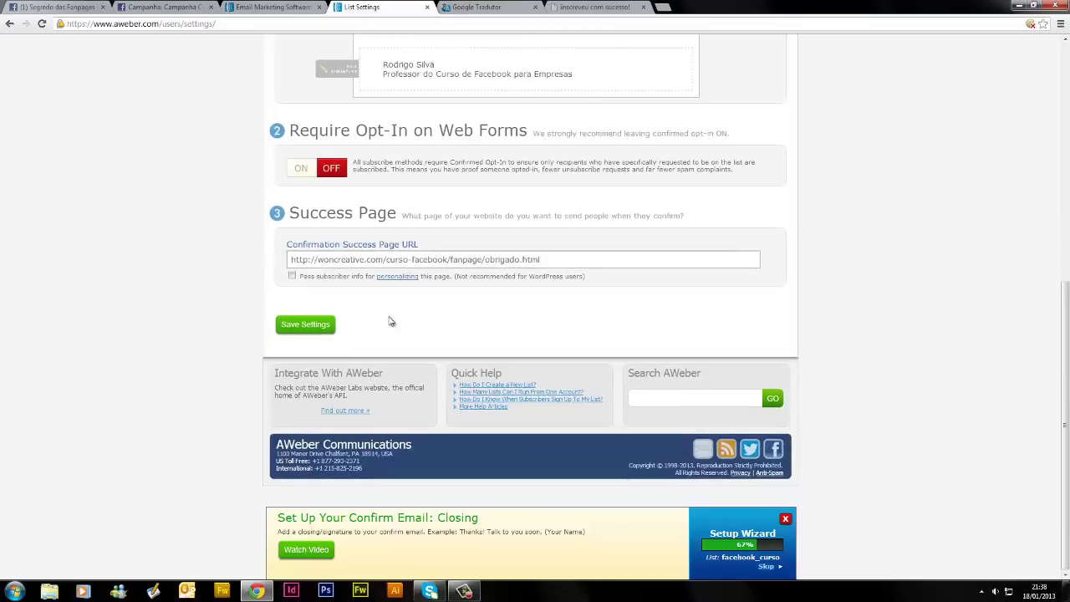
left_click(306, 324)
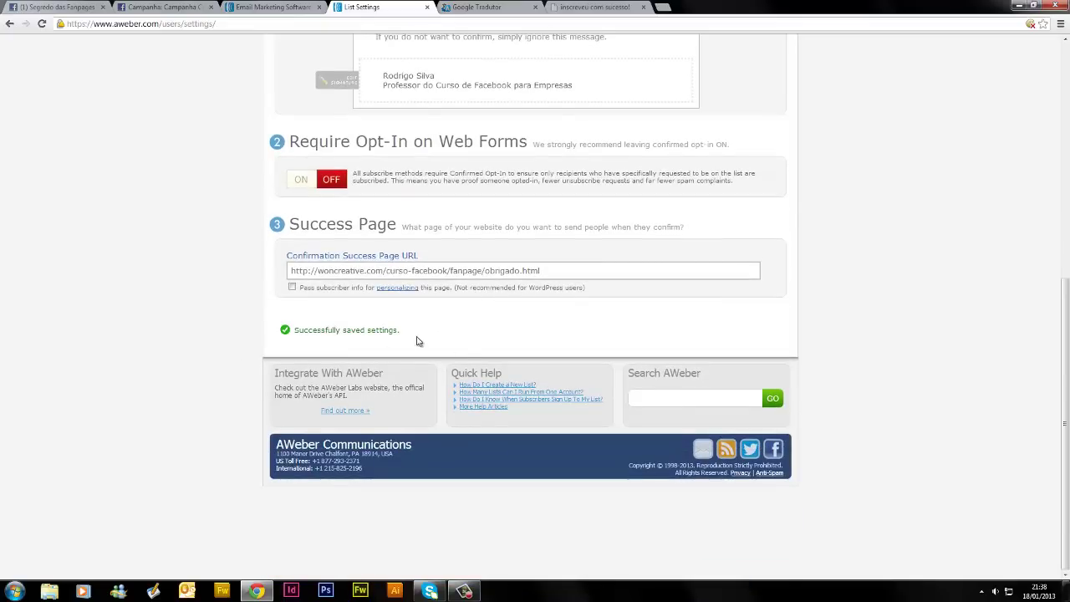
scroll(468, 352, "up", 3)
scroll(742, 339, "up", 3)
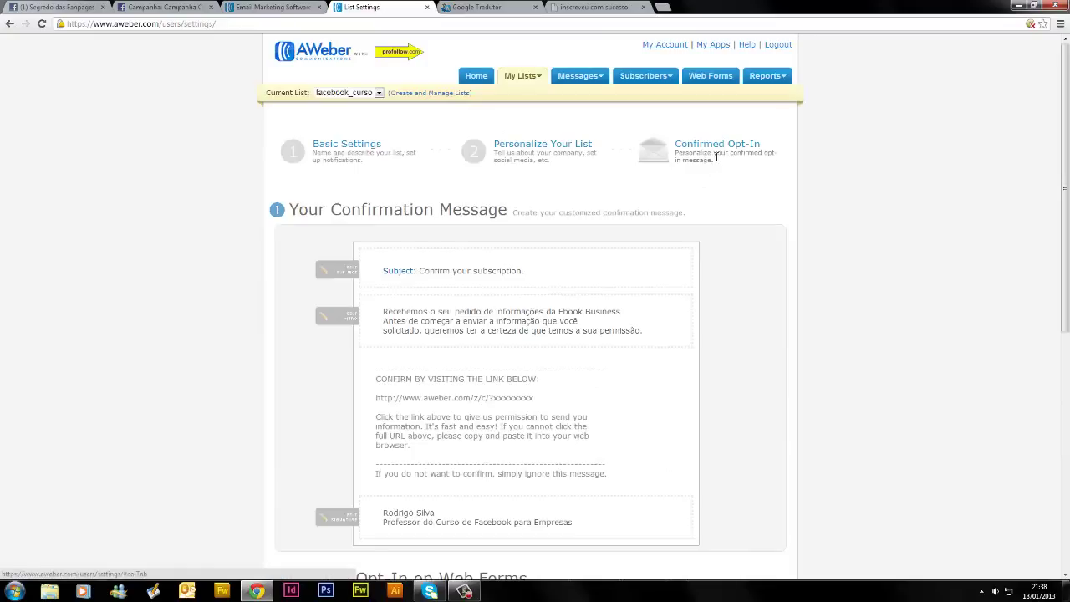
From the AWeber home, pick facebook_curso in the Current List dropdown and go to Web Forms
left_click(332, 61)
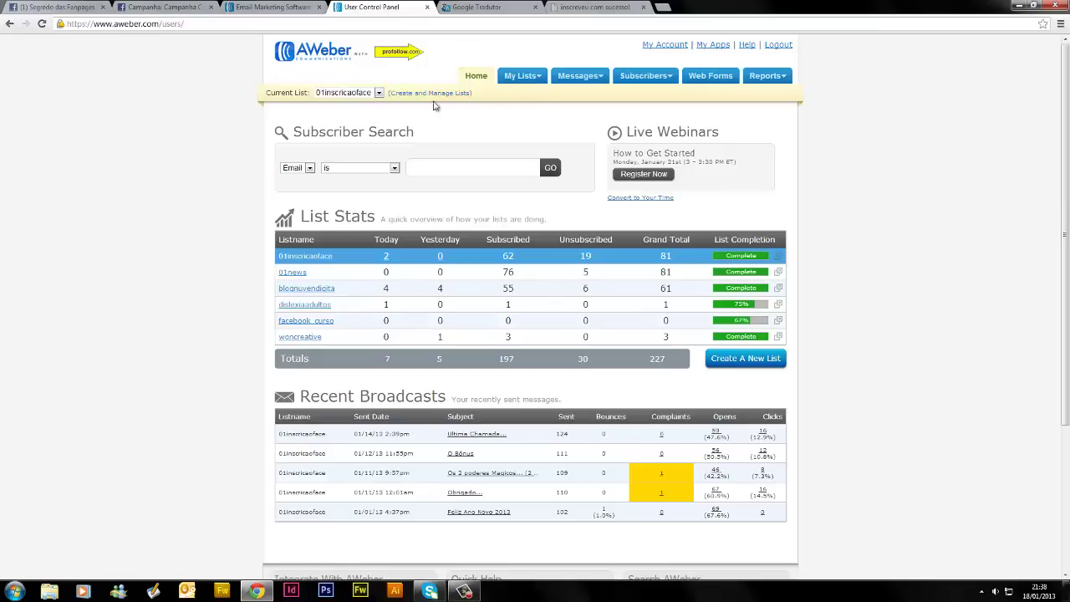
left_click(379, 92)
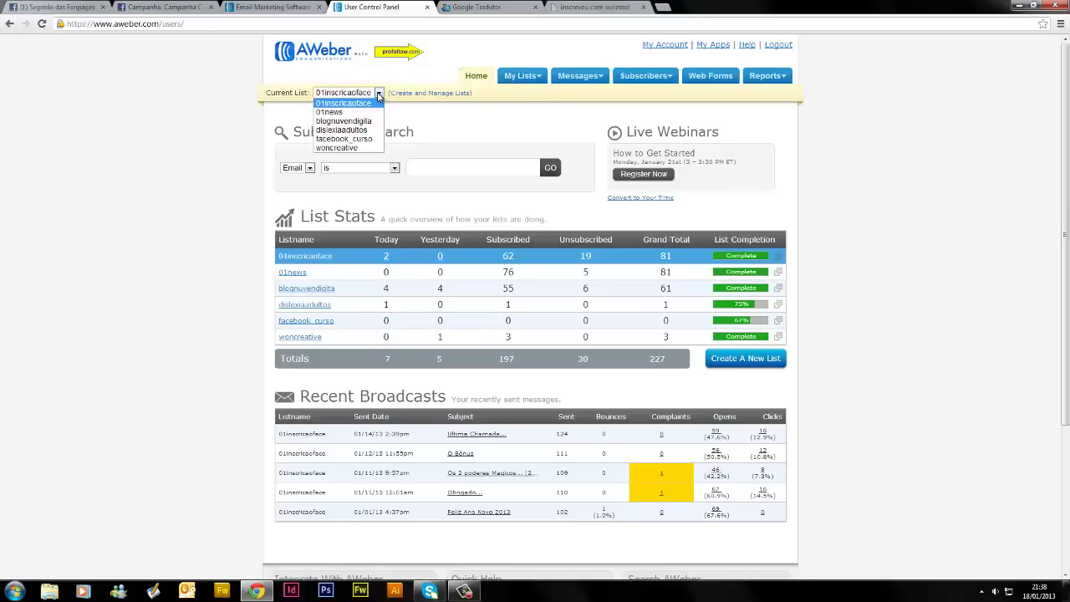
left_click(339, 139)
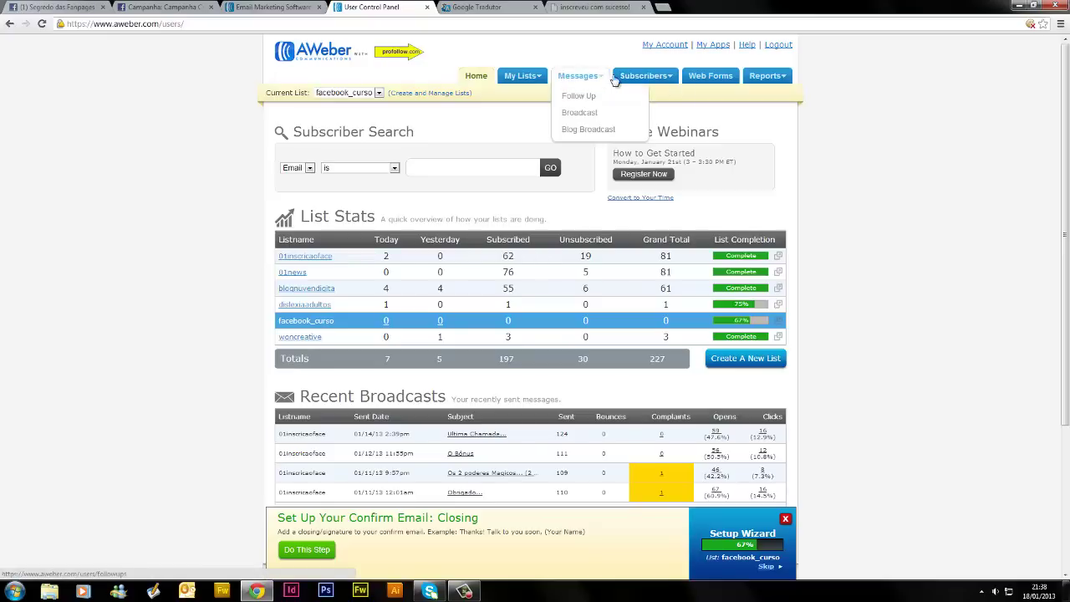
left_click(717, 77)
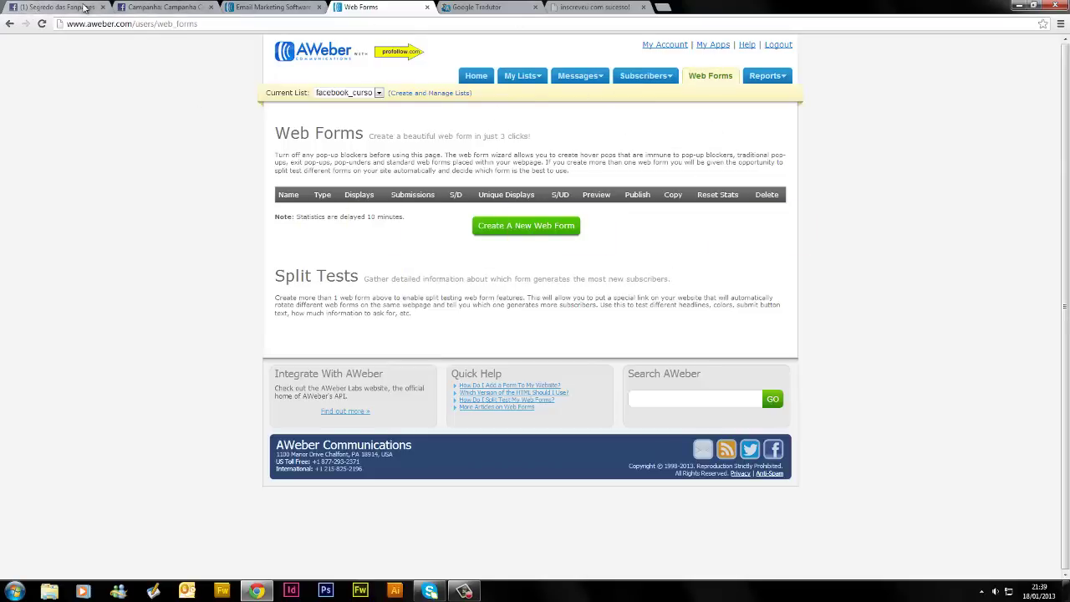
Close the obrigado.html thank-you tab and the Google Tradutor tab after checking them
left_click(44, 6)
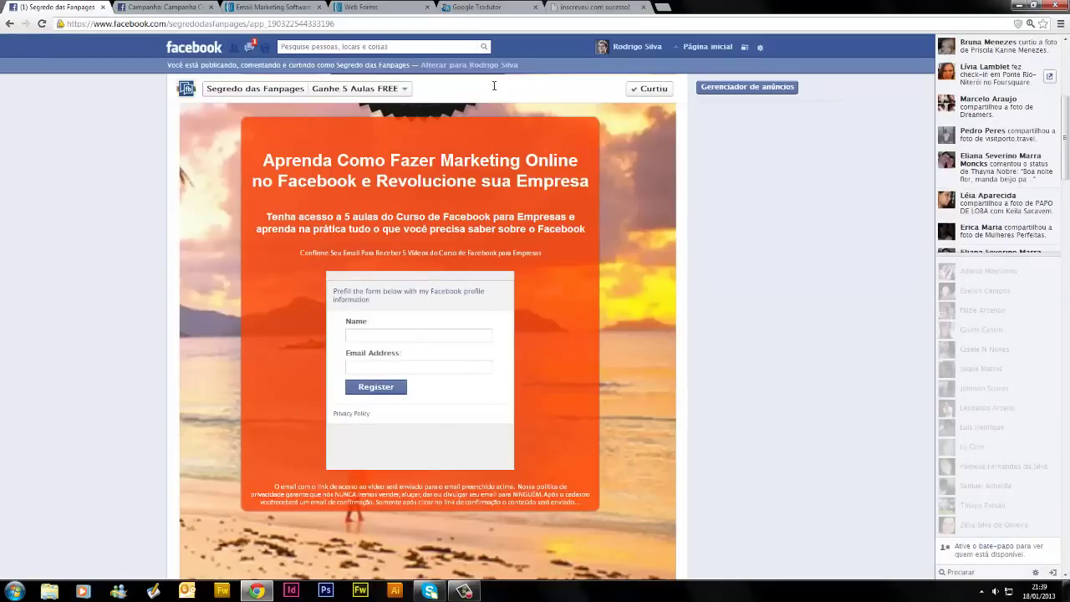
left_click(592, 7)
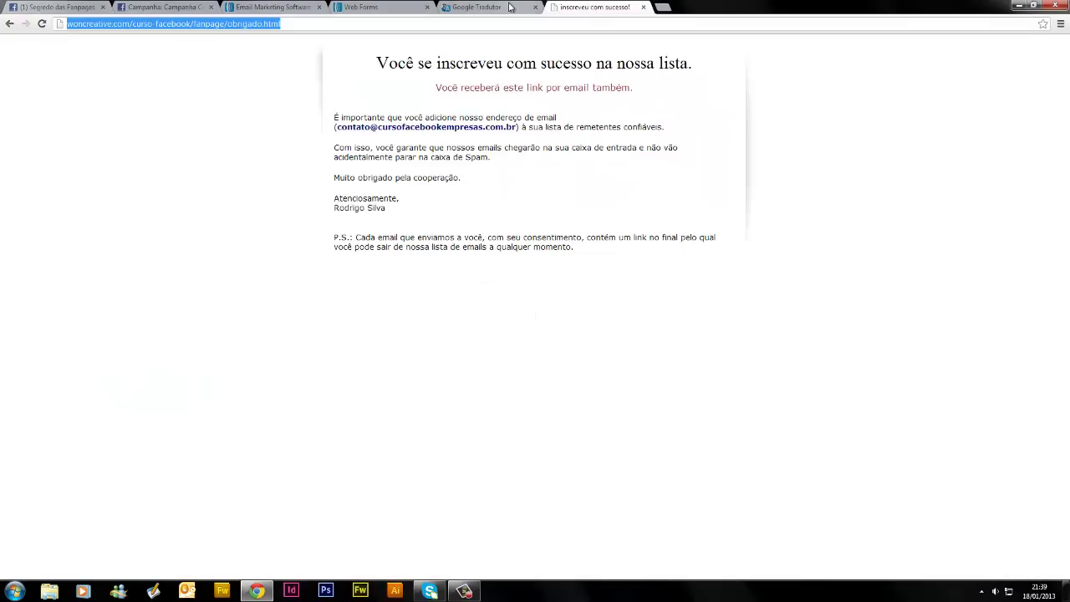
left_click(643, 6)
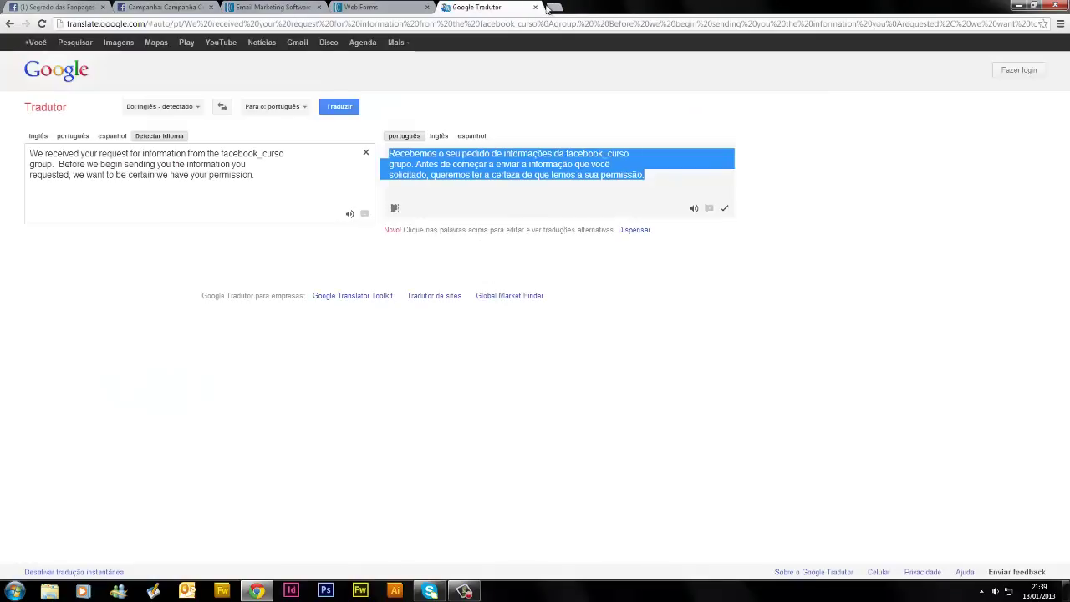
left_click(536, 7)
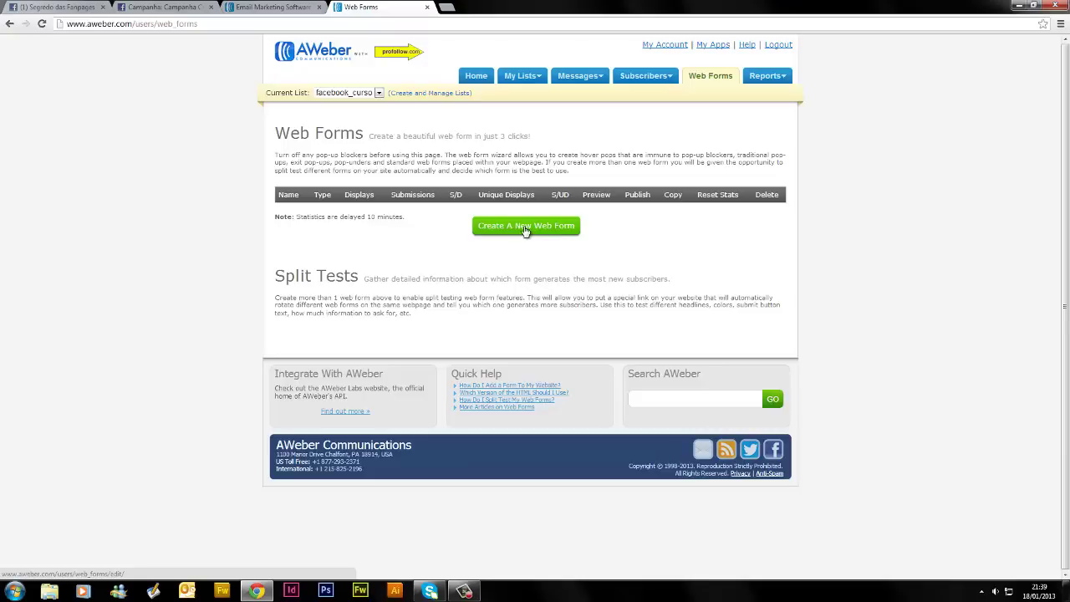
Create a new facebook_curso web form and load the Wheels template into it
left_click(522, 234)
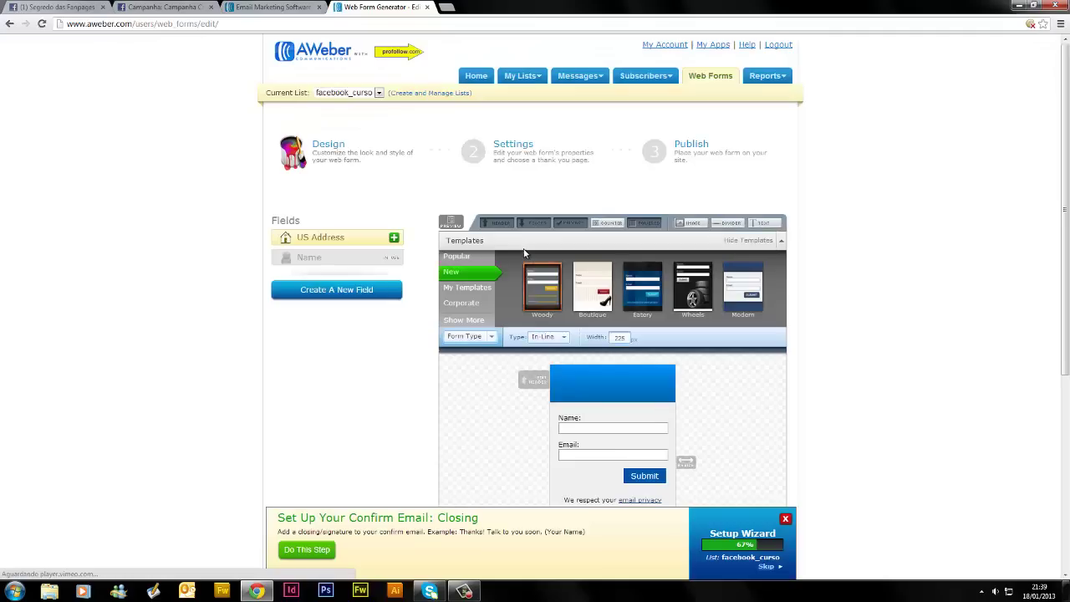
scroll(757, 381, "down", 1)
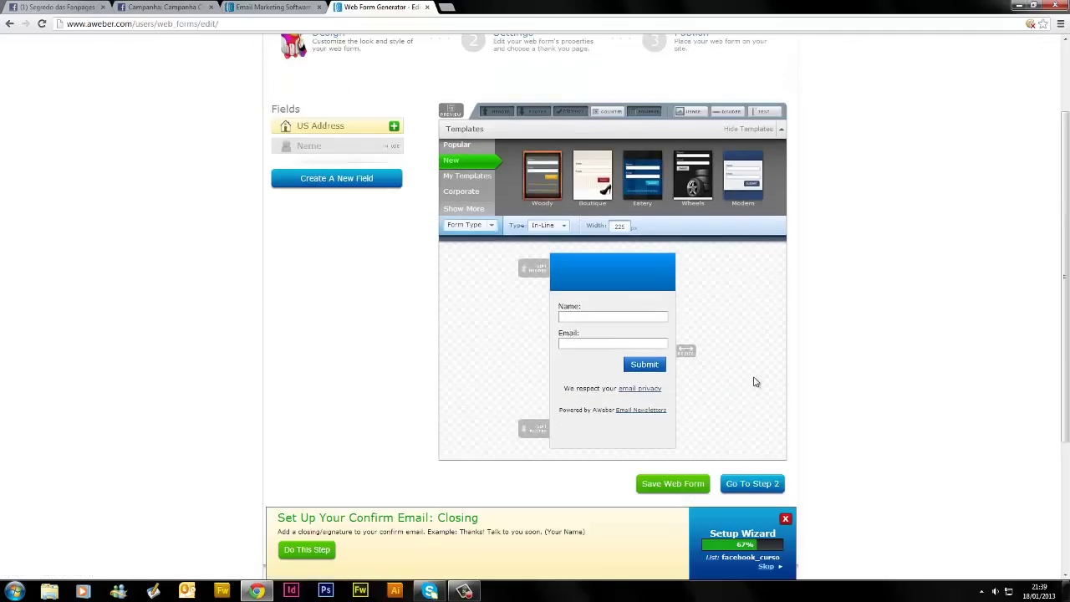
left_click(688, 194)
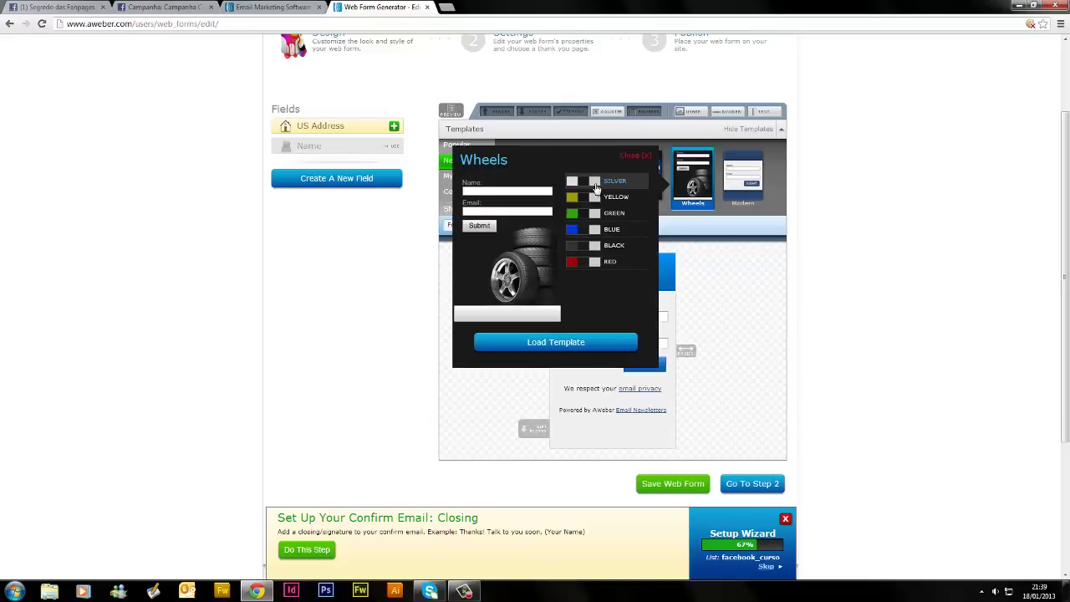
left_click(575, 344)
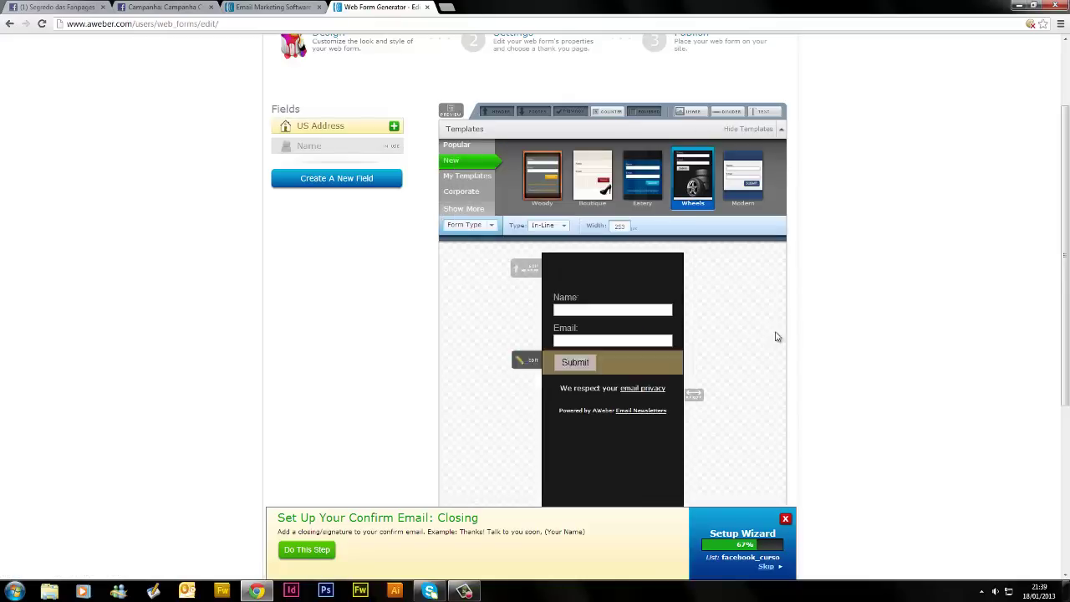
scroll(711, 377, "down", 1)
Replace the Wheels design with the RED variant of the Eatery template
scroll(705, 326, "up", 1)
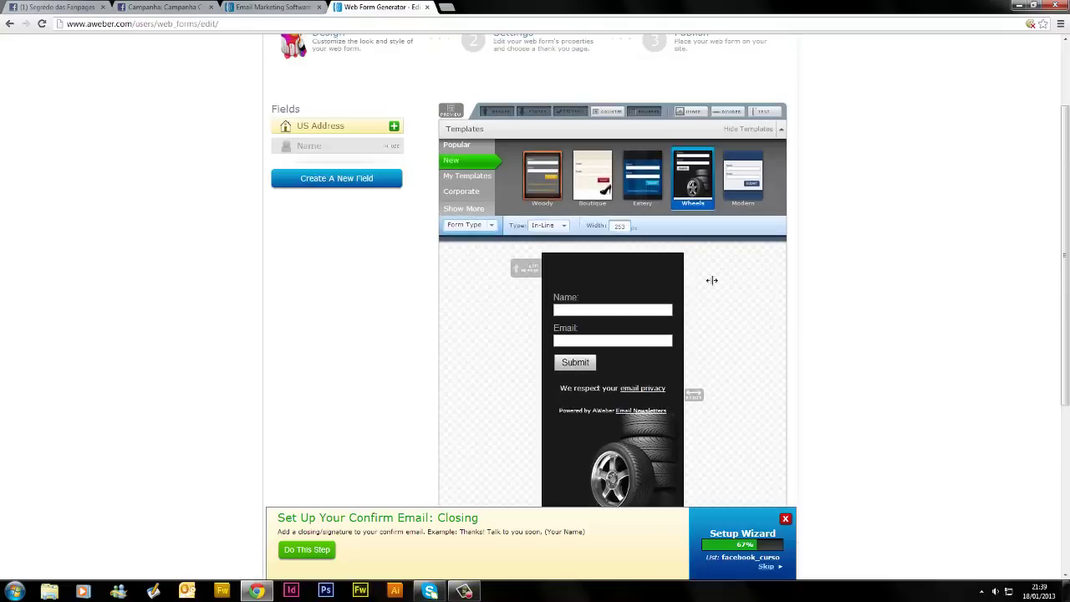
left_click(629, 193)
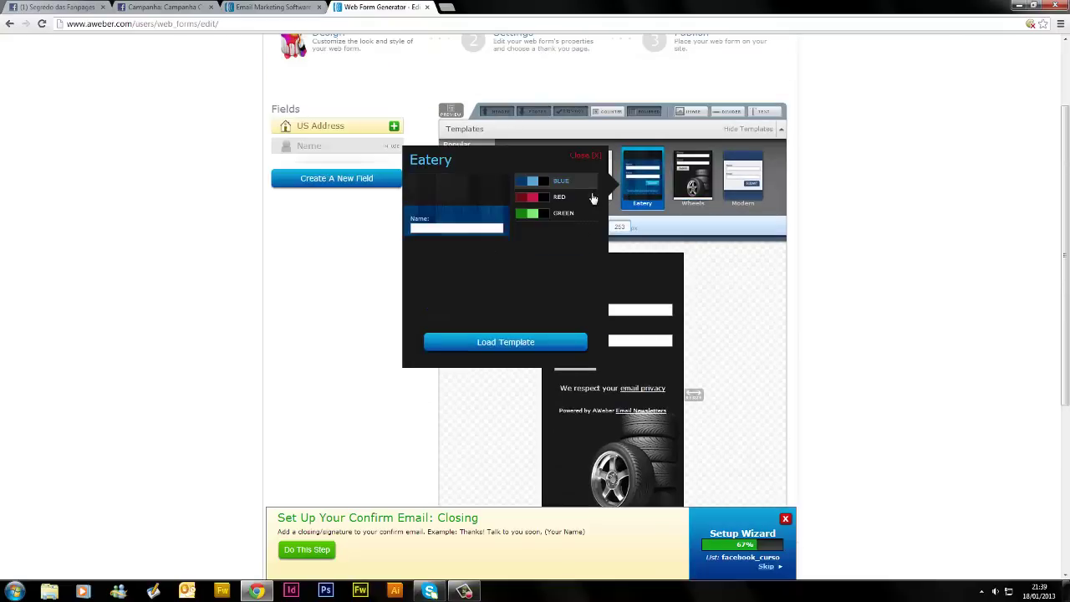
left_click(570, 203)
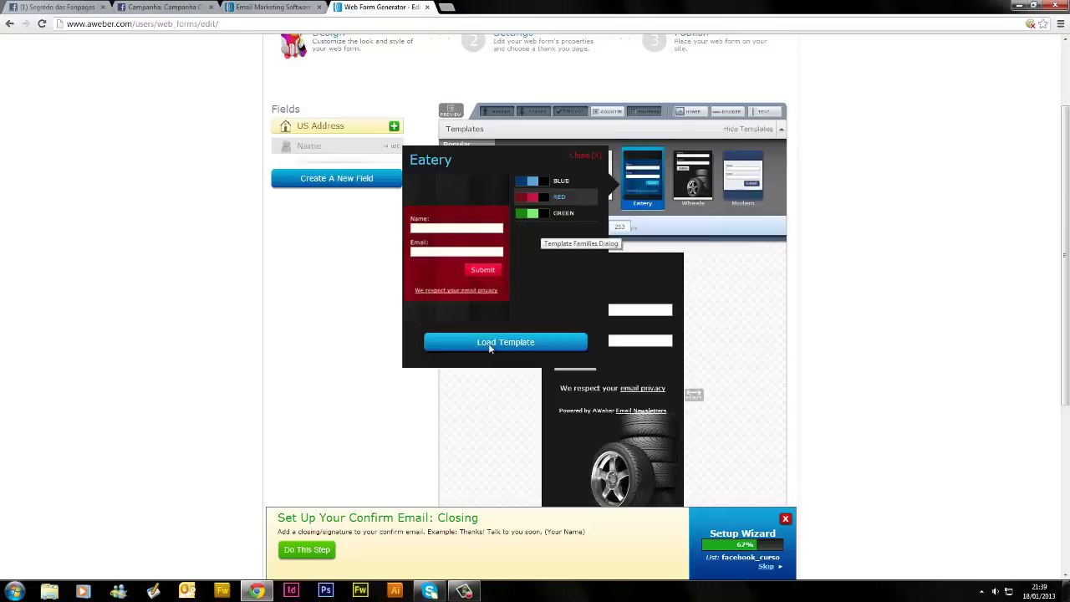
scroll(763, 406, "up", 1)
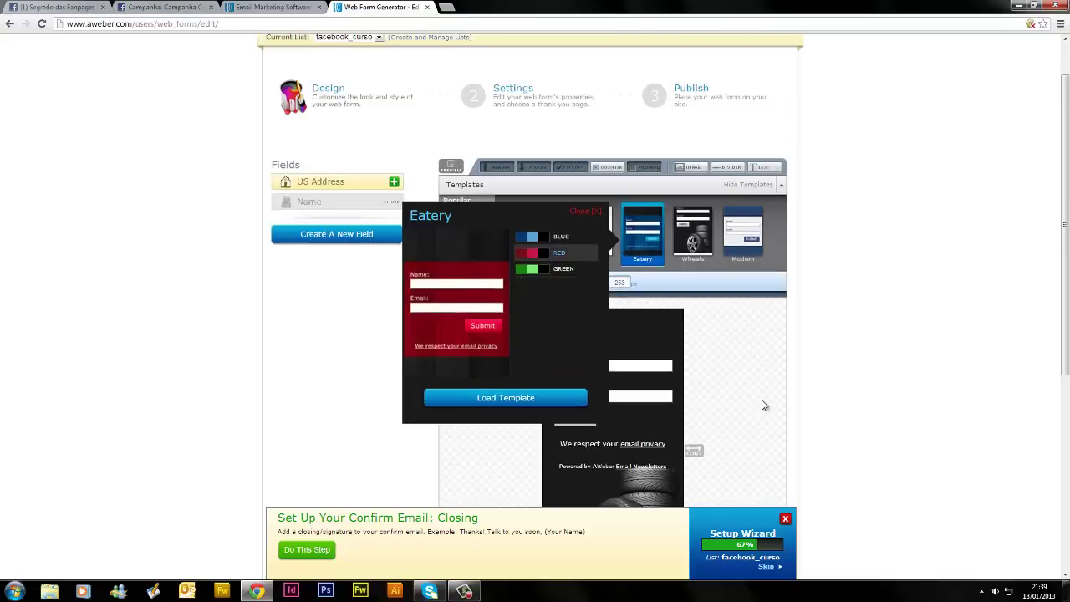
left_click(536, 402)
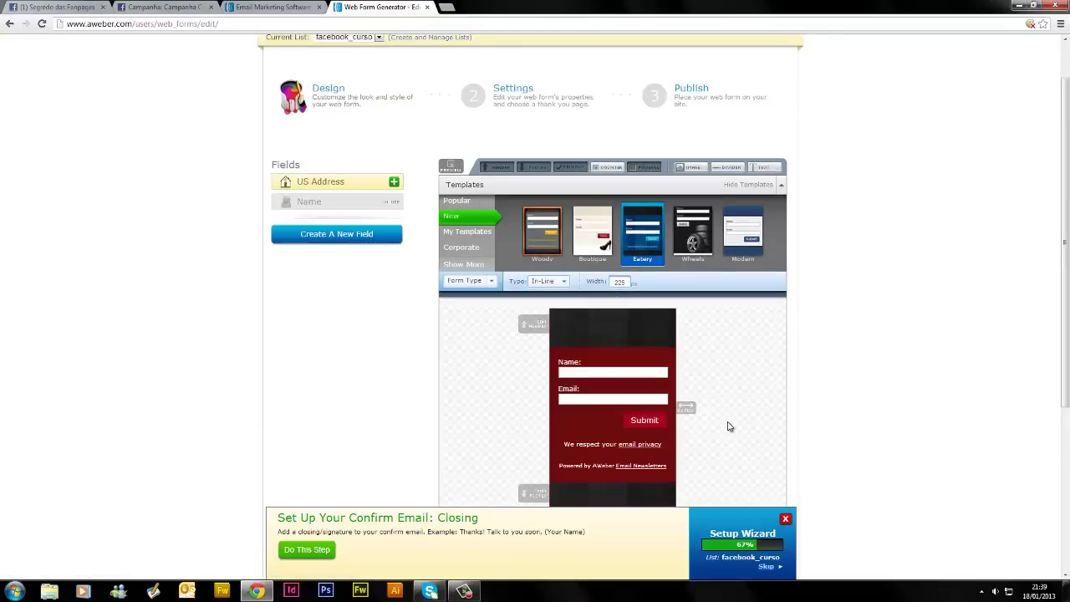
Narrow the form to a width of 205
scroll(728, 426, "down", 2)
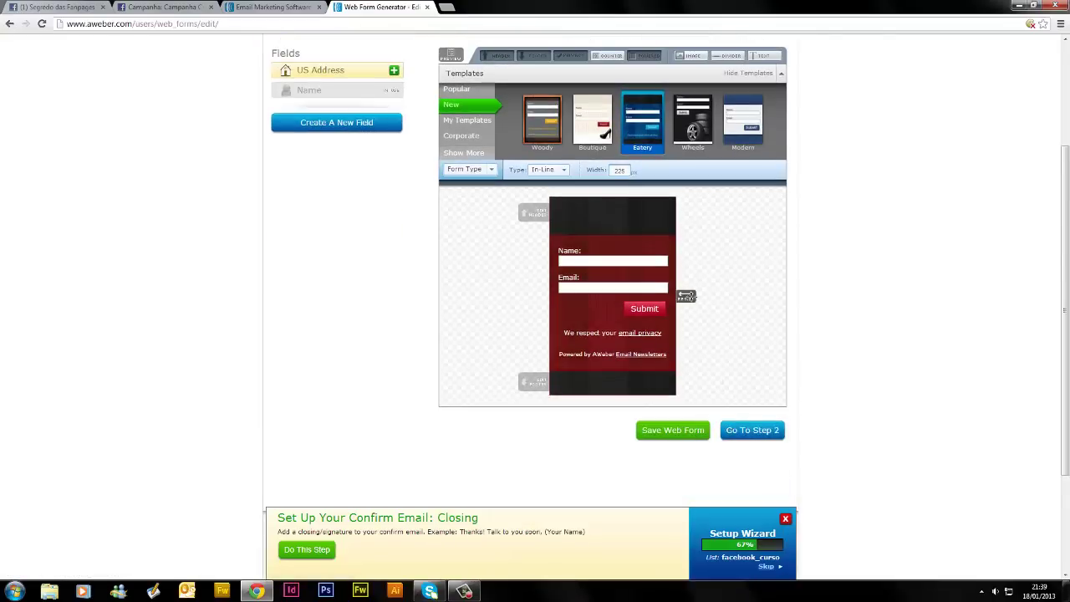
left_click_drag(685, 296, 645, 410)
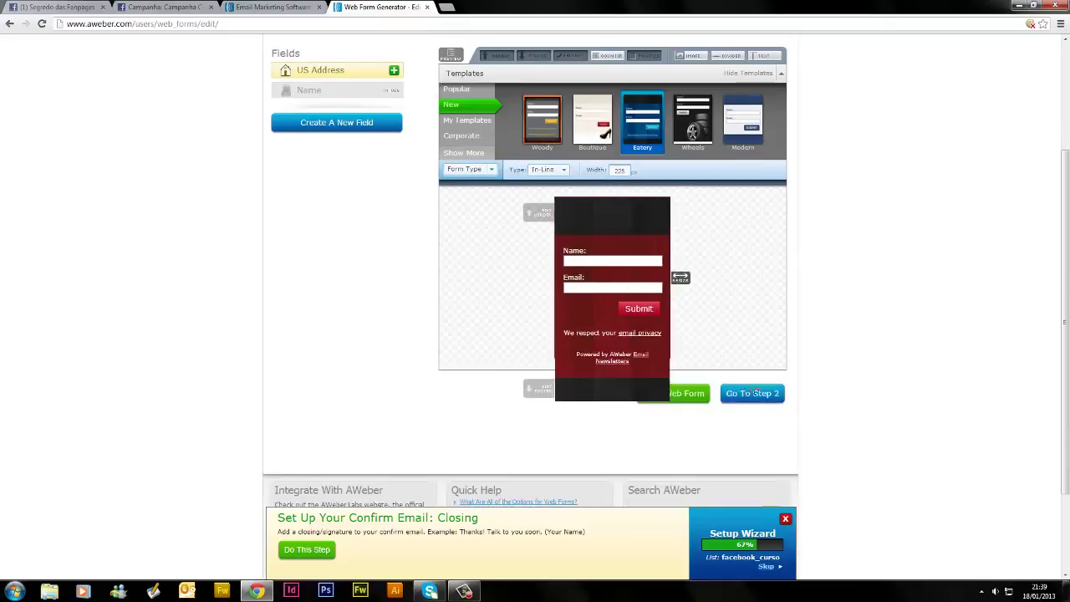
left_click_drag(680, 277, 683, 396)
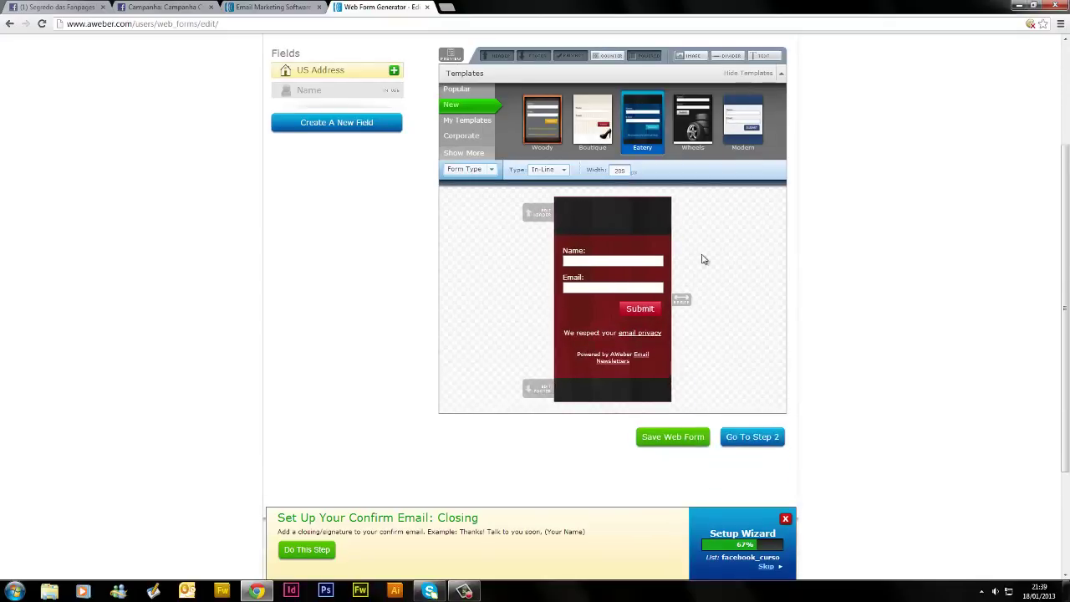
left_click(462, 122)
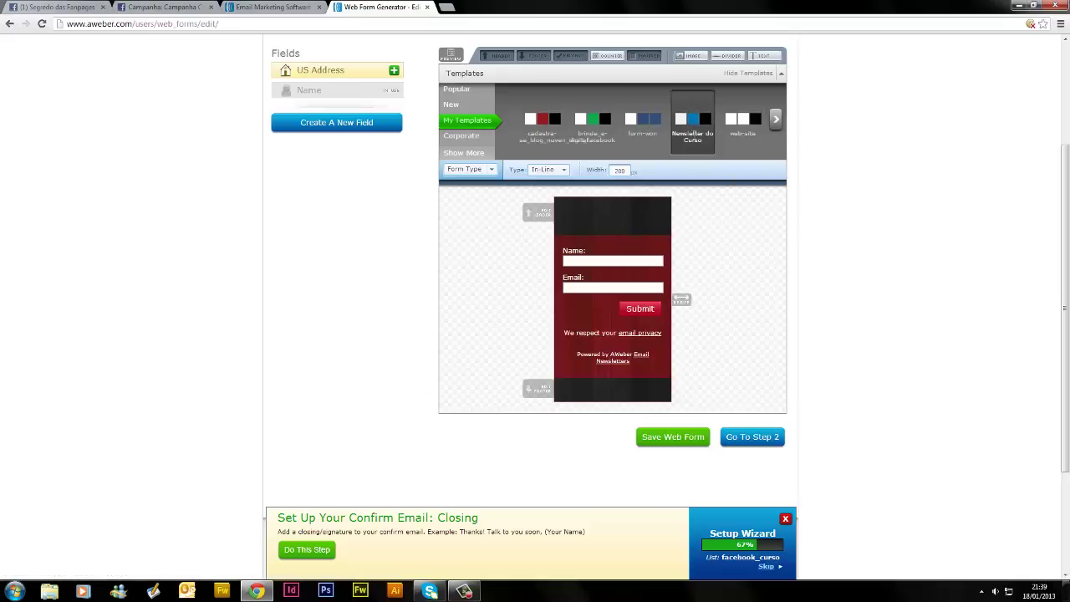
Try the saved templates Newsletter do Curso and Dislexia em Adultos on the form
left_click(711, 134)
left_click(555, 174)
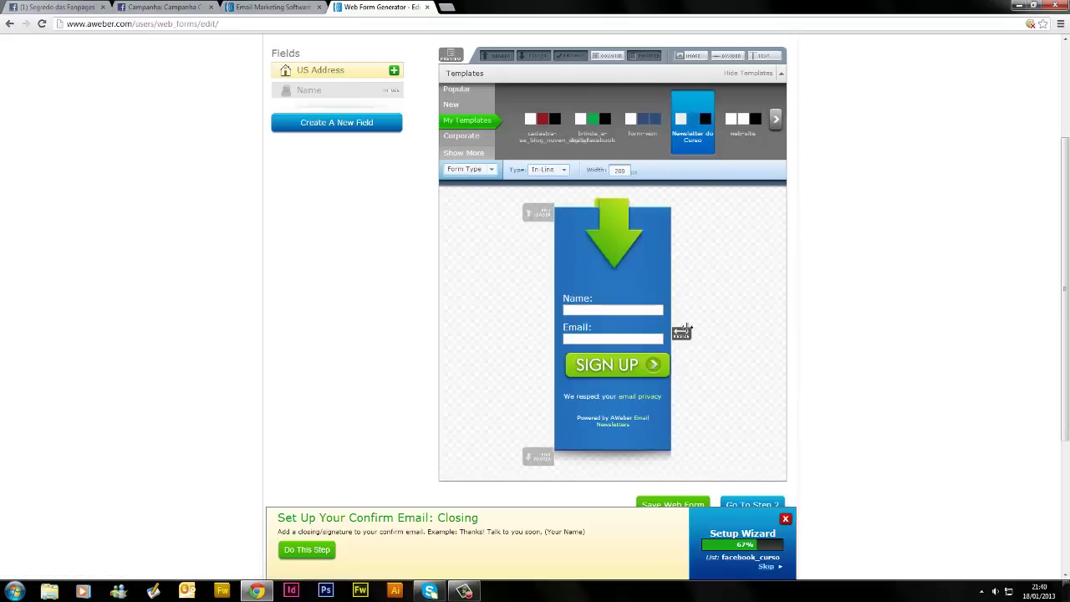
left_click(777, 121)
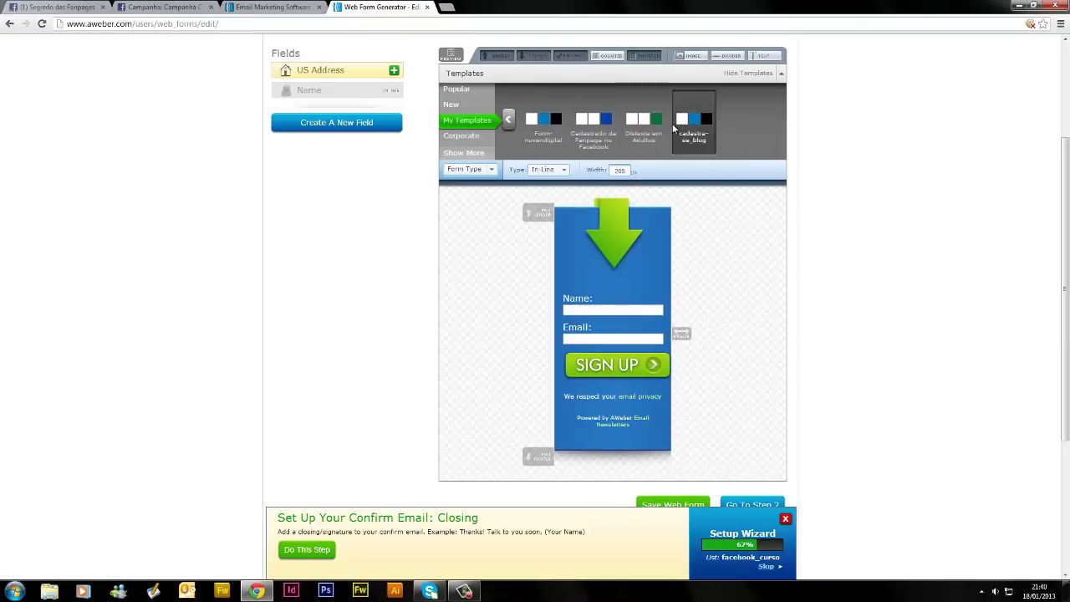
left_click(660, 130)
left_click(497, 175)
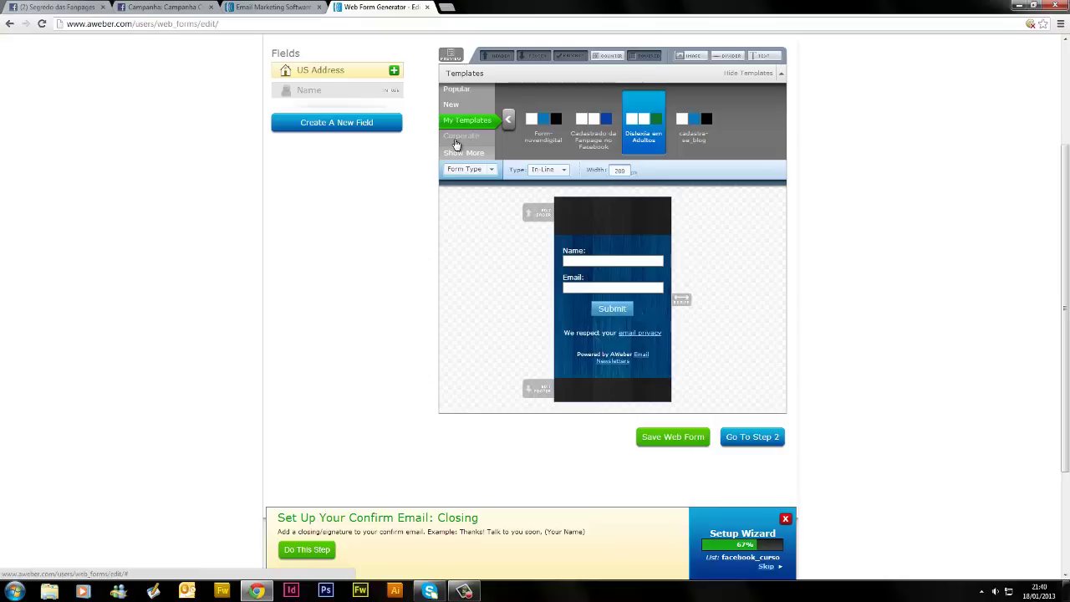
Apply the red Corporate Modern template and open the form's header editor
left_click(458, 137)
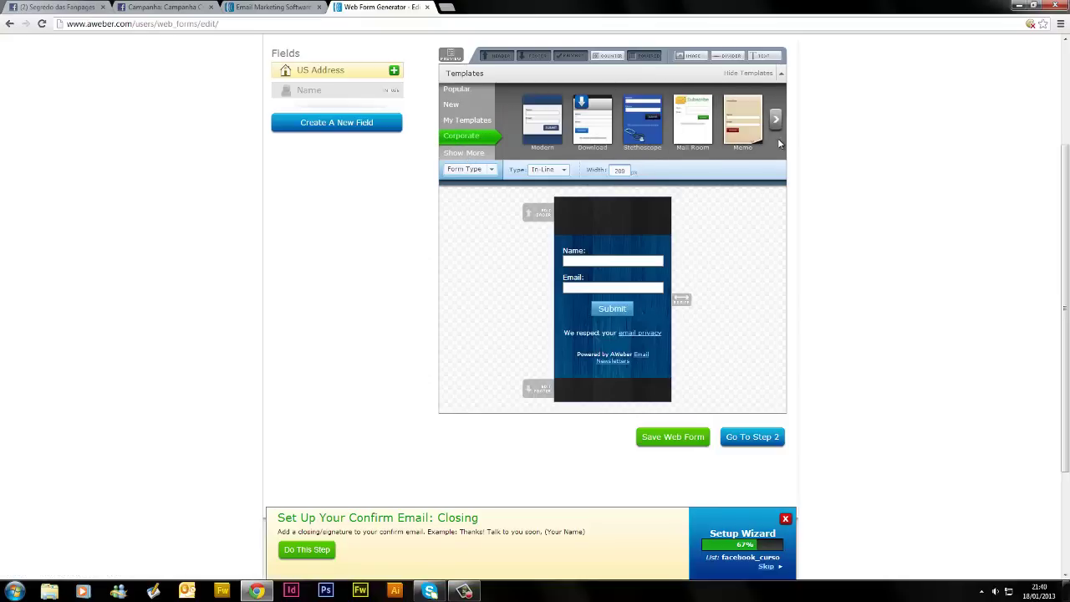
left_click(539, 132)
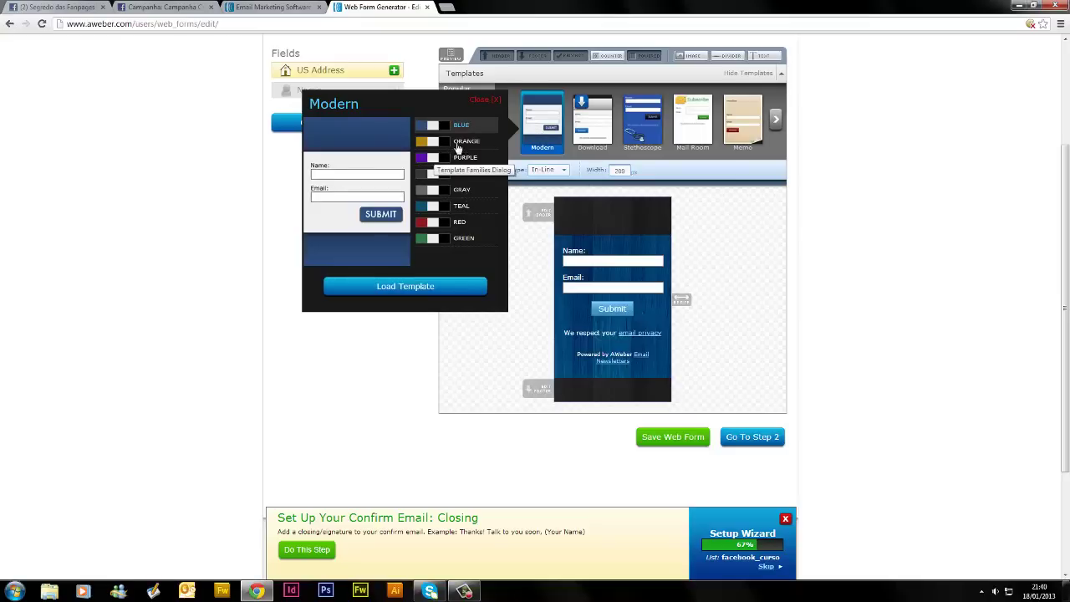
left_click(460, 224)
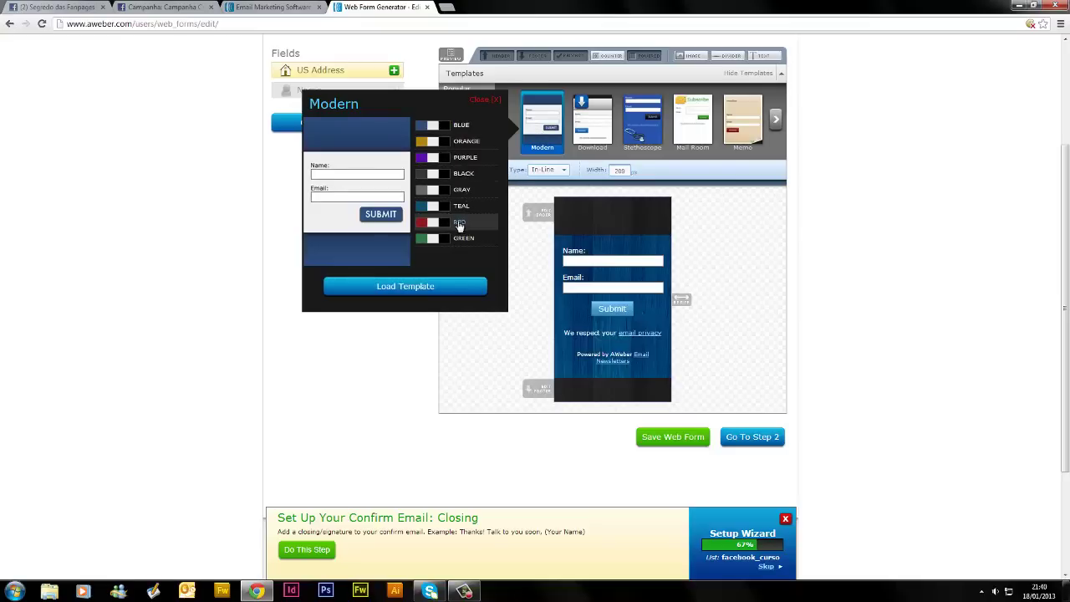
left_click(466, 287)
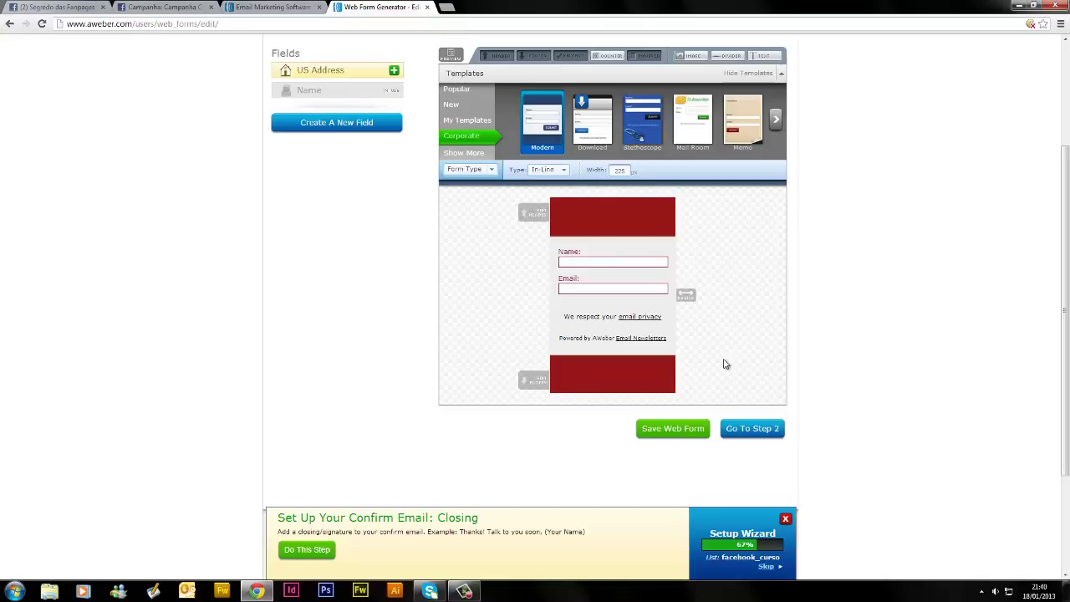
left_click(576, 220)
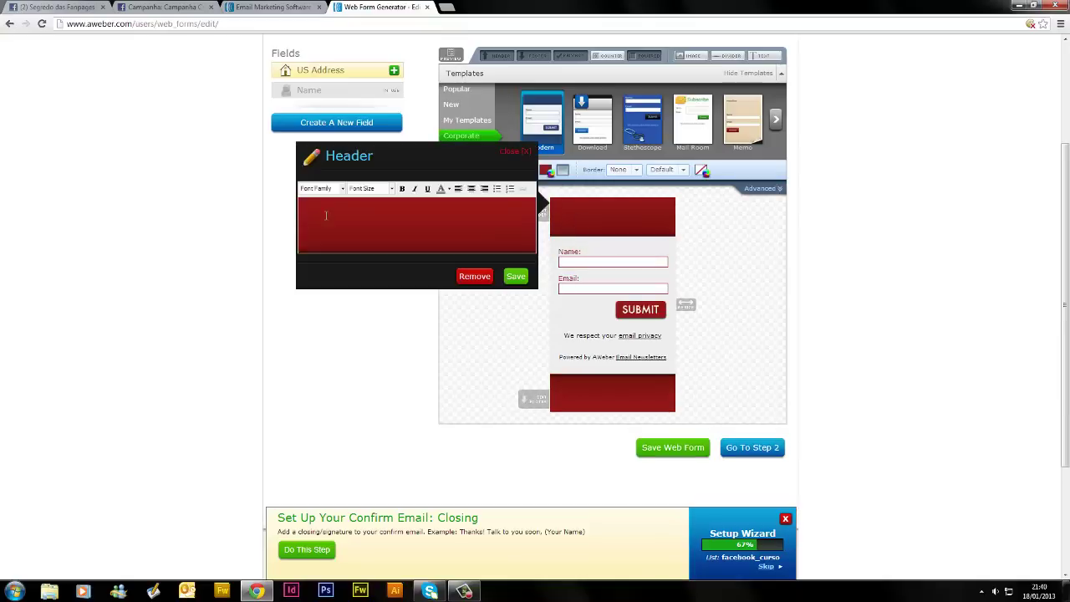
Copy the Facebook page's two-line heading and paste it into the form header
left_click(72, 8)
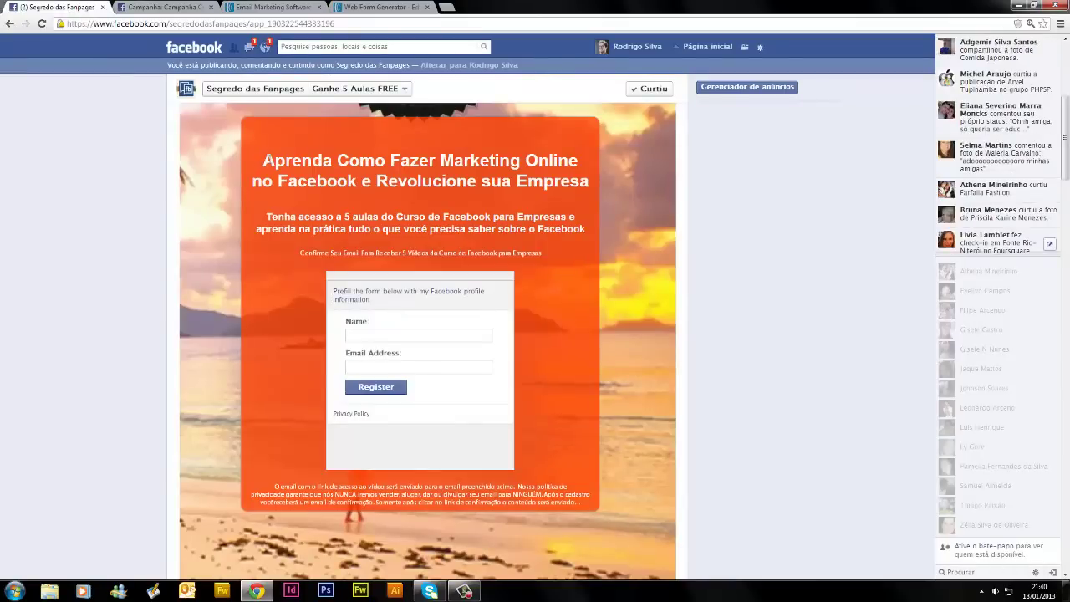
left_click_drag(318, 162, 589, 184)
key("ctrl+c")
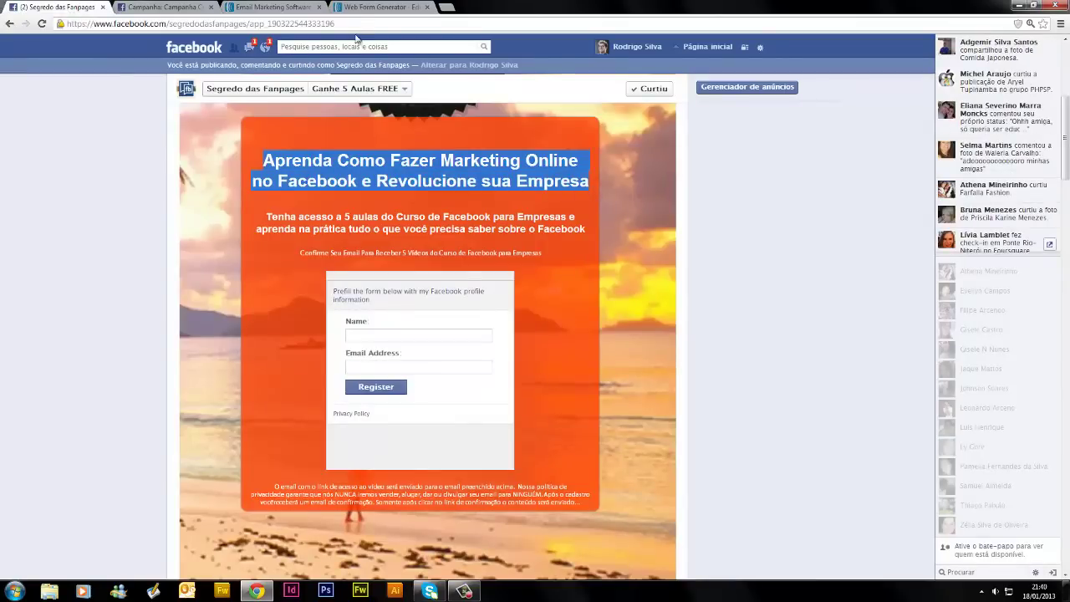
left_click(366, 8)
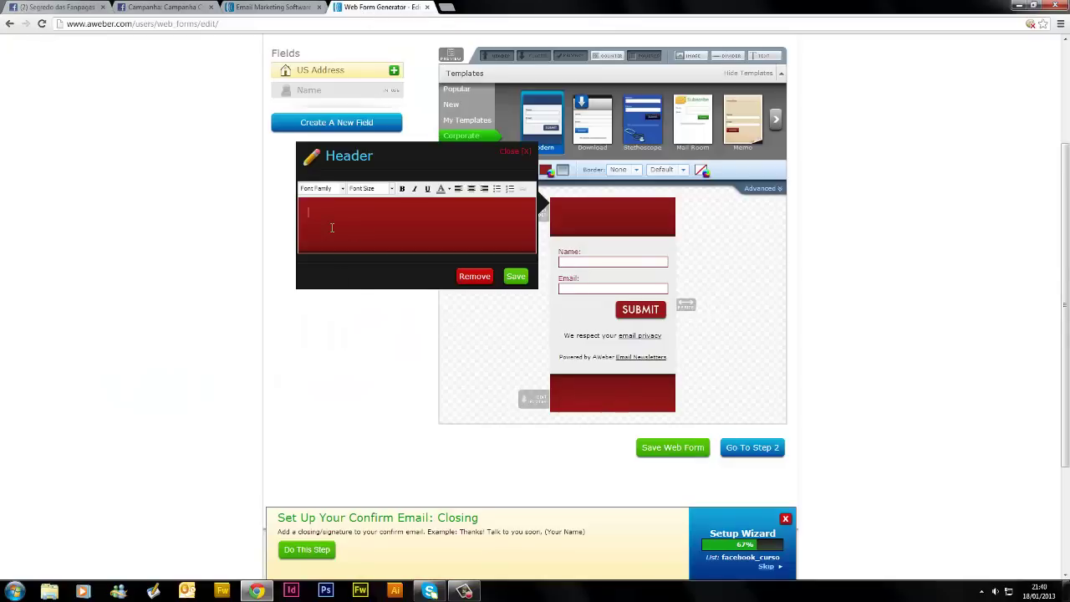
left_click(365, 212)
key("ctrl+v")
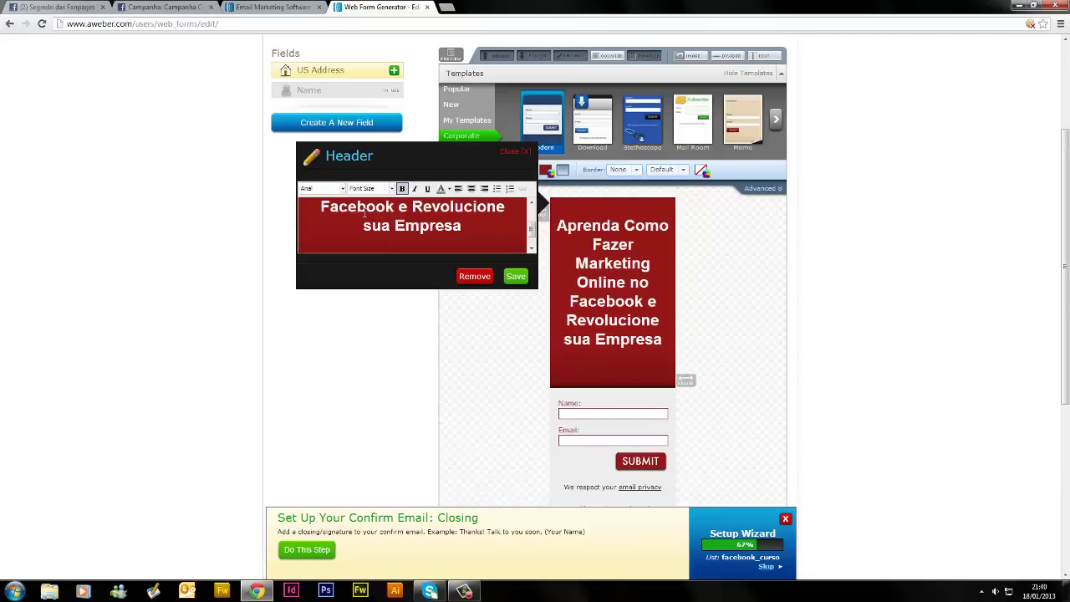
Make the pasted heading 13px and left-aligned, remove the blank line, and save
left_click_drag(478, 229, 277, 186)
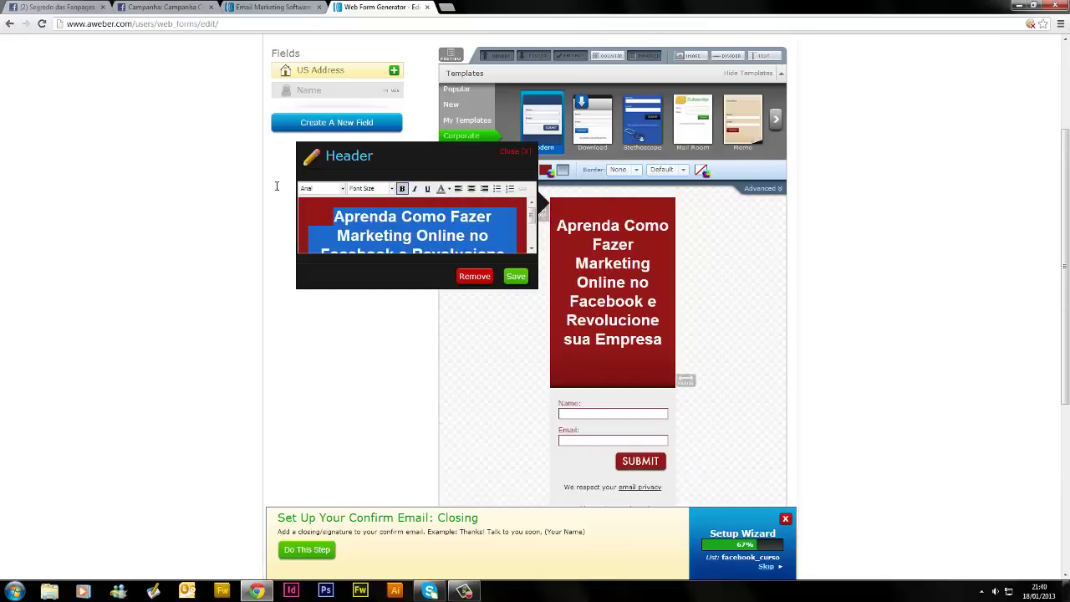
left_click(369, 188)
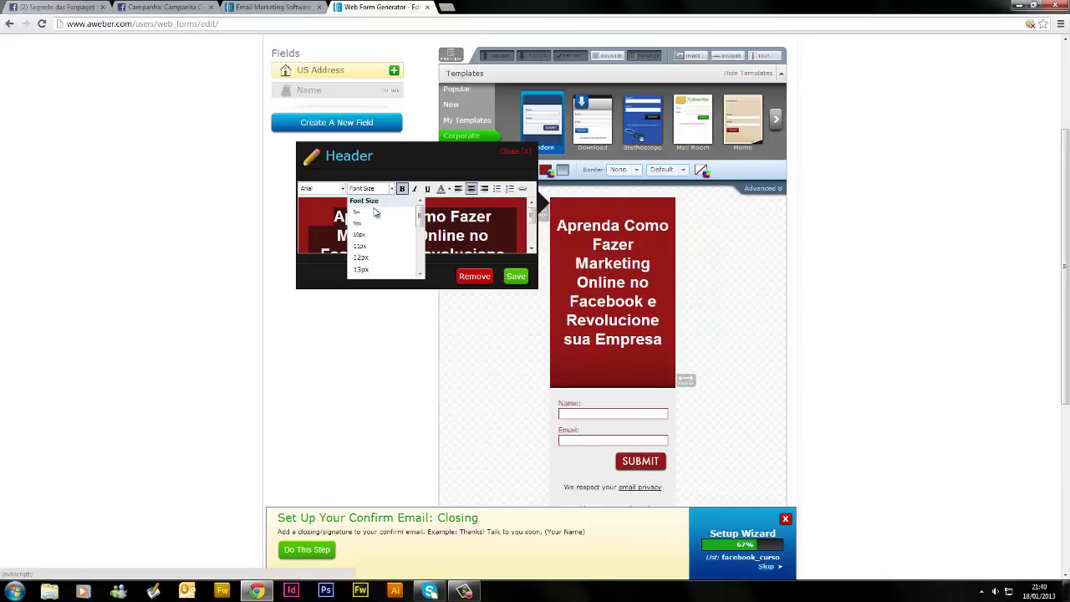
left_click(368, 270)
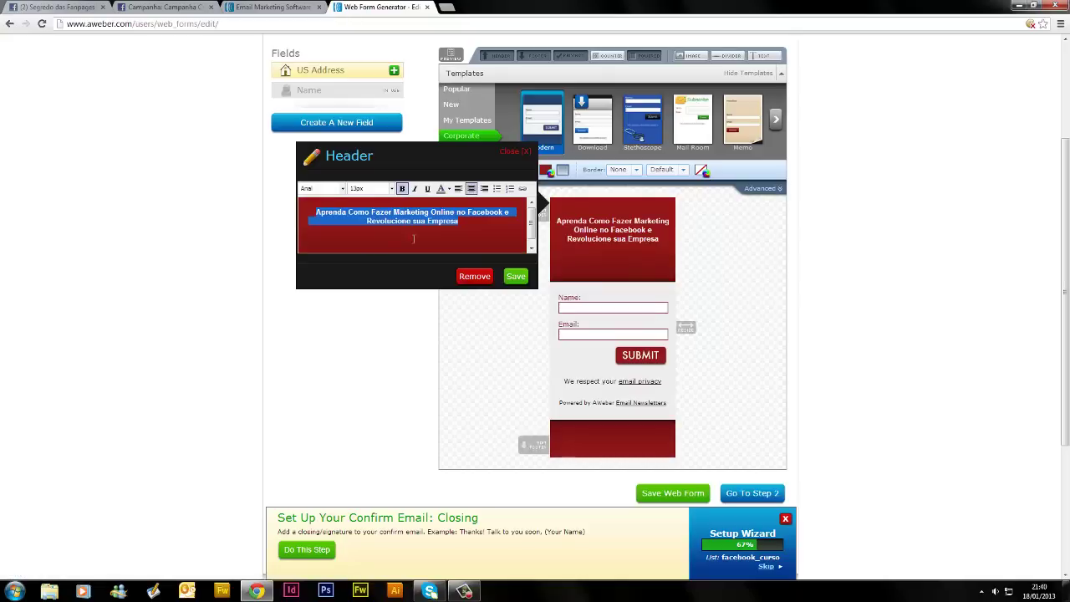
left_click(458, 189)
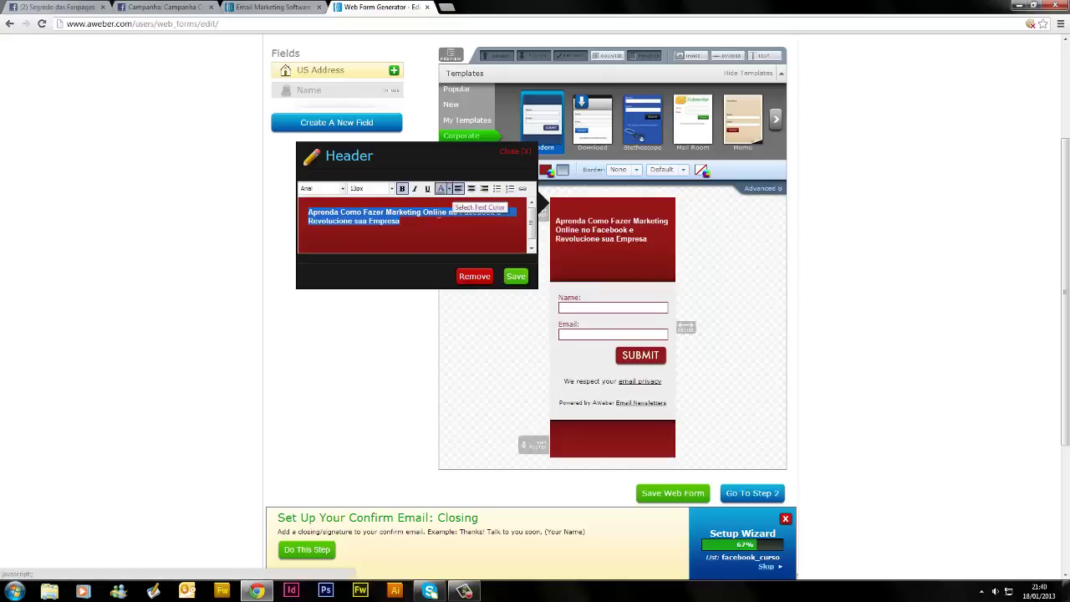
left_click(422, 224)
key("Delete")
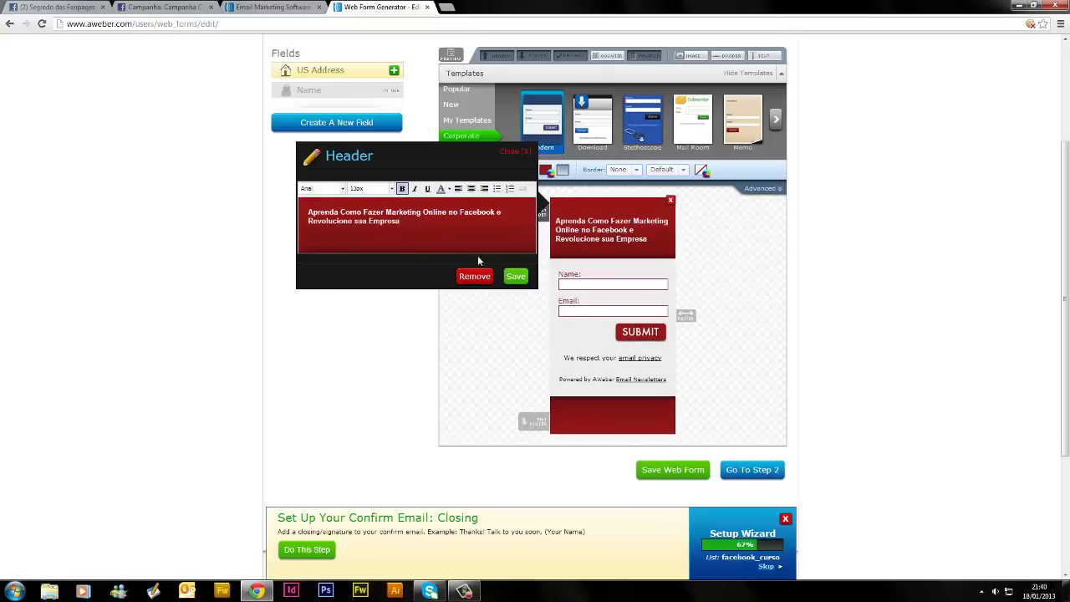
left_click(515, 277)
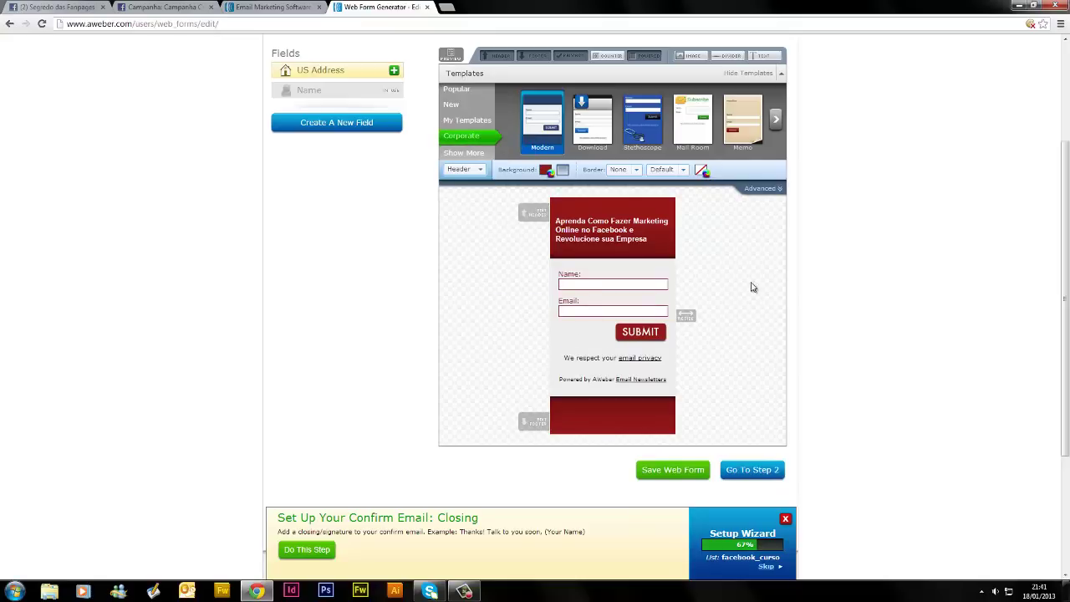
Relabel the Name field 'Nome:' and the Email field 'E-mail:', then save
left_click(593, 281)
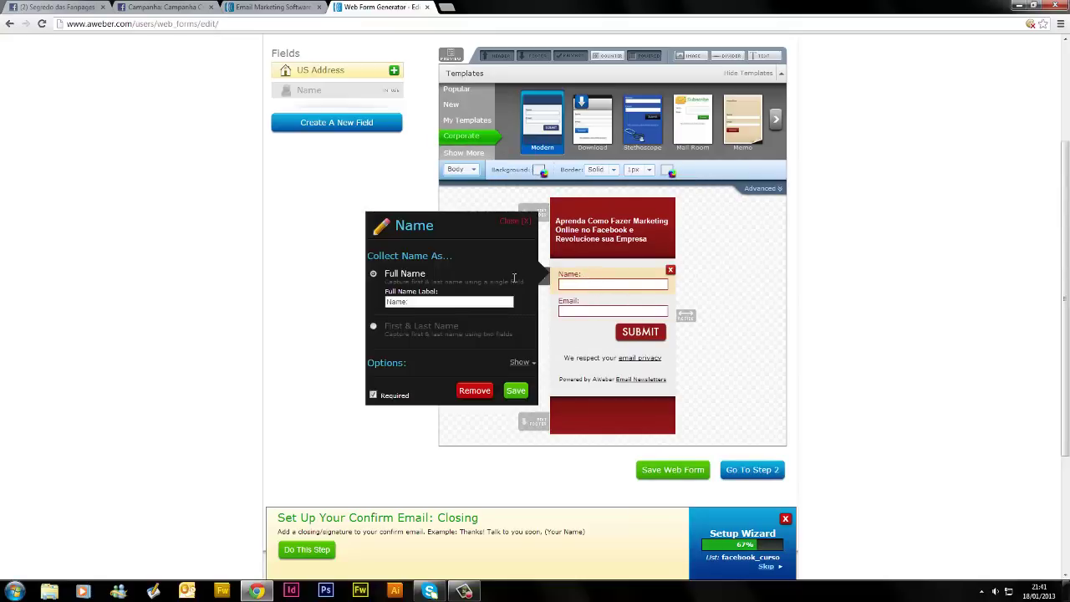
left_click(419, 302)
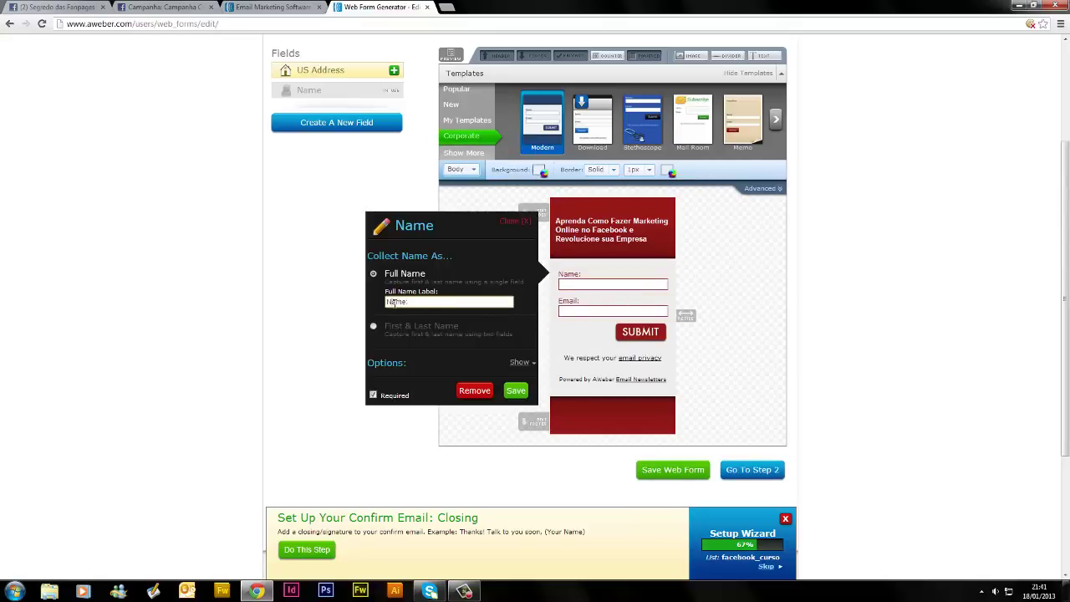
type("o")
left_click(590, 302)
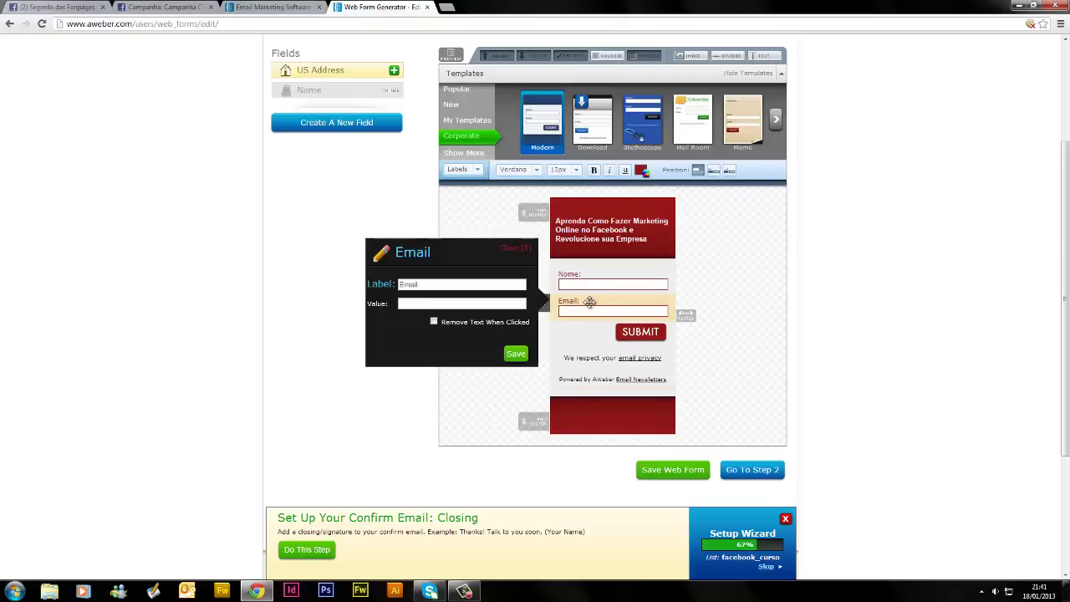
left_click(402, 284)
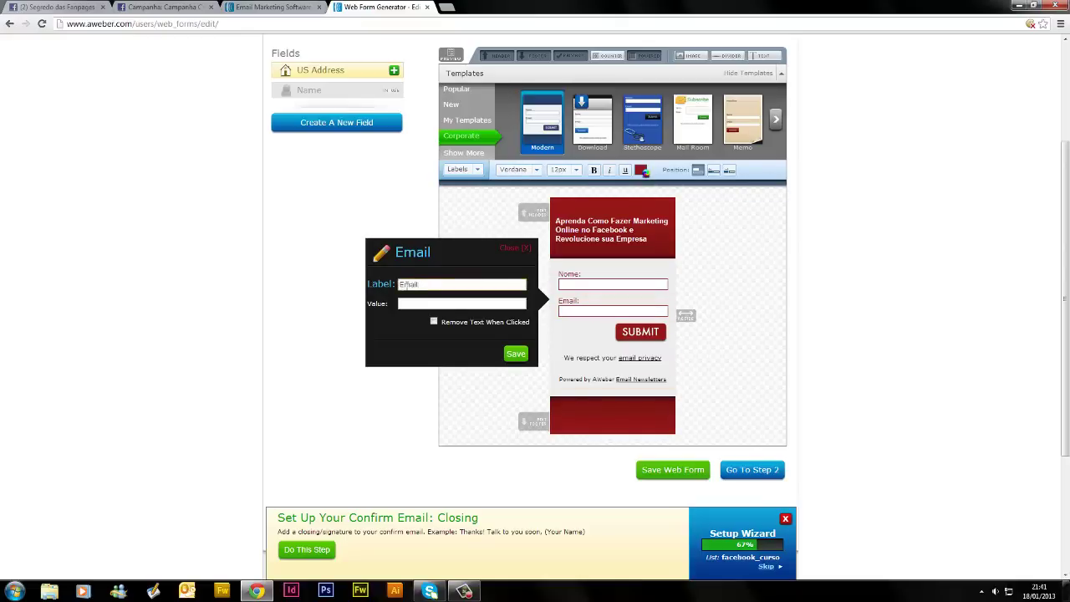
type("-")
left_click(516, 354)
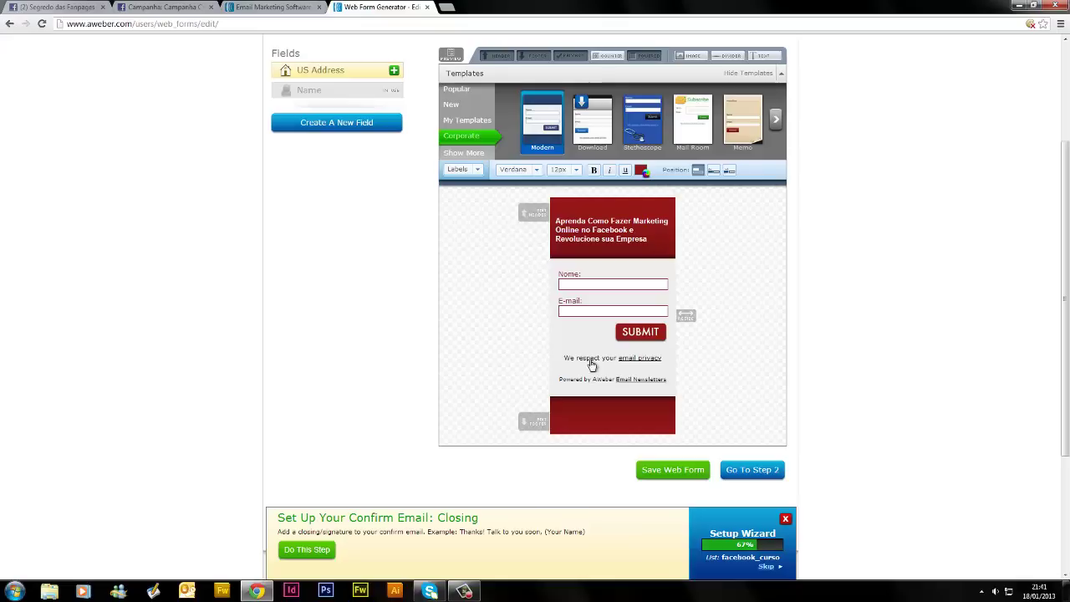
Bring up the submit button's settings
left_click(647, 332)
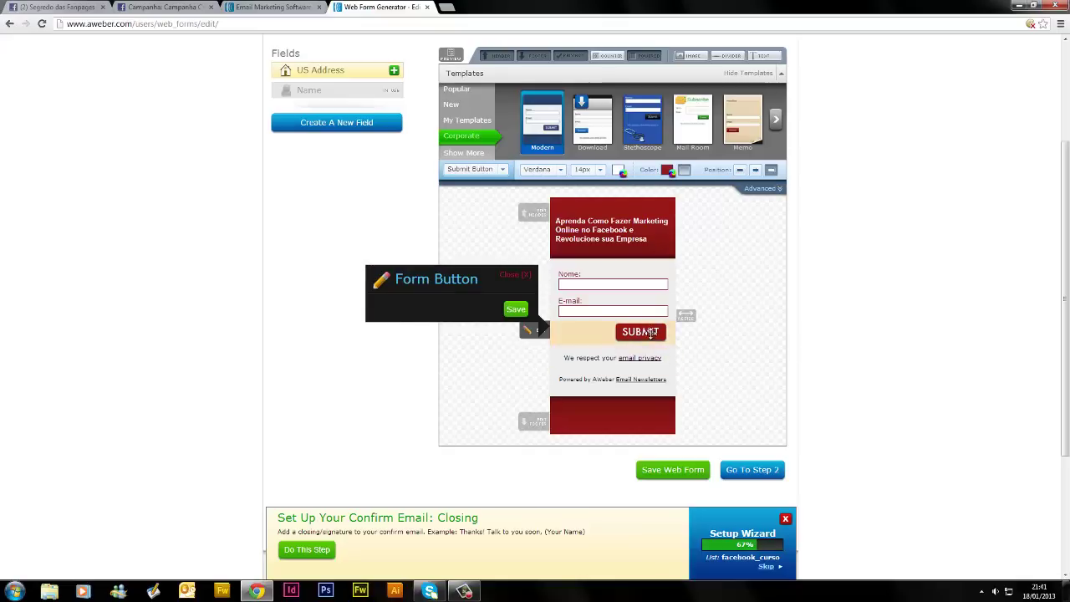
left_click(516, 309)
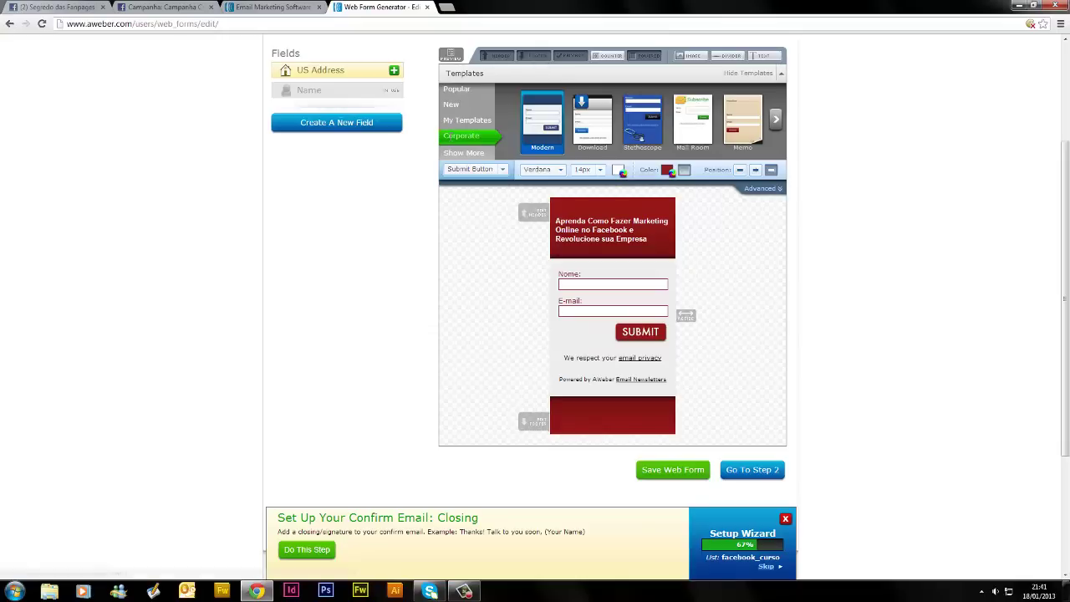
left_click(636, 331)
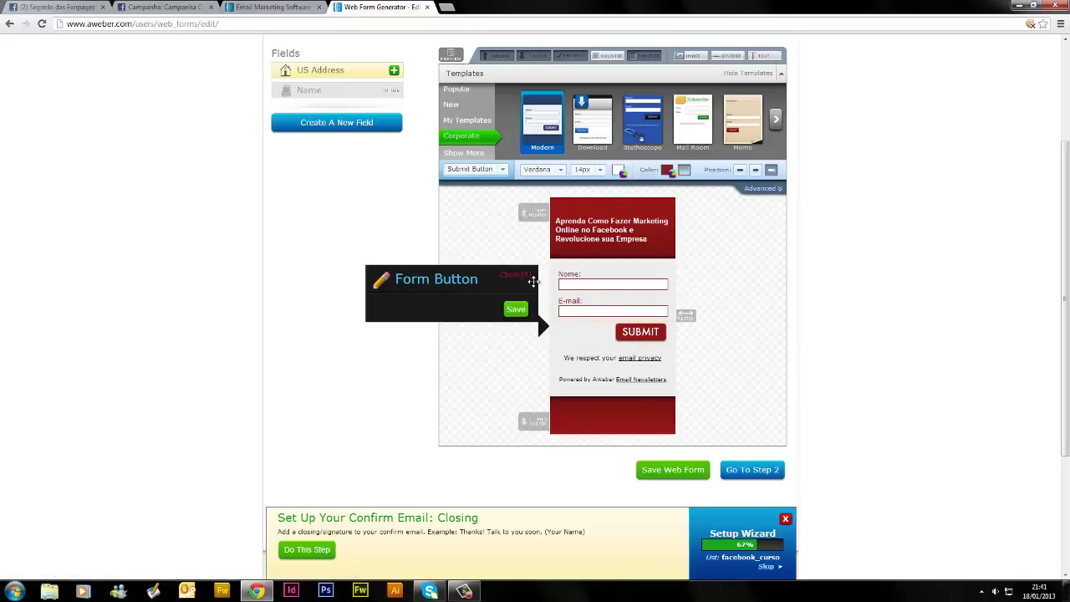
Load the Corporate Download template and drag the form wider
left_click(608, 134)
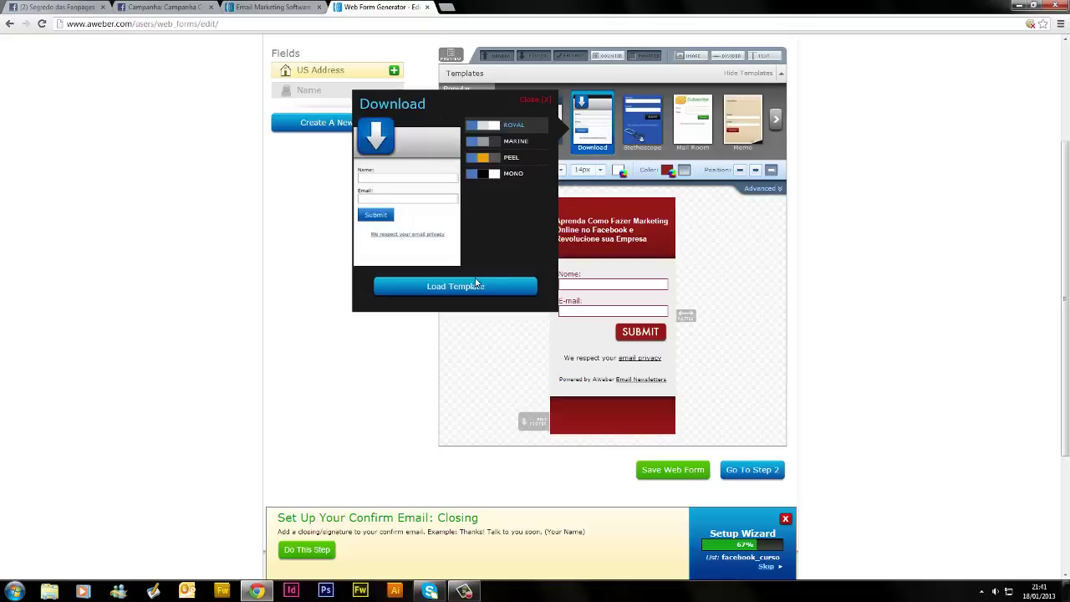
left_click(476, 283)
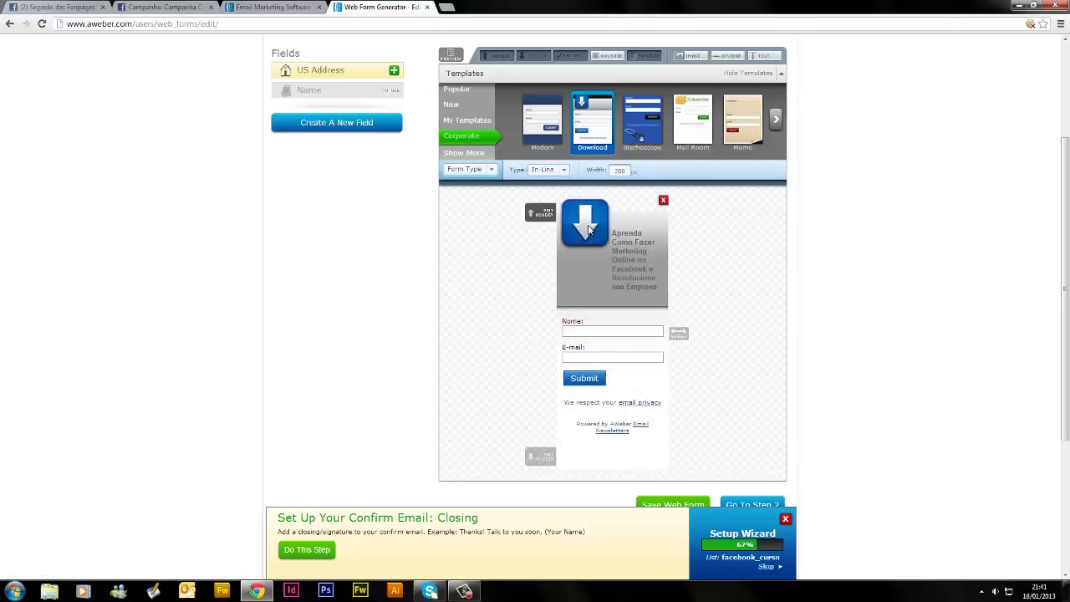
left_click(588, 230)
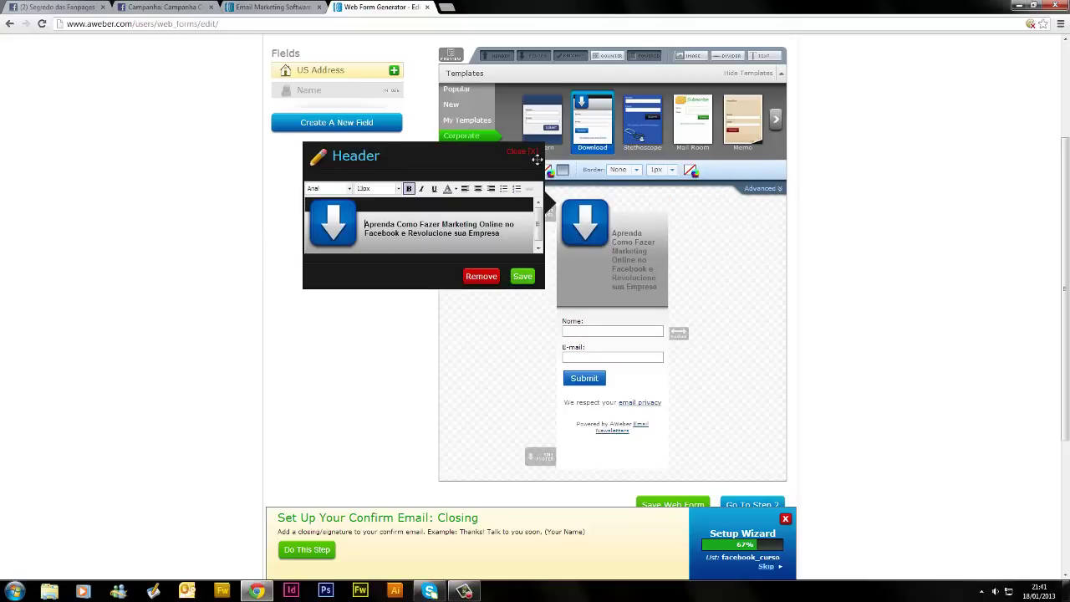
left_click(530, 153)
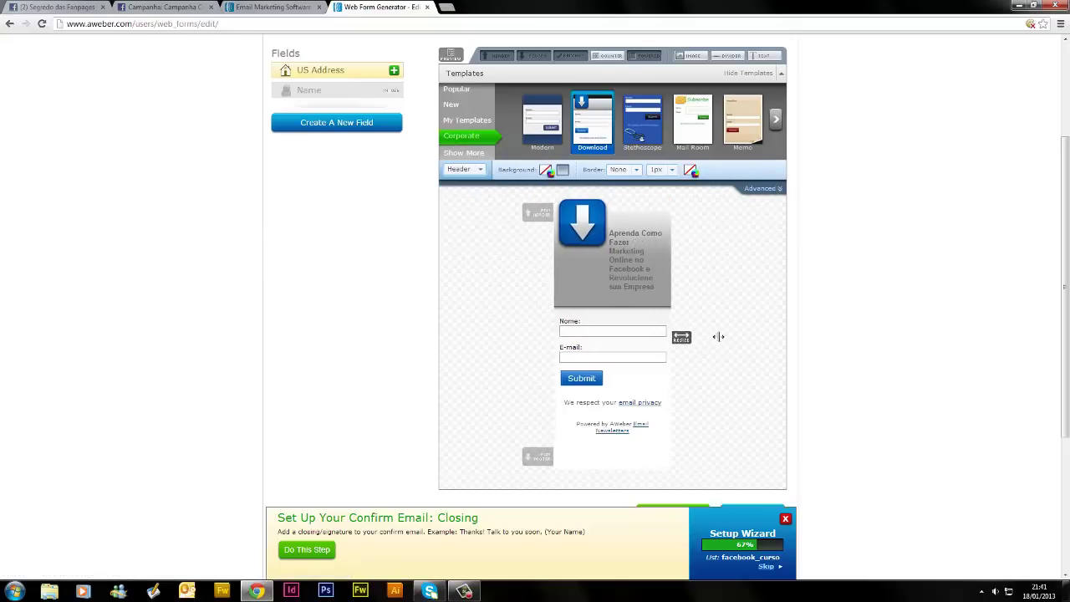
left_click_drag(718, 336, 733, 334)
Colour the whole header heading black and save the header
left_click(623, 262)
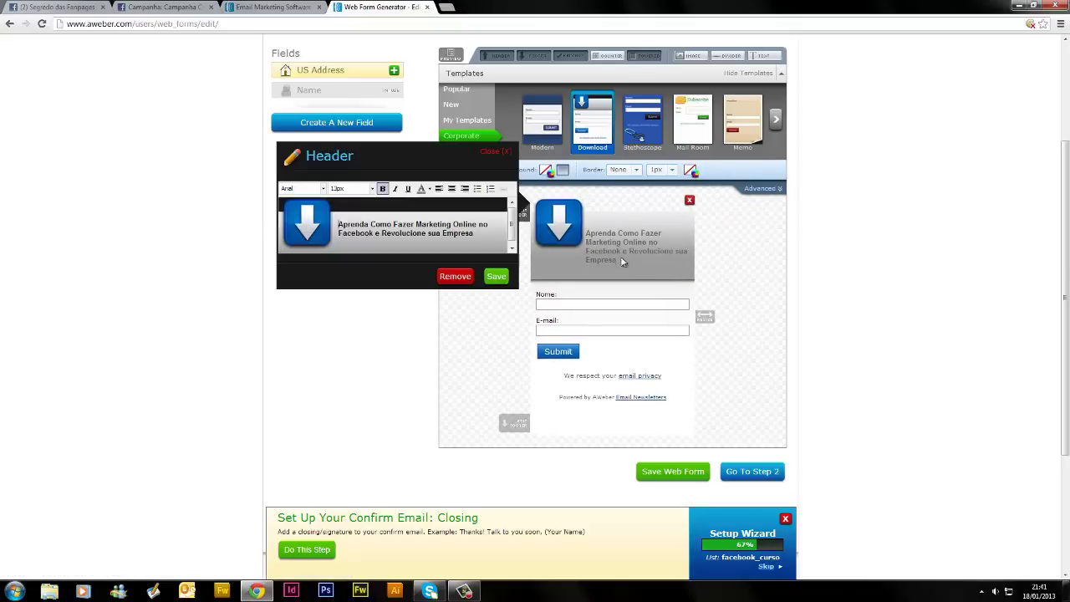
left_click_drag(478, 237, 328, 224)
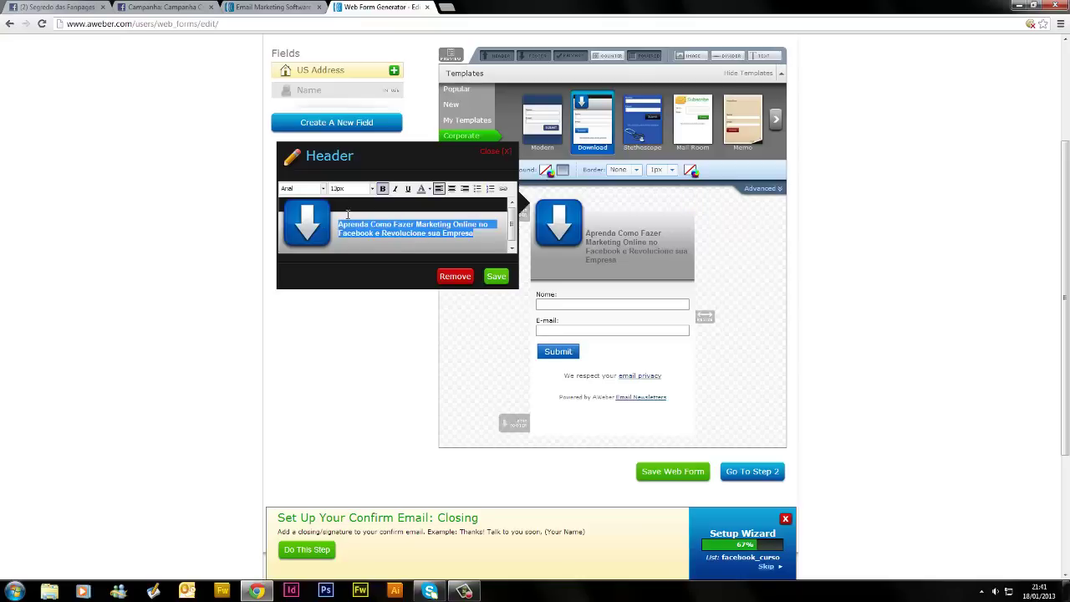
left_click(429, 190)
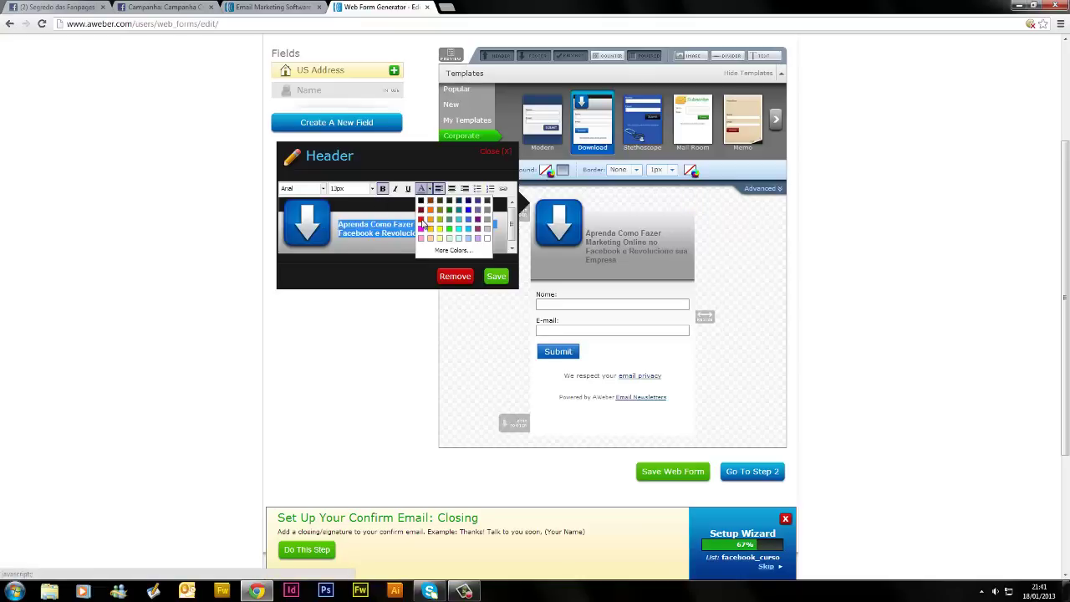
left_click(430, 219)
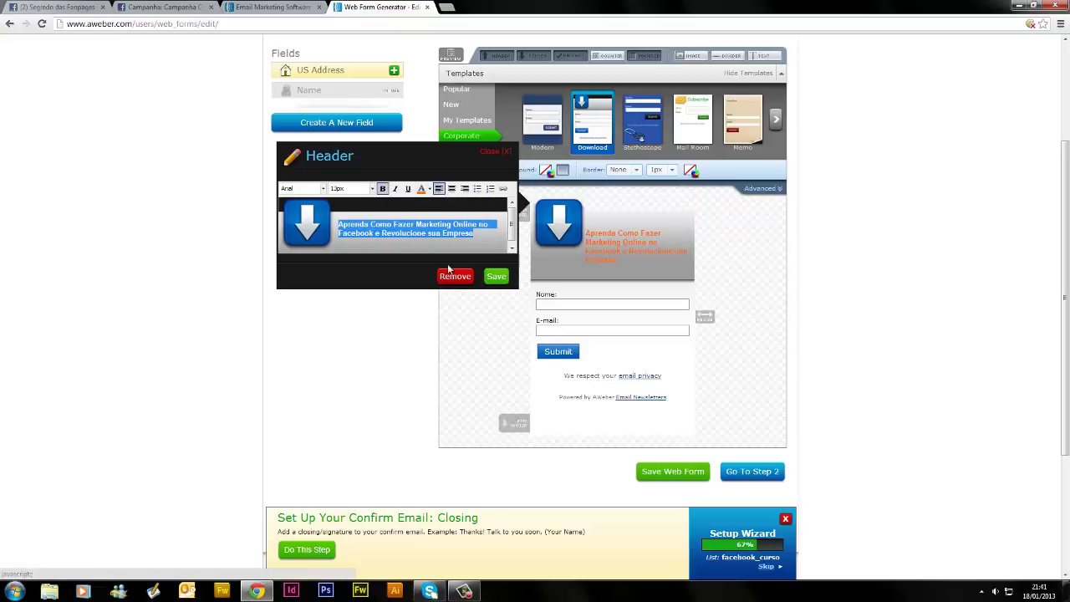
left_click(428, 191)
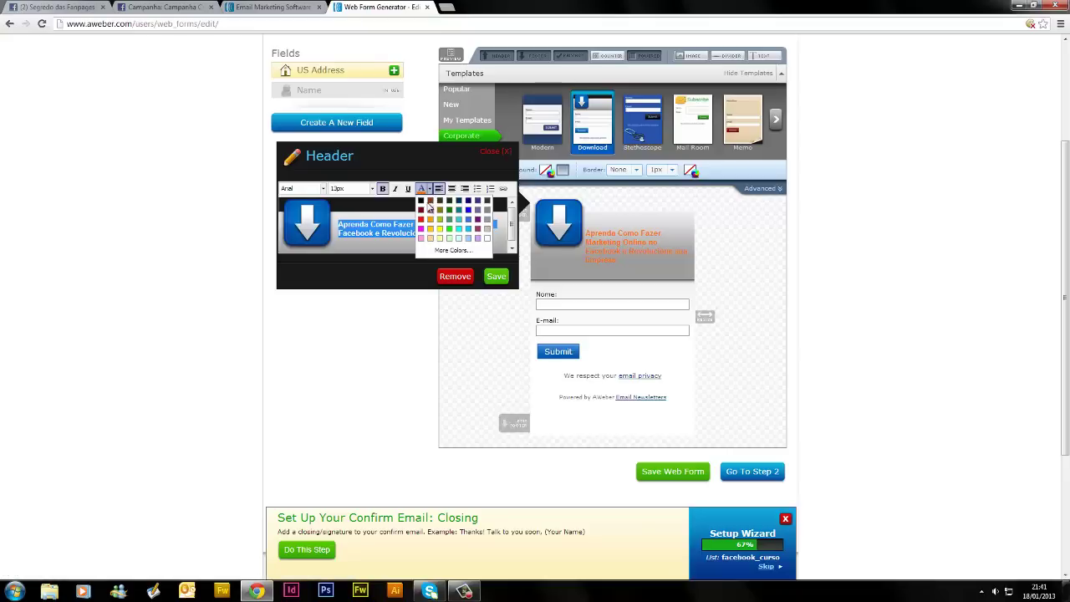
left_click(425, 203)
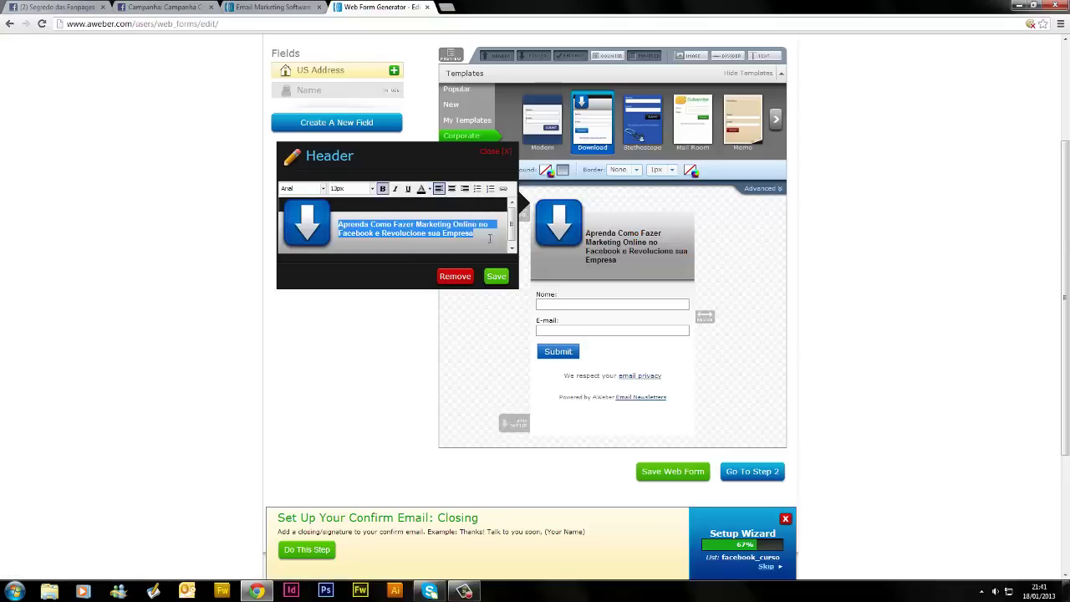
left_click(496, 277)
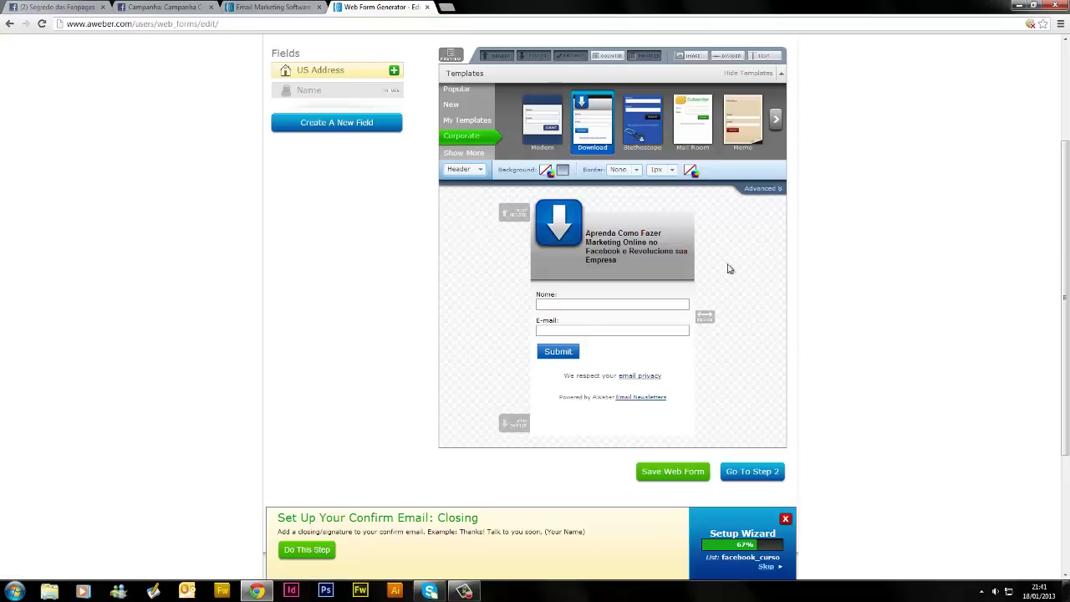
Load the blue Default template onto the form
left_click(776, 123)
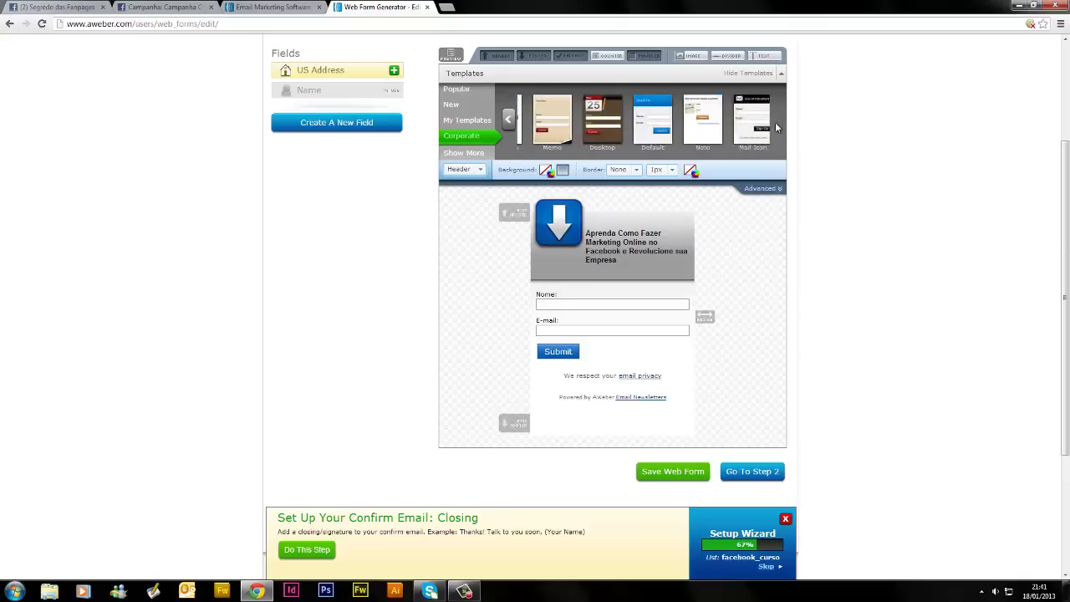
left_click(590, 132)
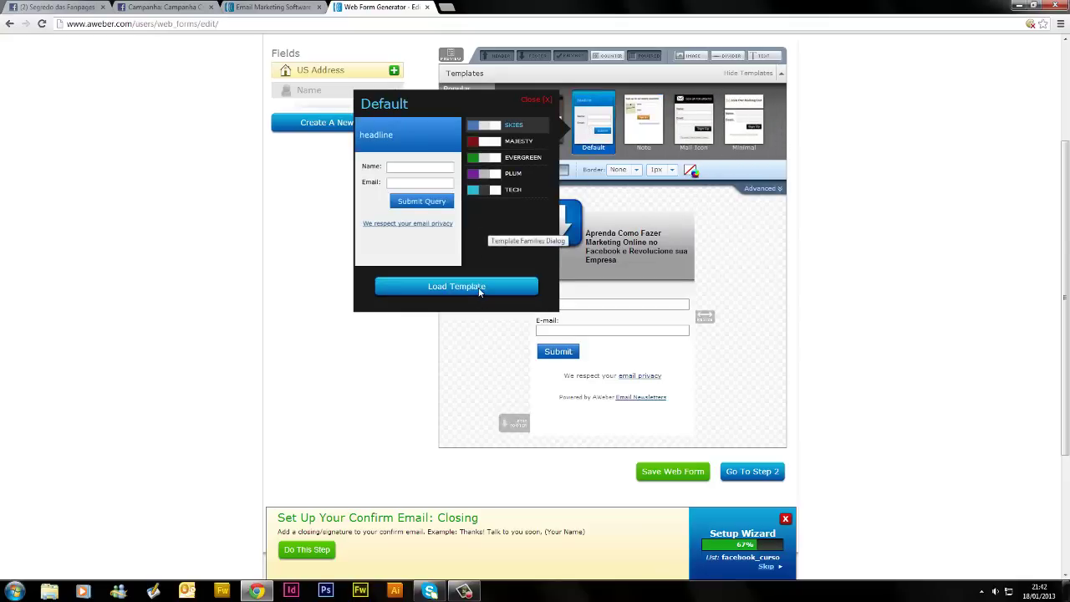
left_click(479, 287)
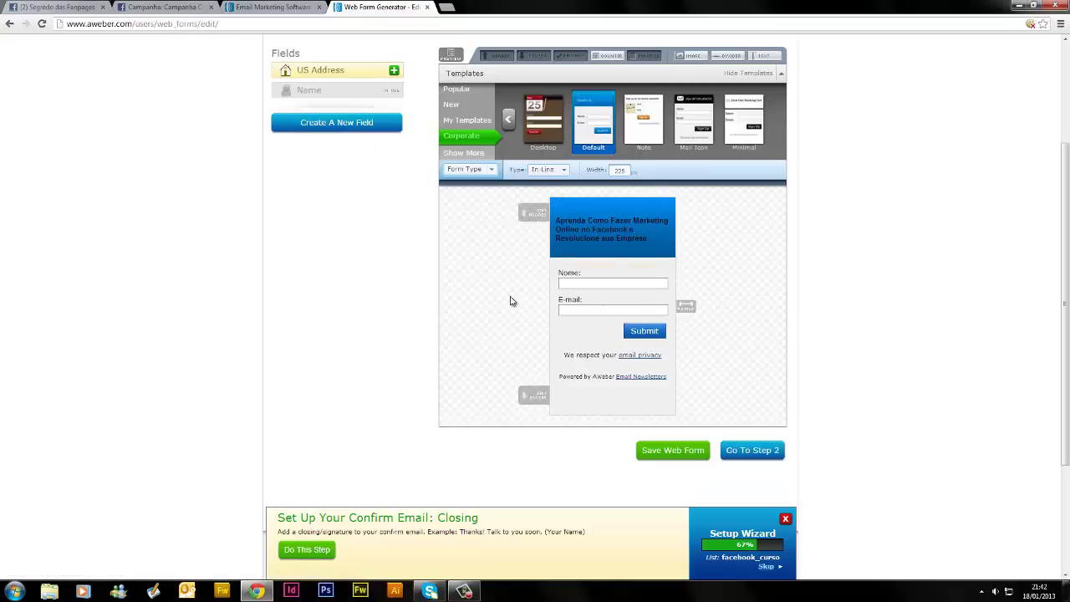
Recolour the header heading white and save
left_click(626, 239)
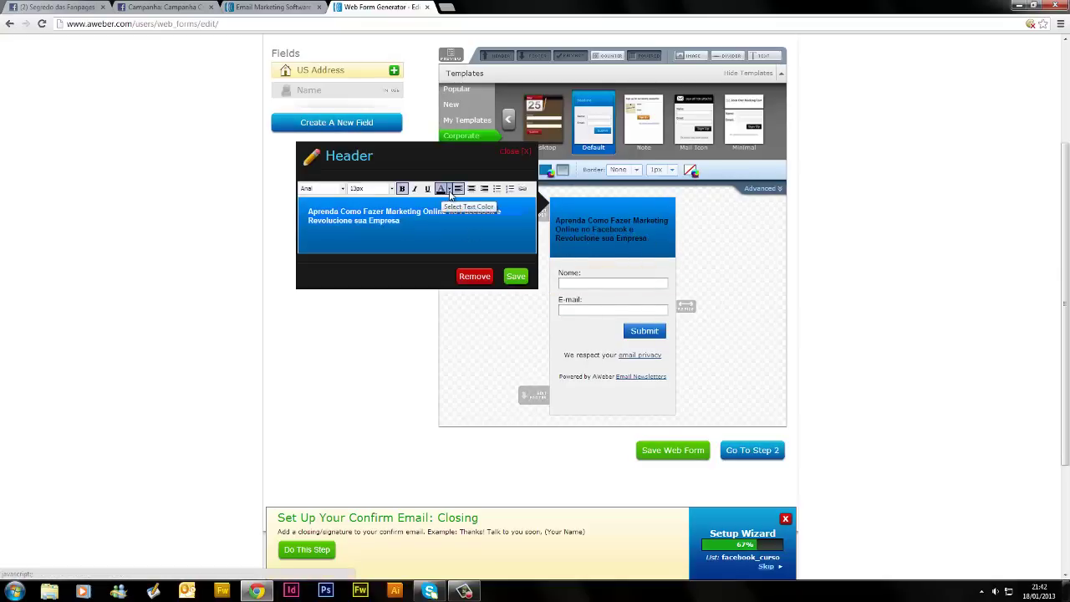
left_click(444, 189)
left_click(507, 238)
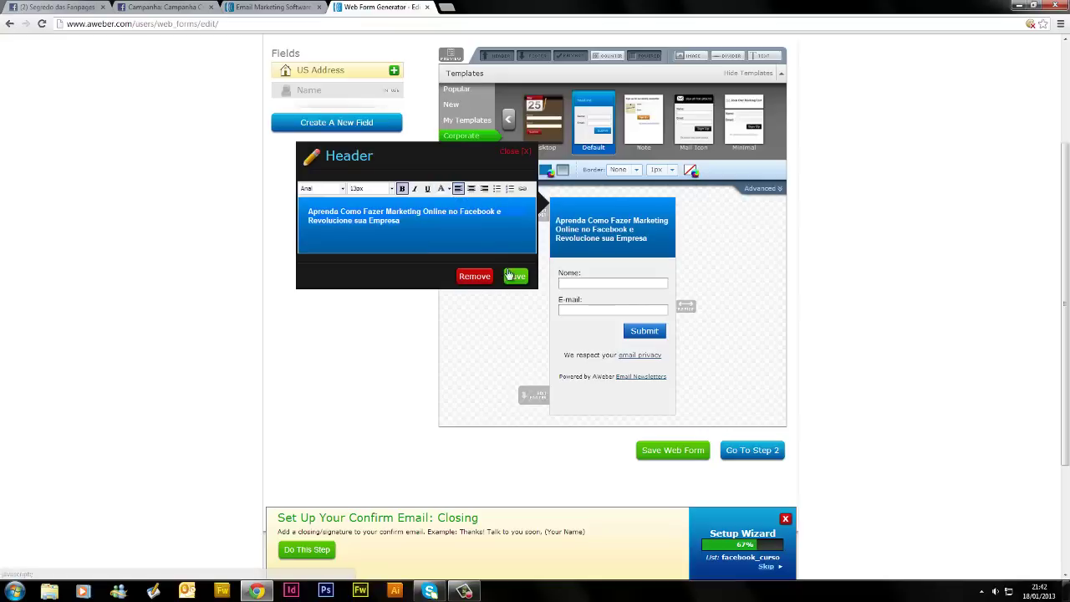
left_click(516, 276)
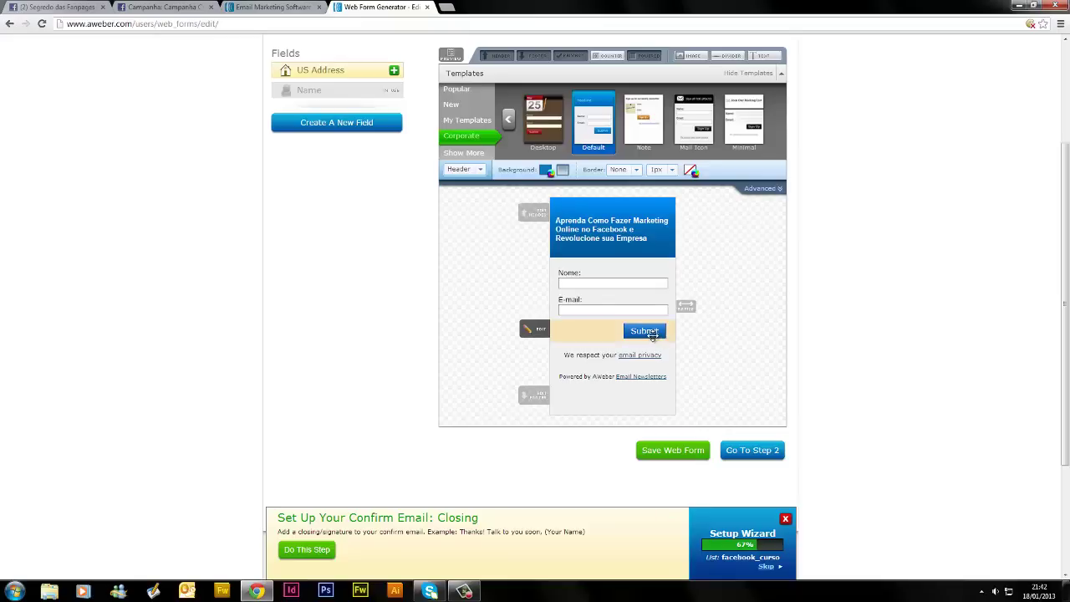
Replace the submit button's 'Submit' label with 'Receba seu Bônus Agora!' and save
left_click(603, 341)
left_click_drag(426, 310, 379, 312)
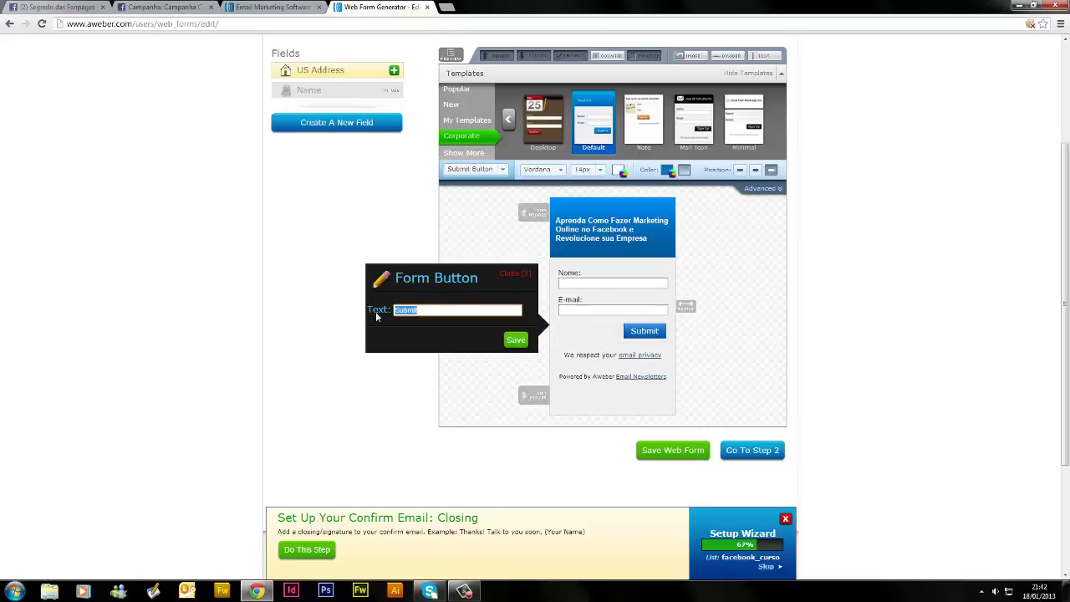
type("Receba seu Bô")
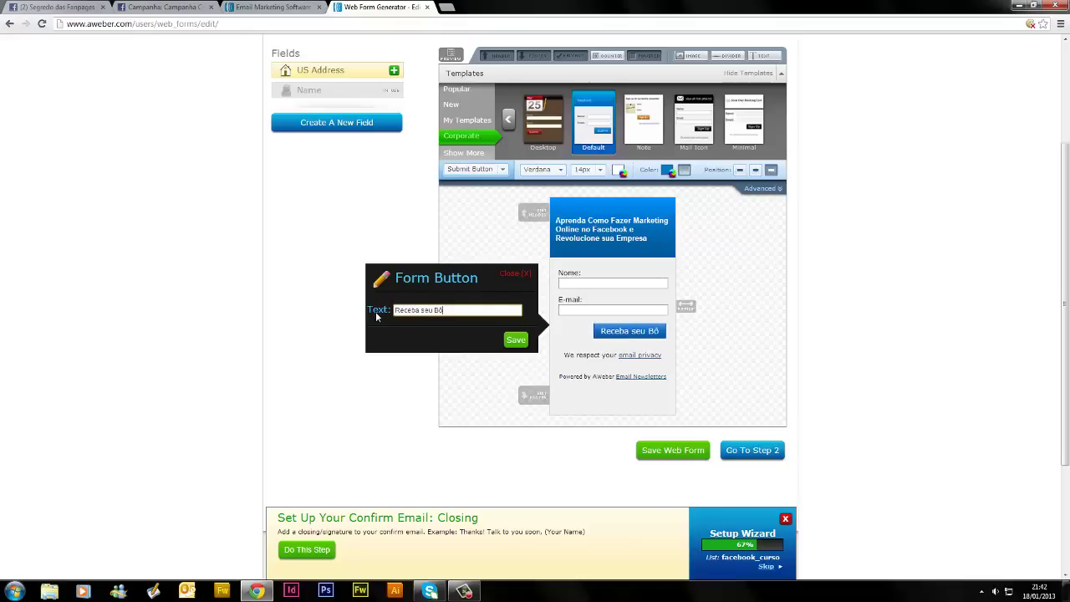
type("nus Ago")
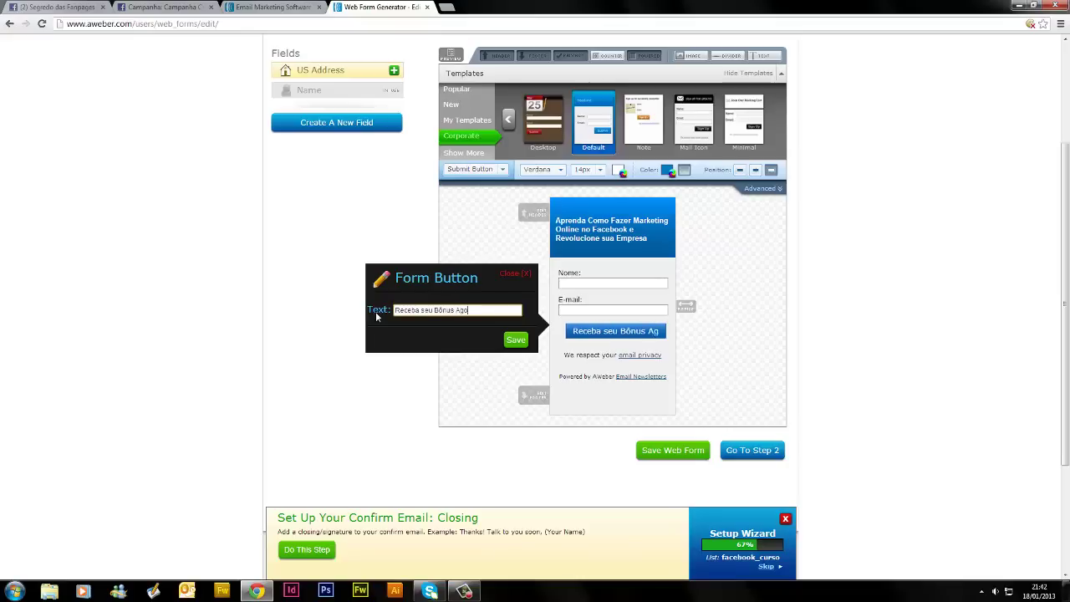
type("ra!")
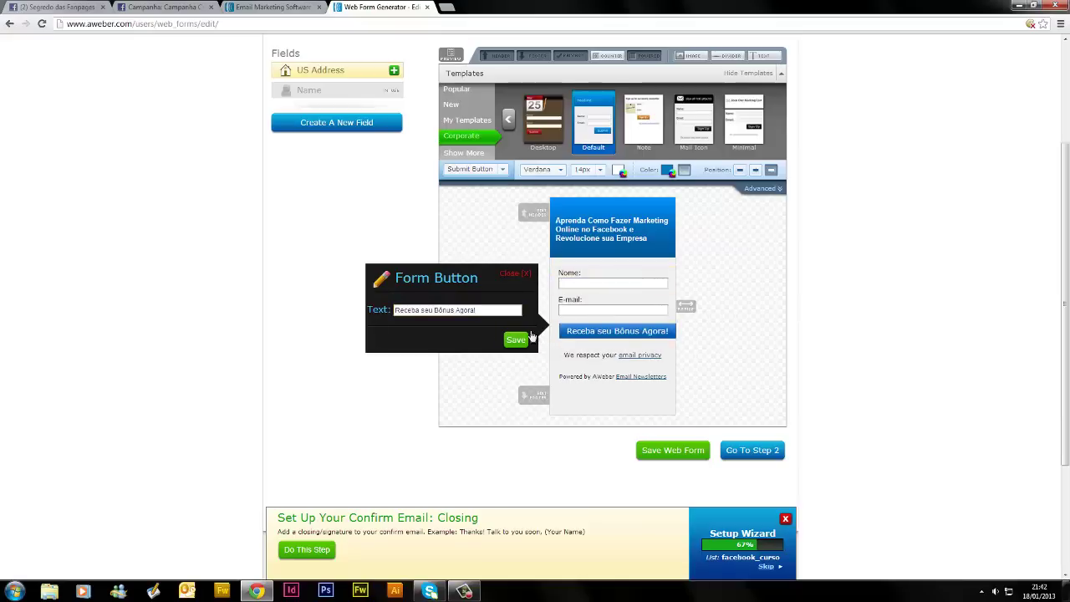
left_click(516, 340)
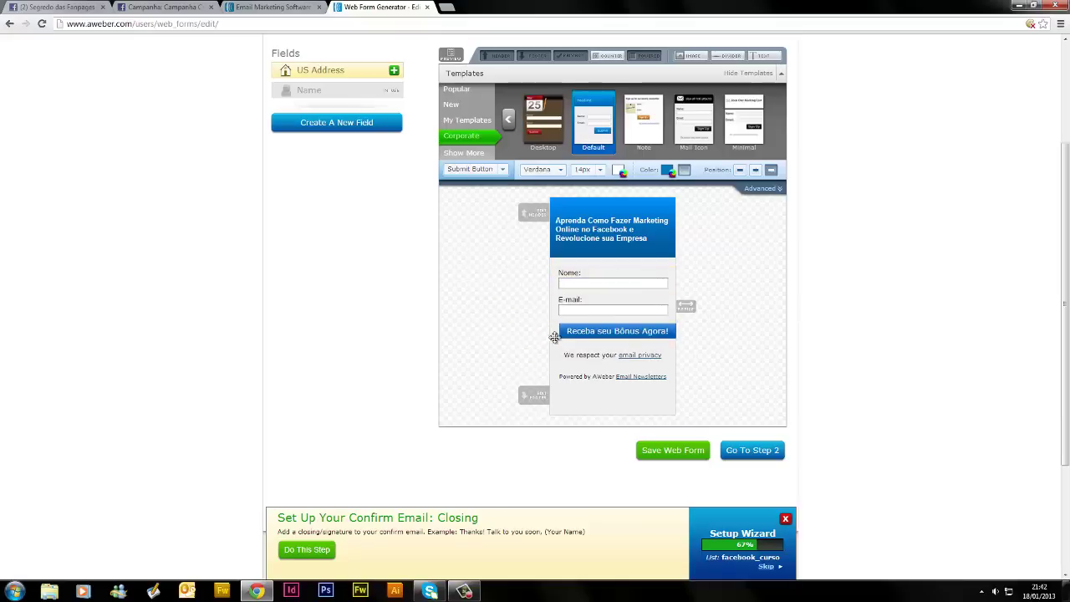
Pick an orange header background in the colour picker, keep the gradient, and save
left_click(642, 204)
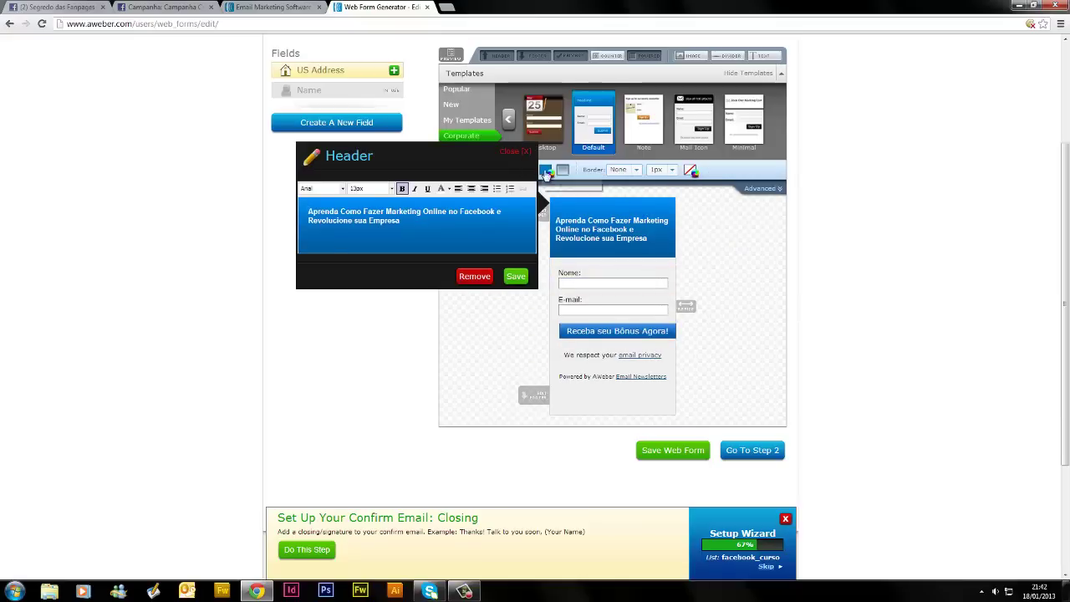
left_click(545, 170)
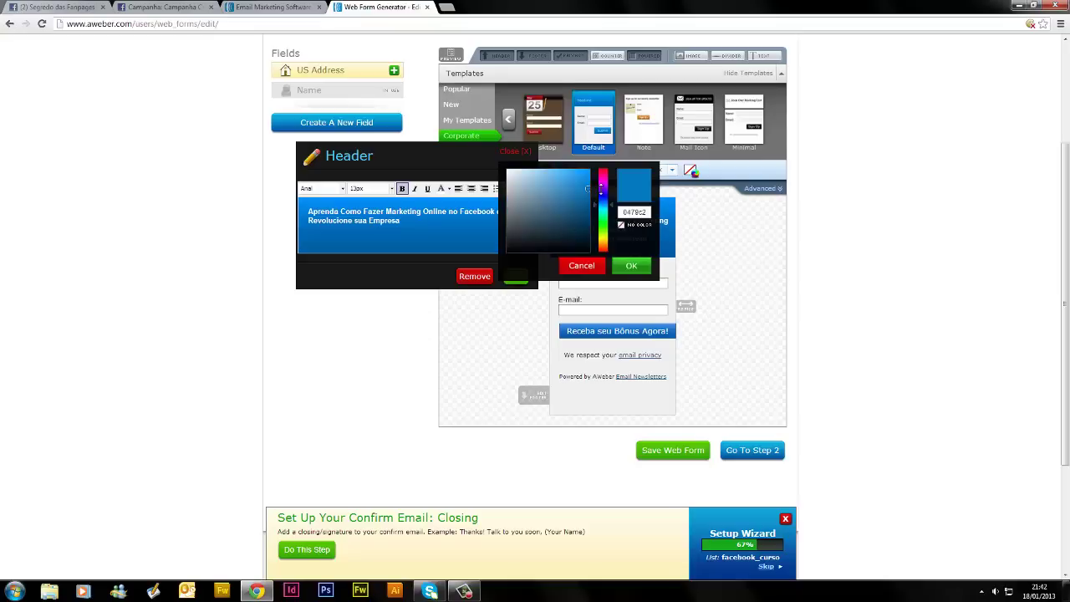
left_click_drag(607, 205, 603, 171)
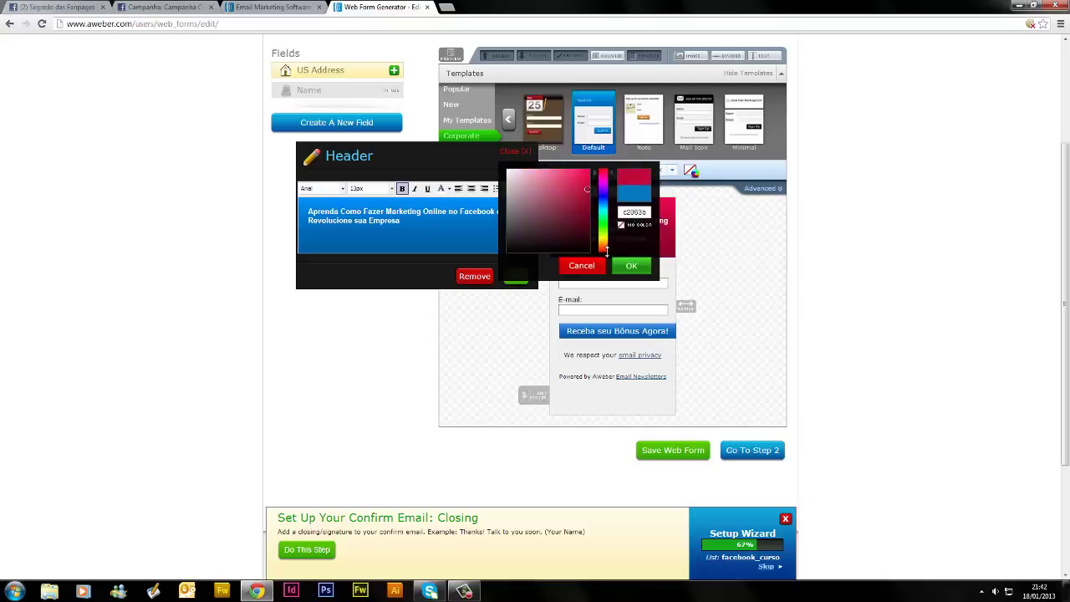
left_click_drag(590, 241, 595, 164)
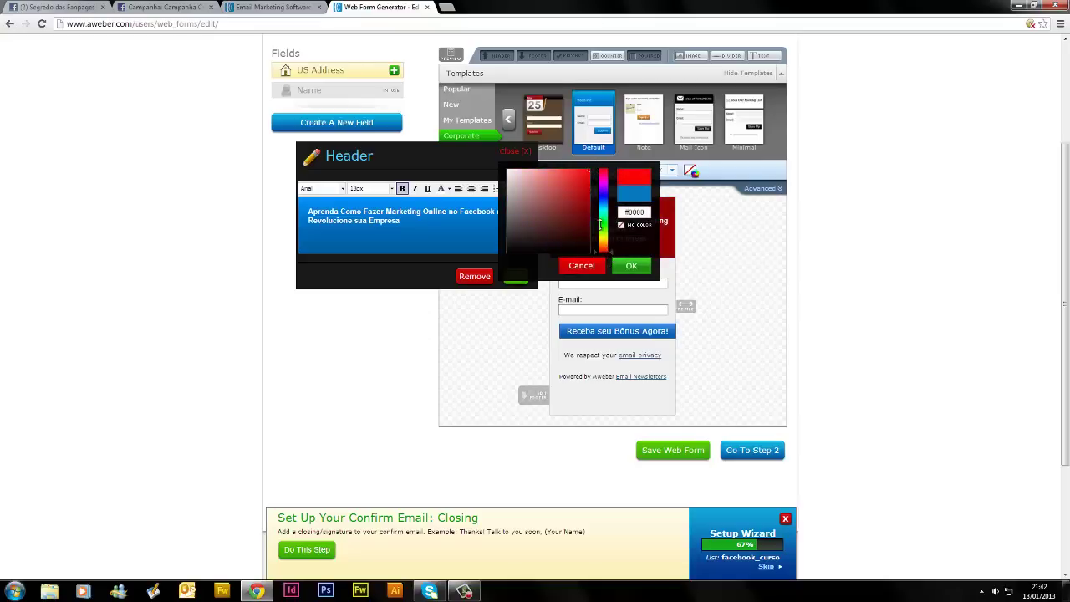
left_click_drag(599, 224, 601, 248)
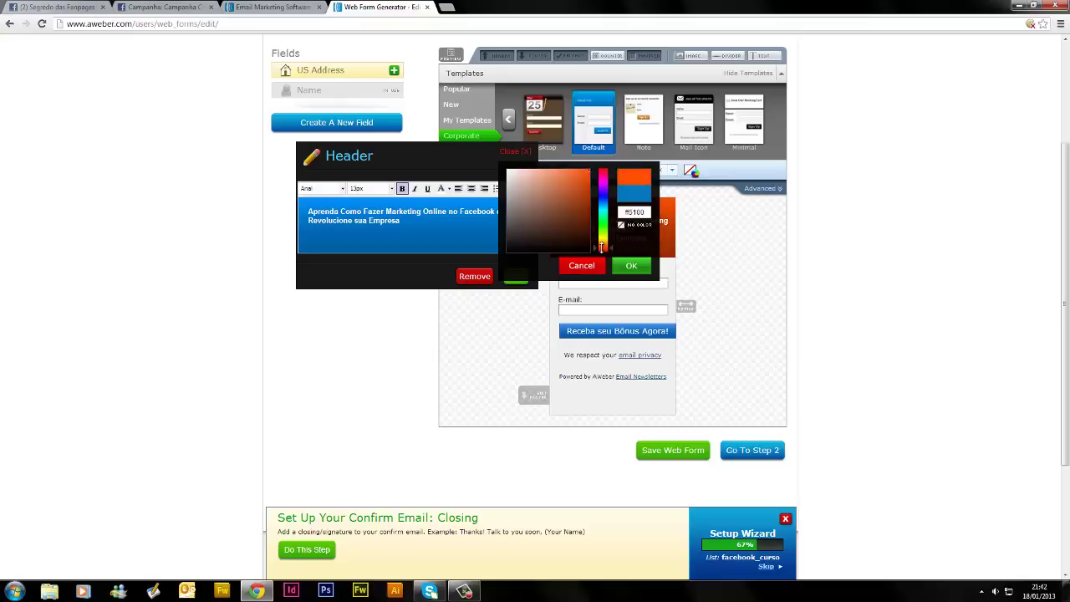
left_click(756, 275)
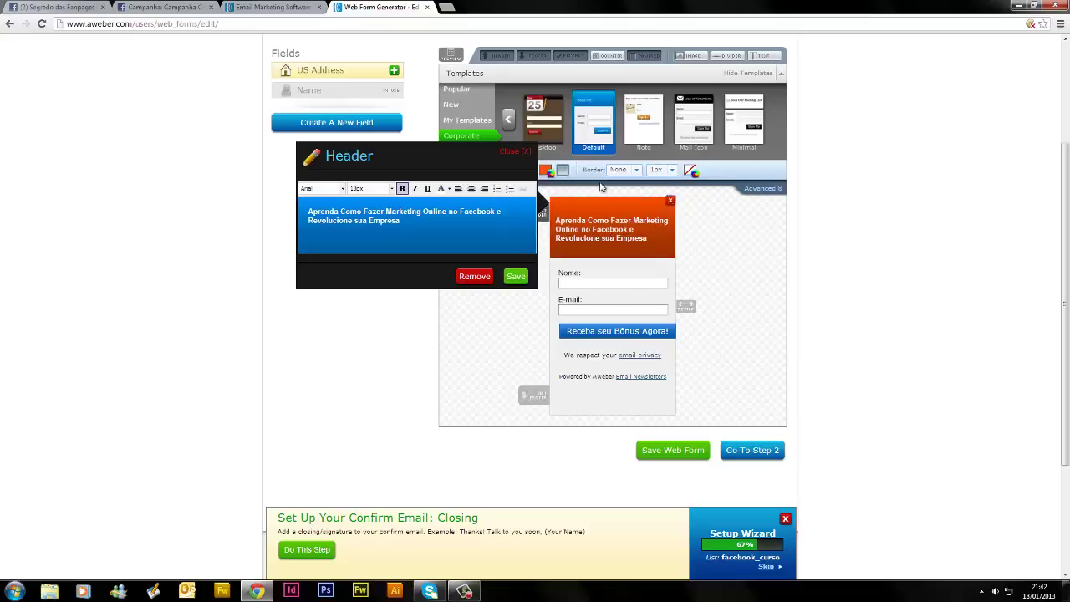
left_click(563, 171)
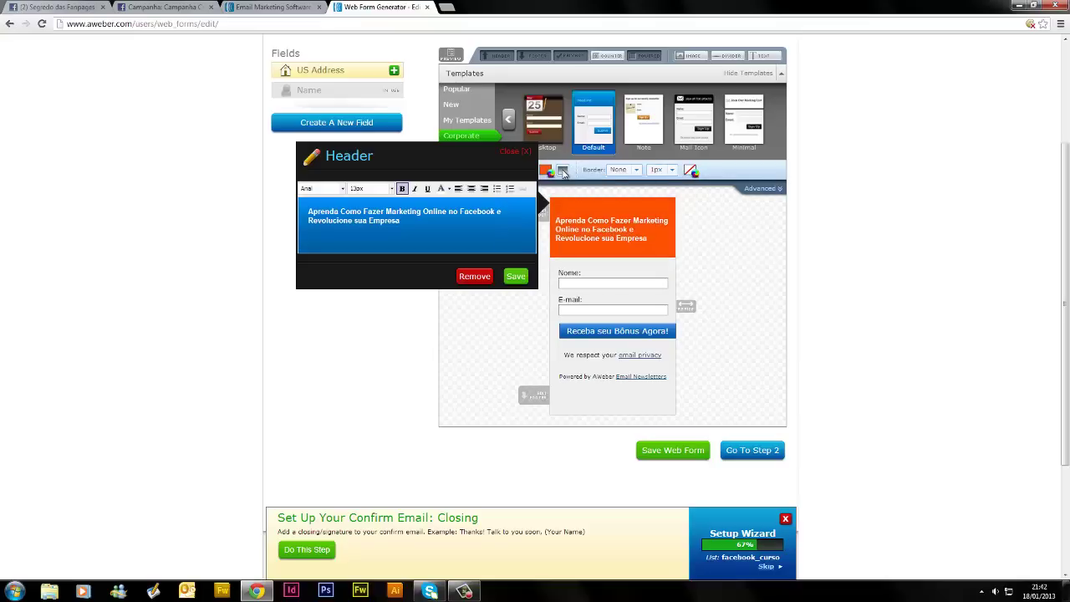
left_click(563, 171)
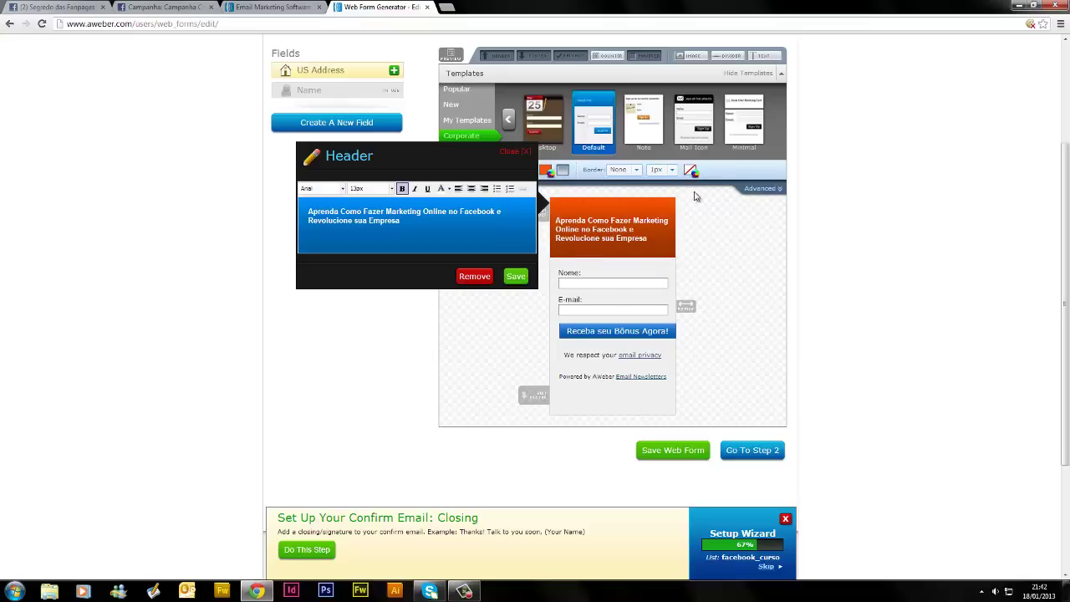
left_click(516, 276)
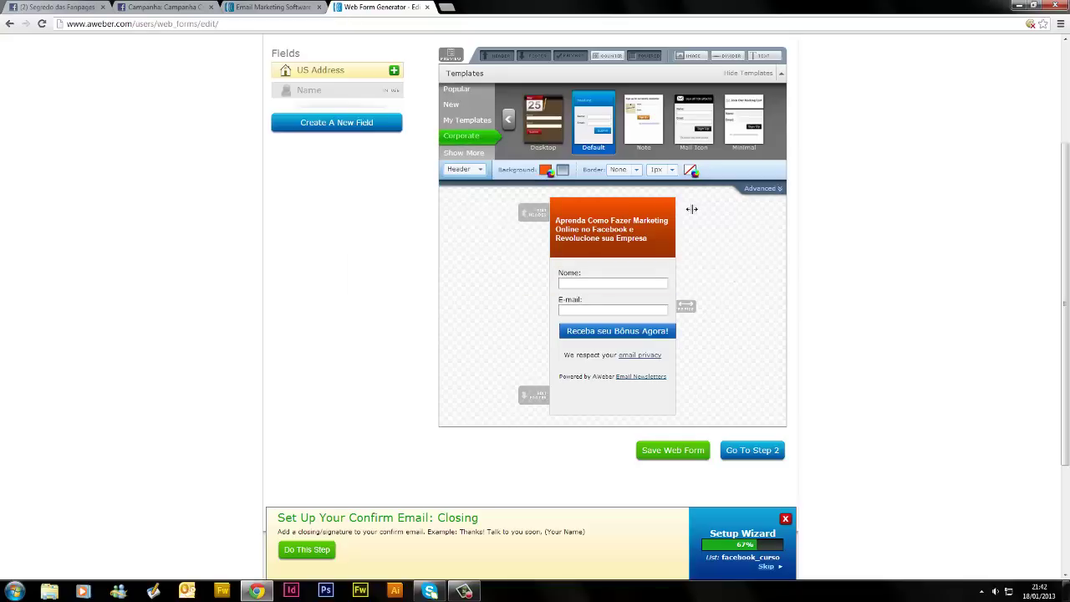
Make the submit button orange, centre it in the form, and save
left_click(659, 329)
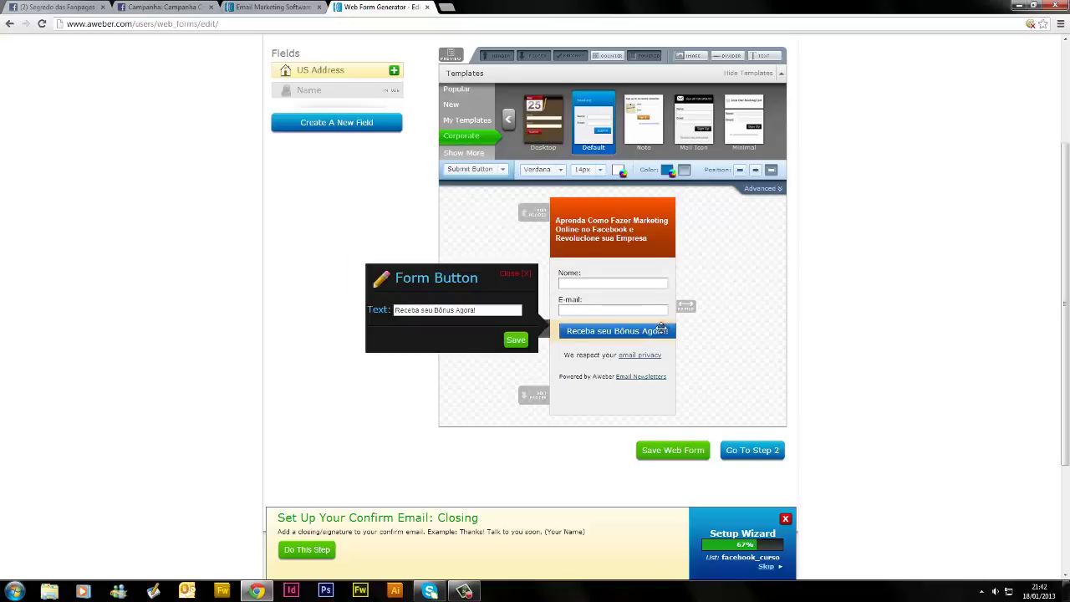
left_click(668, 171)
left_click_drag(746, 245, 746, 260)
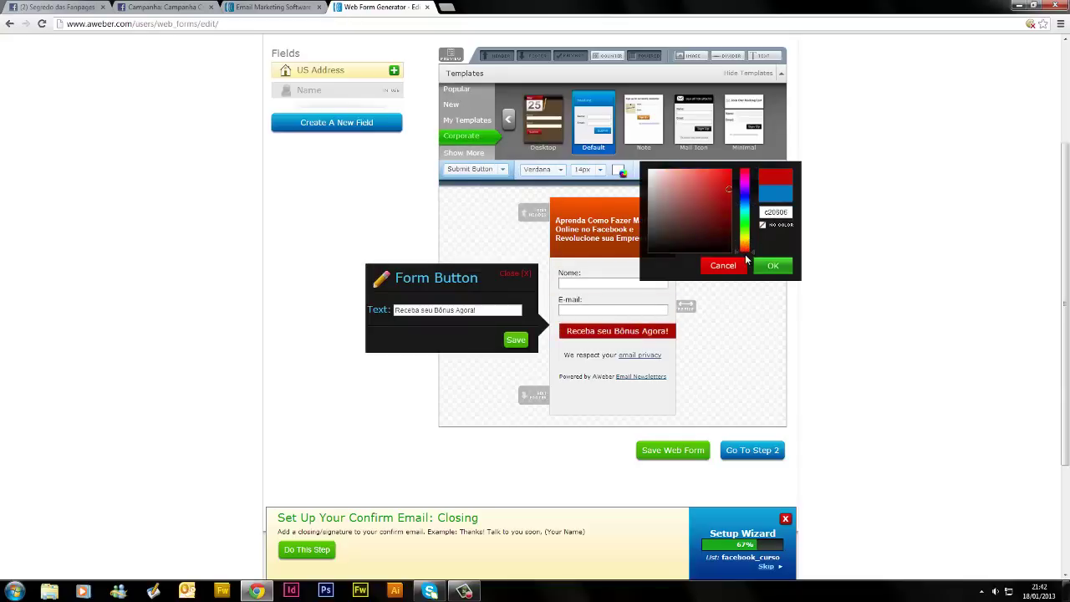
left_click_drag(719, 192, 736, 169)
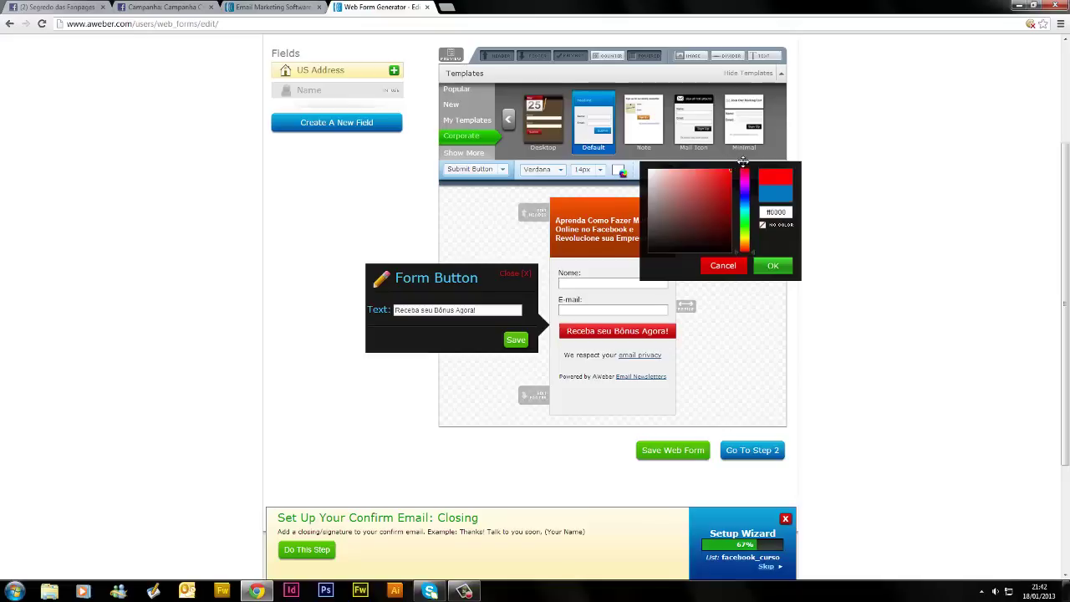
left_click_drag(739, 249, 739, 247)
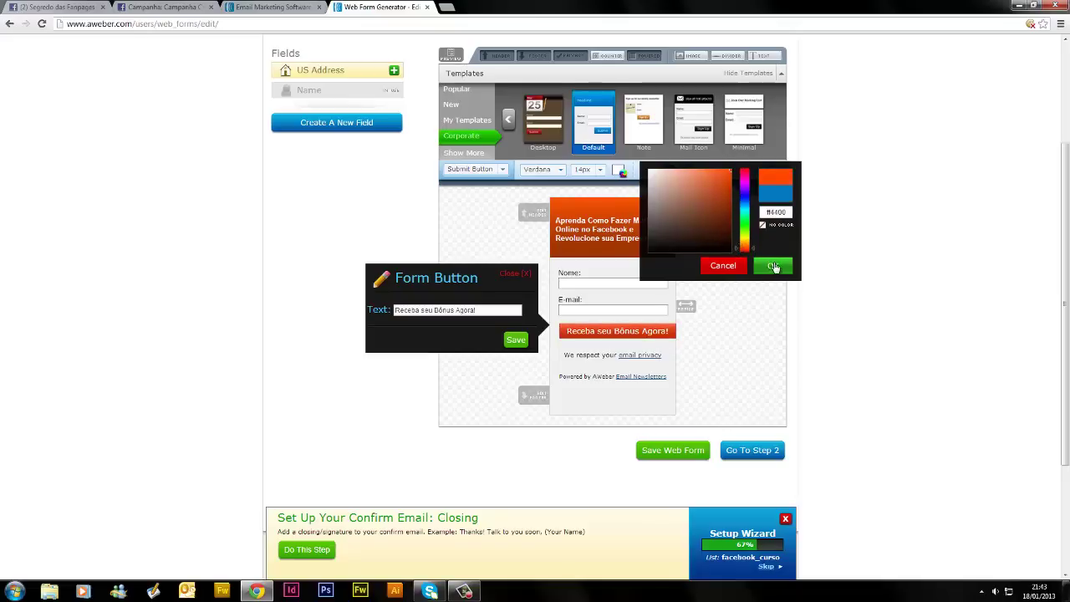
left_click(770, 265)
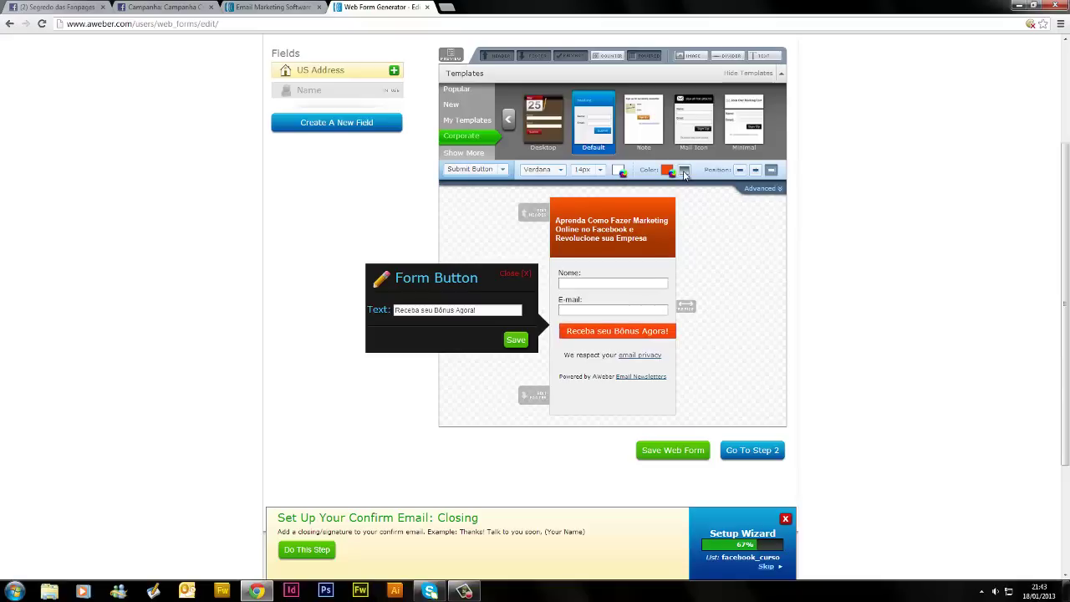
left_click(755, 170)
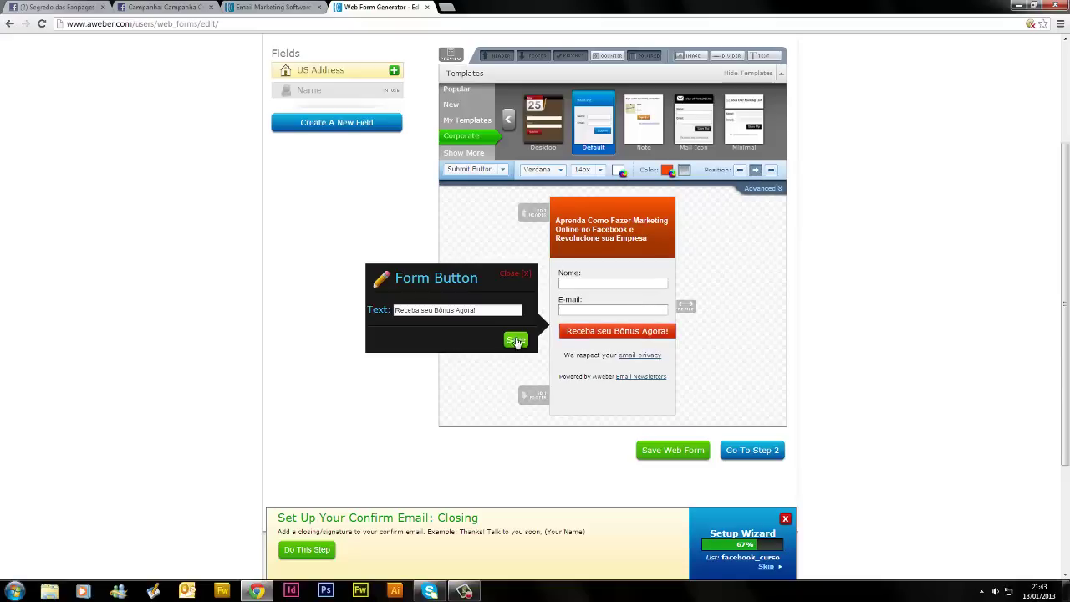
left_click(515, 340)
Delete 'seu' so the button reads 'Receba Bônus Agora!' and save
left_click(651, 331)
left_click(433, 310)
key("BackSpace")
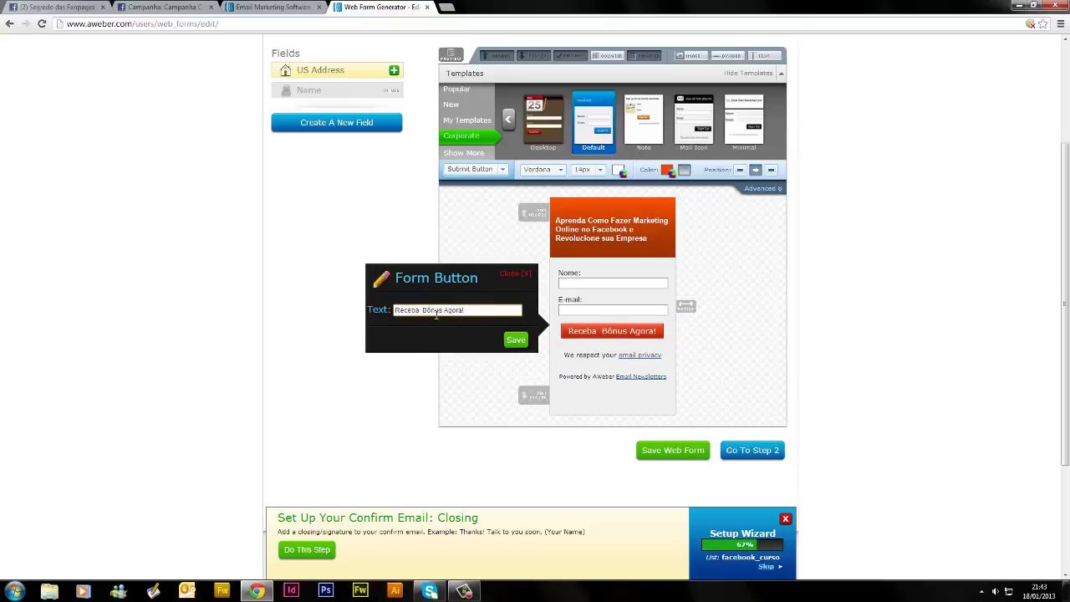
key("BackSpace")
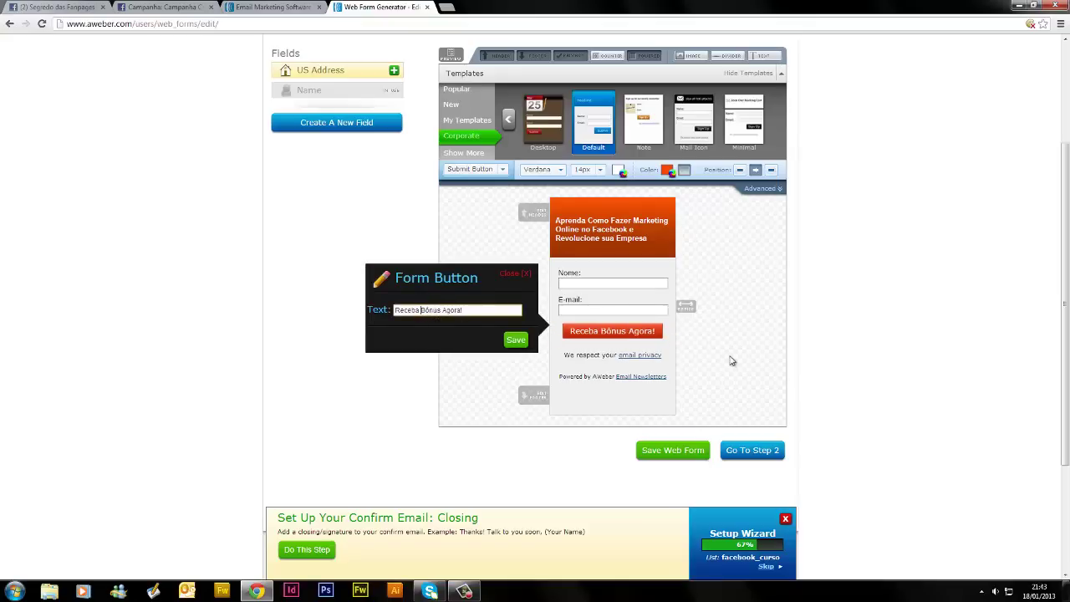
left_click(516, 339)
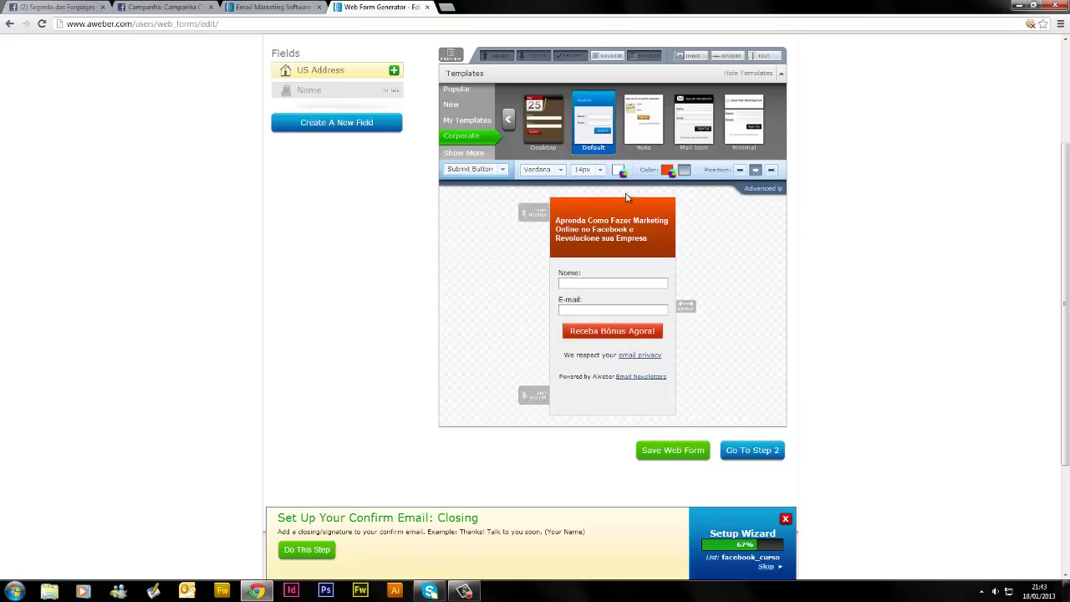
left_click(601, 170)
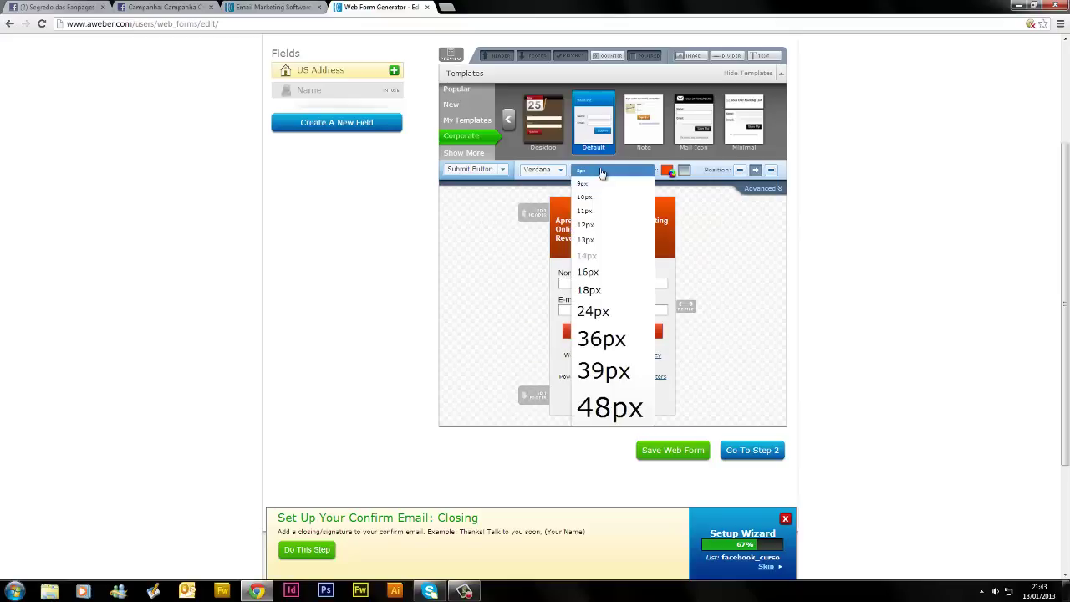
Set button text to 18px, widen the form, and delete the privacy, Powered by, footer and header rows
left_click(606, 290)
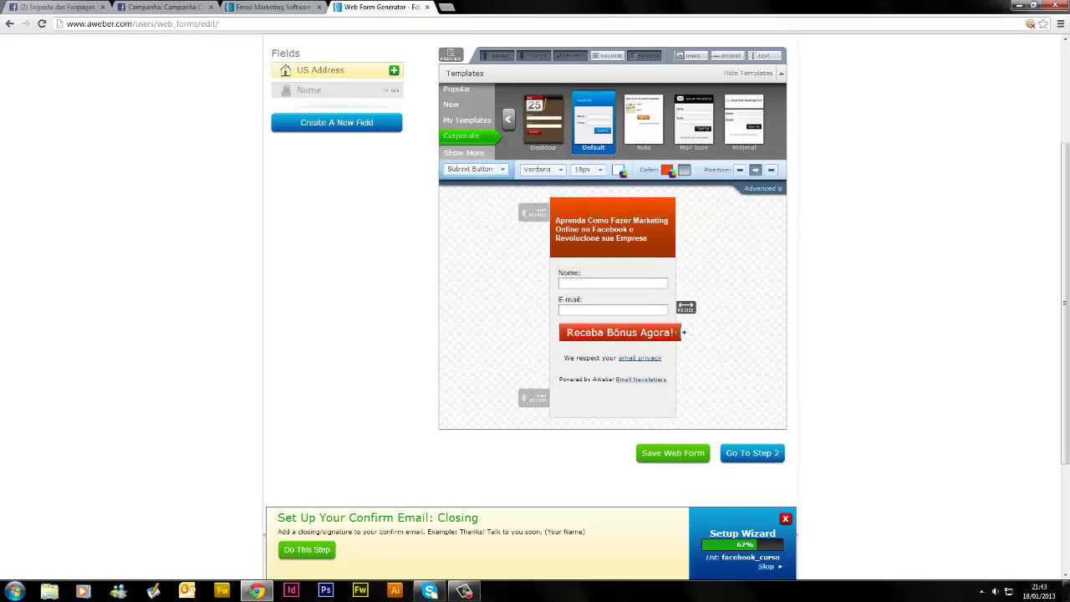
left_click_drag(684, 308, 693, 307)
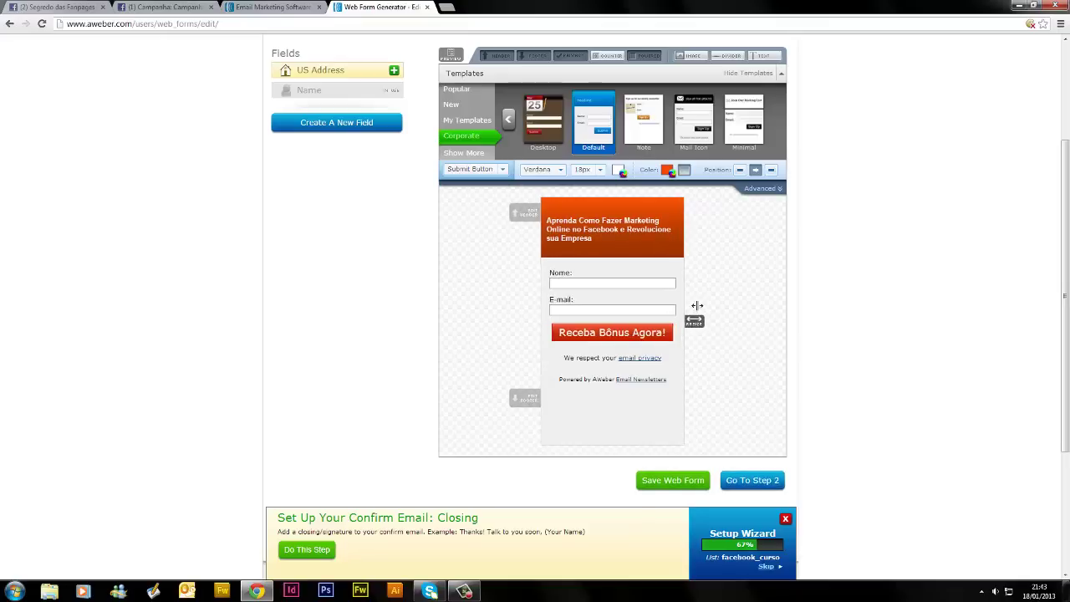
mouse_move(647, 359)
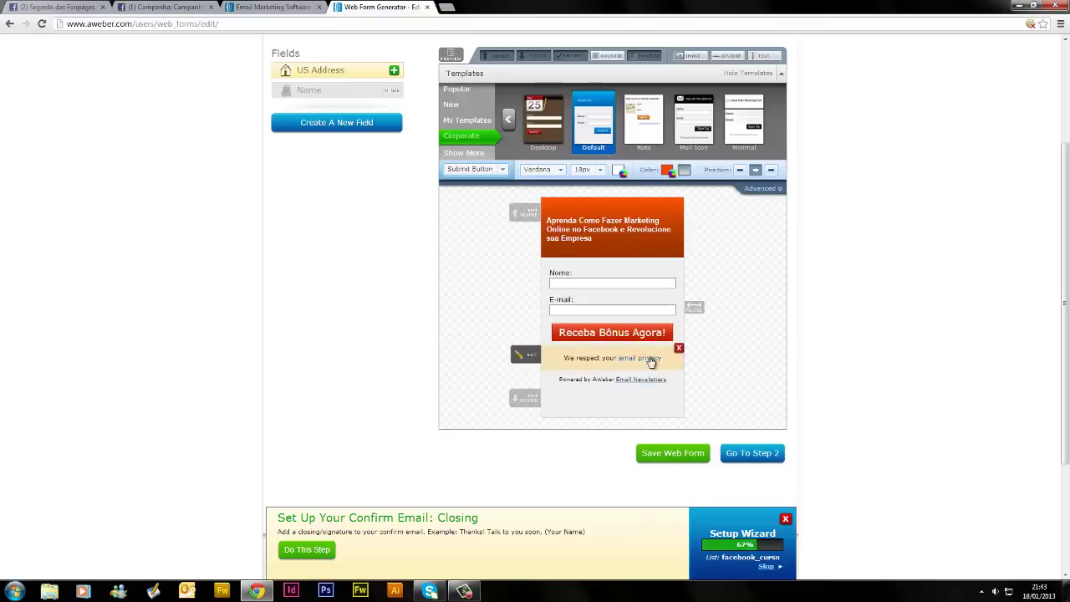
left_click(679, 351)
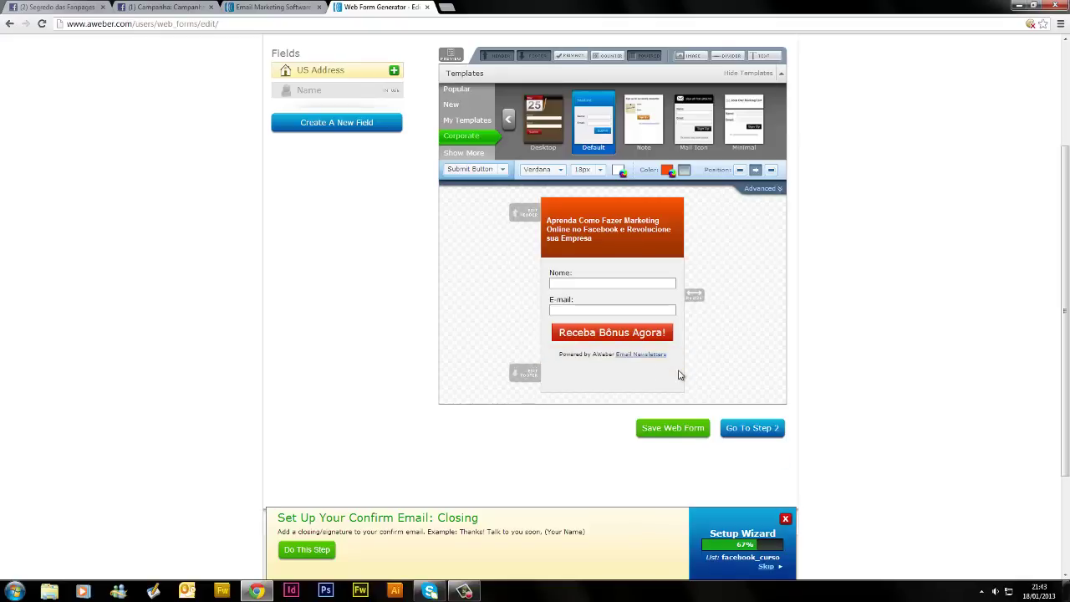
left_click(678, 350)
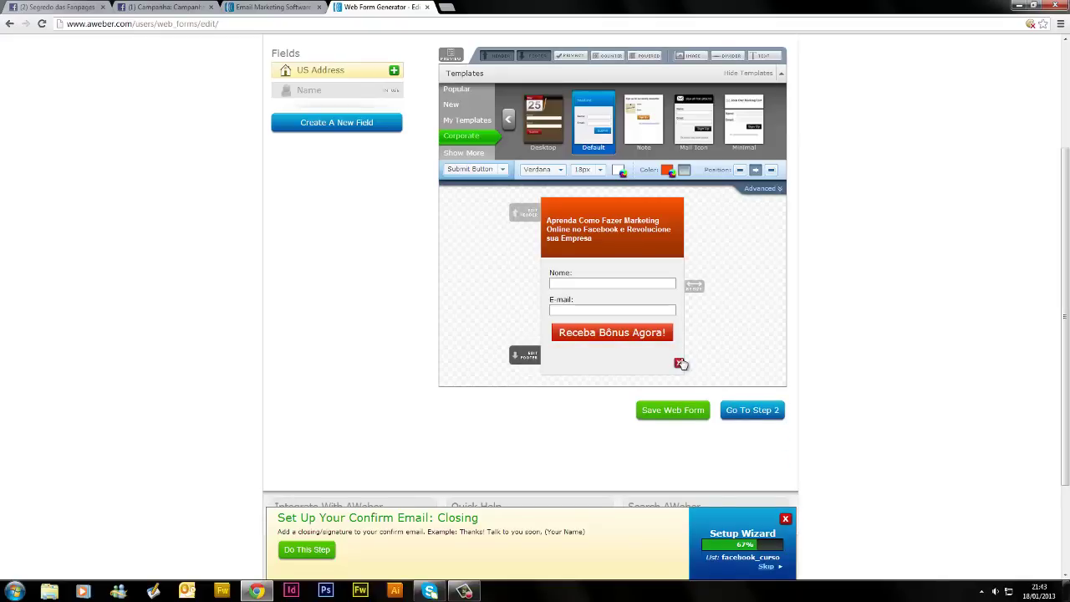
left_click(680, 363)
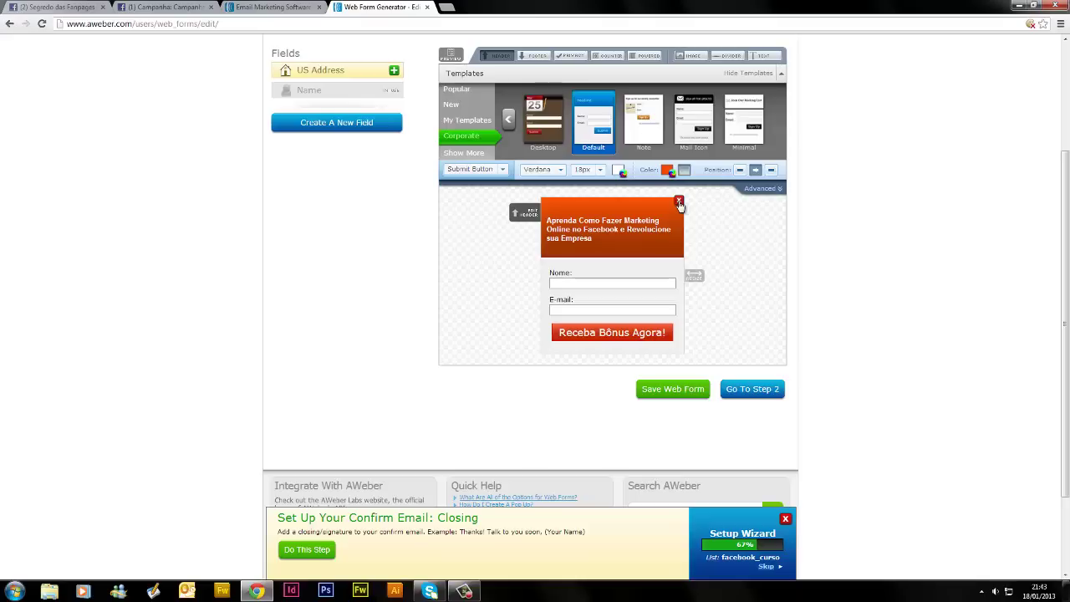
left_click(679, 202)
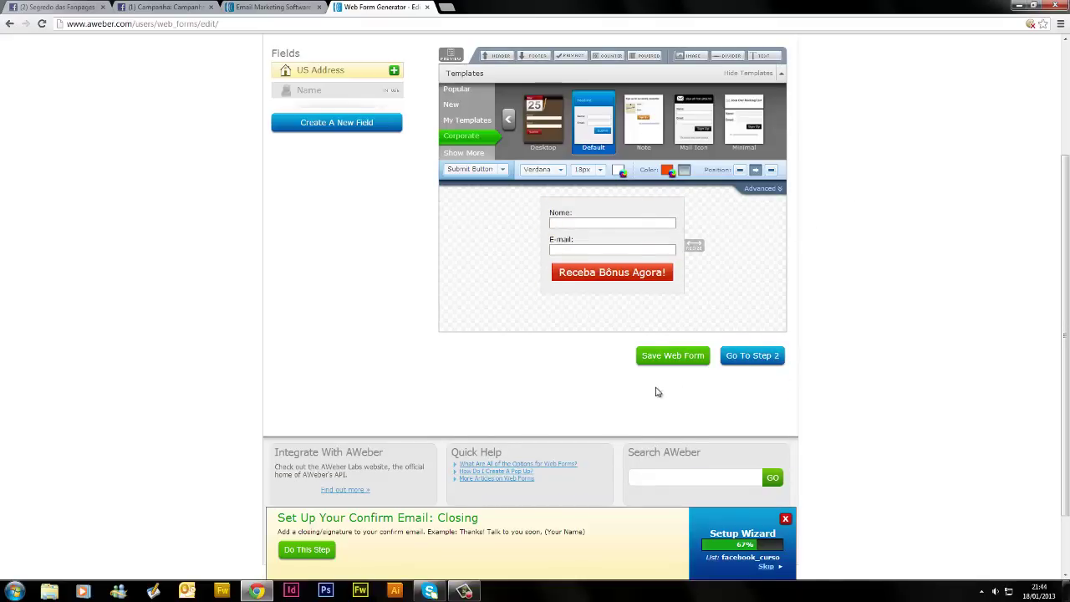
scroll(657, 389, "down", 1)
Save the web form, go to Step 2, and rename it Form_fanpage
left_click(670, 301)
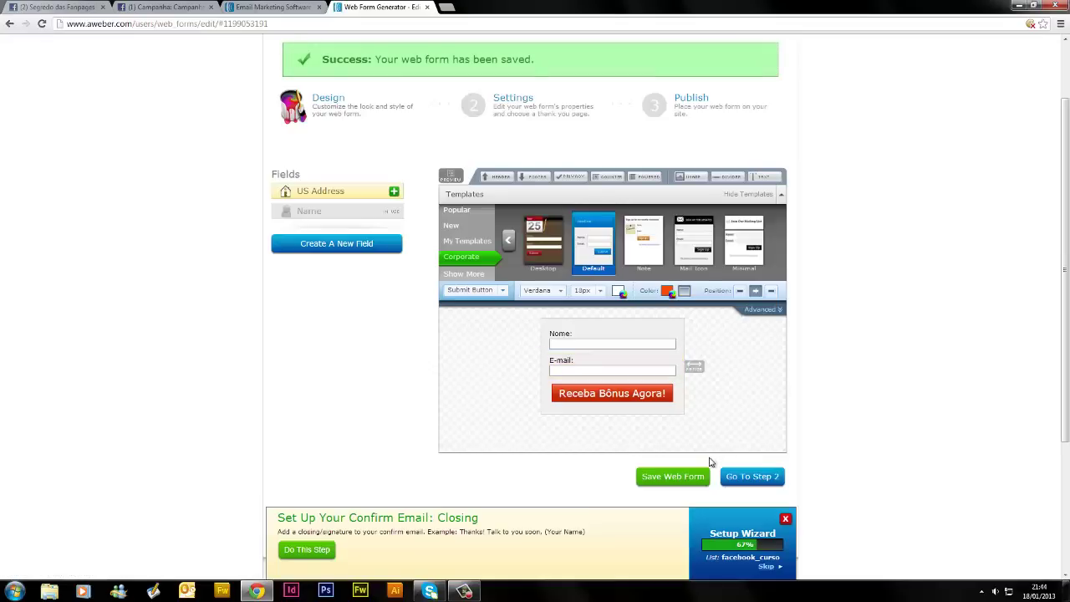
left_click(746, 481)
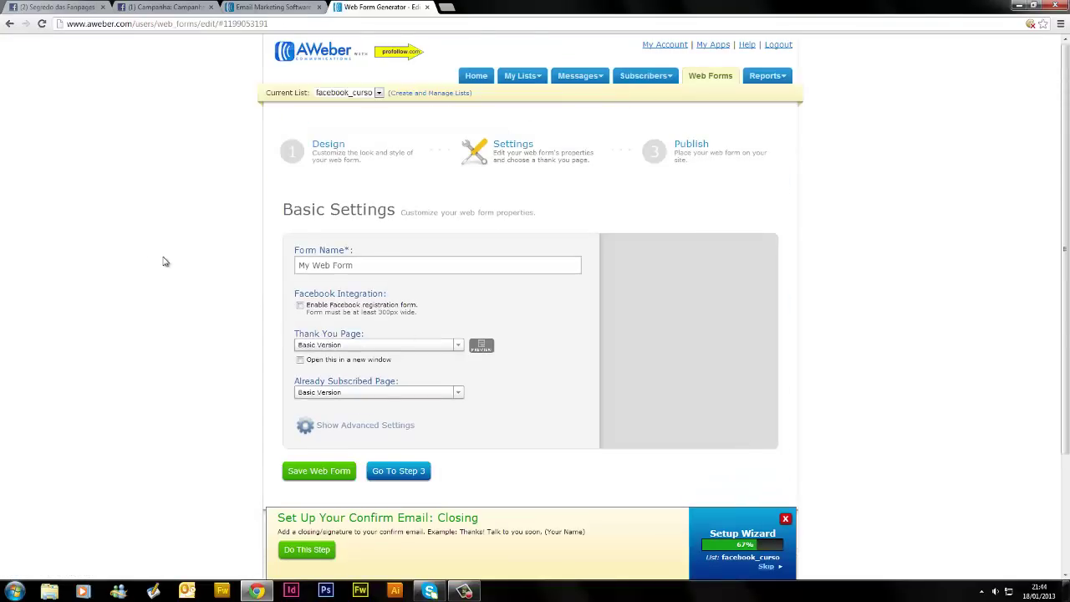
scroll(325, 151, "down", 2)
scroll(352, 136, "up", 1)
left_click(365, 169)
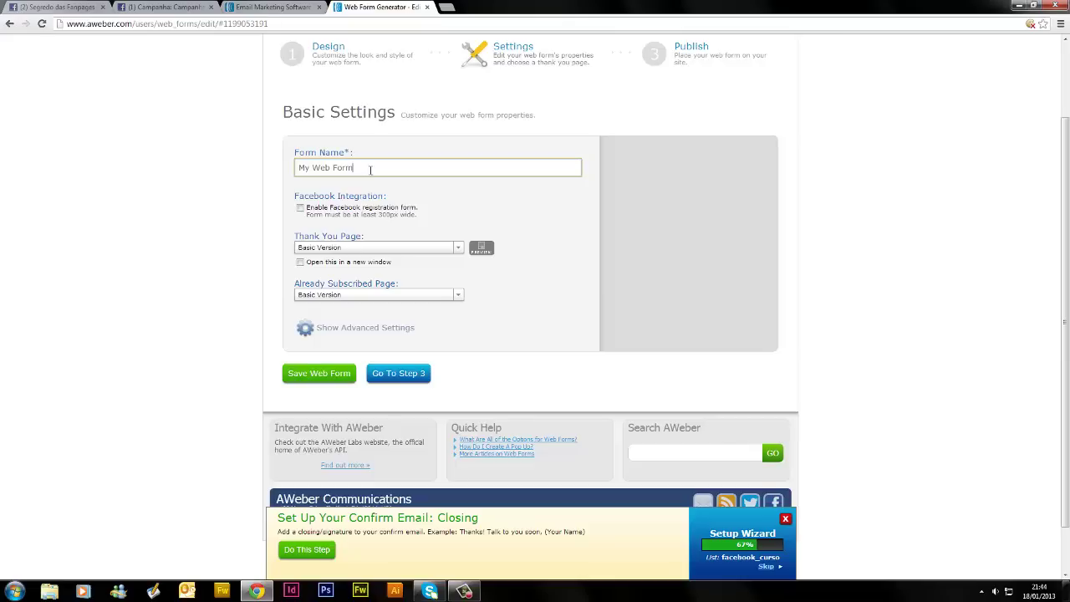
left_click_drag(362, 171, 266, 162)
type("Form_fanpage")
Set the Thank You Page to Custom Page, then open a new browser tab
left_click(331, 247)
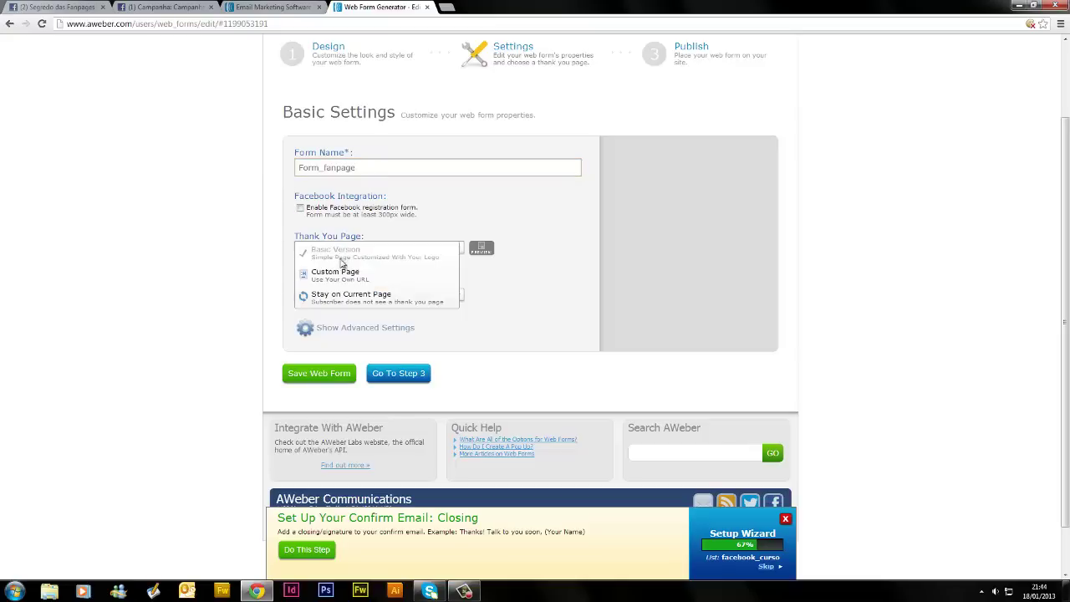
left_click(337, 275)
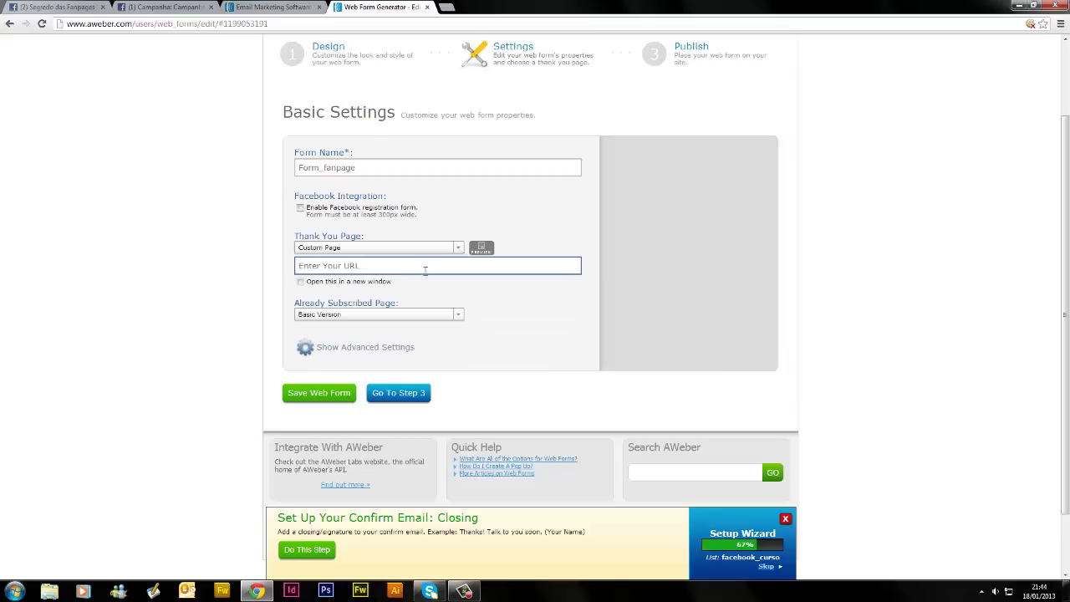
left_click(410, 270)
left_click_drag(408, 267, 269, 260)
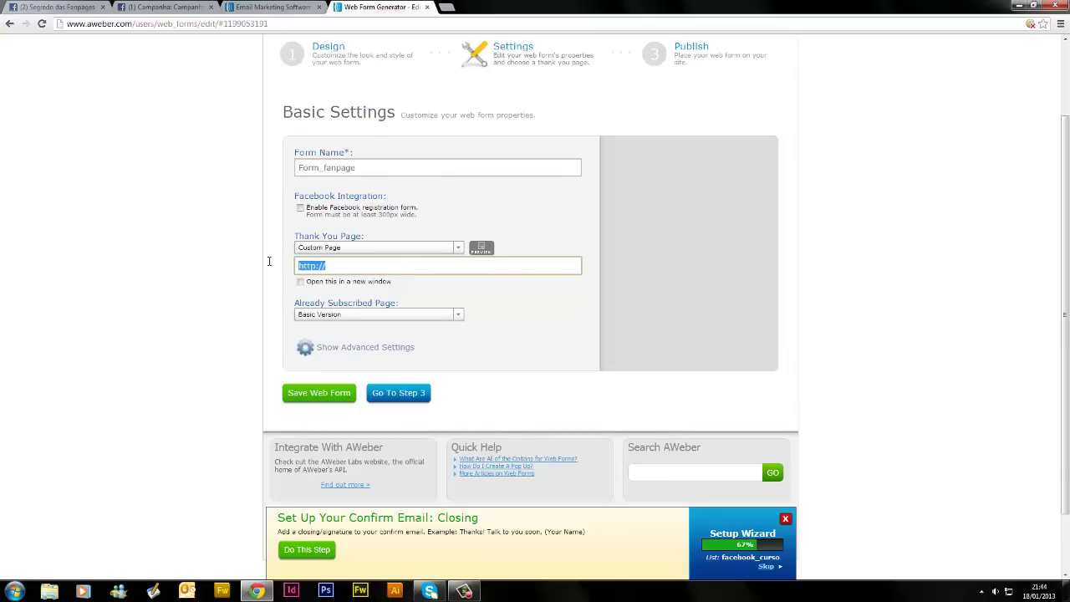
type("Como Fazer Marketing Online no Facebook e Revolucione sua Empresa")
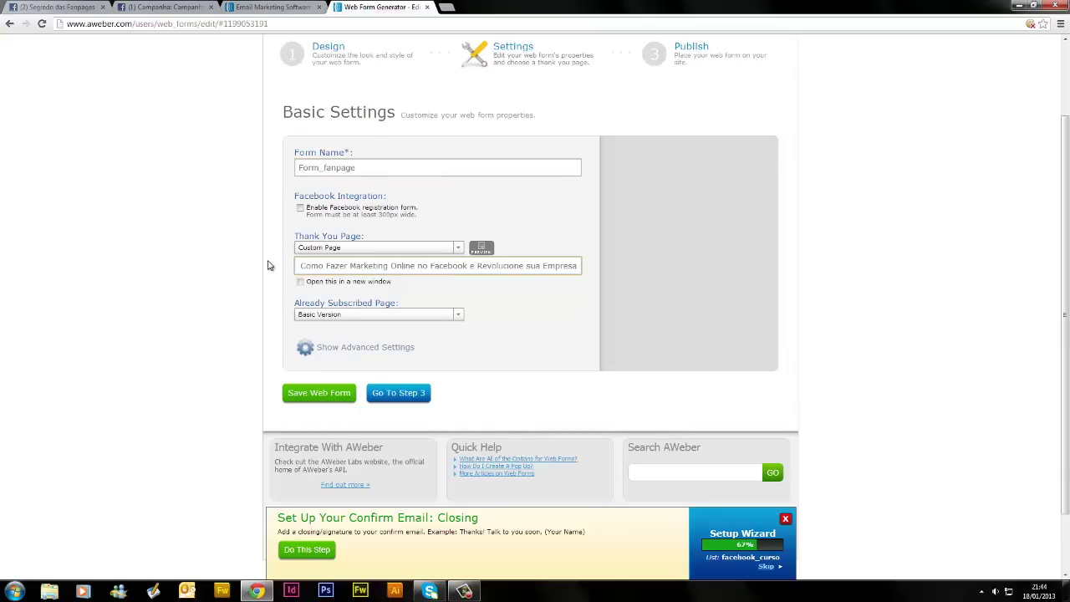
key("ctrl+z")
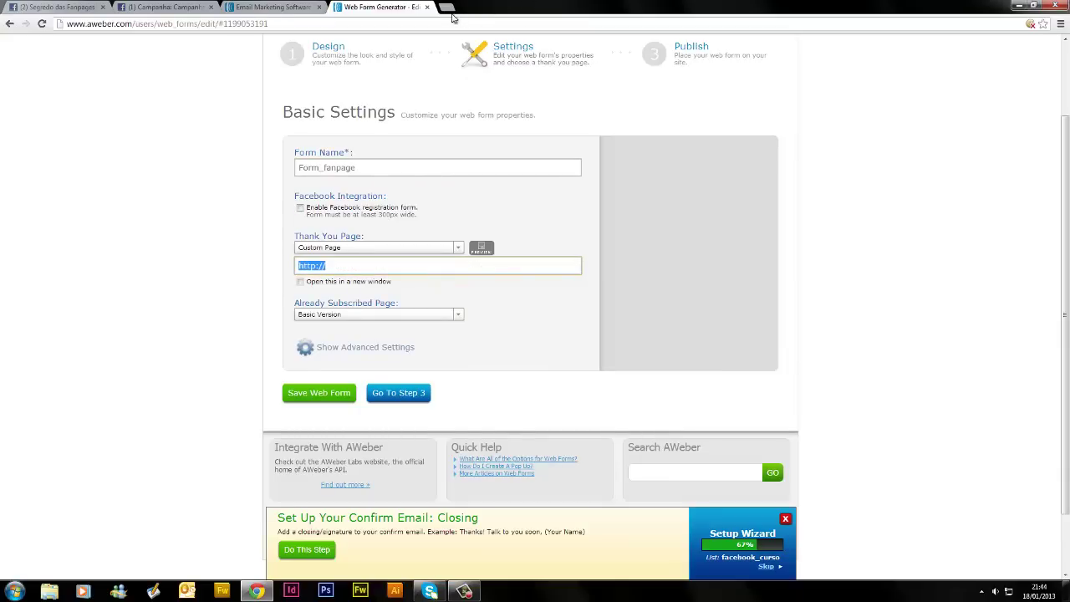
left_click(450, 9)
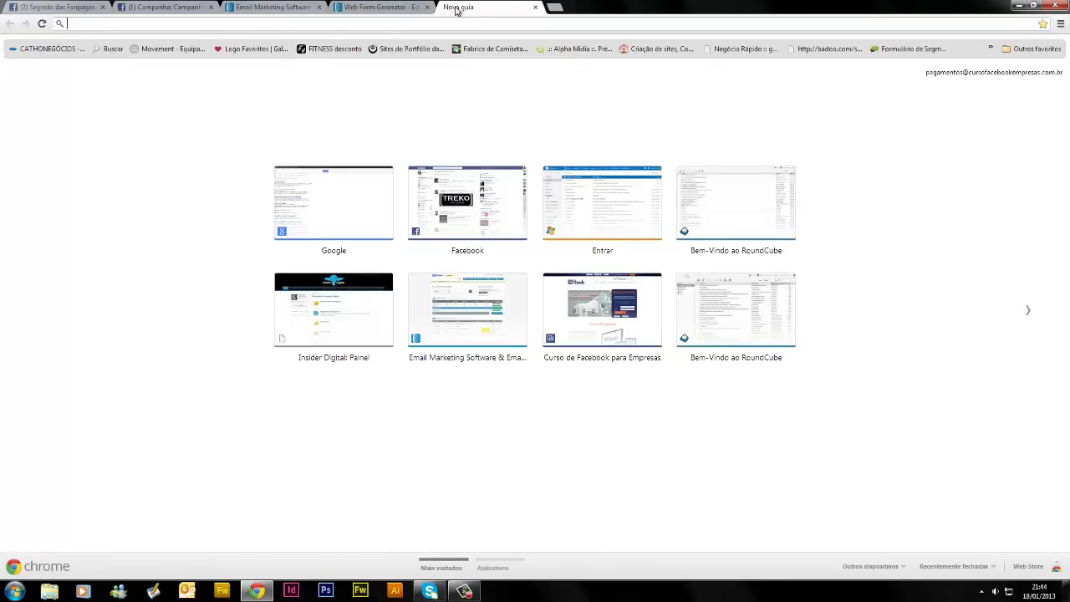
Open woncreative.com/curso-facebook/fanpage/obrigado.html in Chrome and select its full address
type("ww")
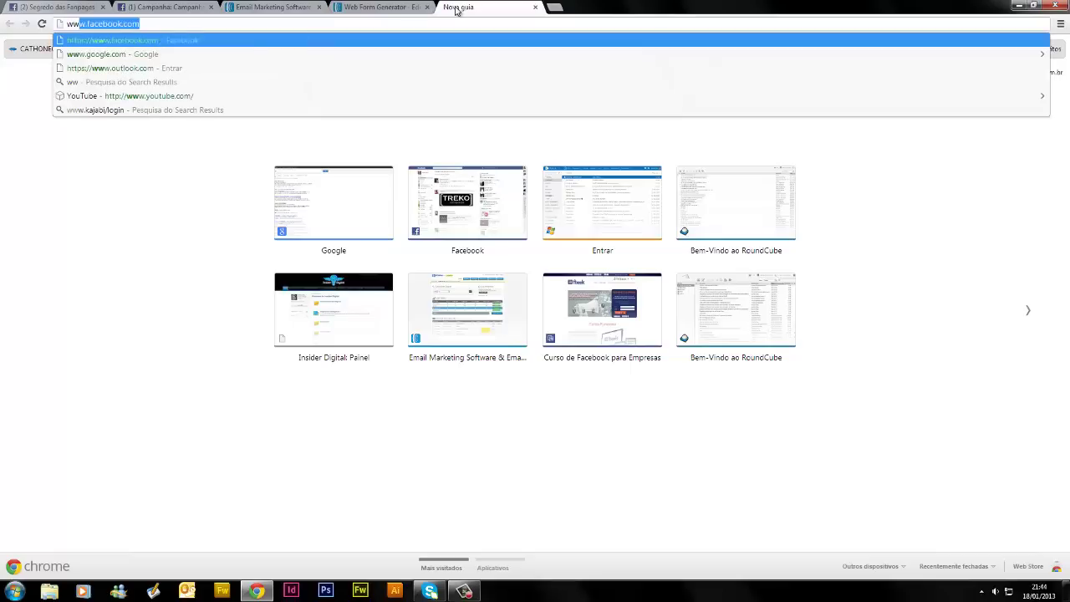
type("w.wonc")
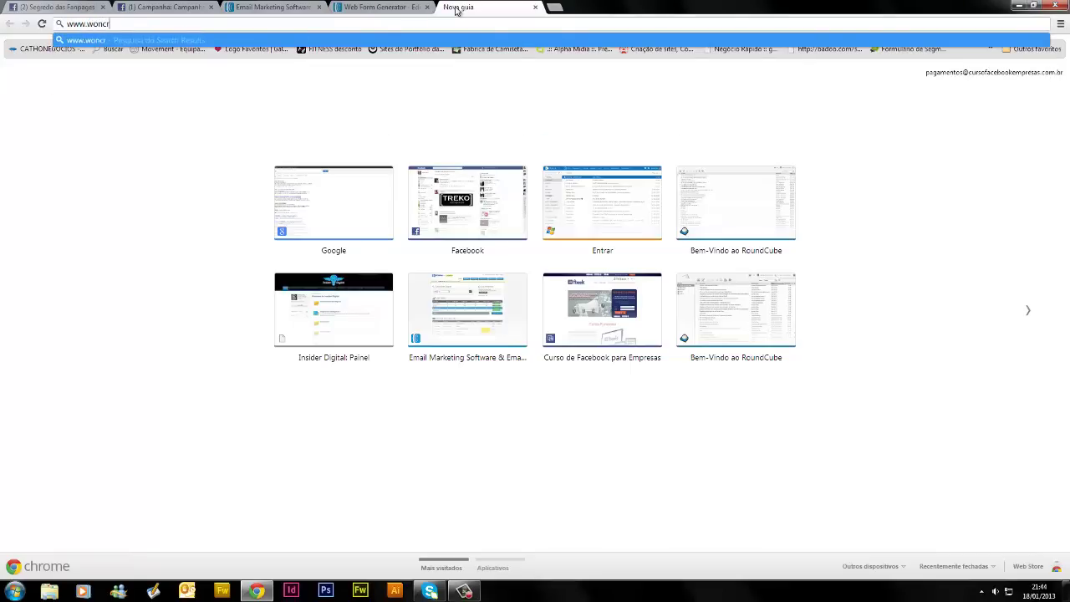
key("BackSpace")
key("BackSpace")
key("BackSpace")
key("BackSpace")
key("BackSpace")
key("BackSpace")
key("BackSpace")
key("BackSpace")
key("BackSpace")
key("BackSpace")
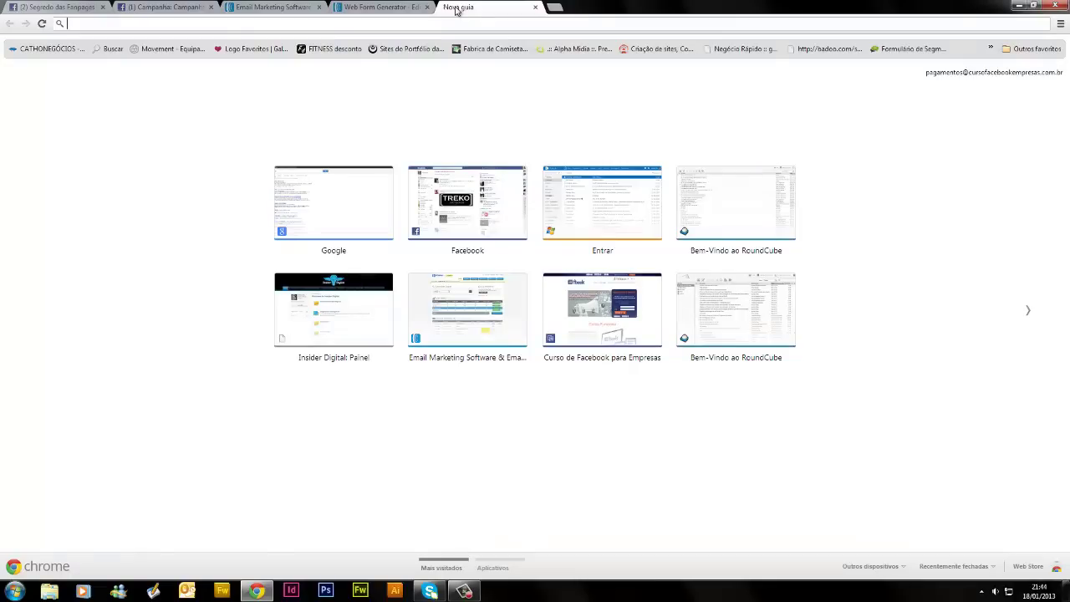
type("woncre")
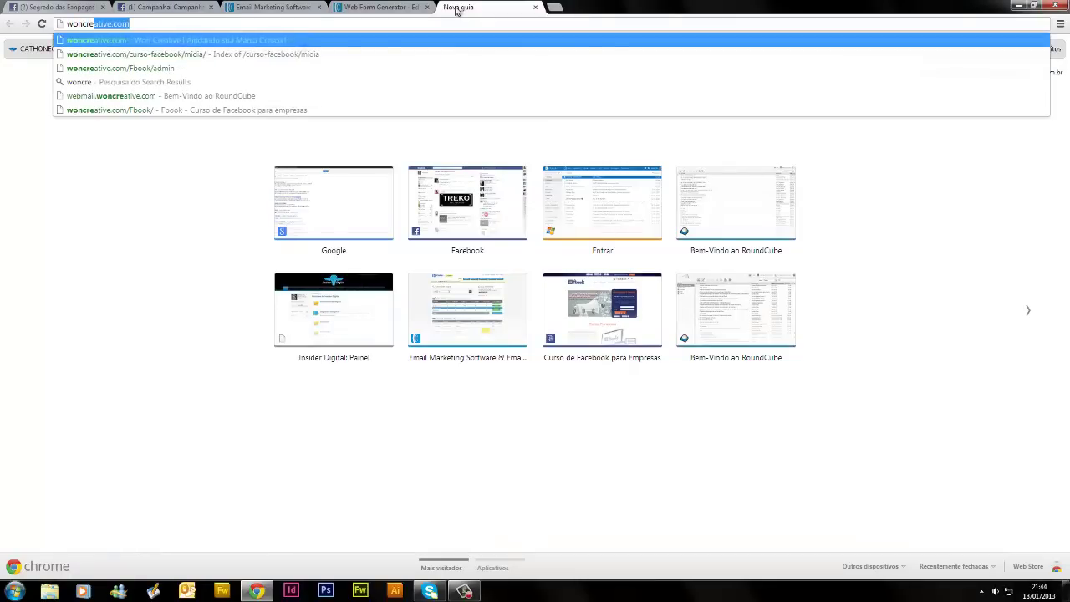
type("ative.com/")
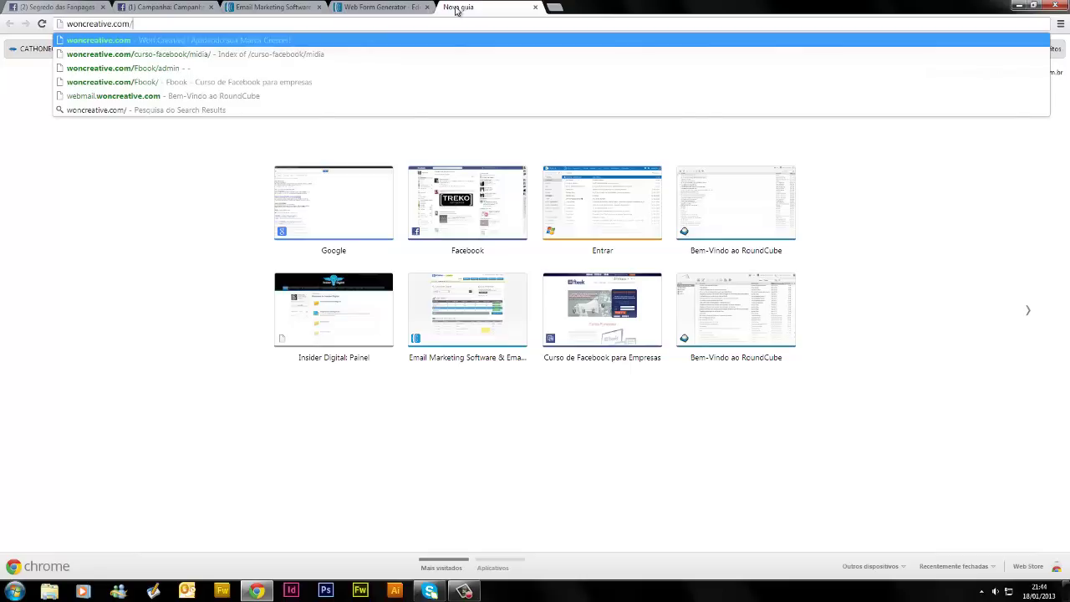
type("curso")
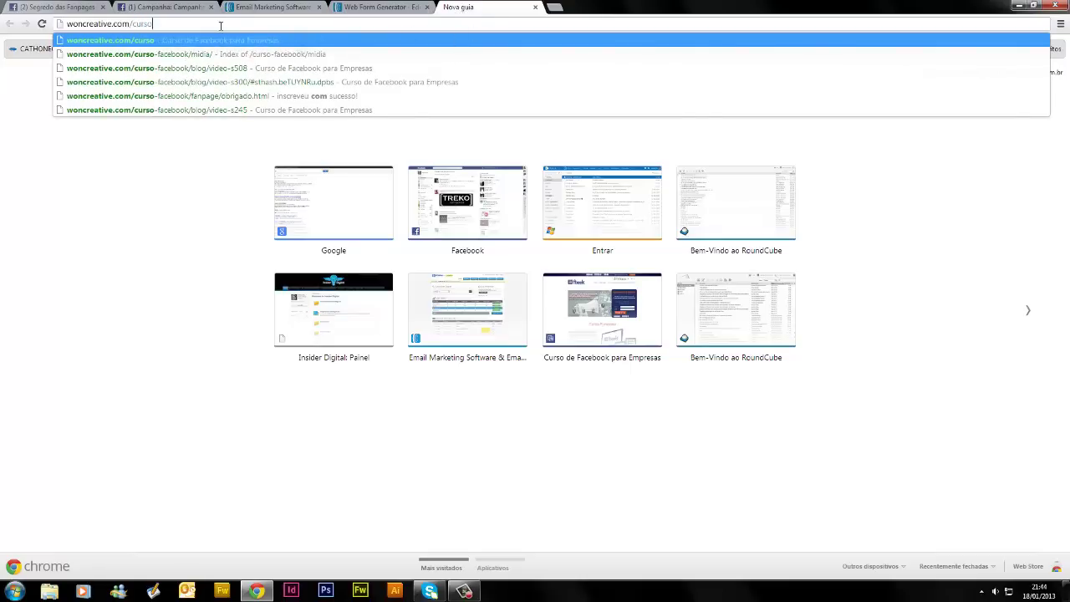
left_click(210, 53)
left_click_drag(191, 24, 239, 23)
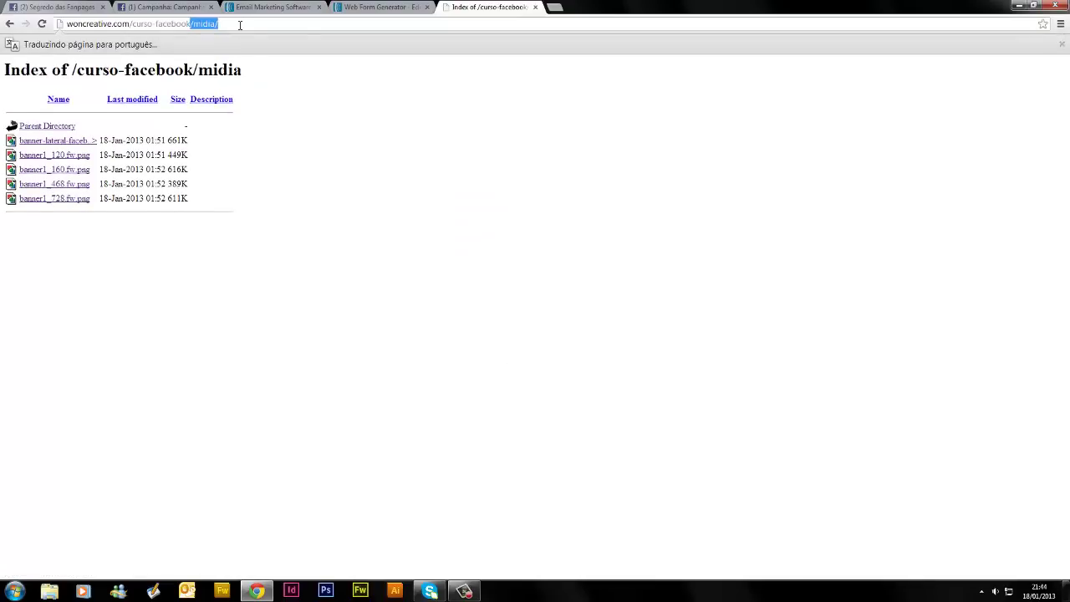
type("/fanpage")
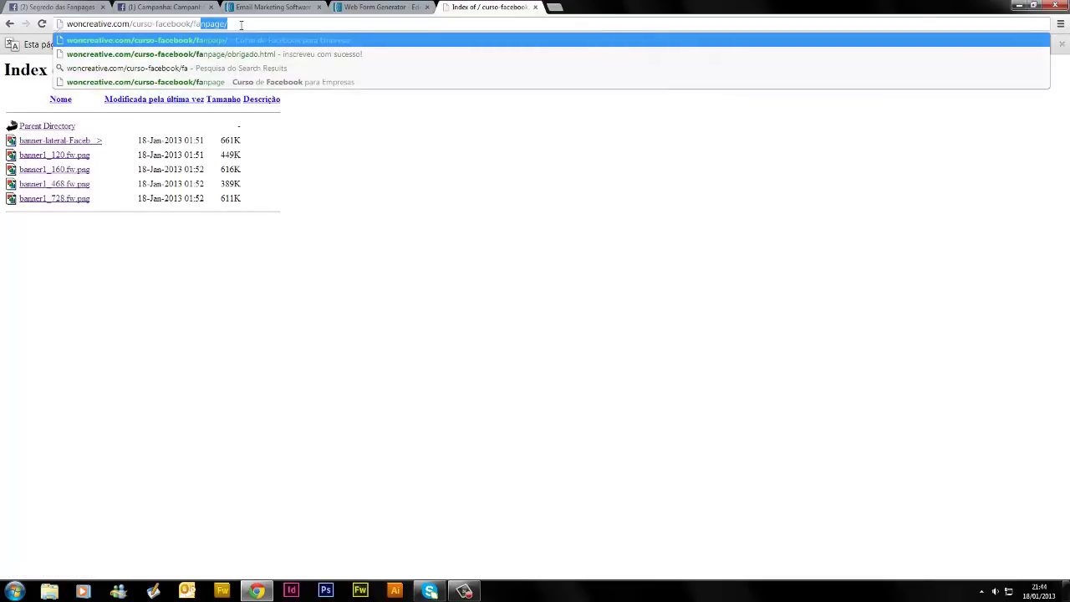
left_click(216, 54)
left_click(285, 23)
key("ctrl+c")
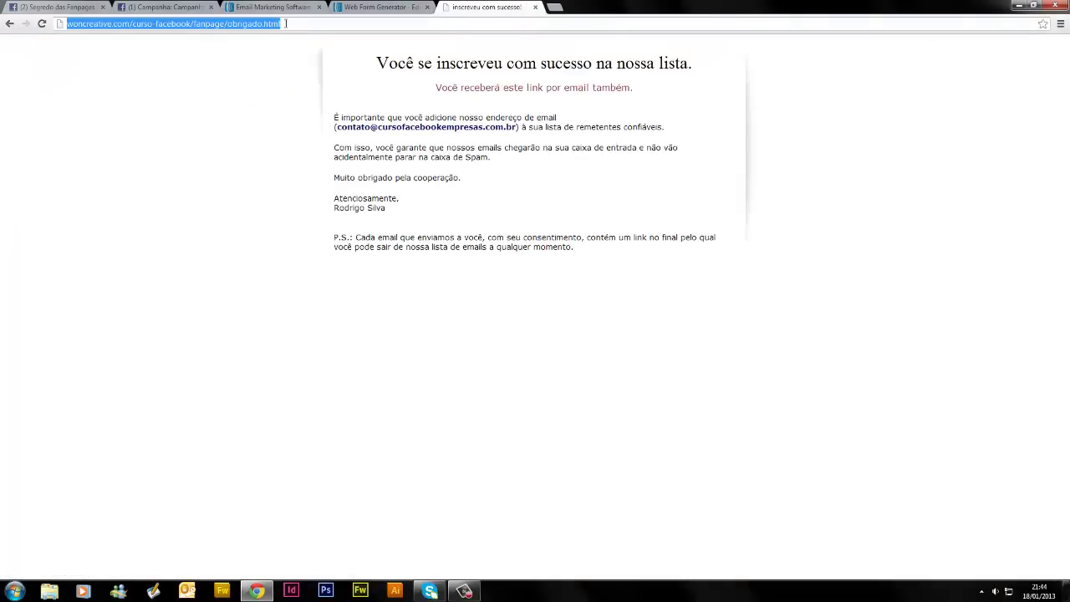
left_click(365, 7)
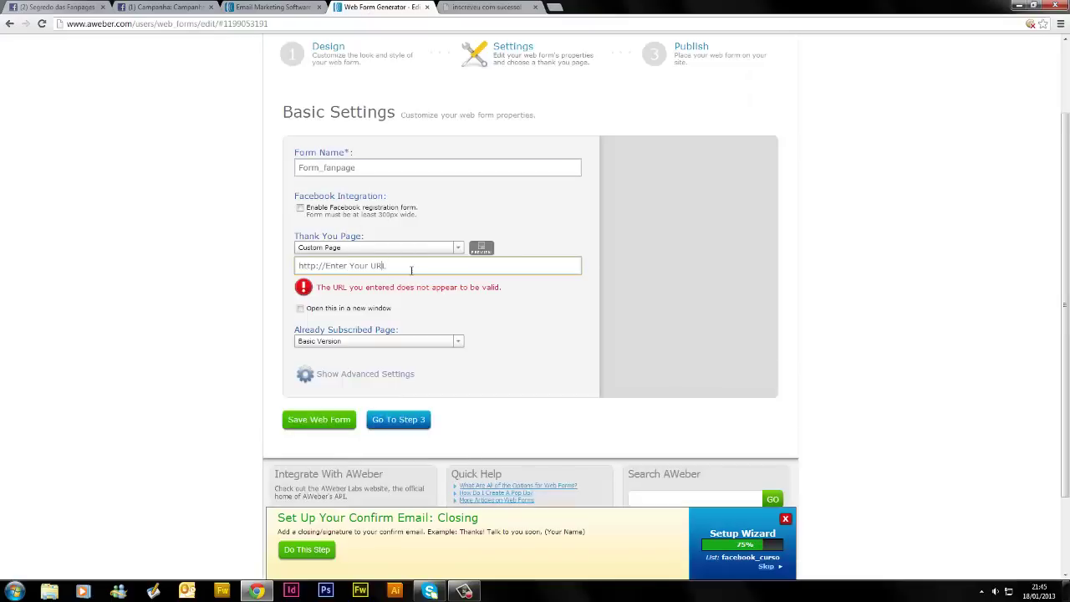
left_click_drag(412, 269, 279, 266)
key("BackSpace")
key("ctrl+v")
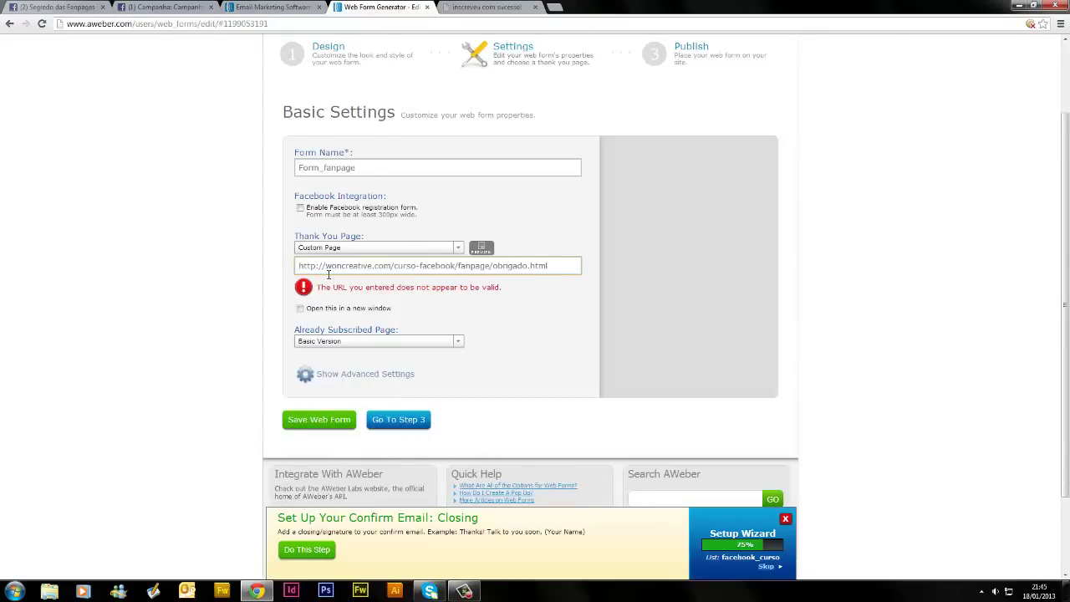
left_click(485, 7)
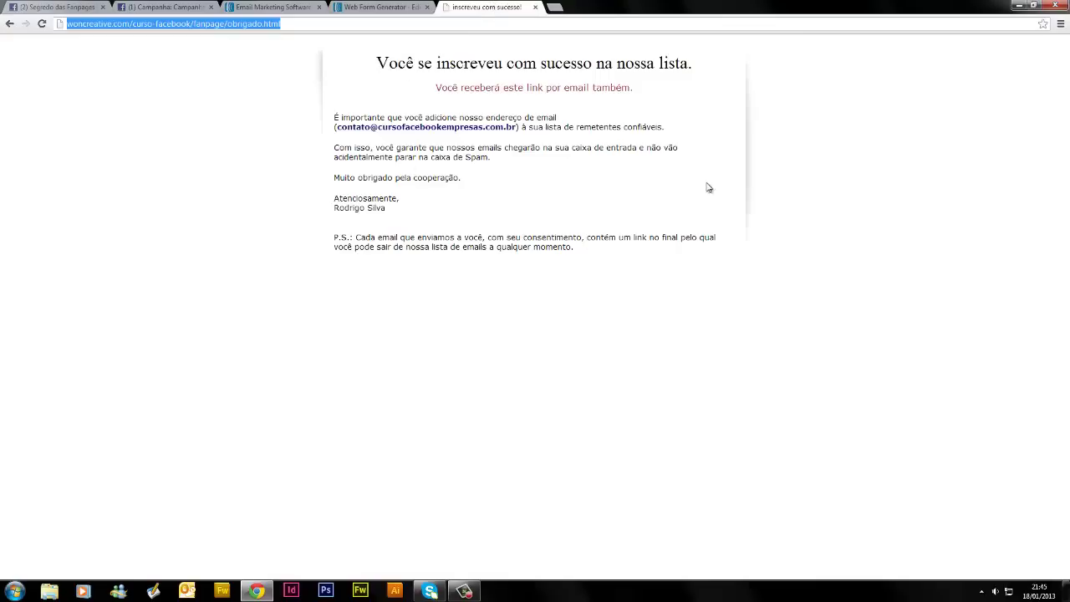
left_click_drag(325, 72, 628, 282)
left_click(629, 282)
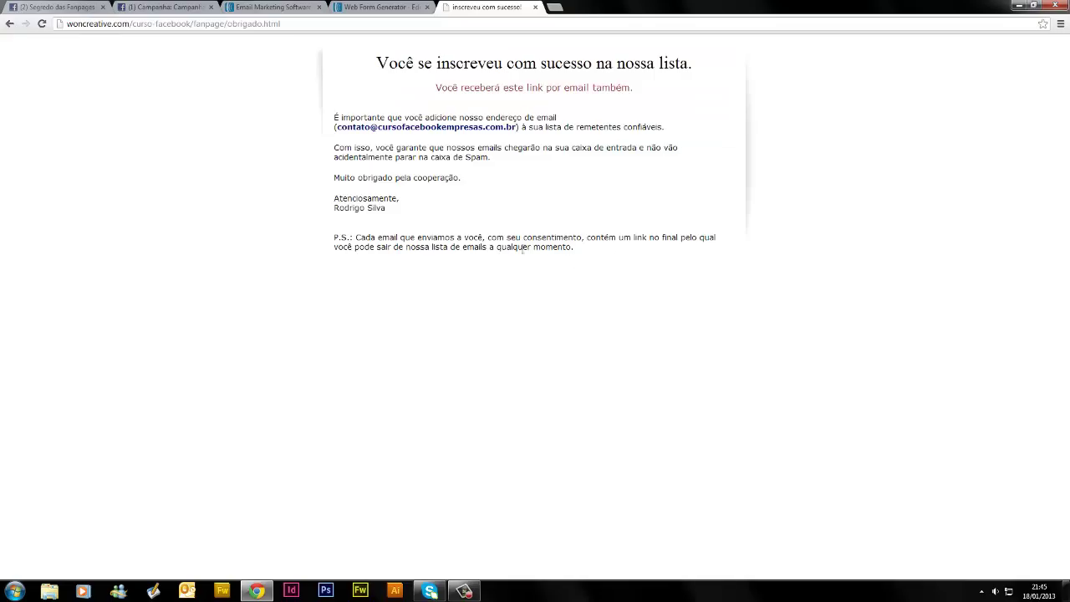
left_click(320, 24)
key("ctrl+c")
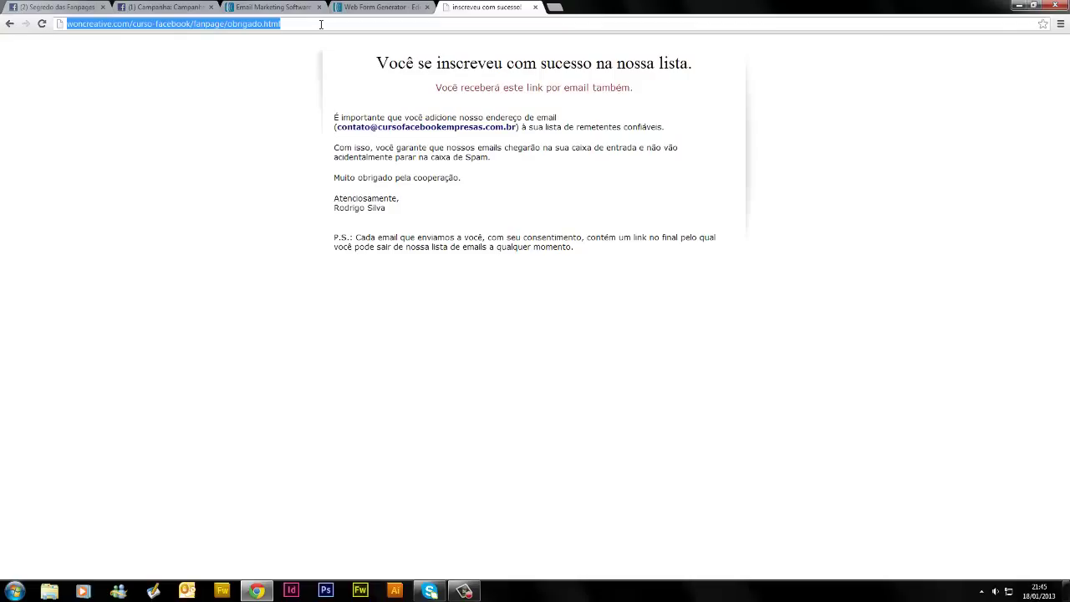
left_click(380, 7)
key("ctrl+v")
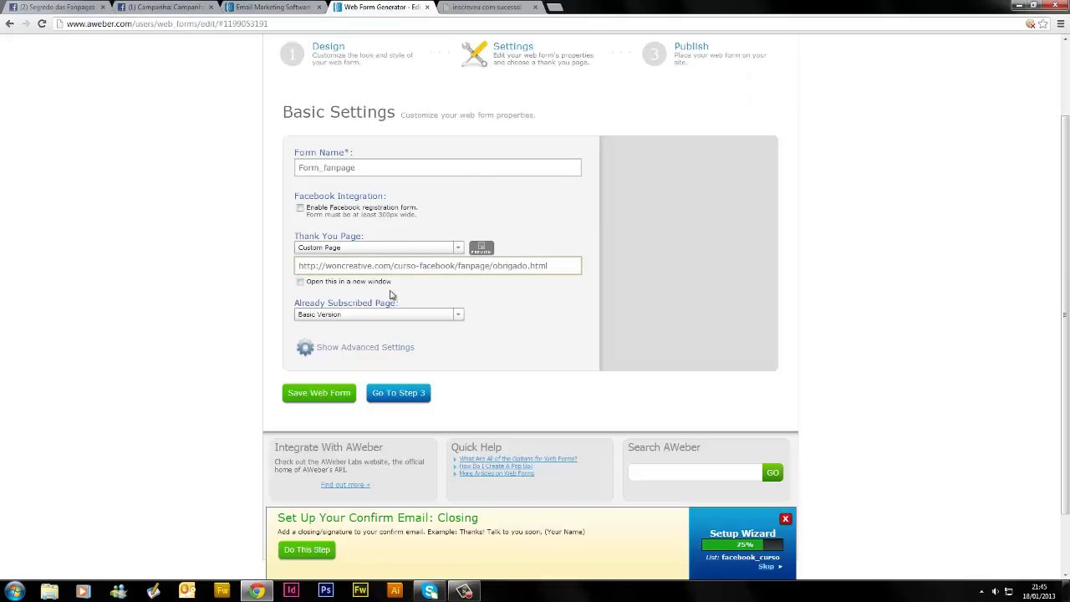
Set Already Subscribed Page to Custom Page using the same obrigado.html URL
left_click(378, 319)
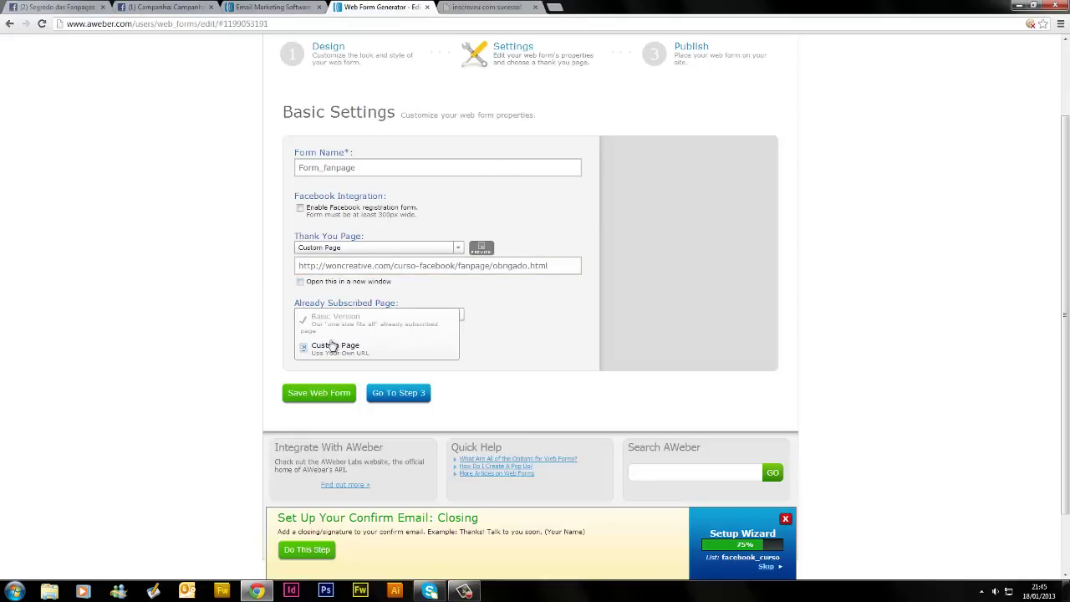
left_click(364, 349)
left_click(363, 332)
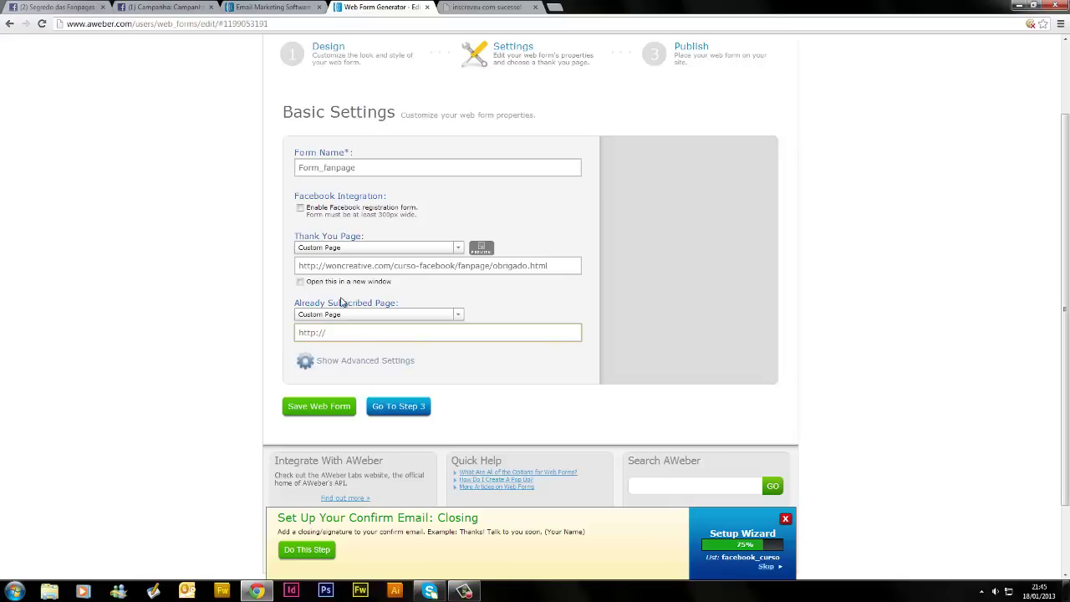
key("ctrl+a")
key("ctrl+v")
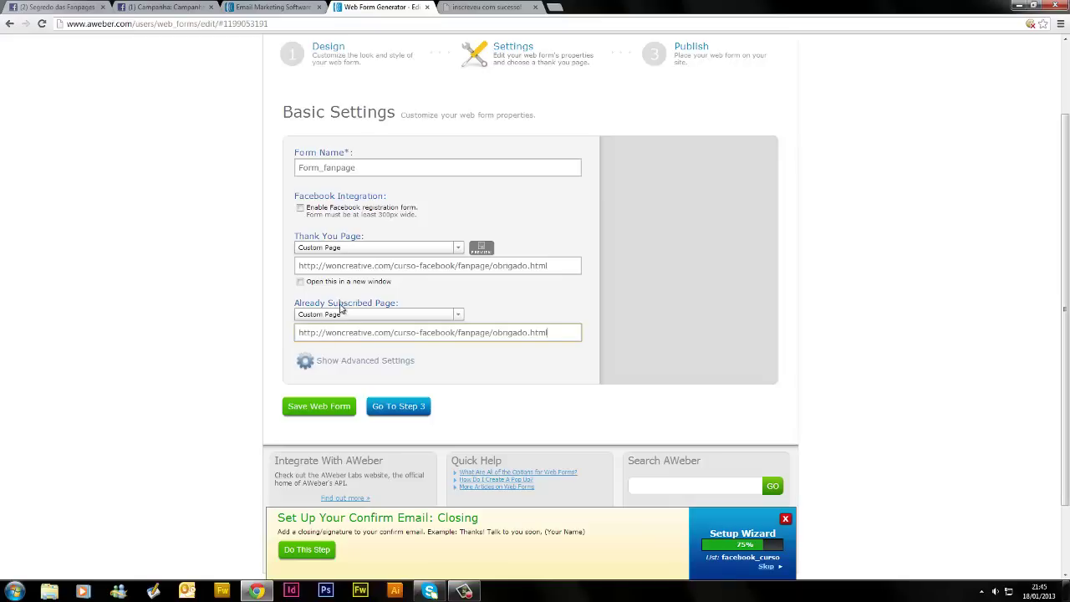
left_click(281, 302)
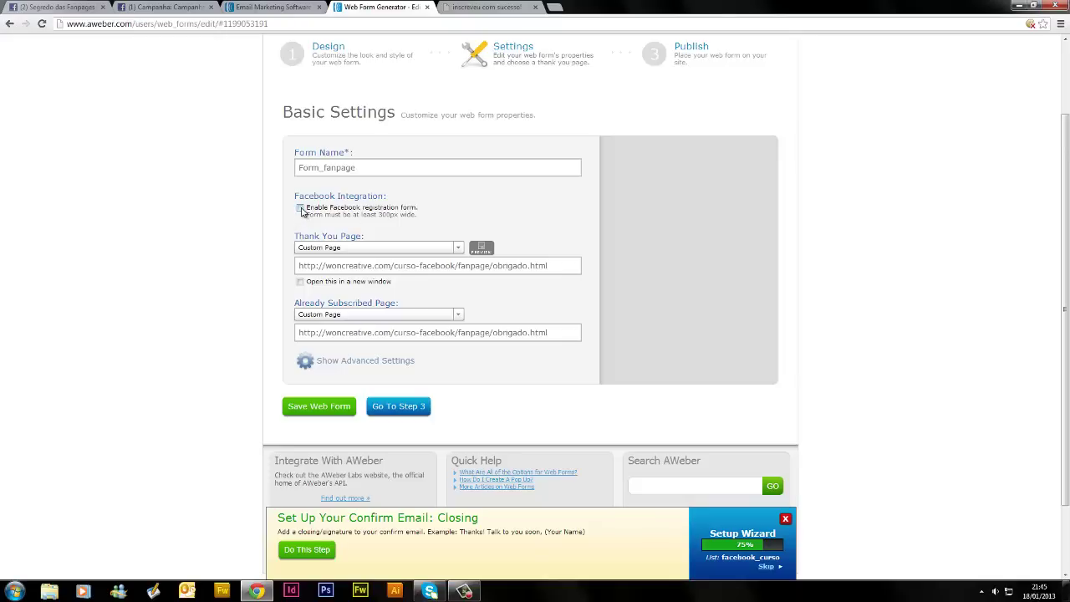
Tick 'Enable Facebook registration form' and save the Form_fanpage web form
left_click(300, 208)
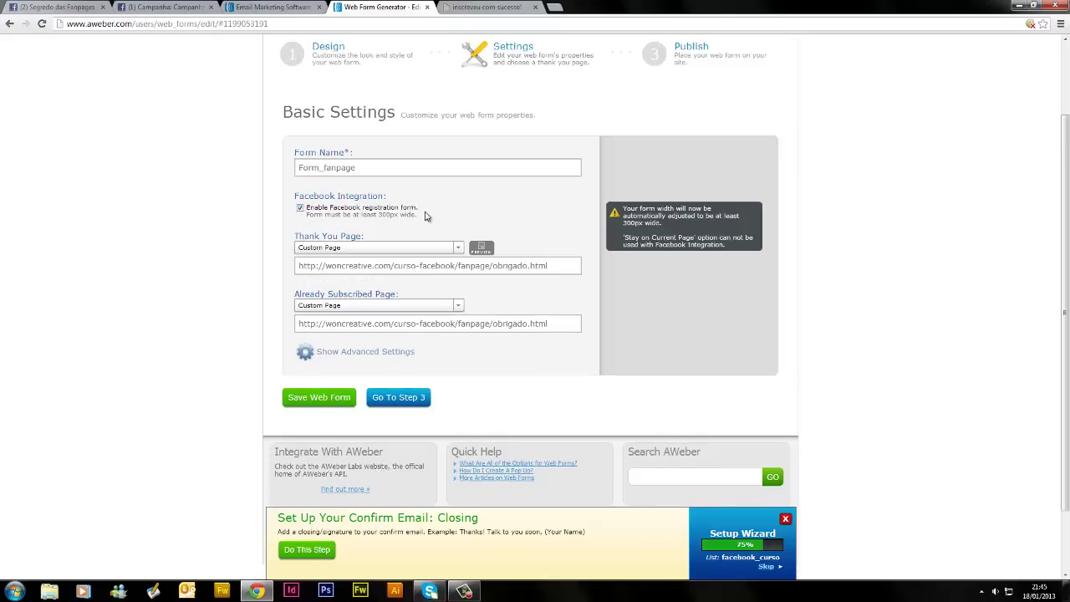
left_click(37, 5)
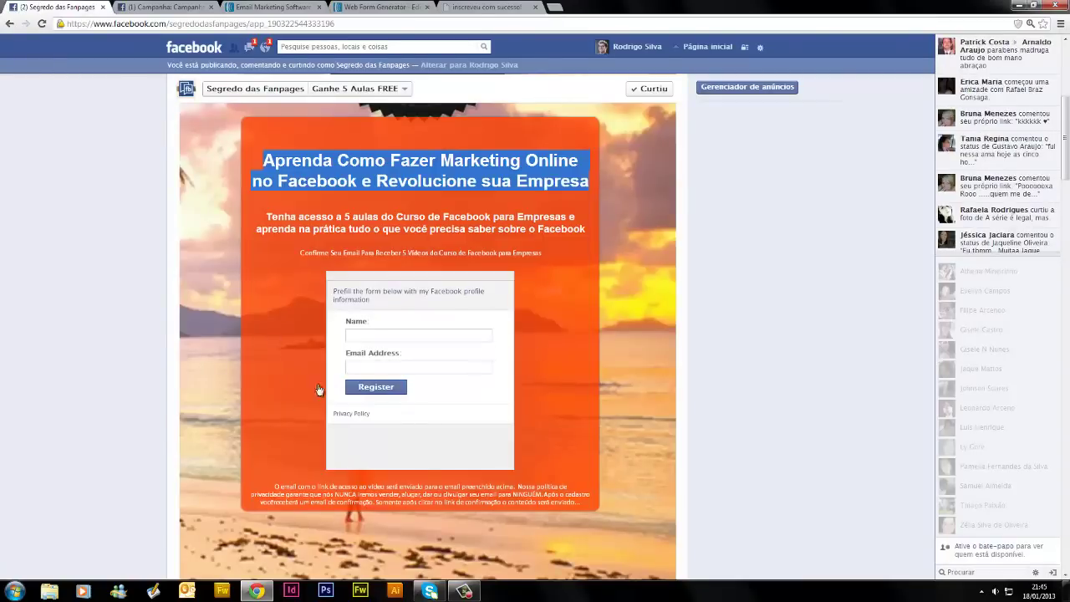
left_click(477, 7)
left_click(373, 9)
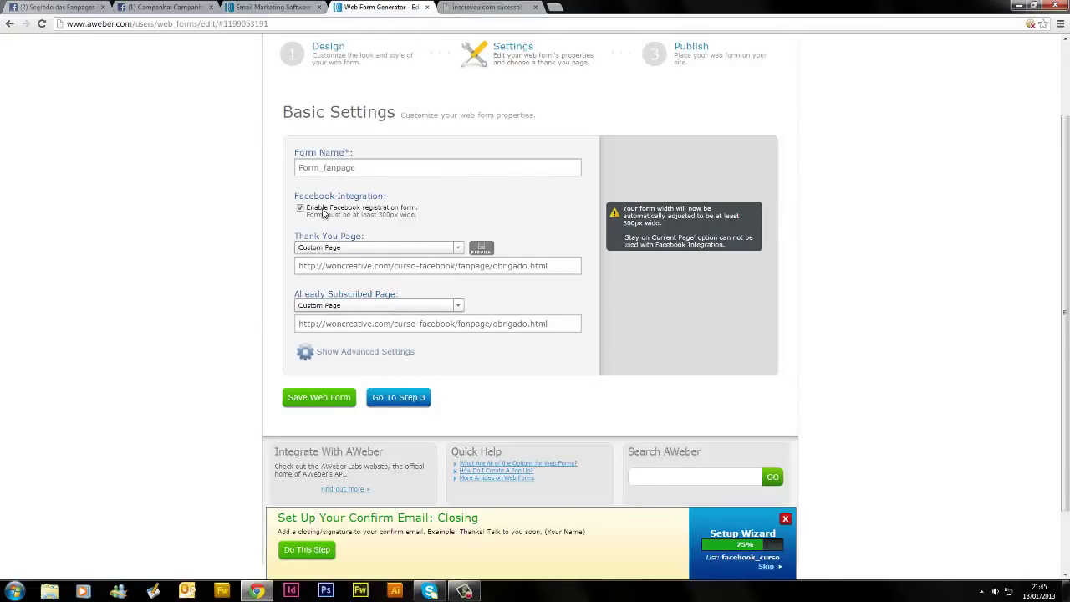
left_click(316, 398)
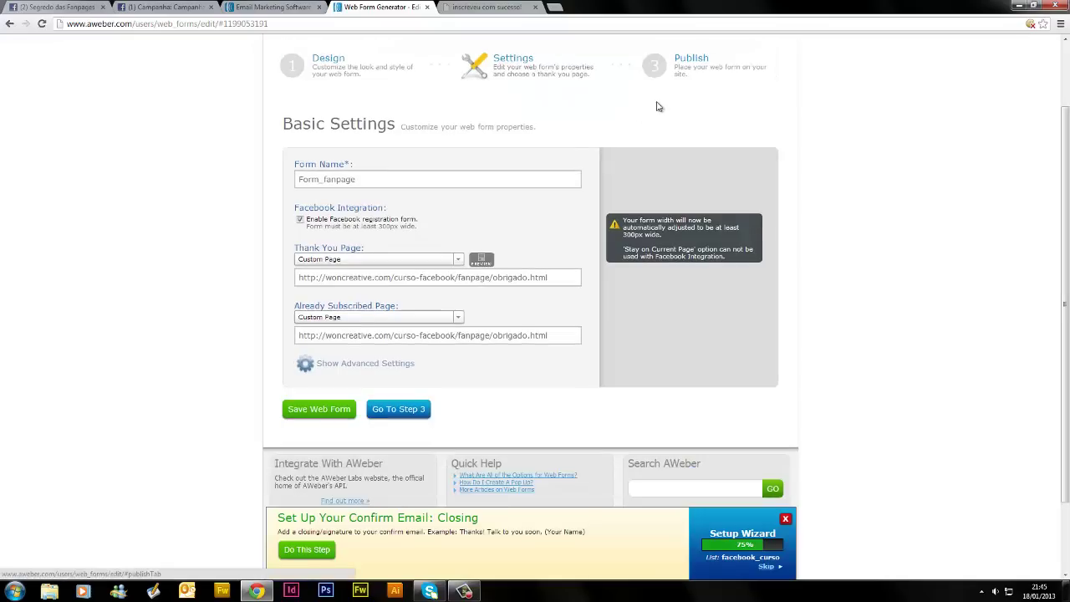
Go to Step 3, choose 'I Will Install My Form' and select the Javascript Snippet
left_click(410, 416)
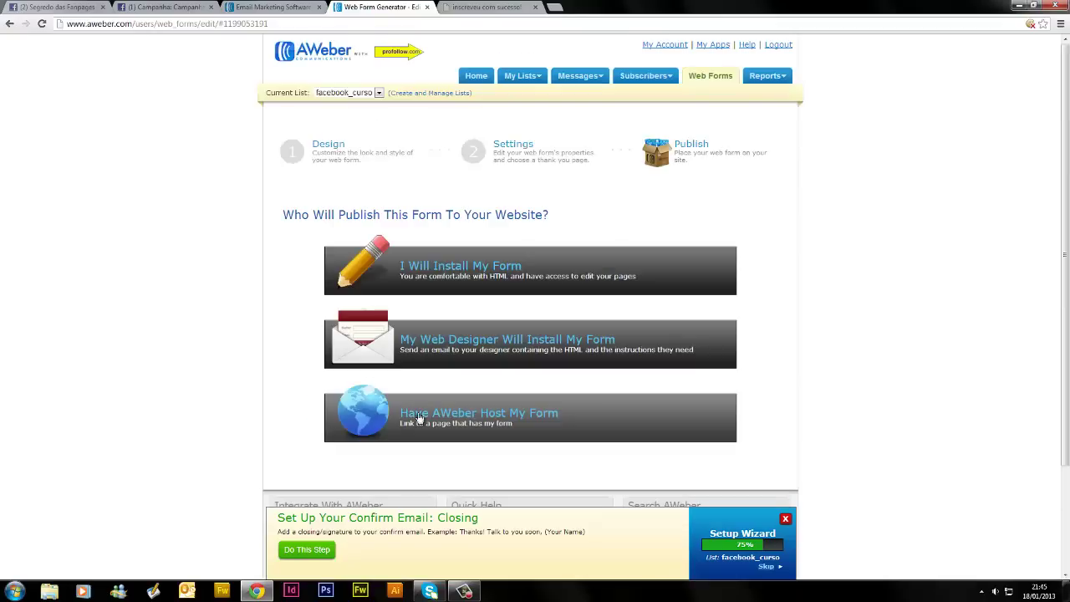
left_click(567, 280)
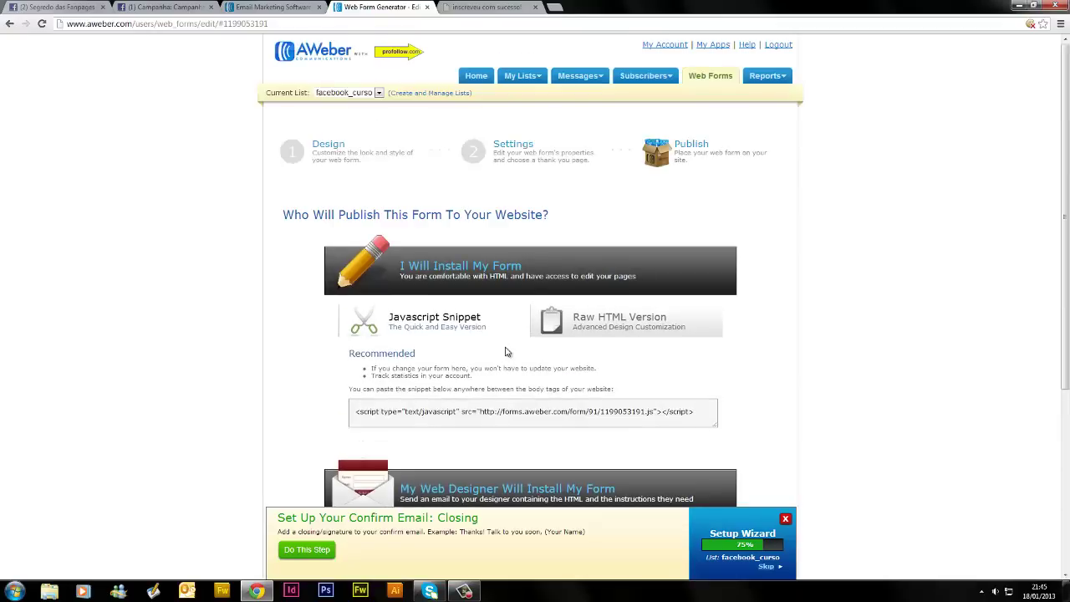
scroll(504, 352, "down", 1)
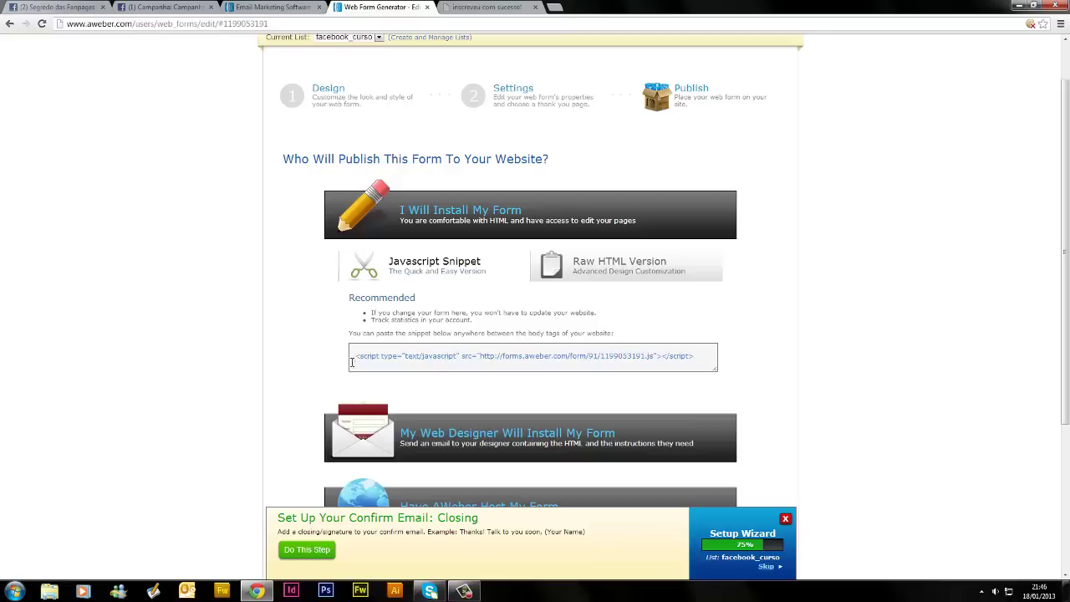
left_click(397, 358)
left_click_drag(566, 358, 702, 361)
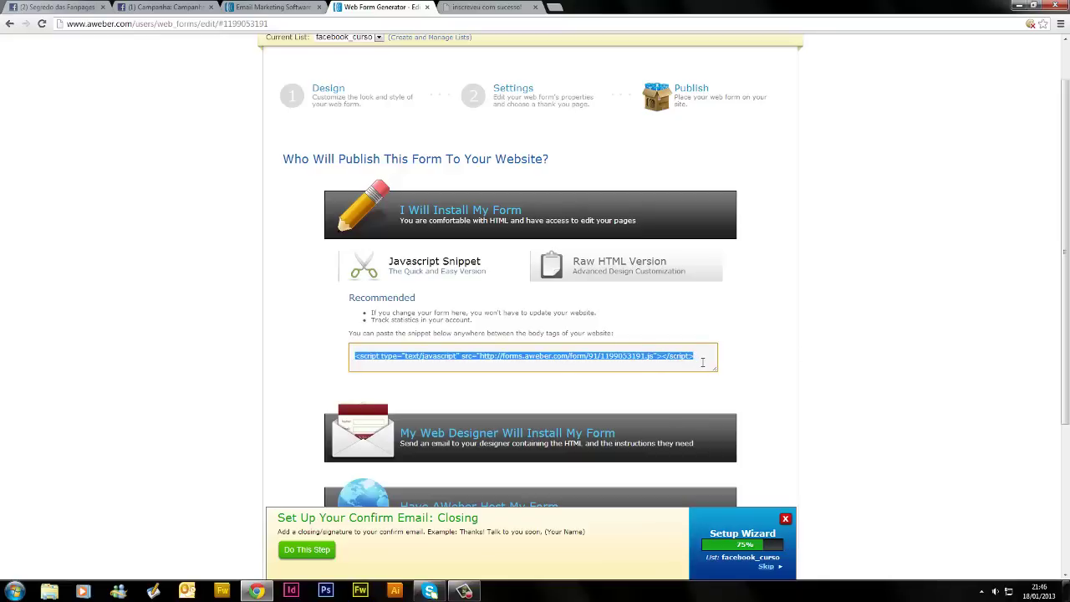
left_click(512, 266)
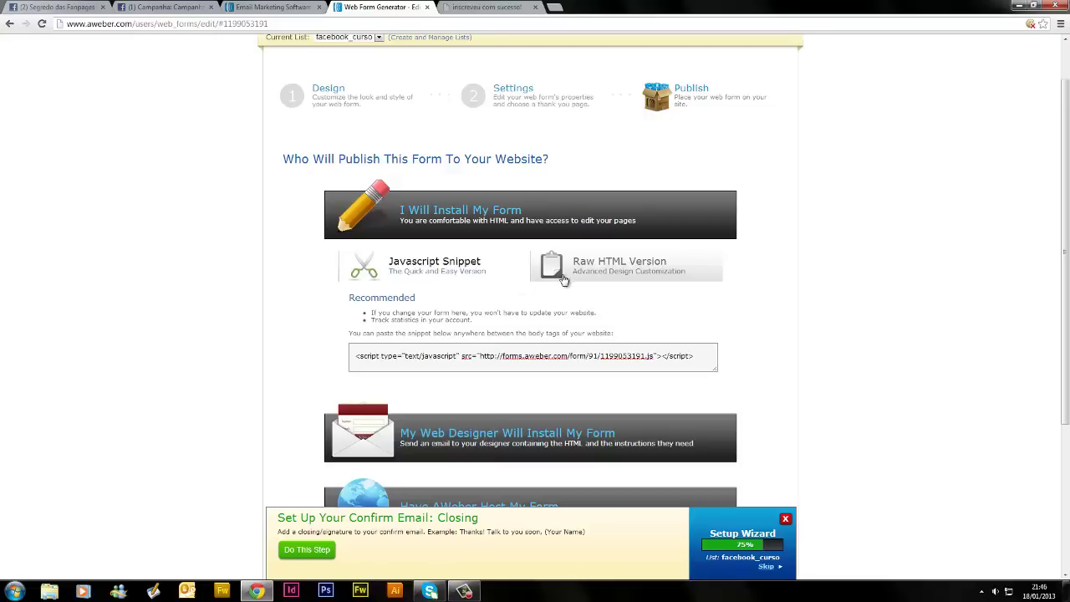
Show the Raw HTML Version of the form code and select all of it
left_click(590, 268)
scroll(502, 259, "down", 1)
left_click(424, 250)
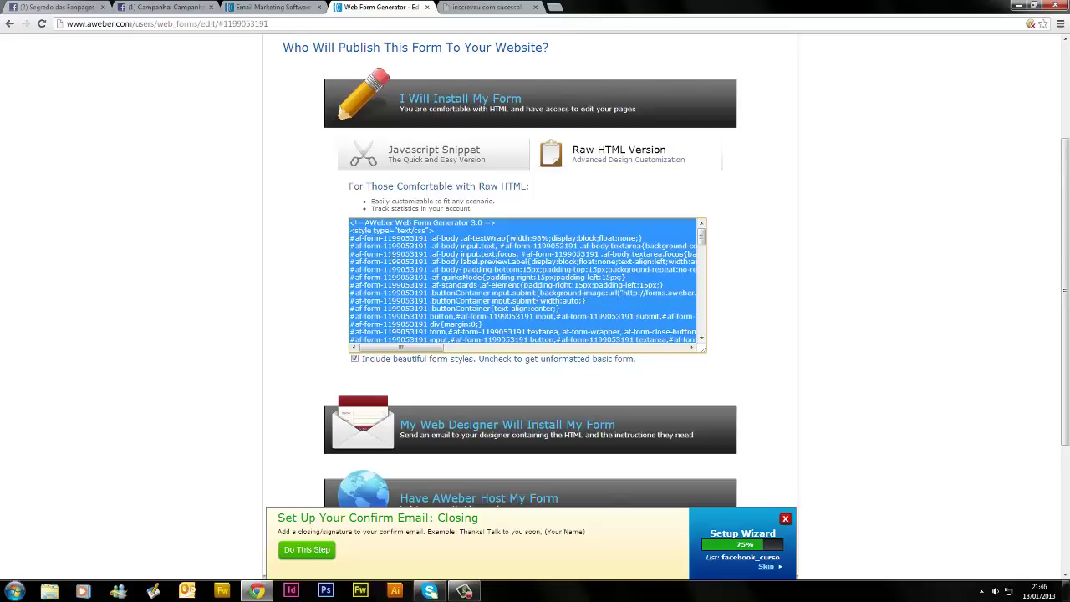
left_click(83, 6)
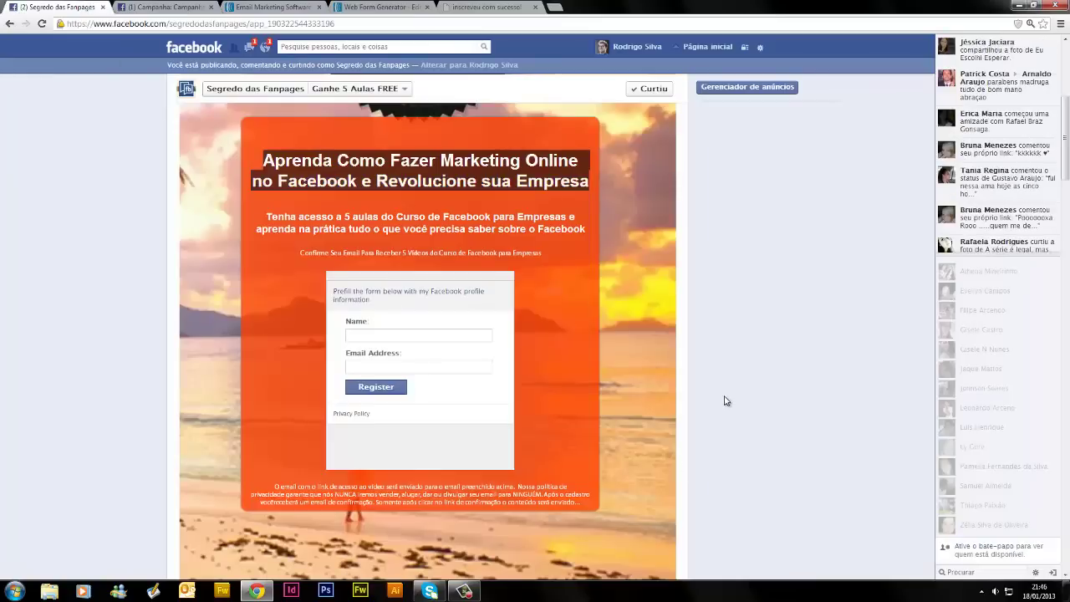
In Explorer, open Desktop > DVD Curso de Facebook > Aba Personalizada Nova > Aula 10 > App especial
scroll(706, 418, "up", 1)
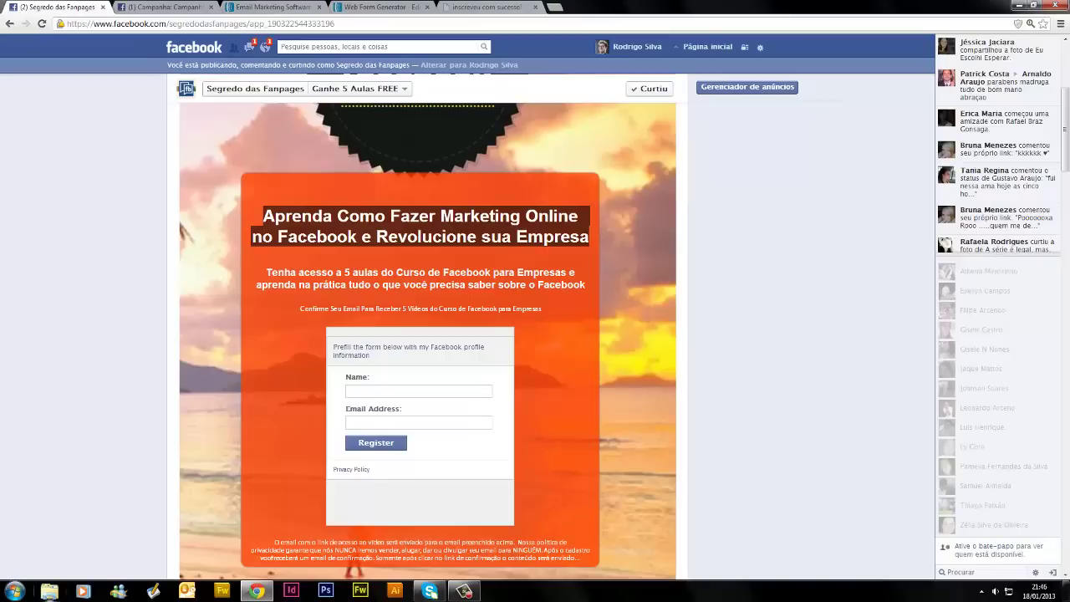
left_click(49, 591)
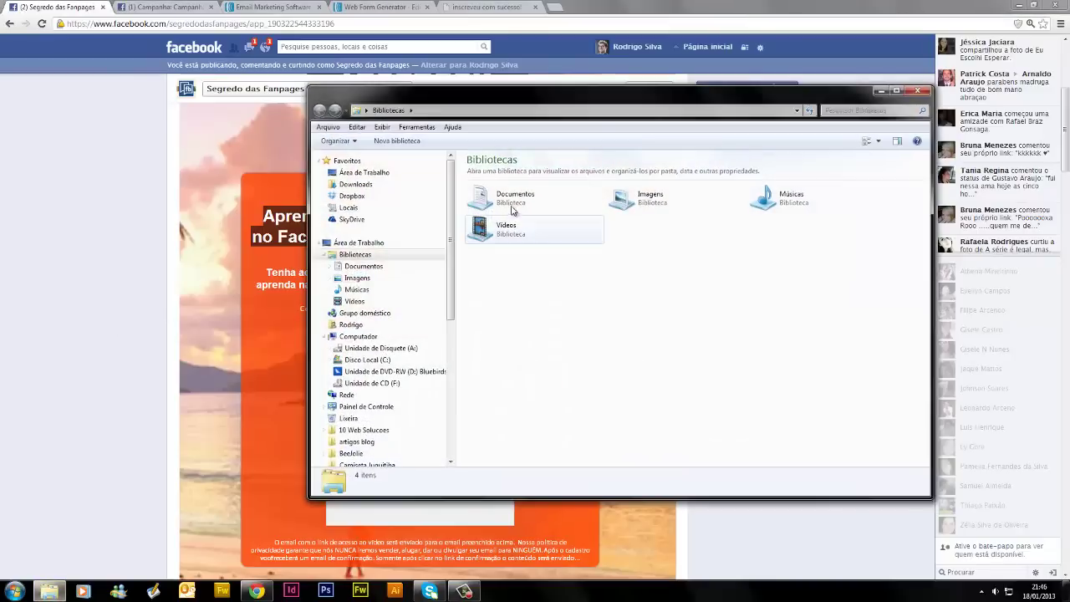
left_click(393, 174)
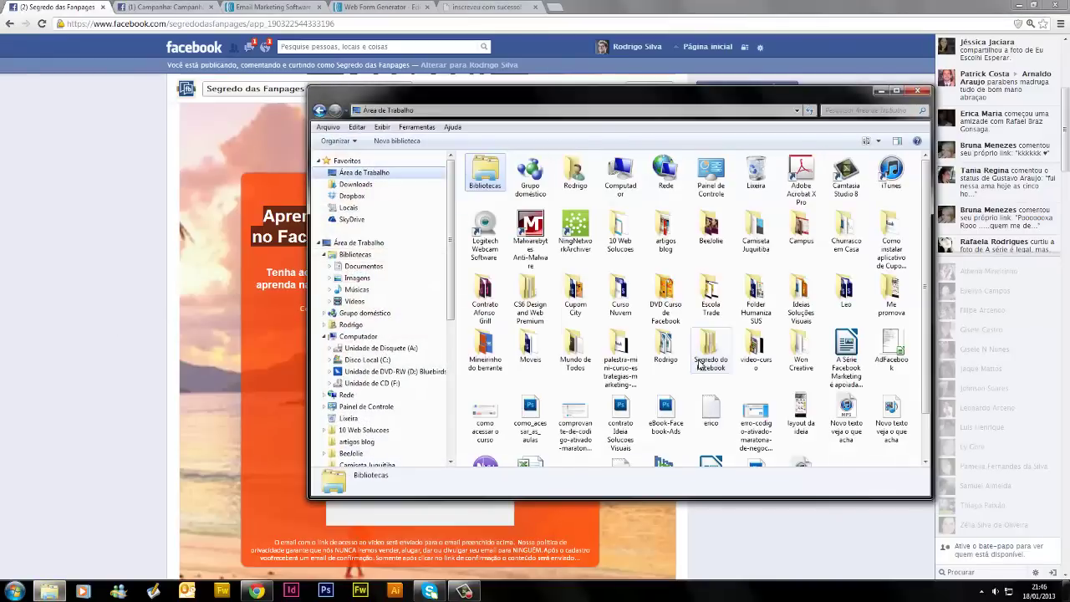
double_click(666, 304)
double_click(559, 186)
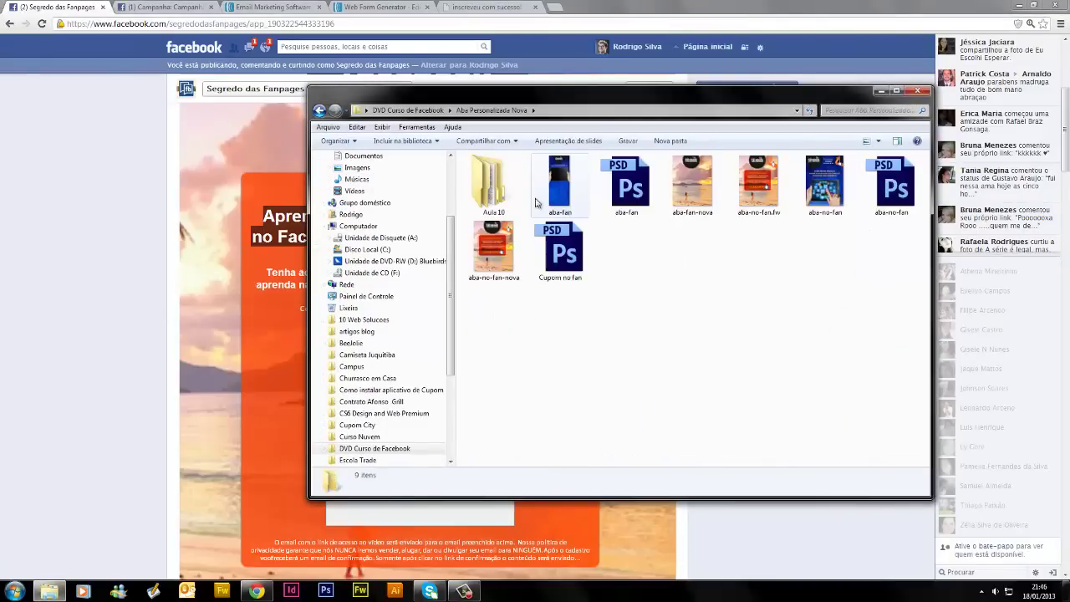
double_click(476, 196)
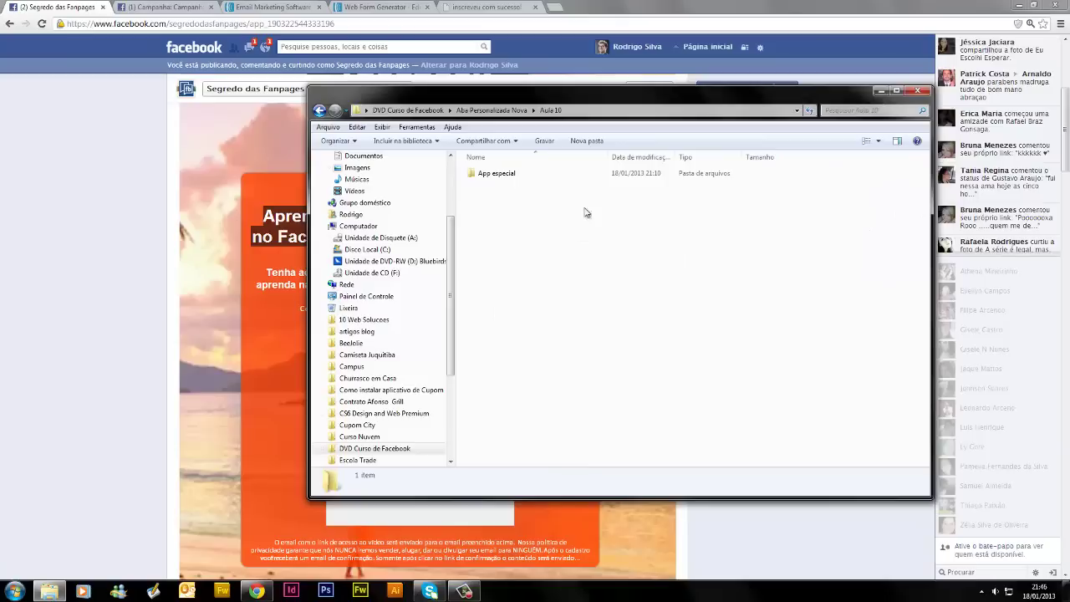
double_click(516, 179)
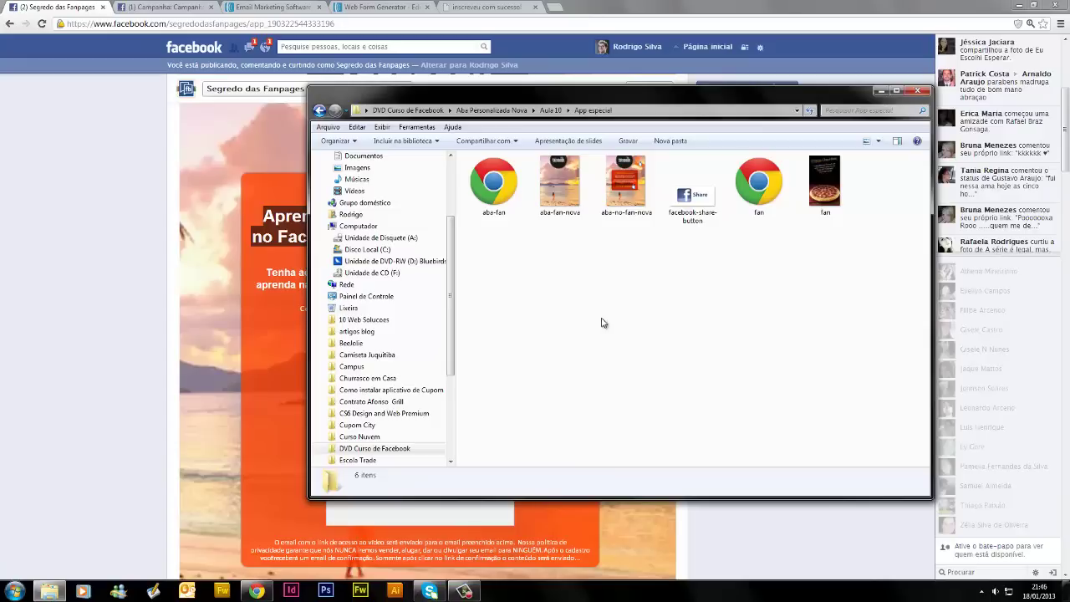
Preview the aba-no-fan-nova image with Visualizar from its context menu
left_click(628, 203)
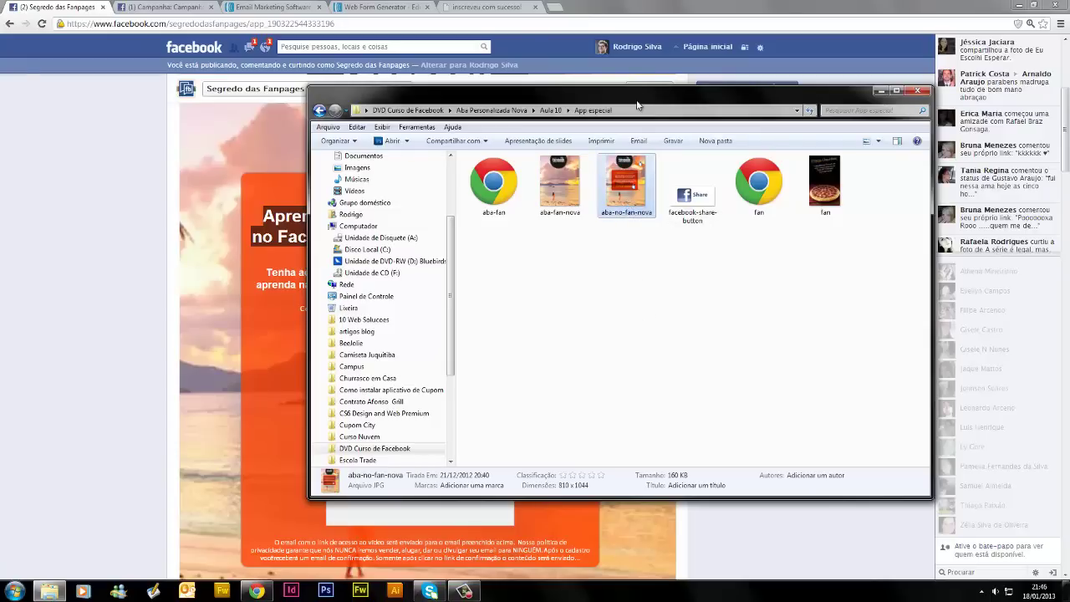
left_click_drag(630, 105, 515, 139)
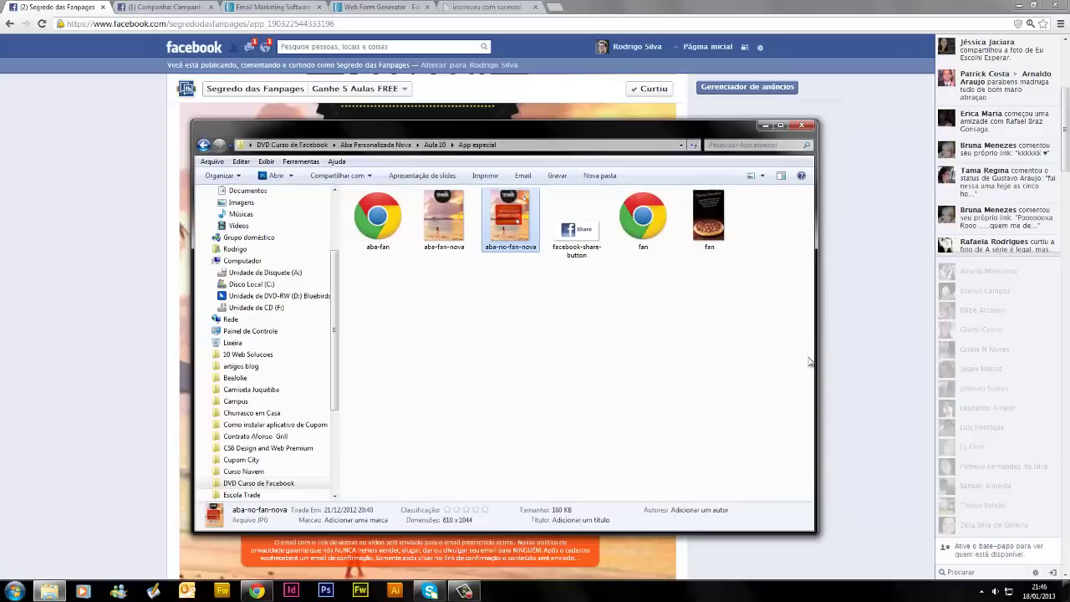
left_click_drag(814, 357, 687, 340)
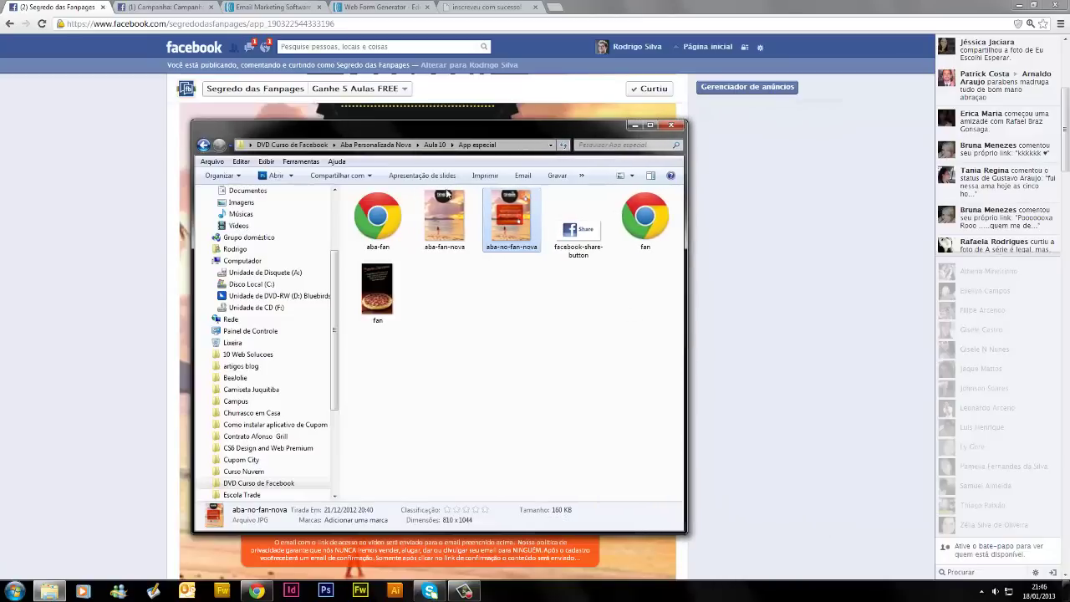
right_click(508, 243)
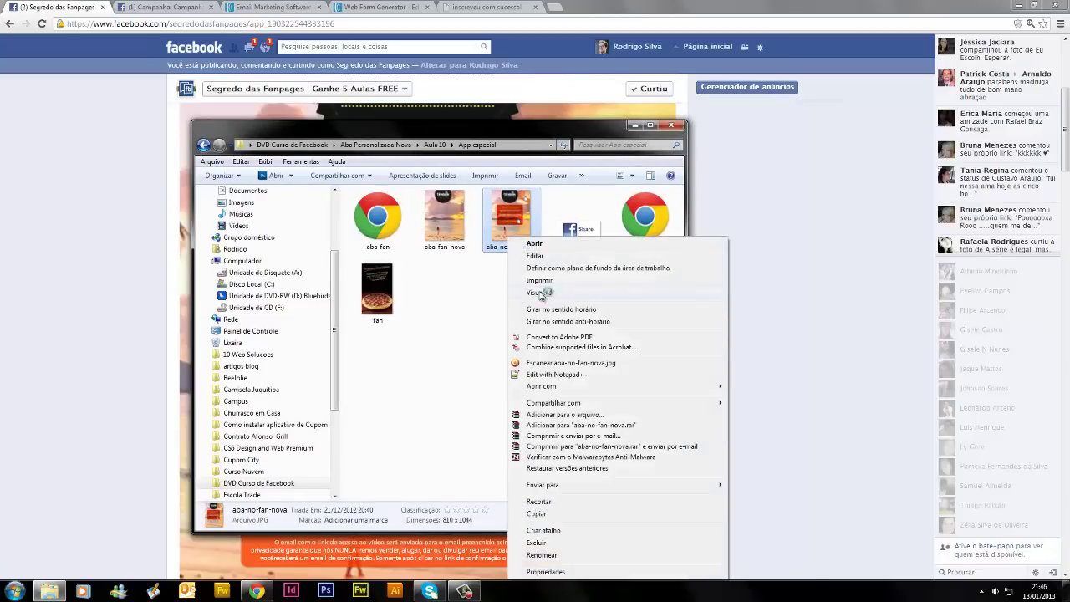
left_click(547, 291)
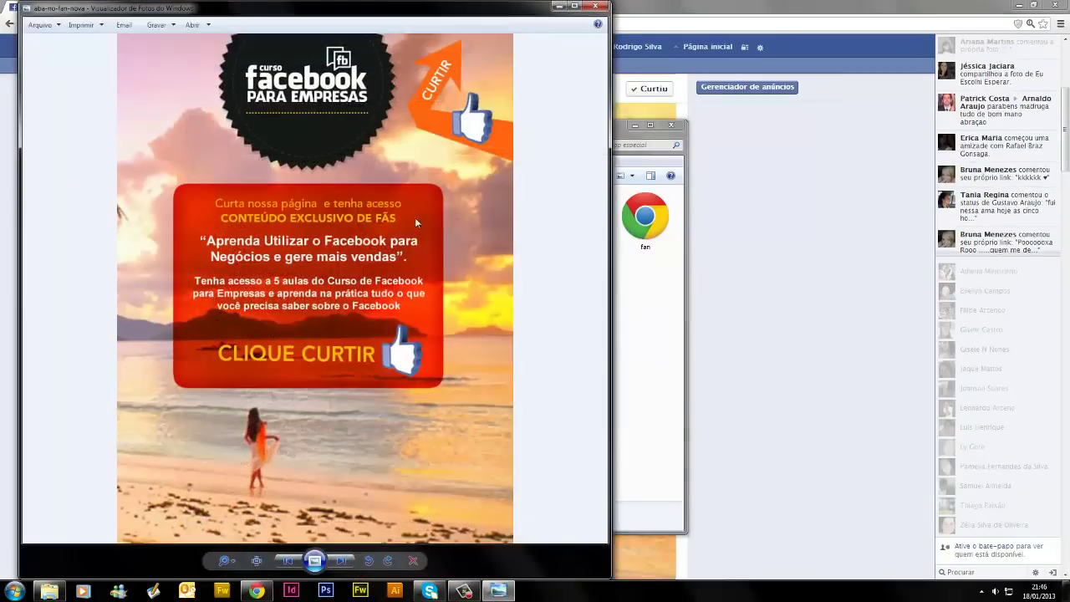
Move the Photo Viewer showing aba-no-fan-nova.jpg to the right and maximize it
left_click_drag(231, 9, 508, 18)
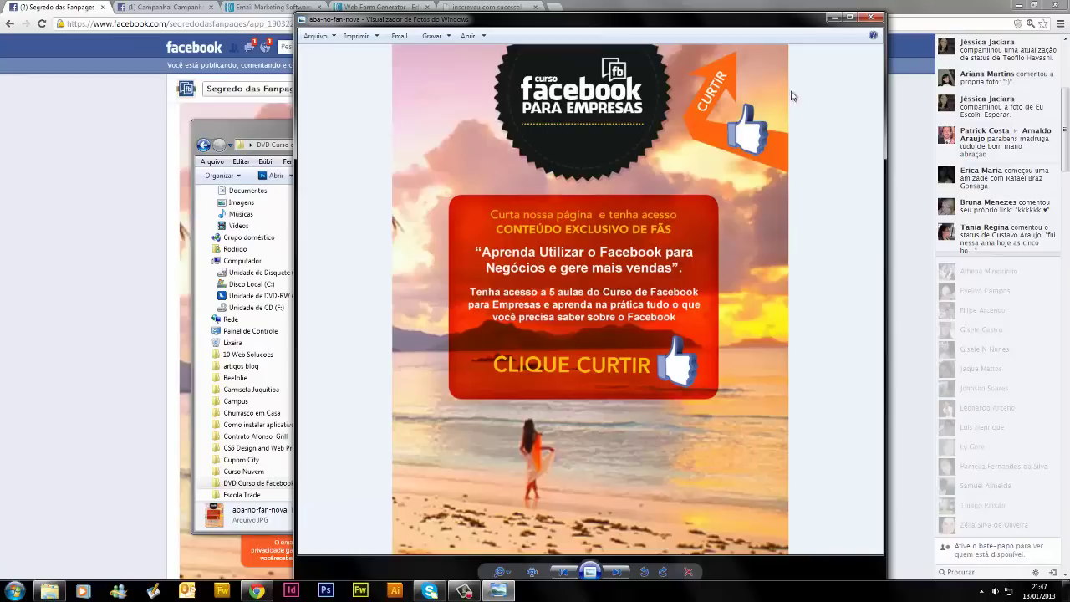
left_click(849, 18)
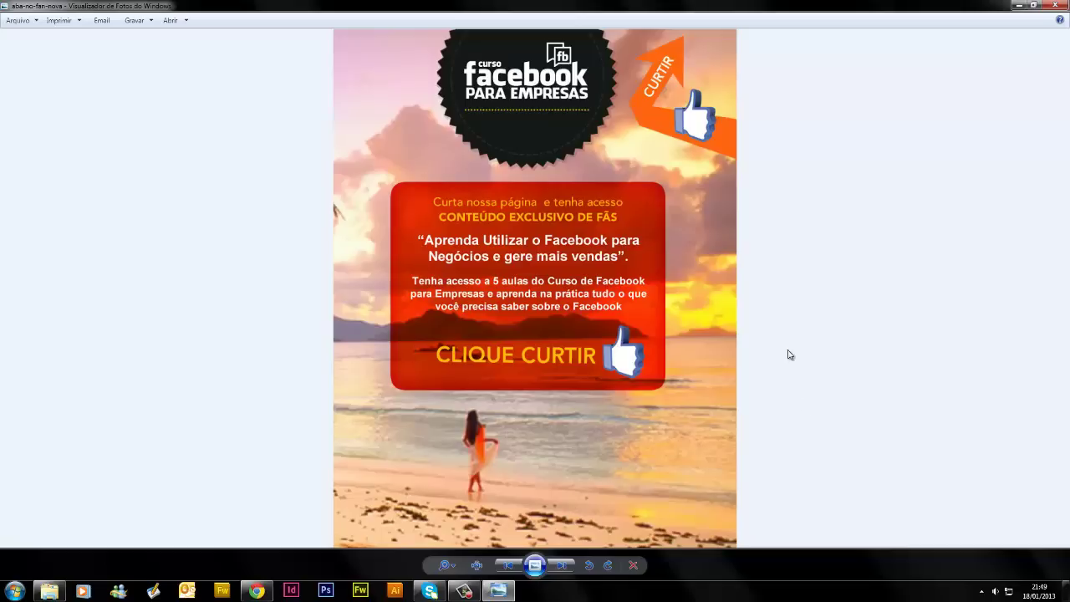
Step through the aba-no-fan-nova, facebook-share-button and aba-fan-nova images, then close Photo Viewer
left_click(563, 568)
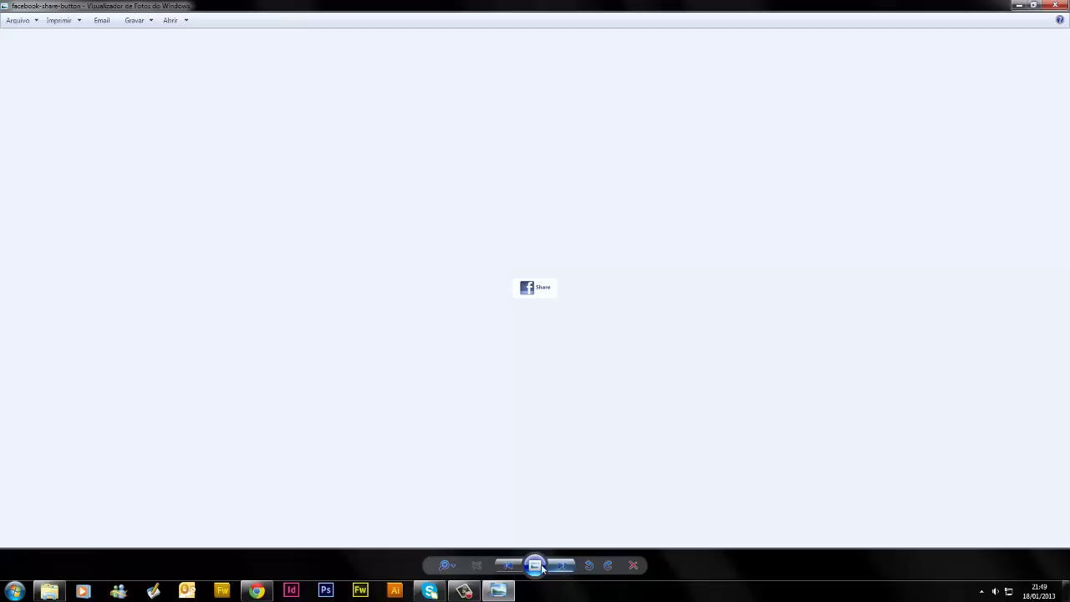
left_click(508, 566)
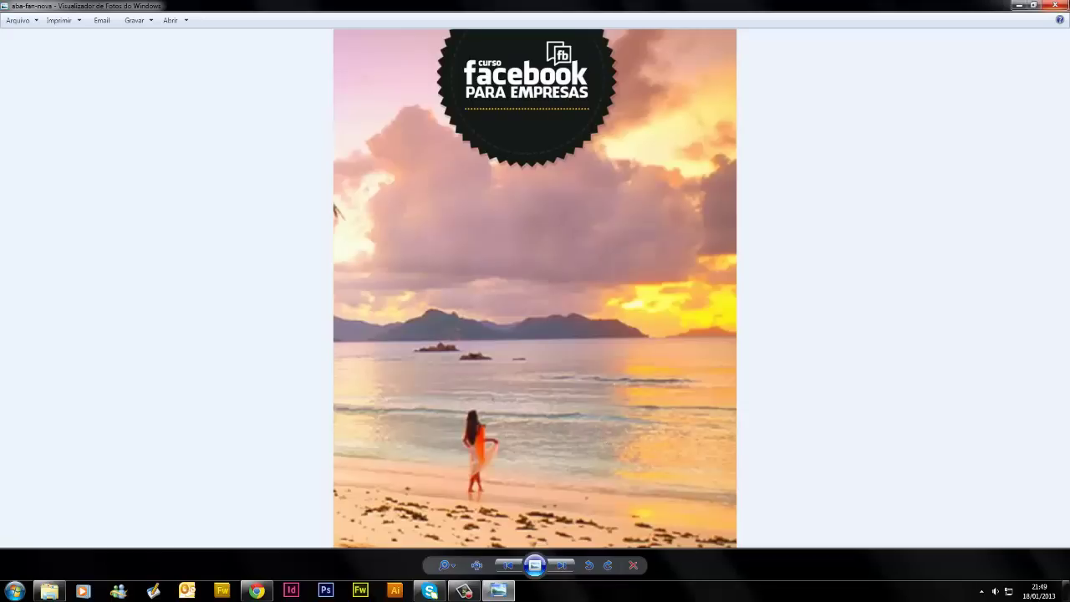
left_click(1053, 5)
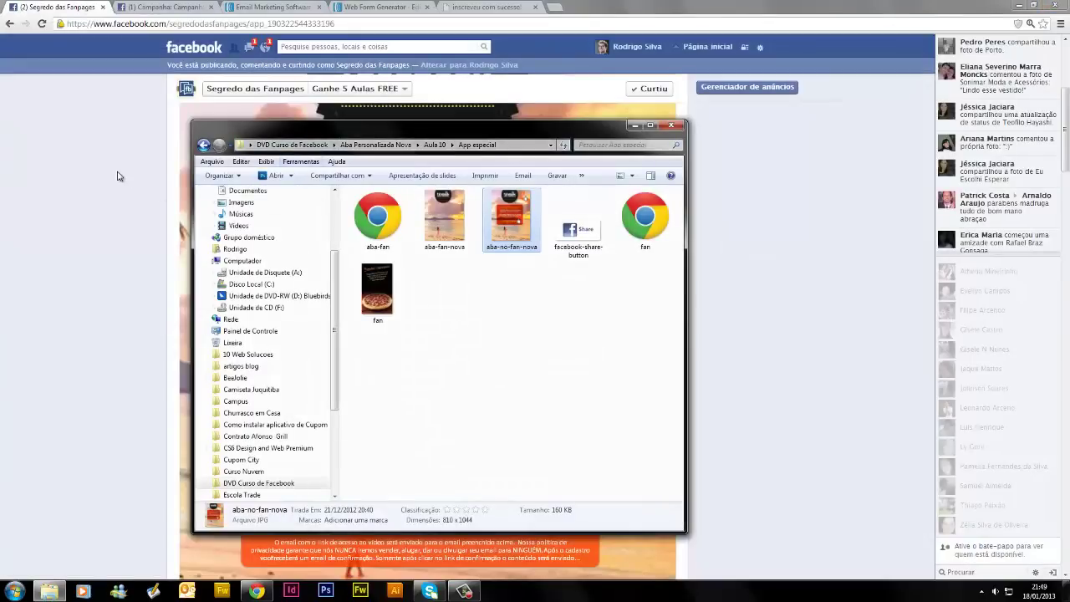
Return to the Facebook page and preview the tab's public content
left_click(117, 176)
scroll(518, 258, "up", 3)
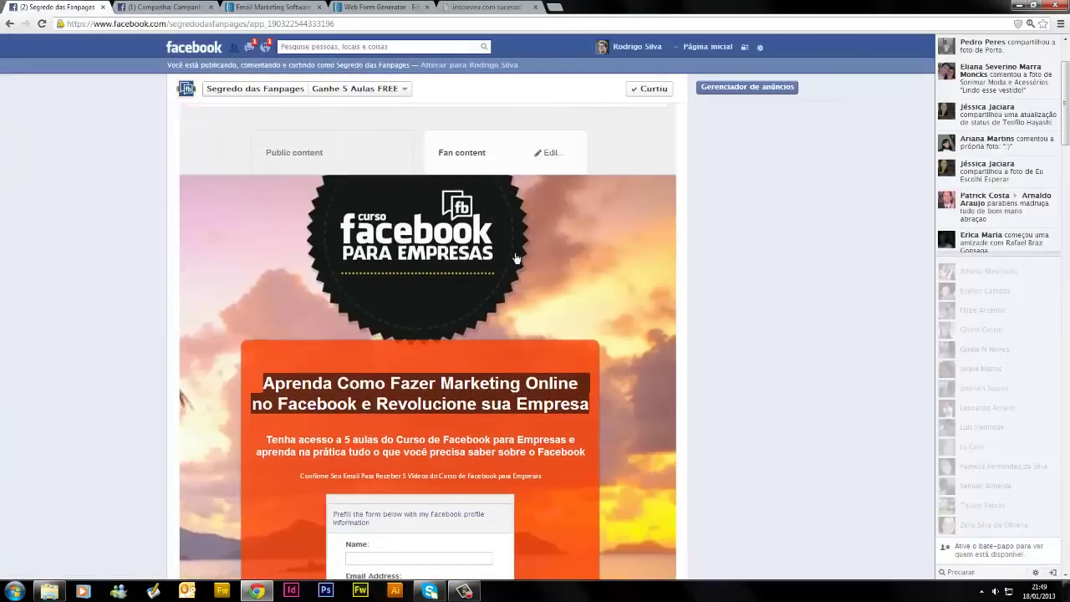
scroll(516, 259, "up", 2)
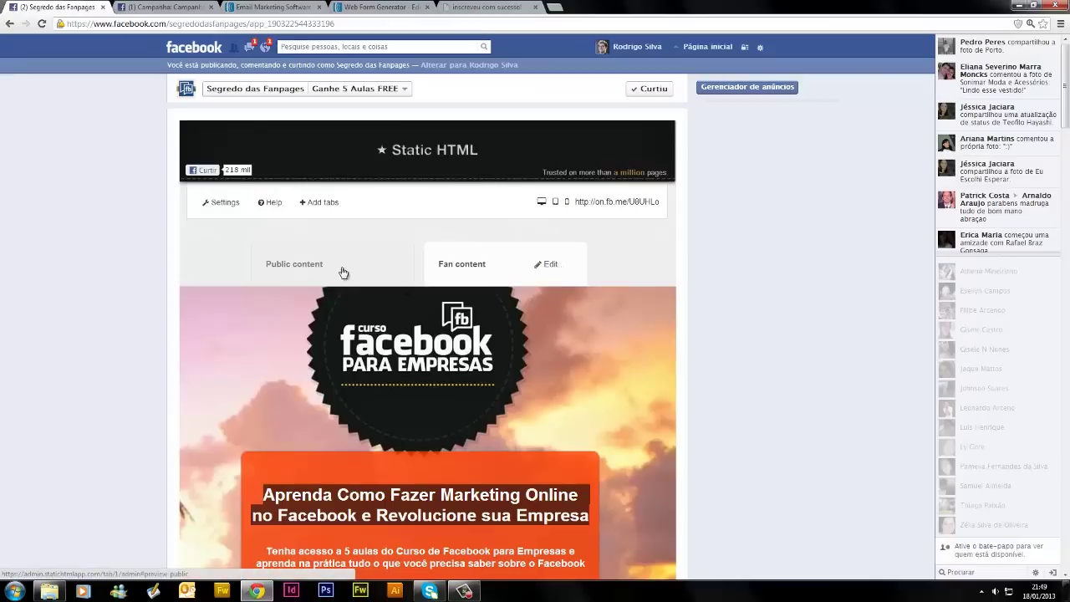
left_click(365, 267)
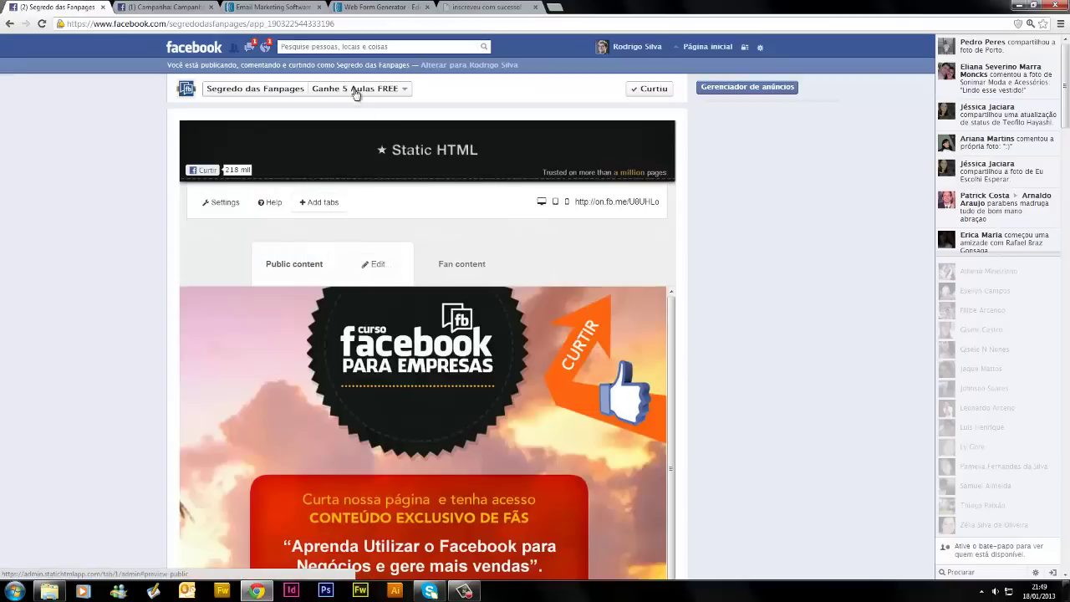
Search Facebook for 'static' and open the Static Html: iframe tabs app page
left_click(315, 48)
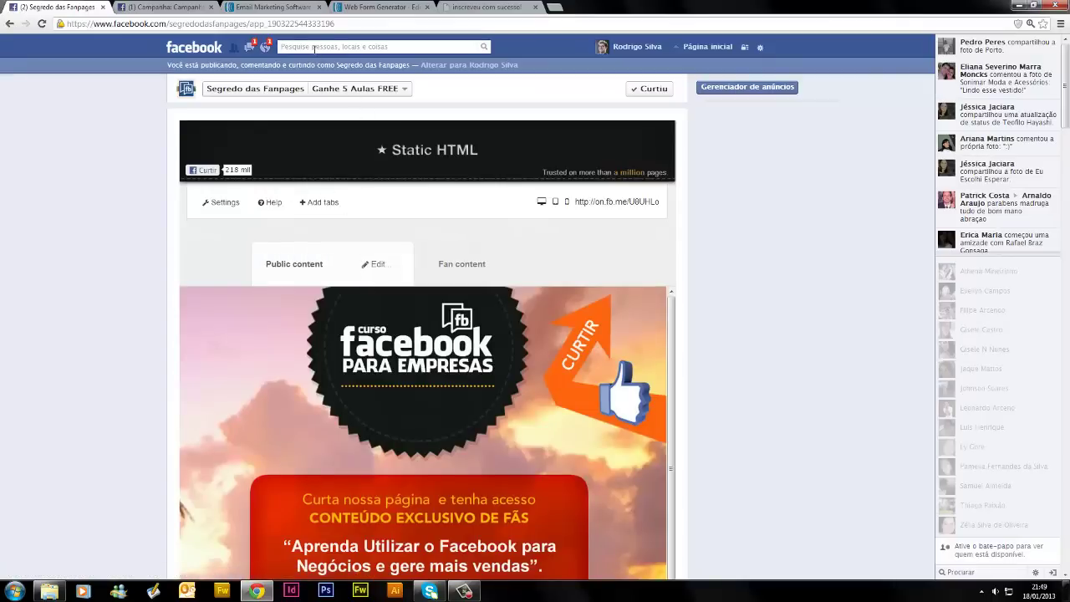
type("stati")
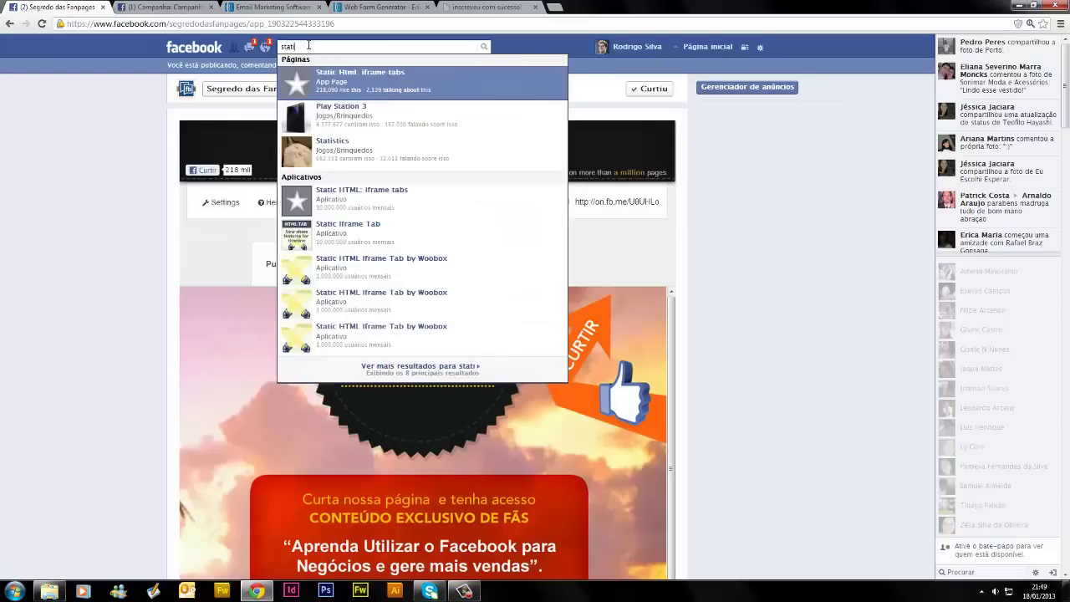
type("c")
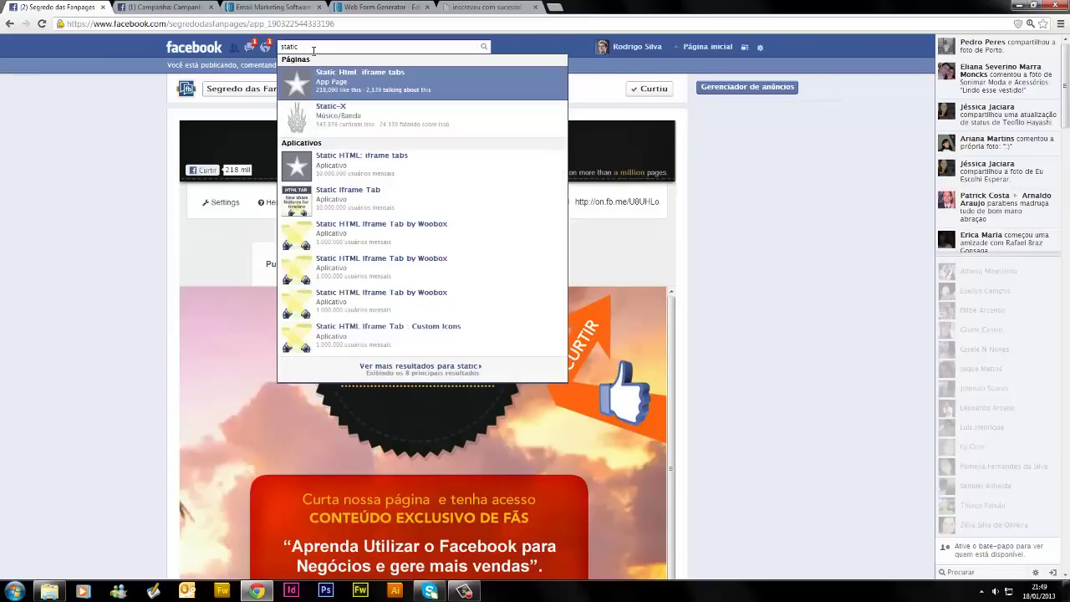
left_click(381, 84)
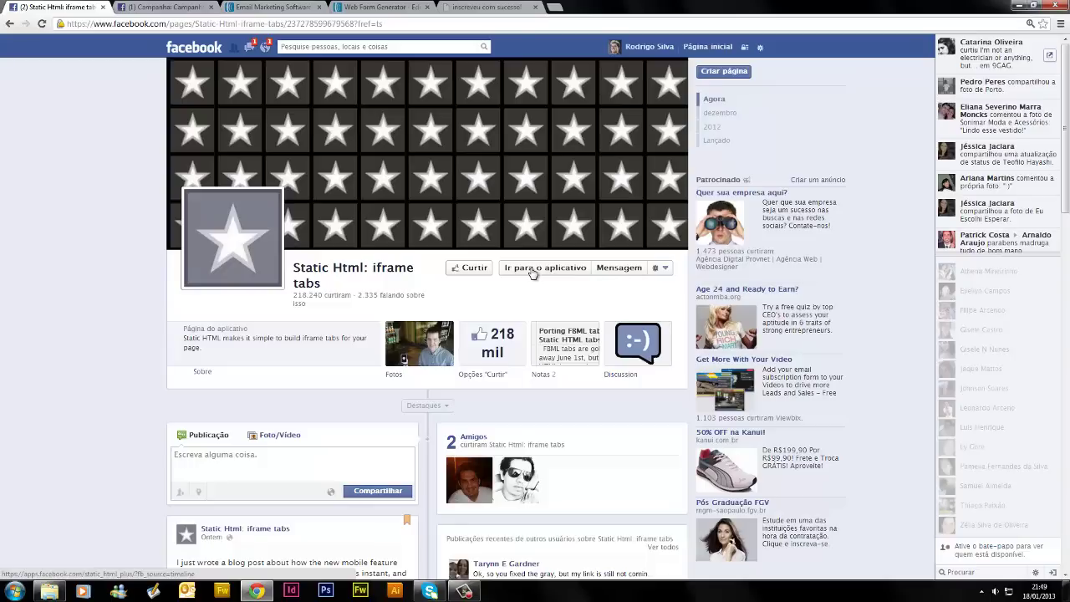
Launch the Static HTML app in a new browser tab and switch to it
left_click(534, 275)
left_click(557, 280)
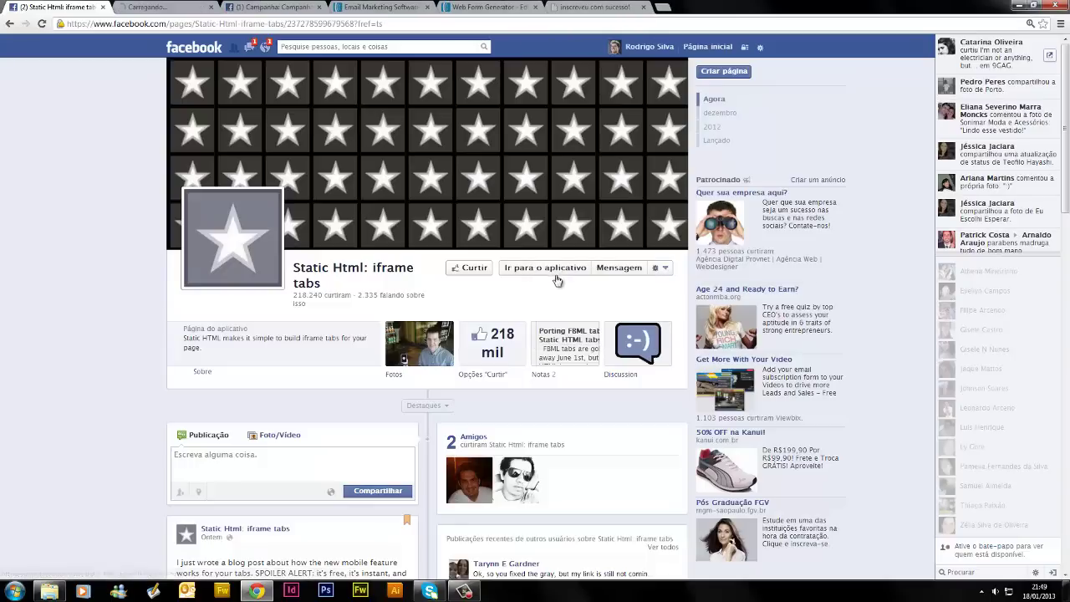
left_click(155, 7)
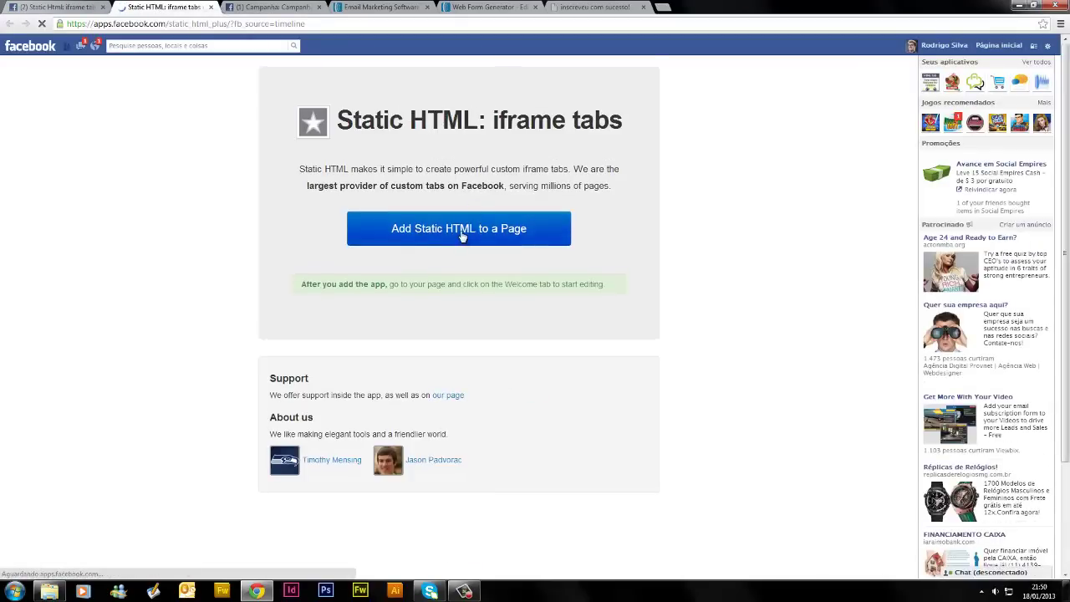
Add Static HTML: iframe tabs to the Pizza Hany's page and confirm
left_click(463, 234)
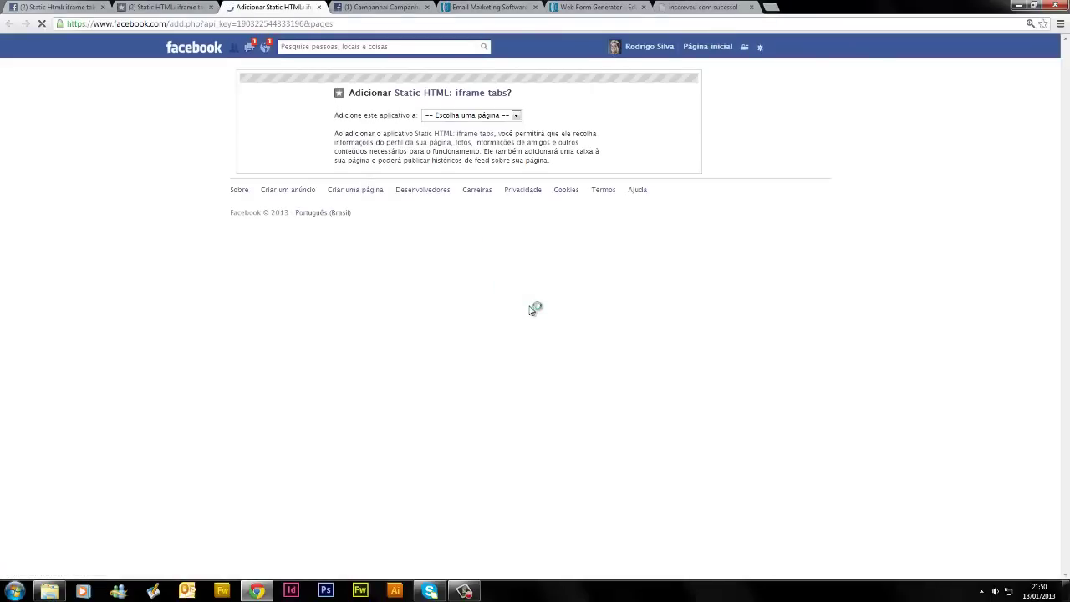
left_click(516, 116)
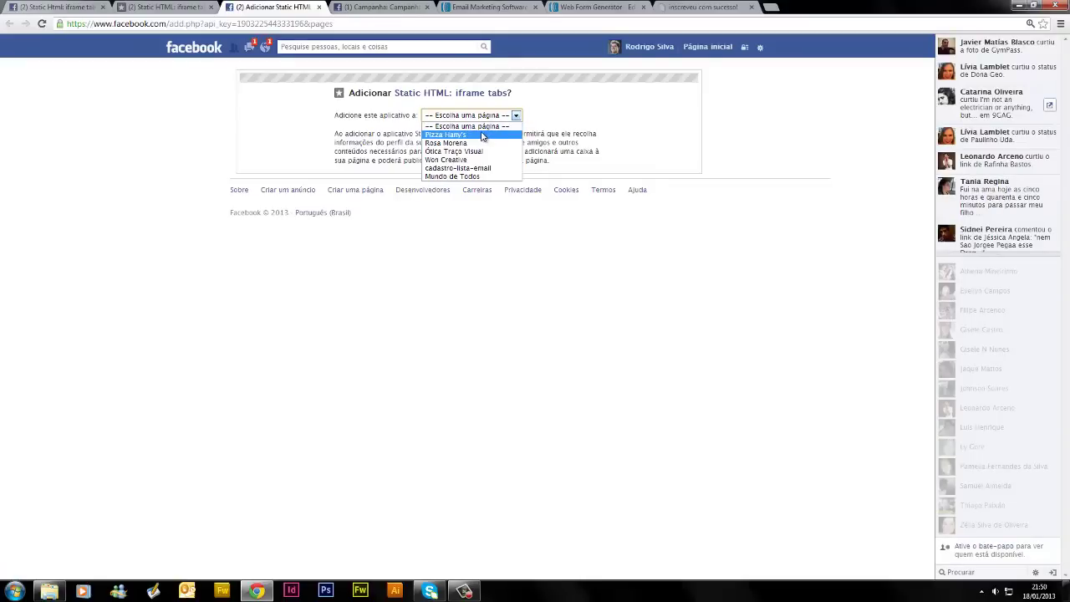
left_click(482, 137)
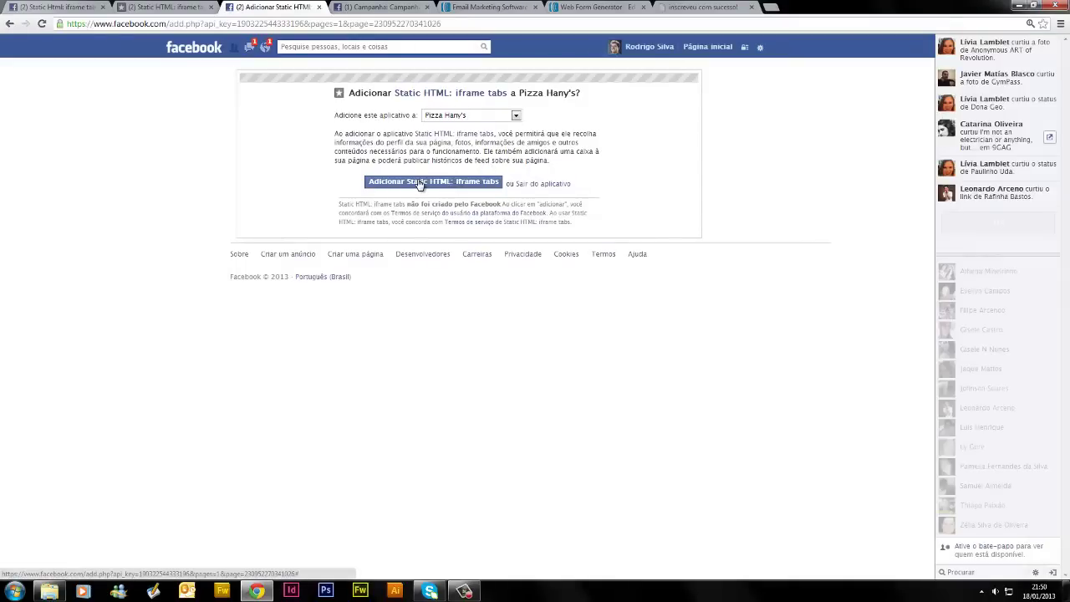
left_click(420, 184)
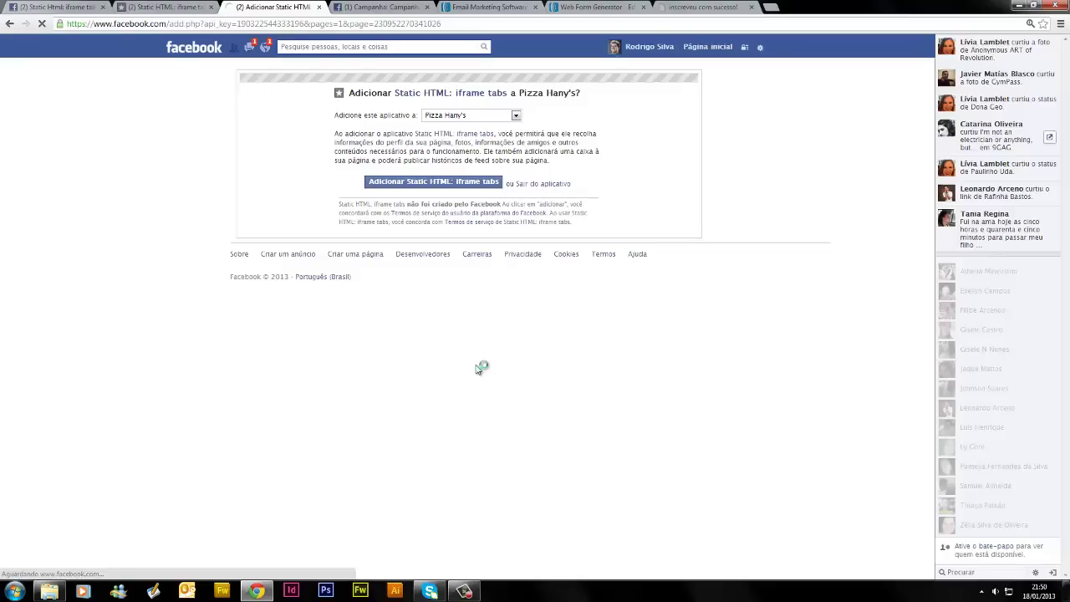
left_click(443, 187)
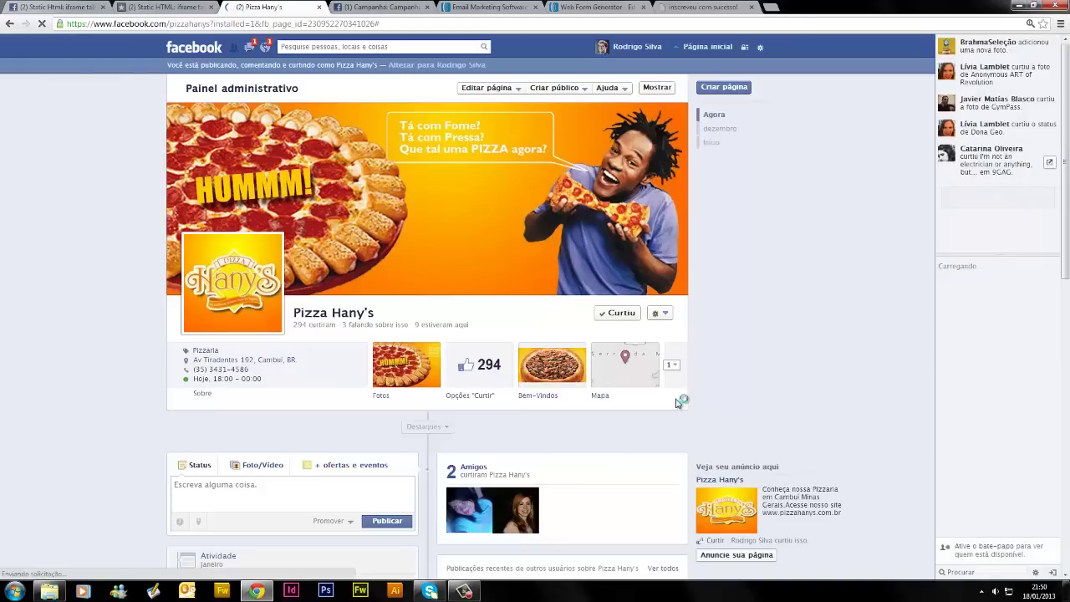
Expand Pizza Hany's app tabs and open the new Welcome tab
left_click(673, 369)
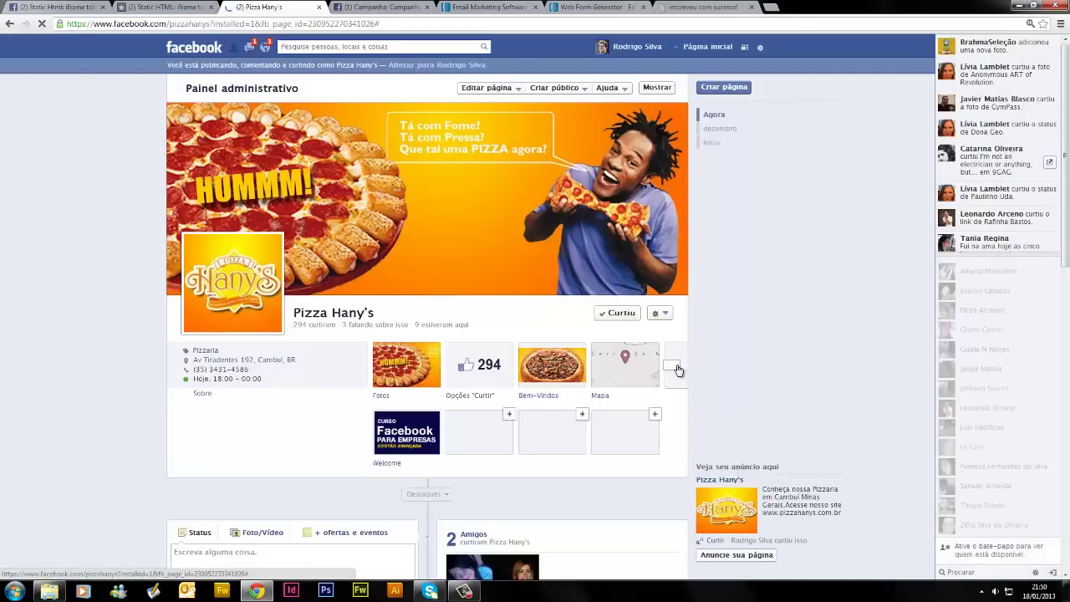
left_click(406, 443)
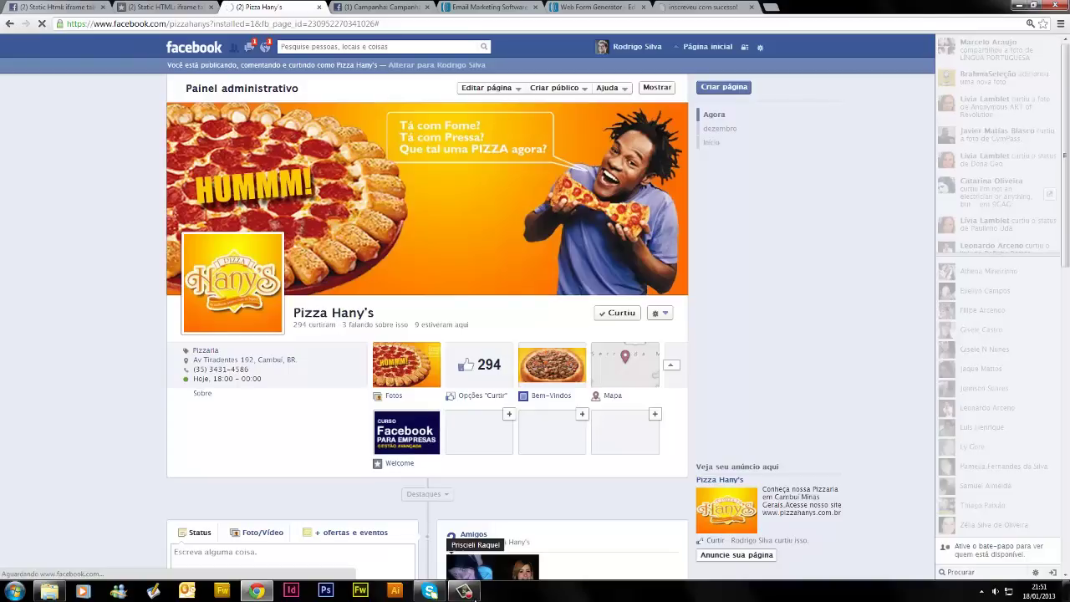
left_click(464, 591)
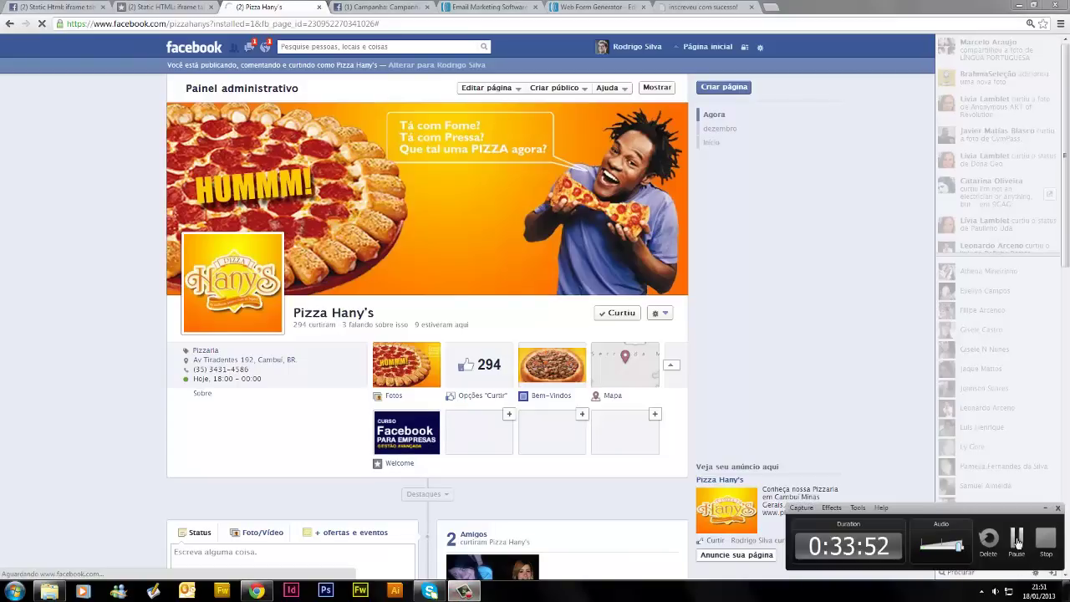
left_click(1017, 539)
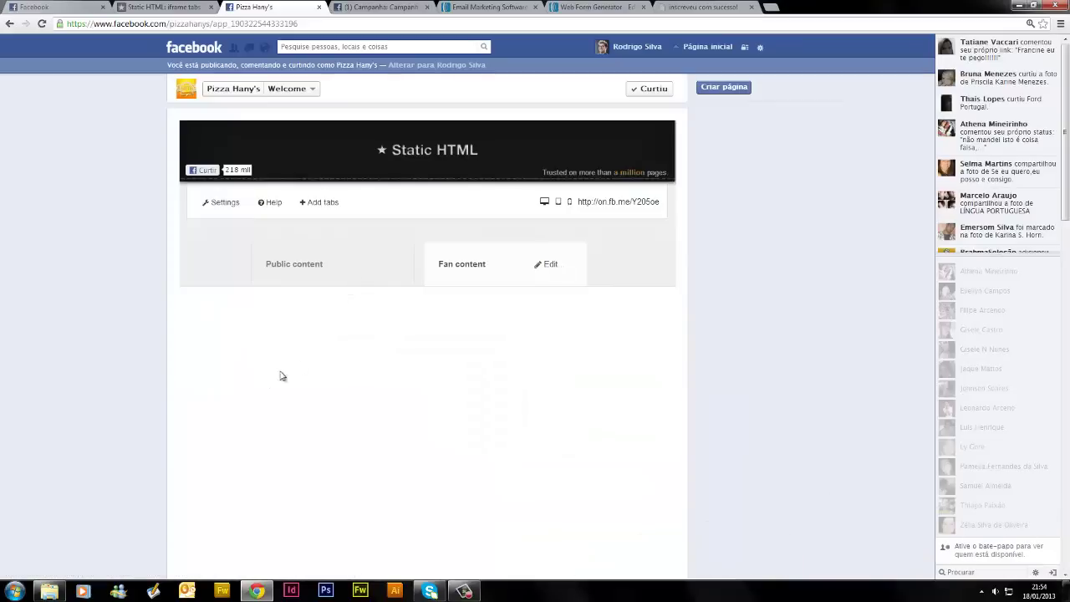
Preview the public content and look over the settings and add-tabs panels
left_click(364, 270)
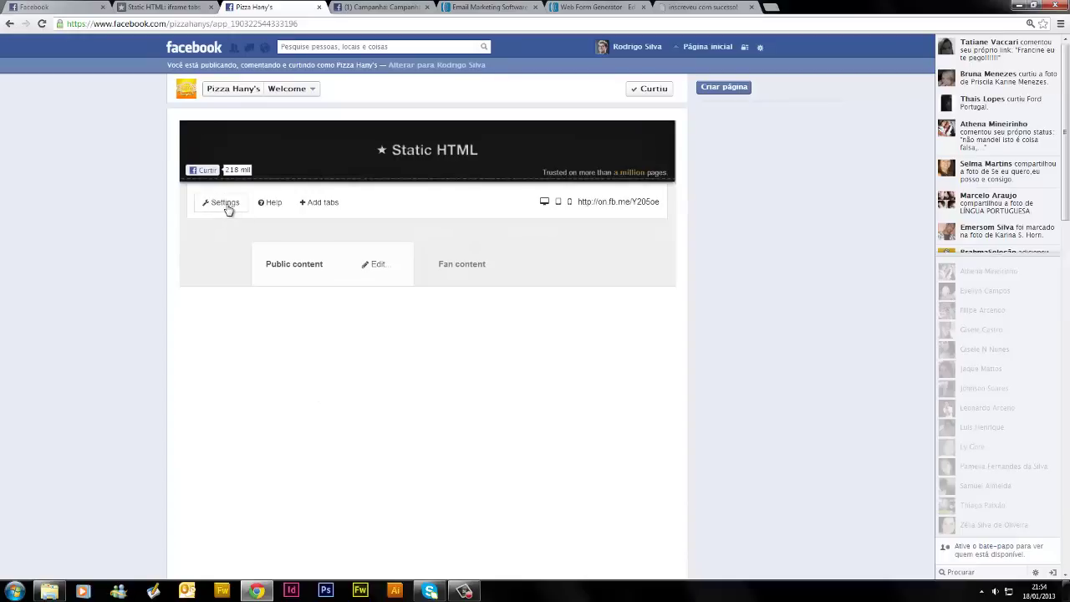
left_click(223, 203)
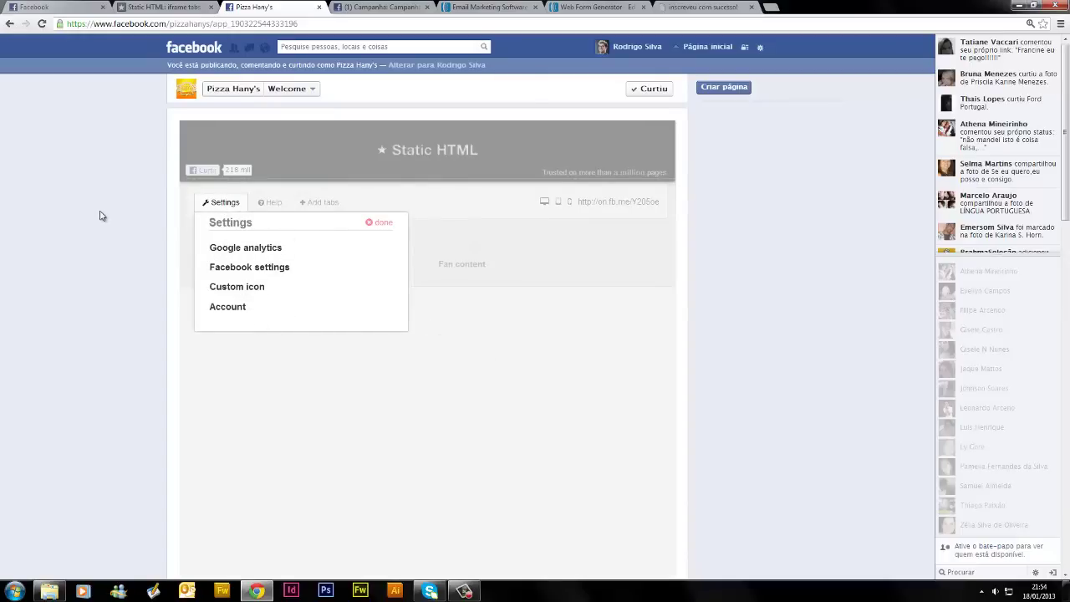
left_click(227, 204)
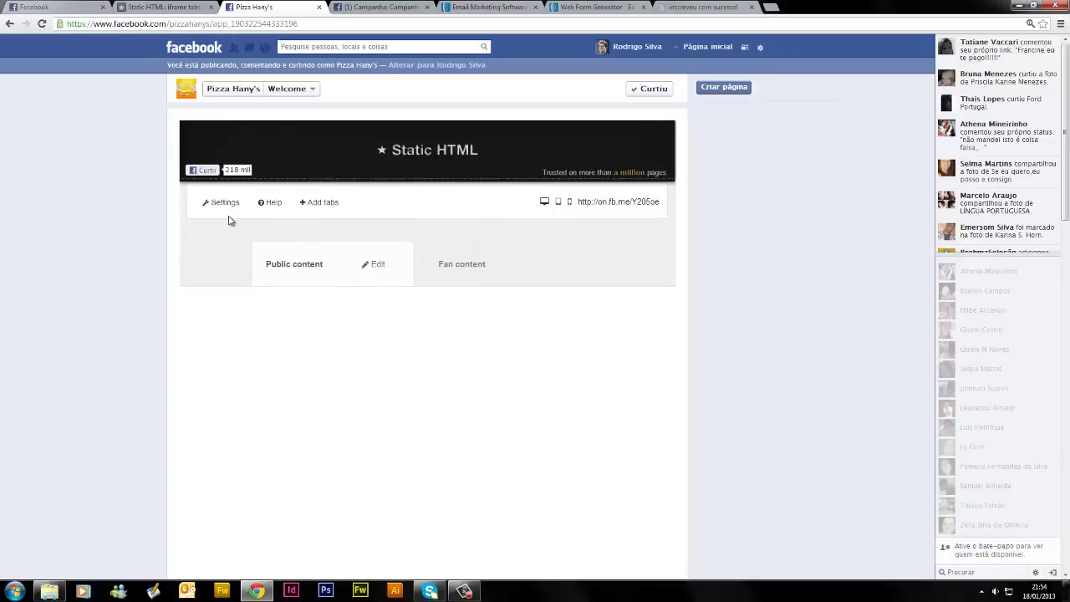
left_click(321, 202)
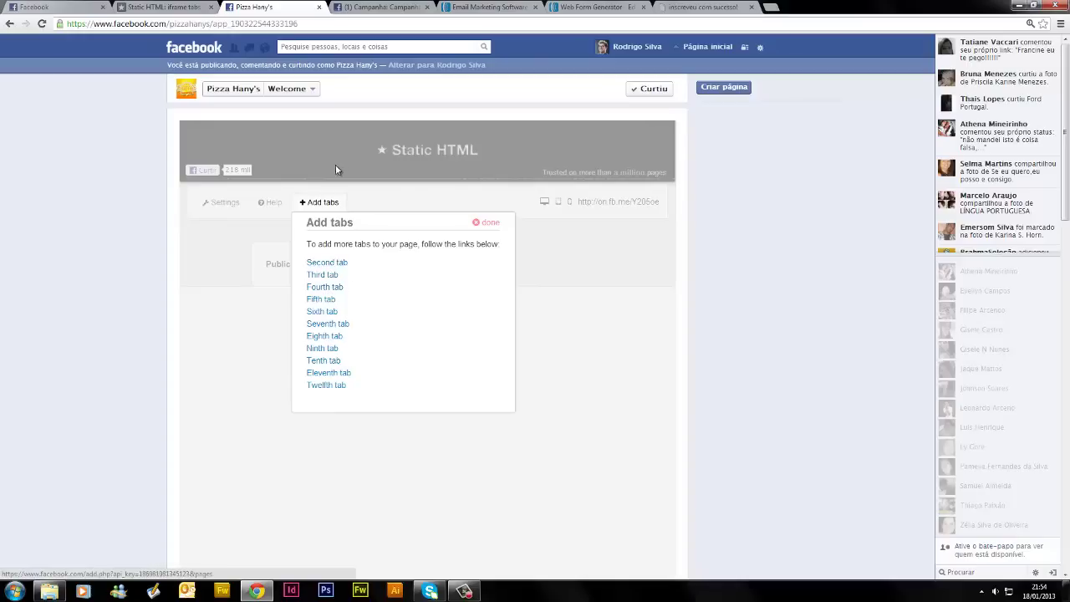
left_click(322, 203)
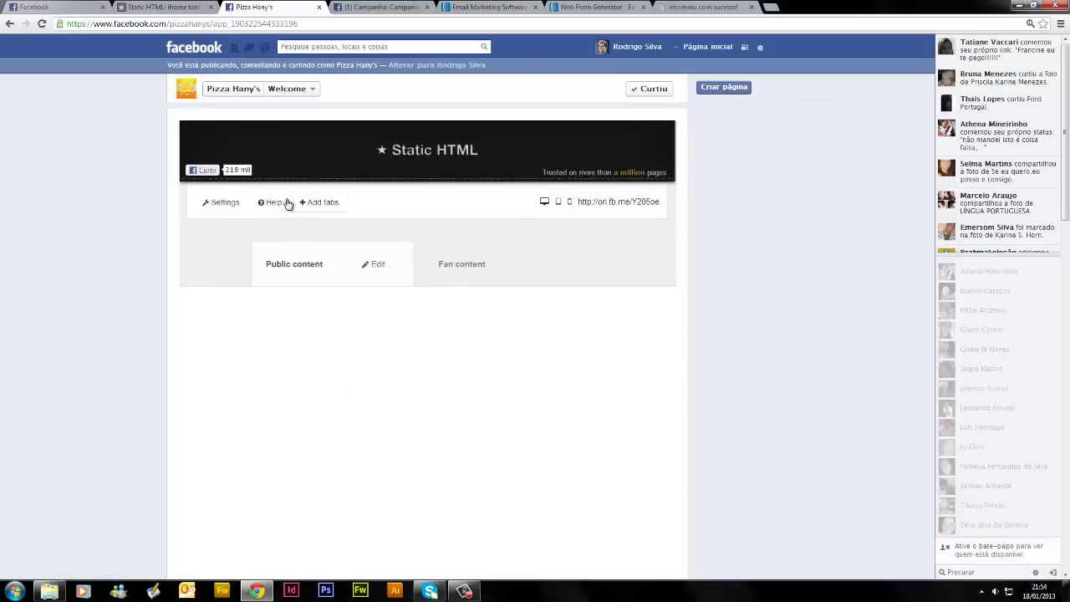
Open the Google analytics setting, leave the ID field empty, and reopen settings
left_click(224, 204)
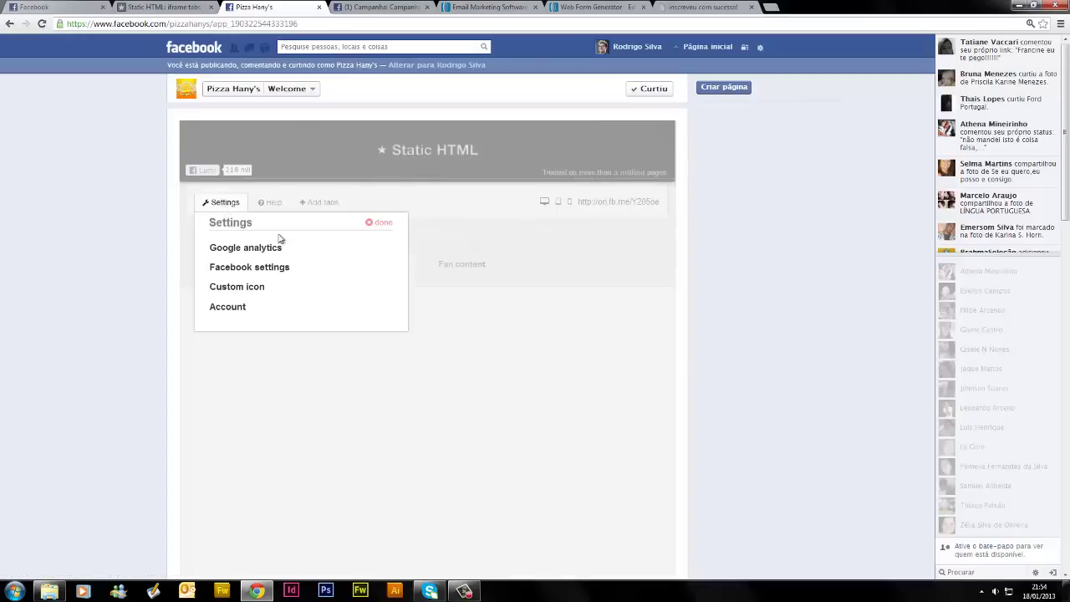
left_click(252, 251)
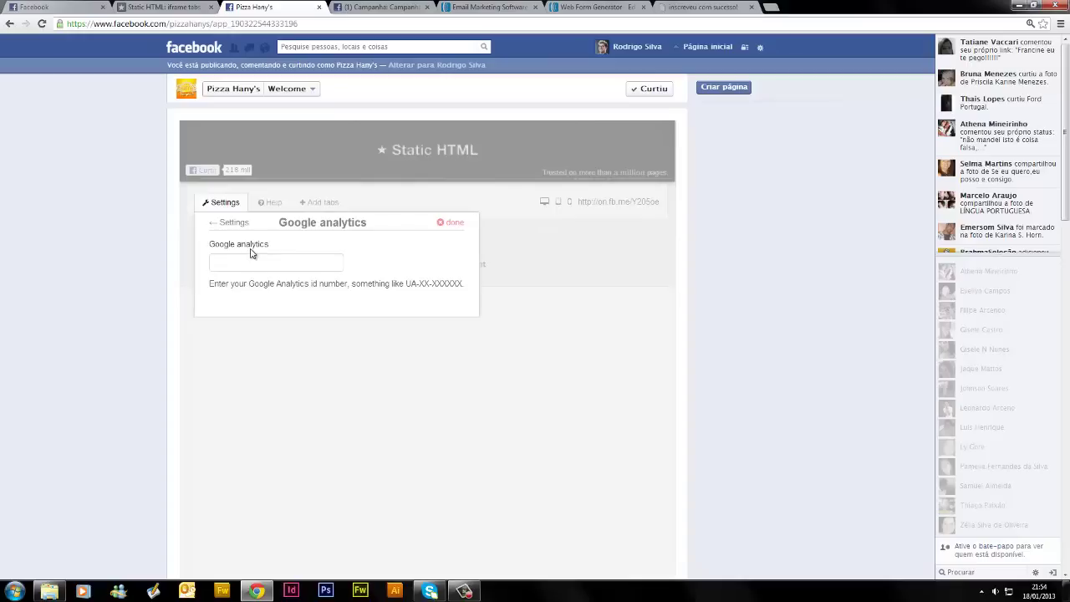
left_click(272, 265)
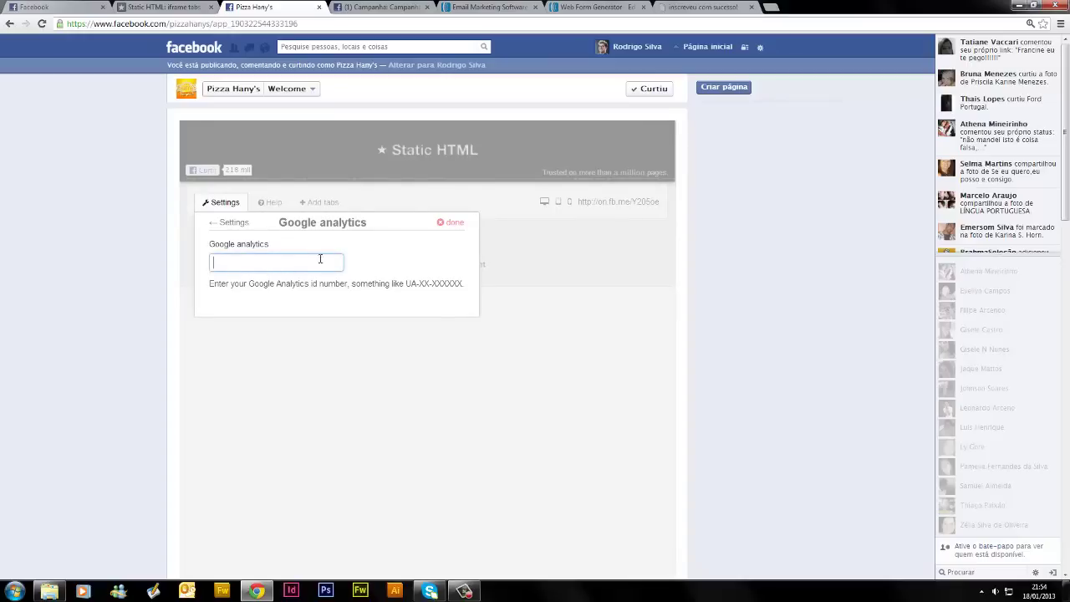
left_click(224, 203)
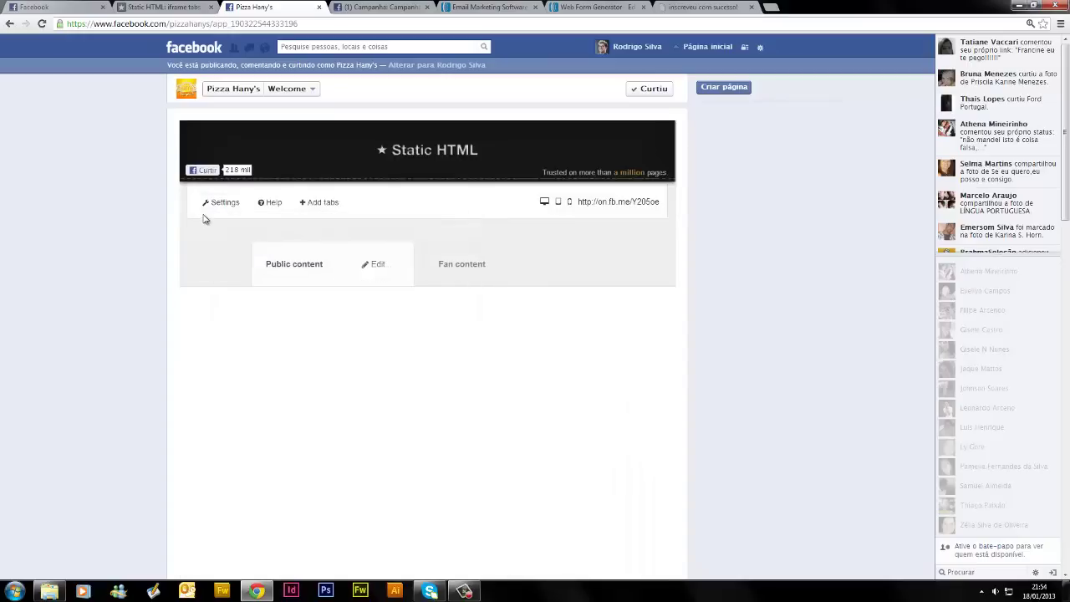
left_click(212, 205)
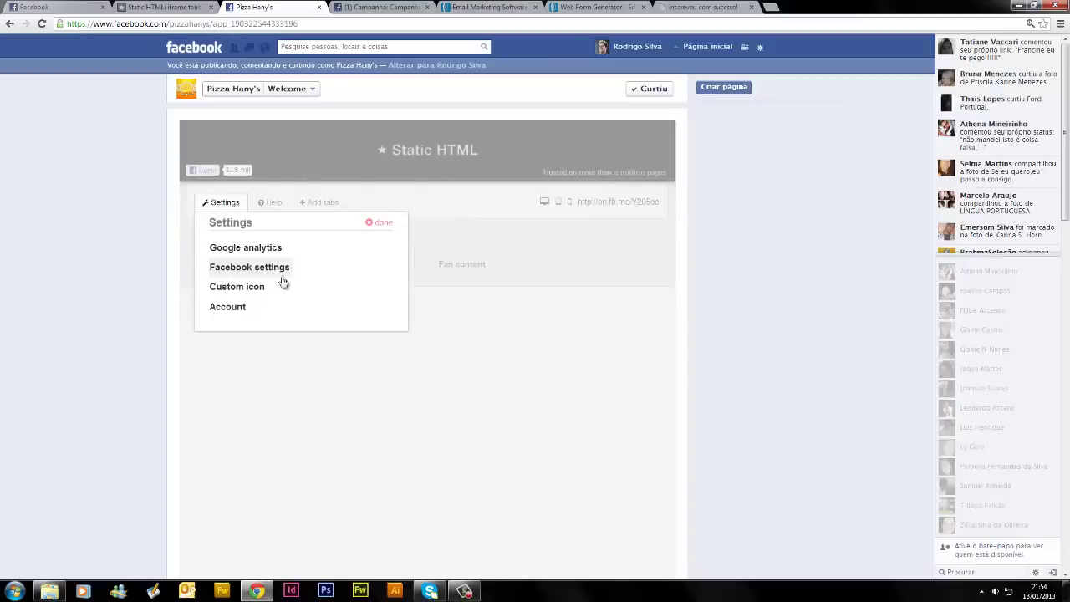
In the tab's Facebook settings, enter 'Bônus' as Tab Name and save it
left_click(245, 267)
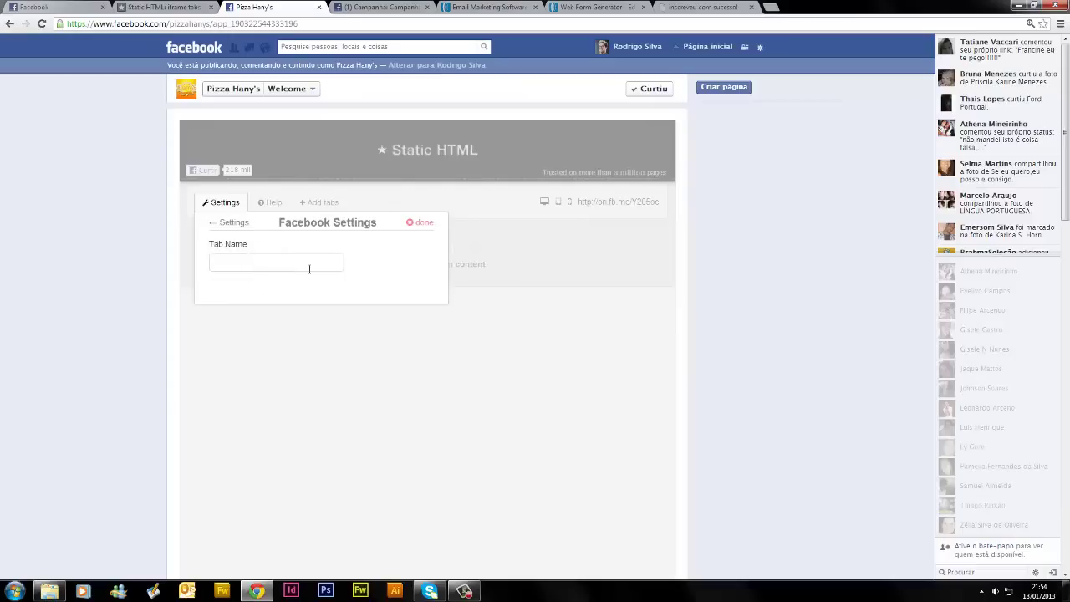
left_click(255, 262)
type("Bônus")
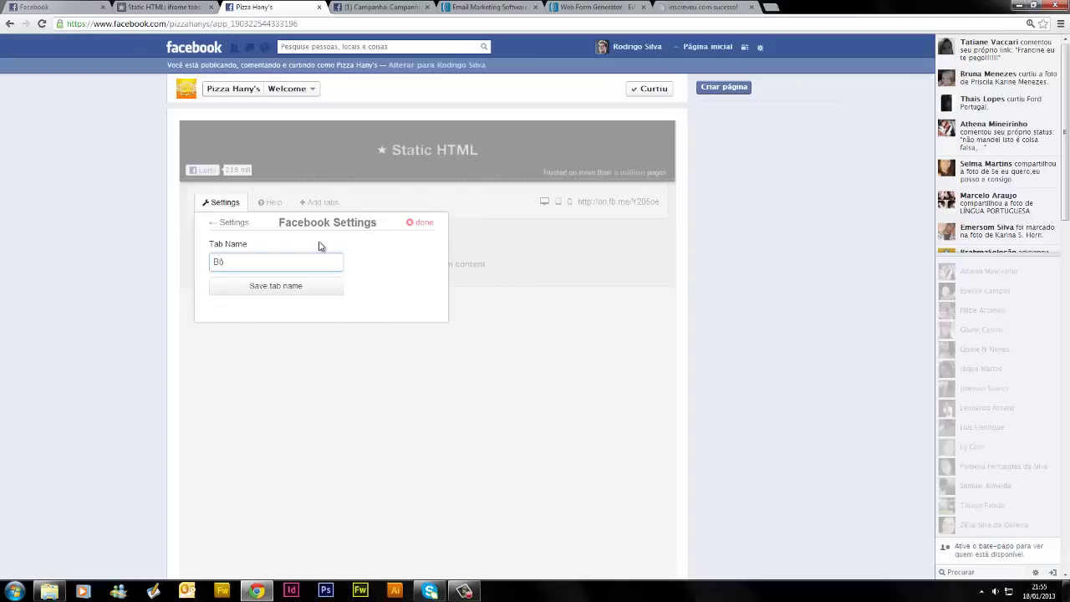
left_click(249, 289)
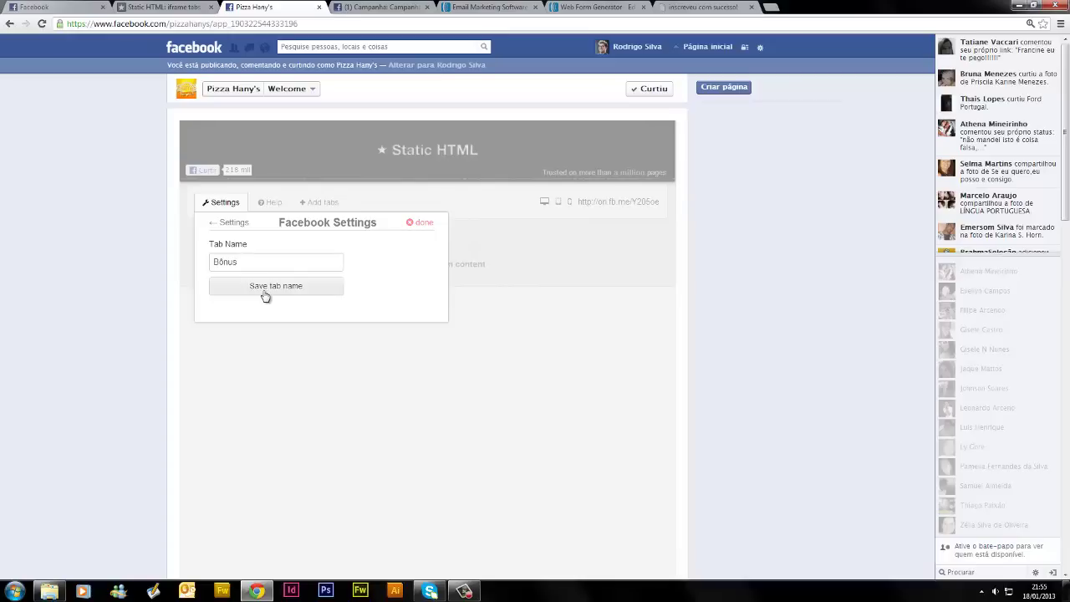
left_click(227, 204)
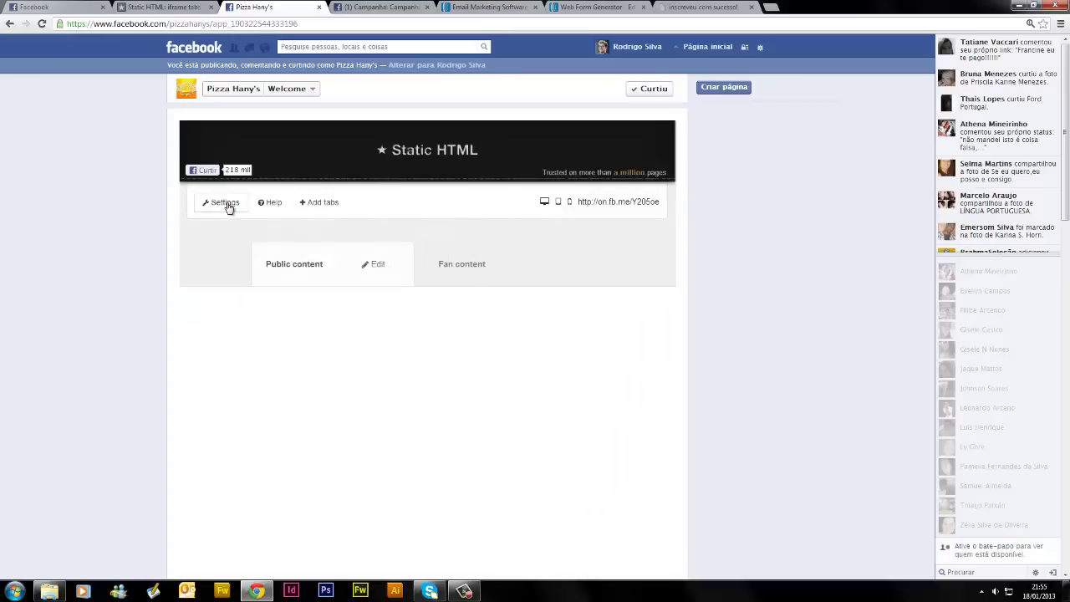
left_click(227, 204)
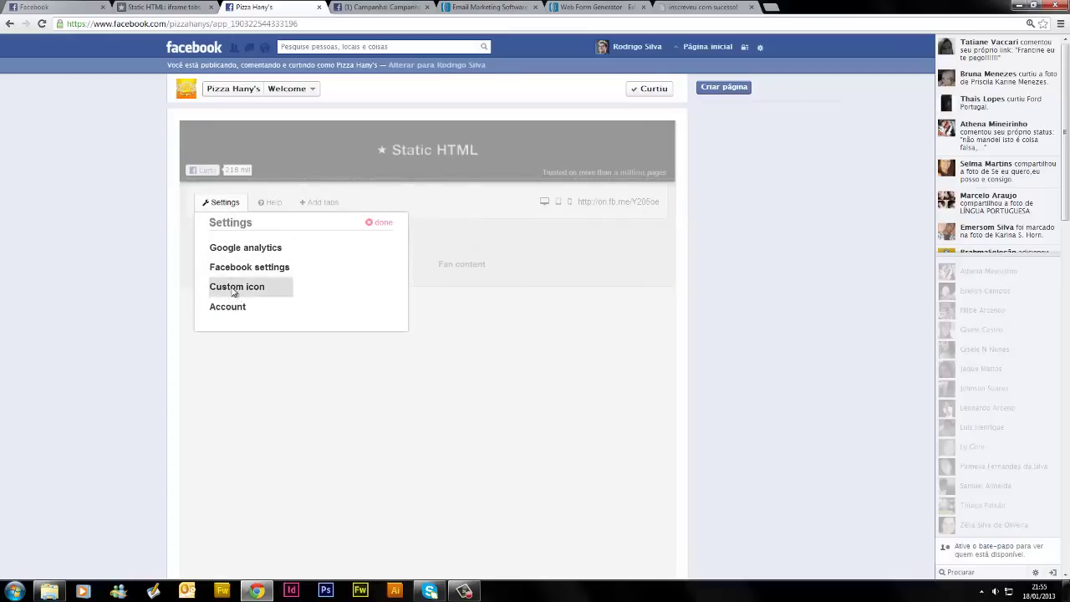
left_click(234, 289)
scroll(355, 352, "down", 2)
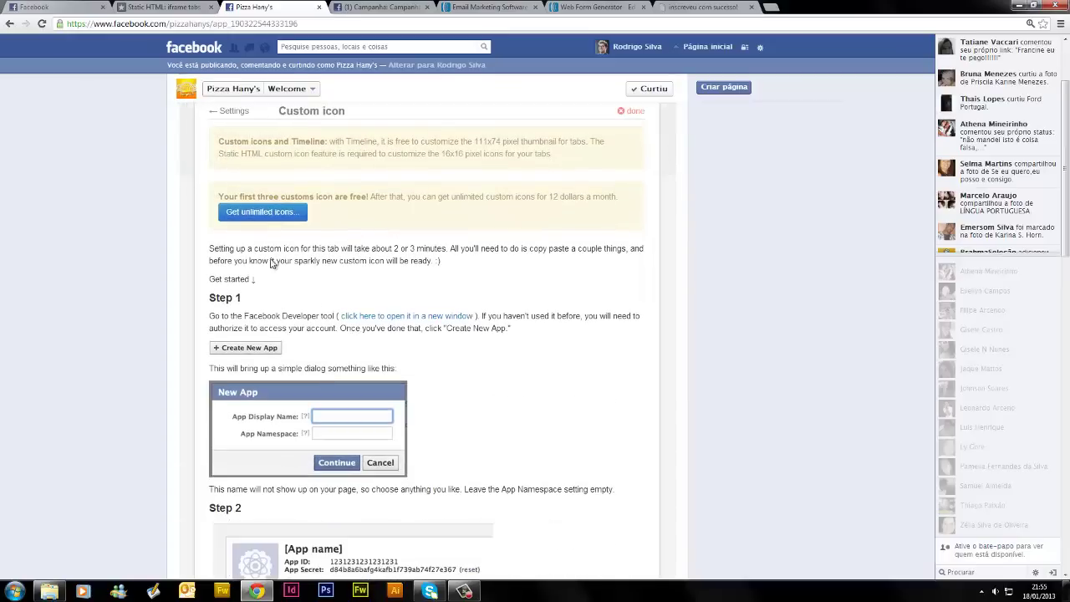
scroll(343, 365, "down", 9)
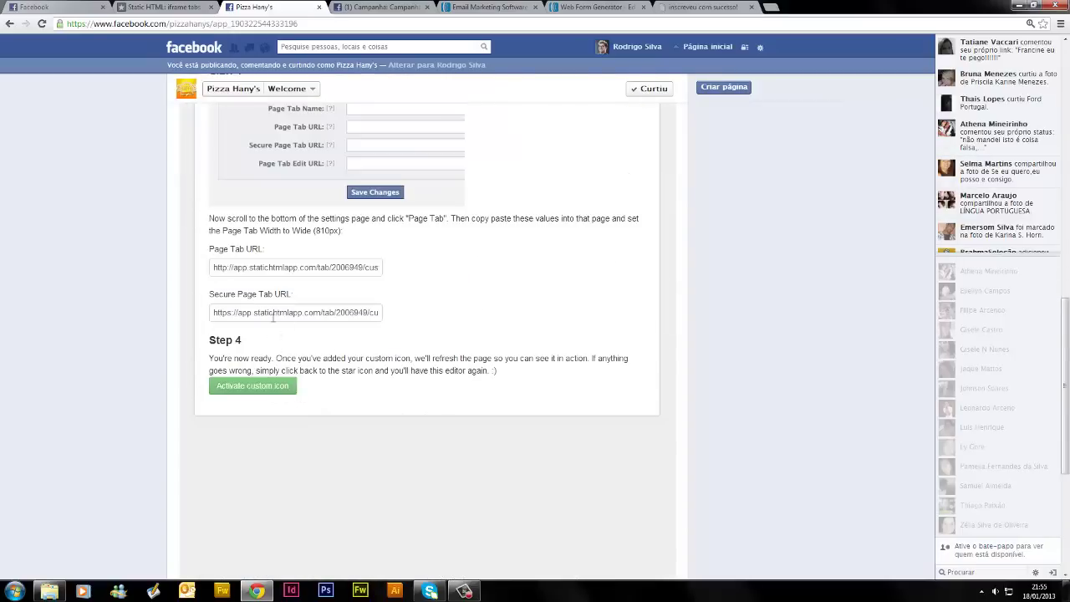
left_click(269, 311)
scroll(334, 314, "up", 3)
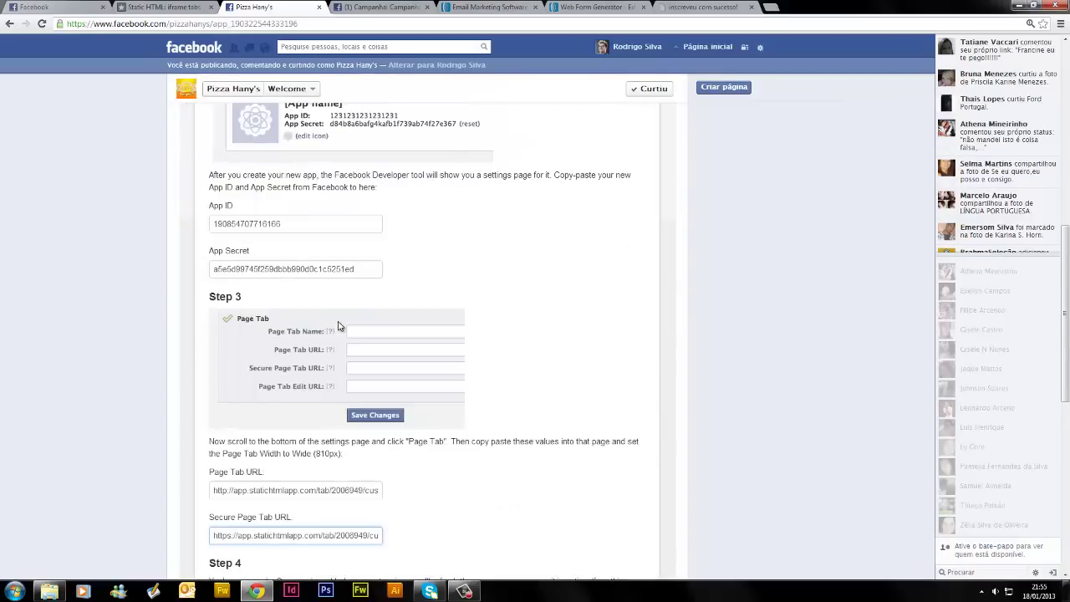
scroll(350, 327, "up", 2)
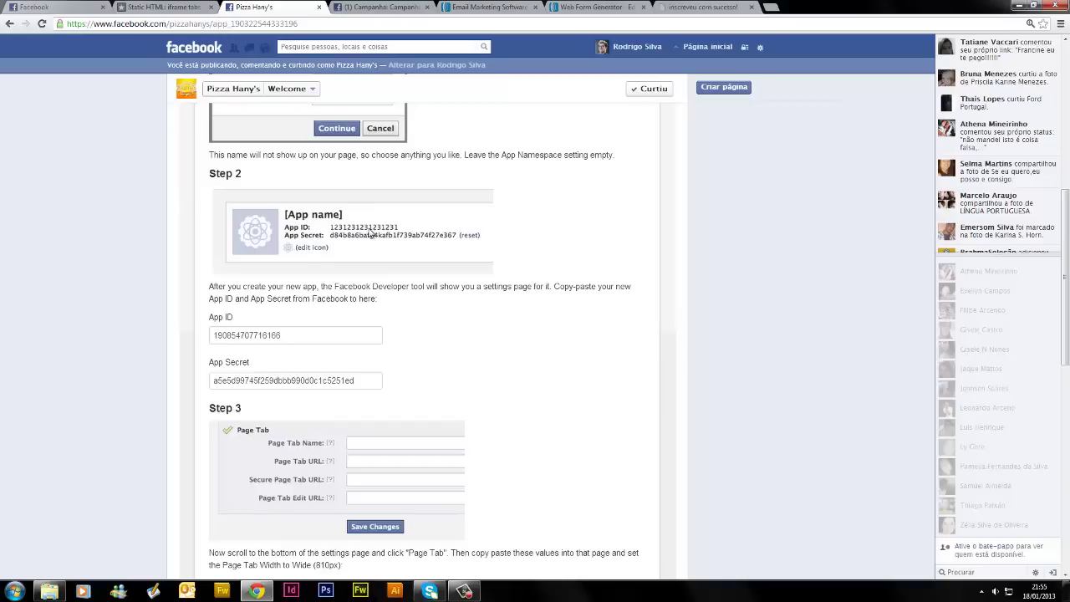
scroll(372, 230, "up", 5)
scroll(372, 233, "up", 1)
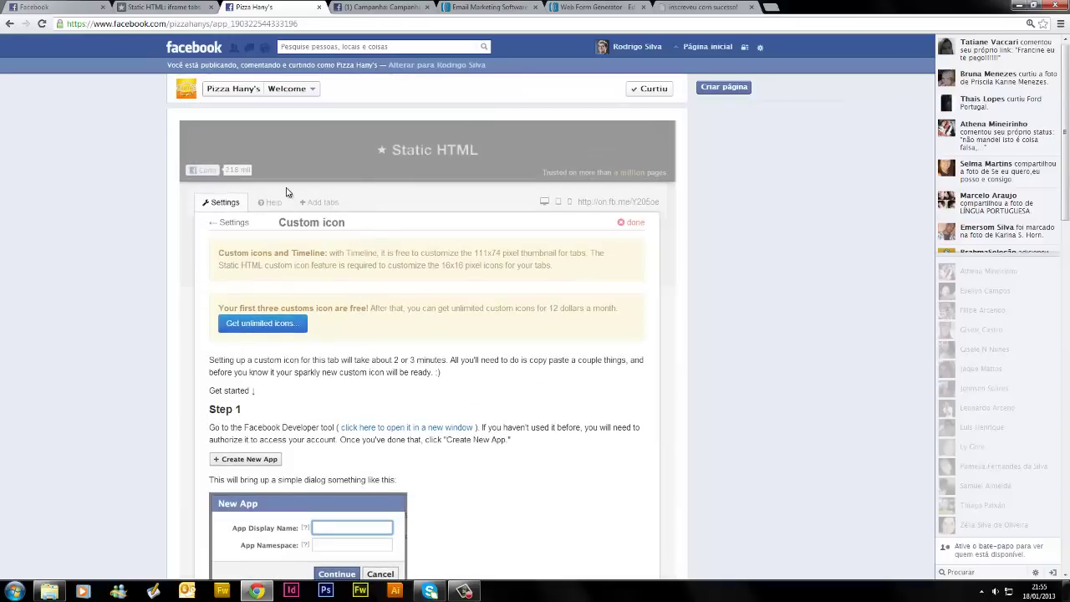
left_click(223, 204)
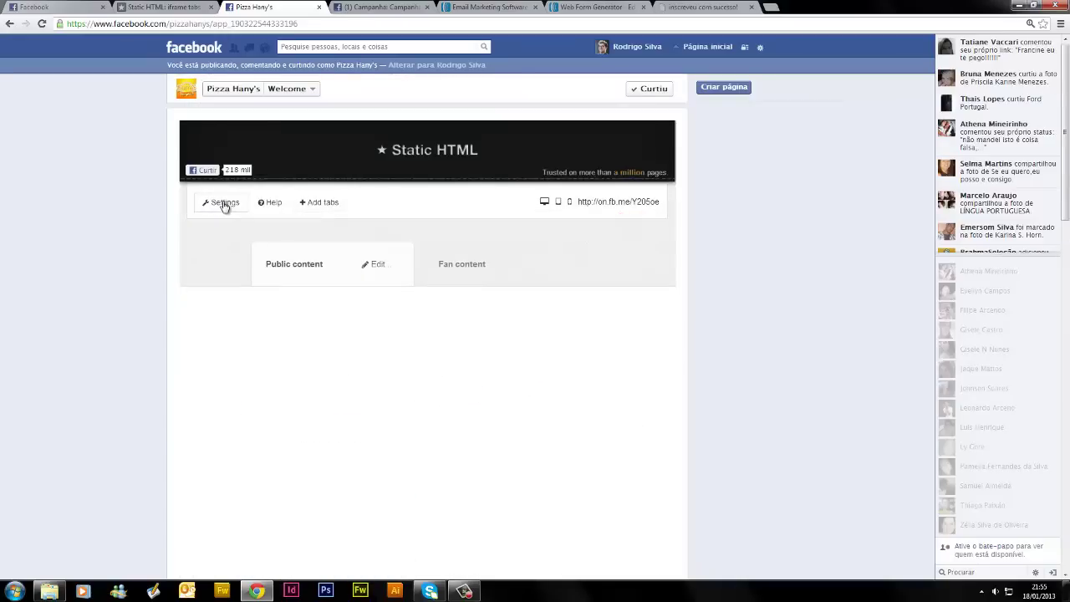
left_click(223, 203)
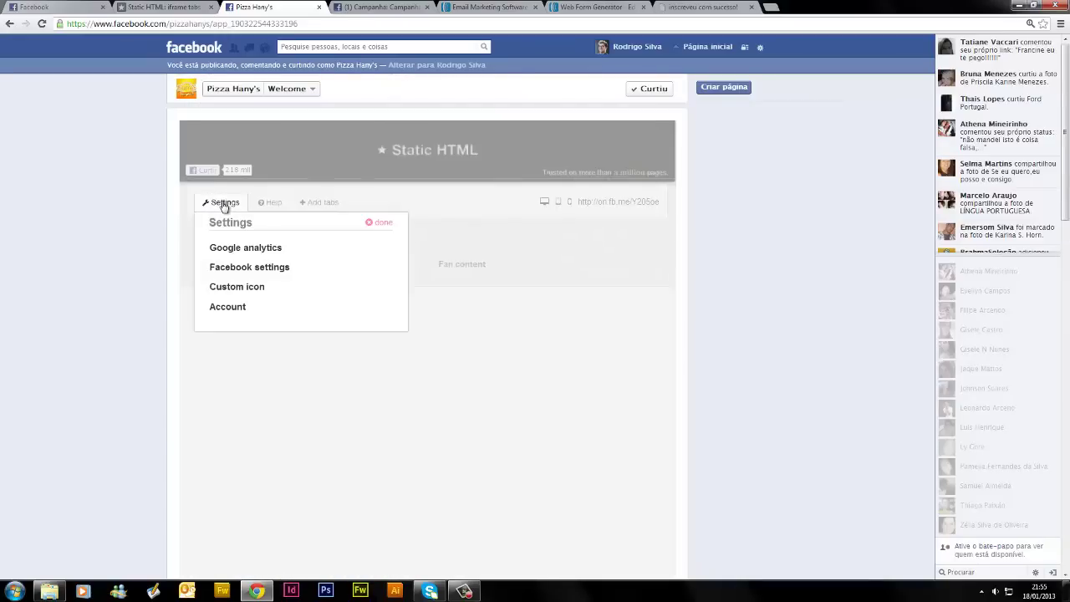
left_click(238, 308)
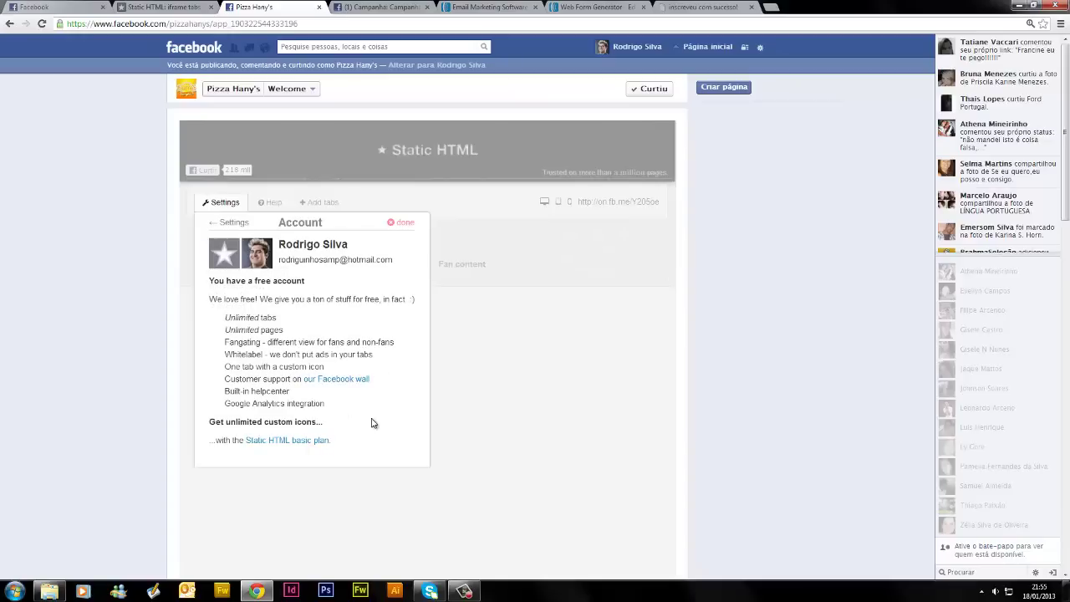
left_click(214, 205)
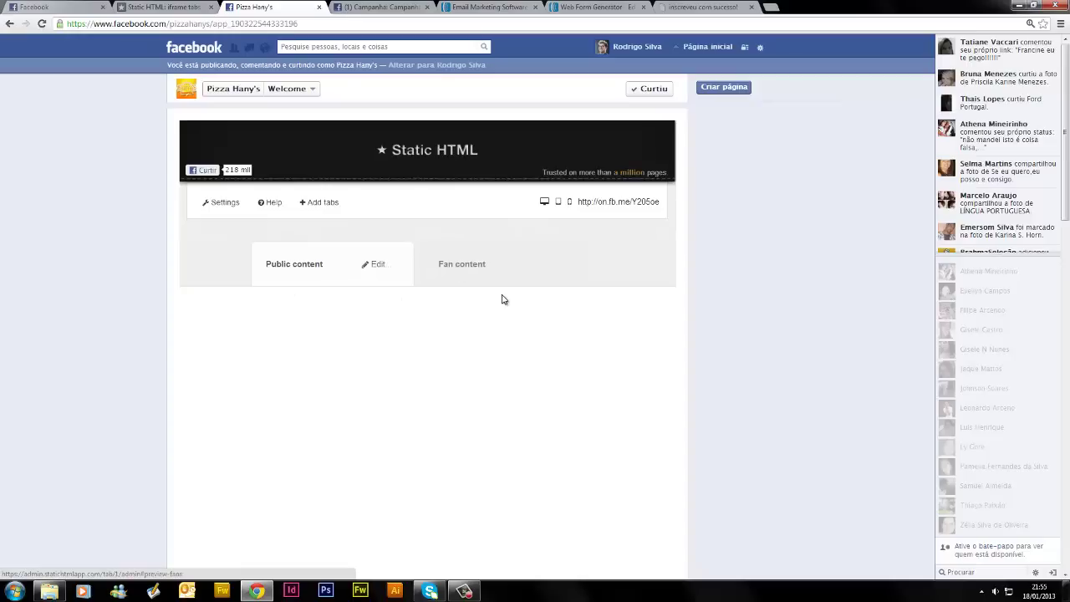
Delete the default index.html text and dismiss the $12/month image-upload upgrade prompt
left_click(379, 266)
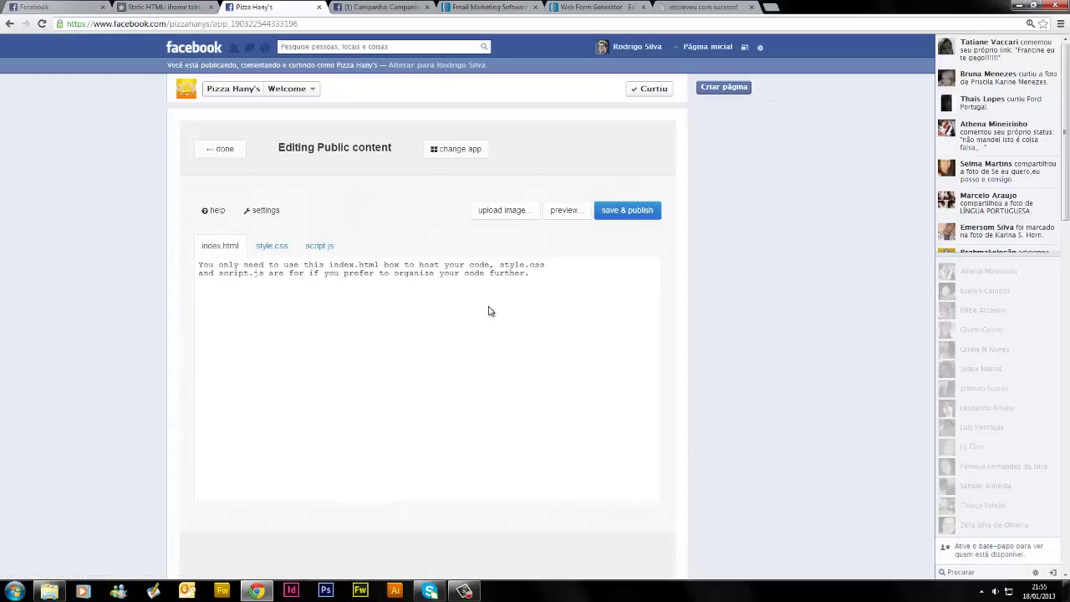
left_click_drag(535, 274, 191, 266)
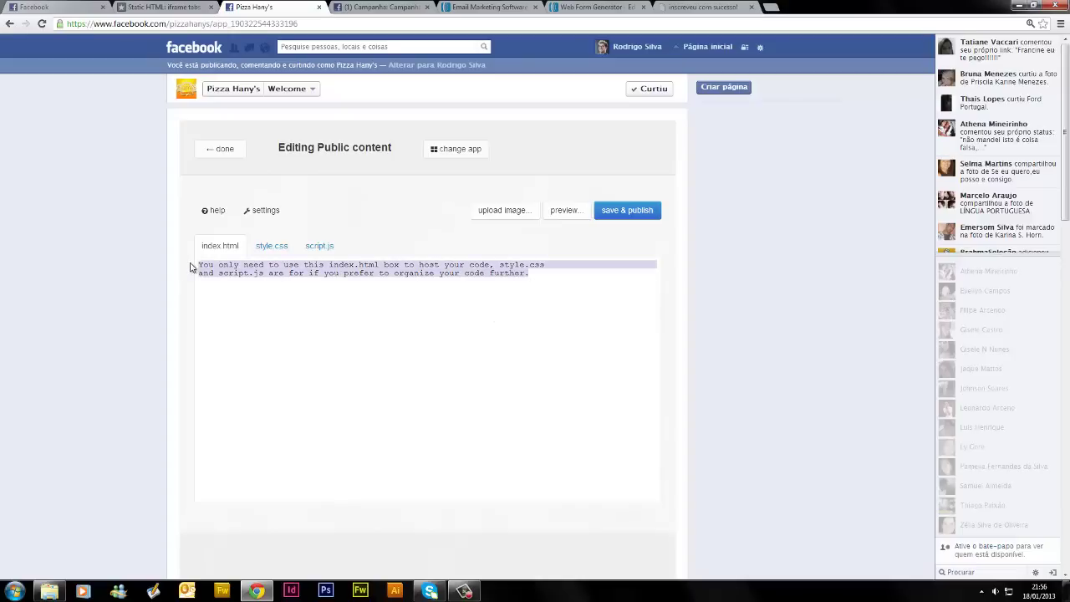
key("BackSpace")
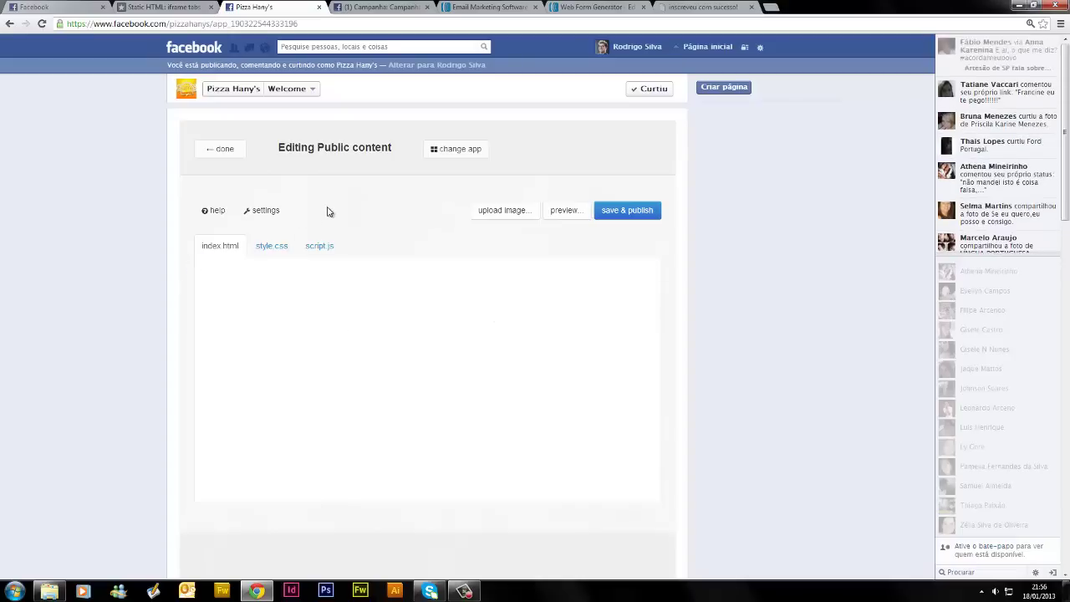
left_click(494, 211)
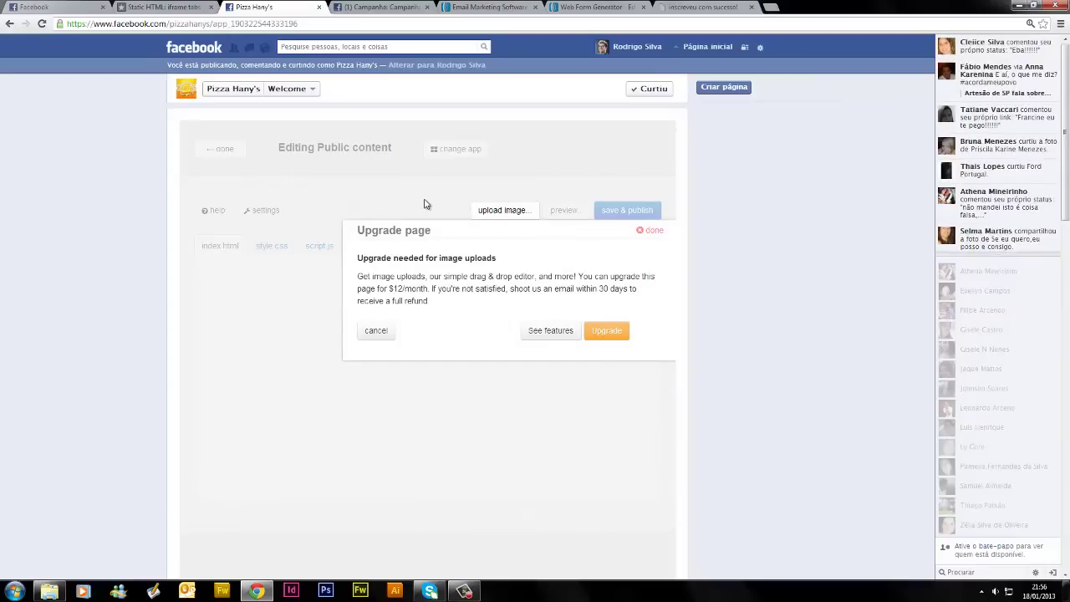
left_click(376, 332)
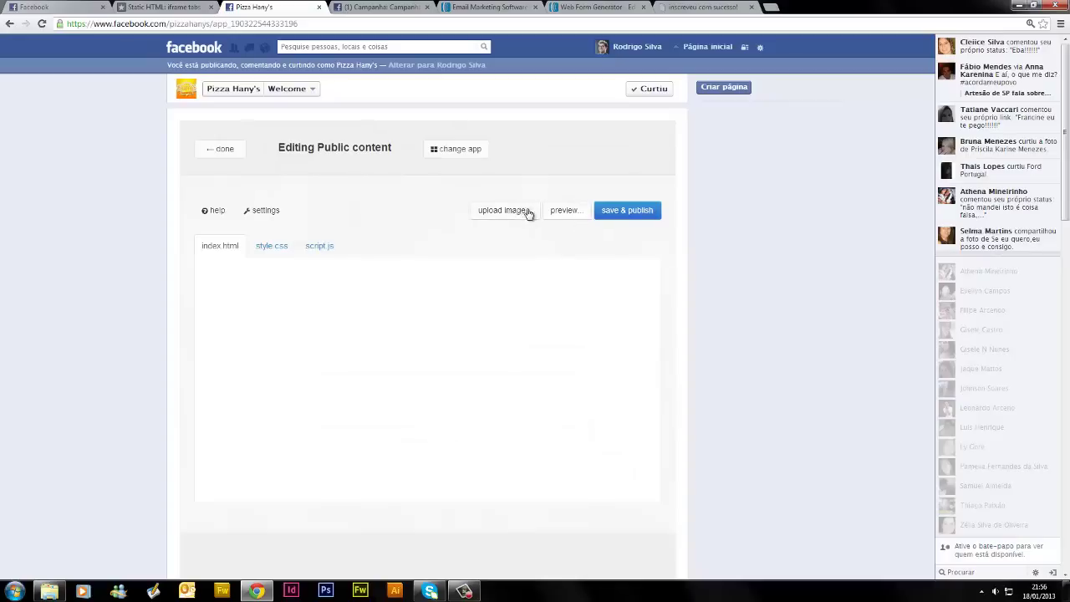
Browse the other available apps, then return to the Public content editor
left_click(474, 152)
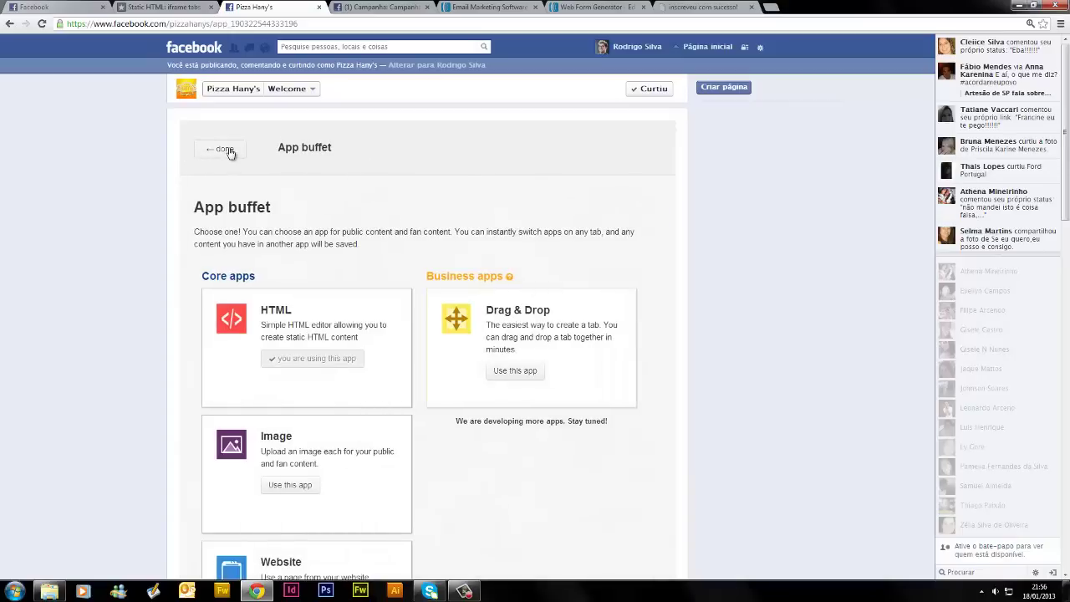
scroll(405, 375, "down", 3)
scroll(405, 375, "up", 3)
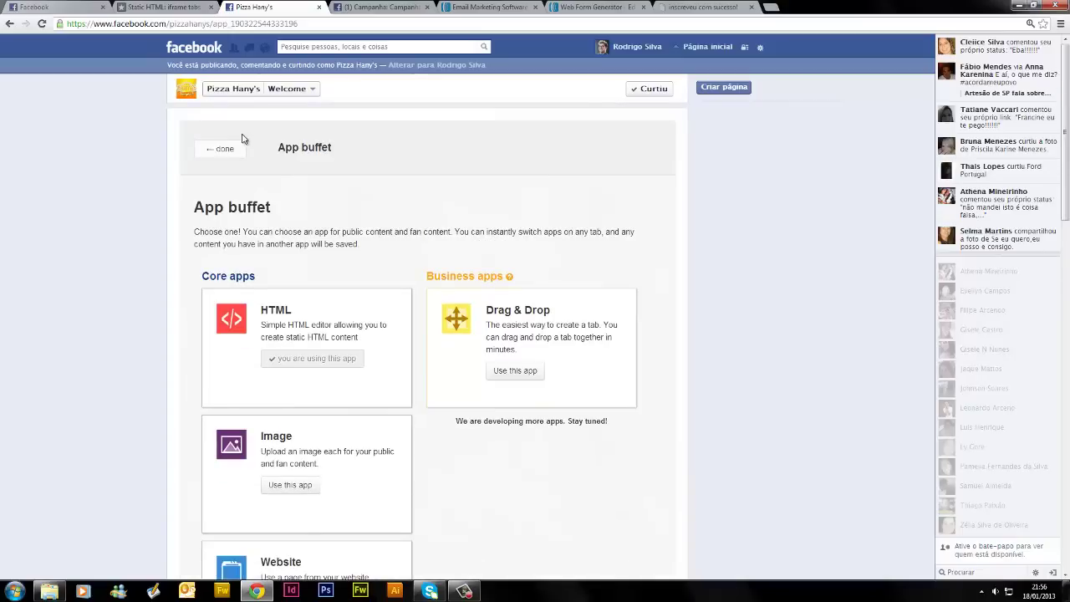
left_click(219, 150)
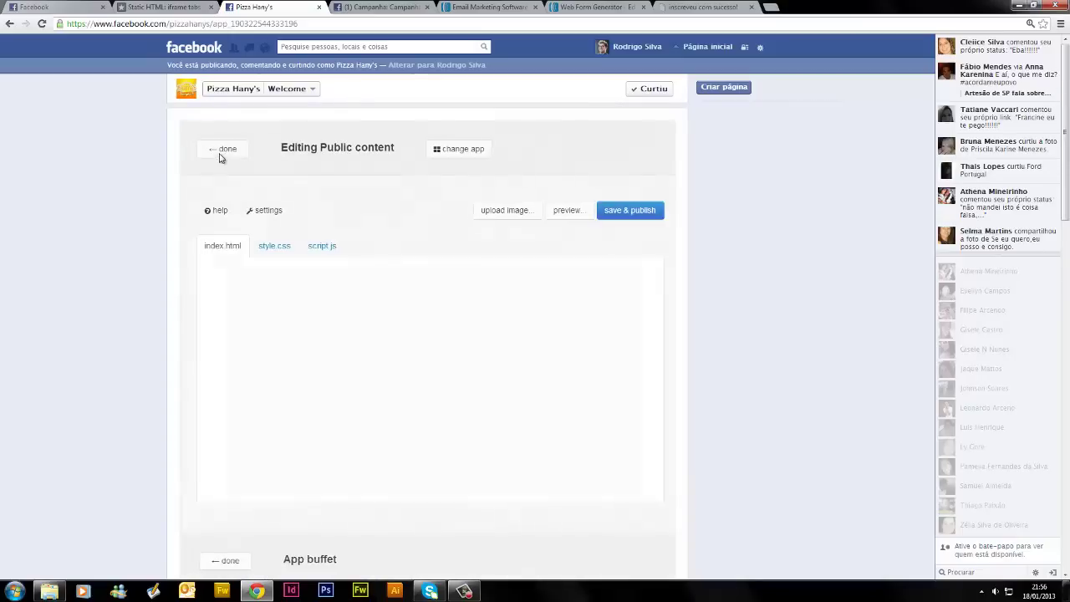
Toggle No scrollbars and Fix curly quotes off and back on, then save the empty content
left_click(265, 210)
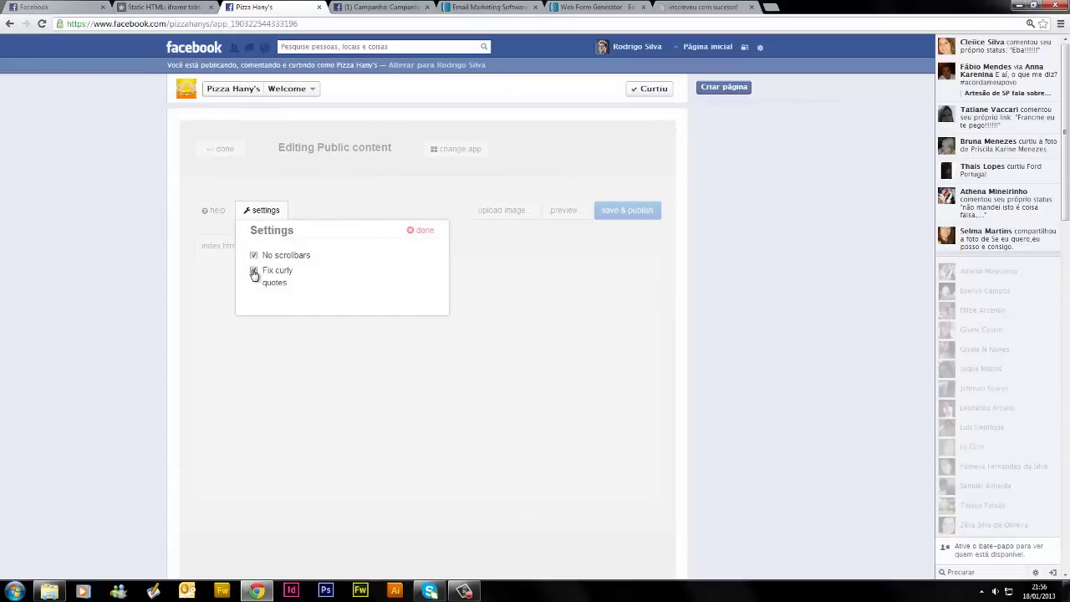
left_click(255, 272)
left_click(254, 255)
left_click(254, 255)
left_click(254, 270)
left_click(259, 210)
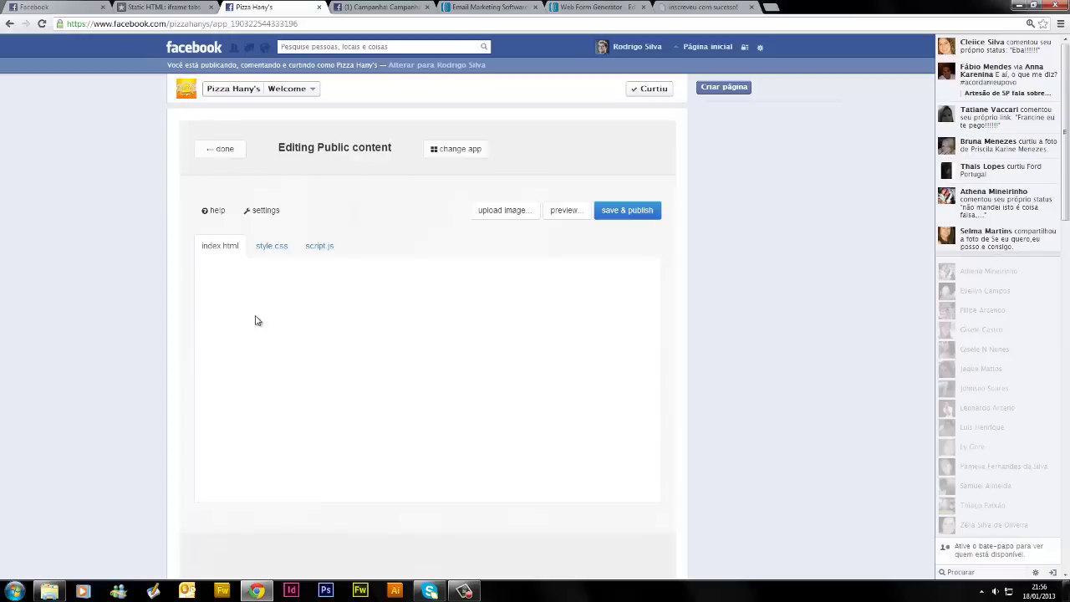
left_click(248, 289)
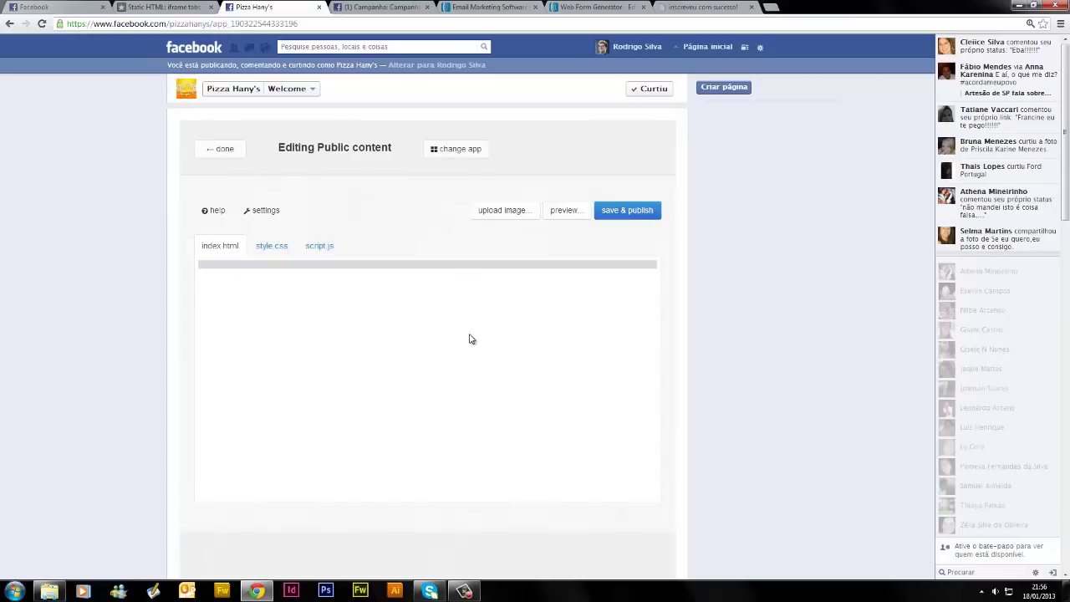
left_click(219, 151)
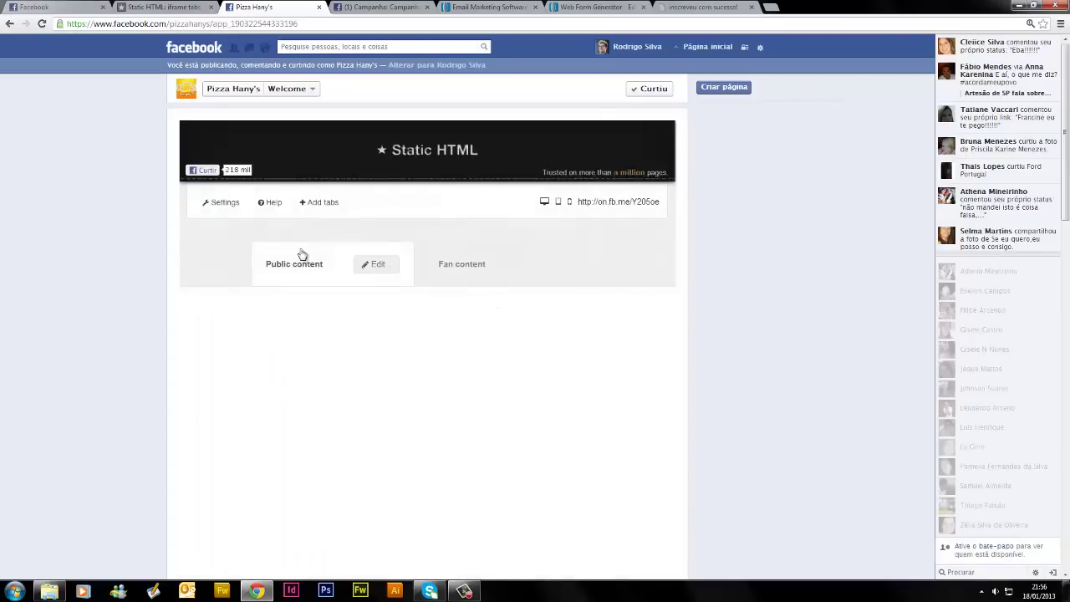
From the news feed, open Segredo das Fanpages and its Ganhe 5 Aulas FREE tab
left_click(403, 267)
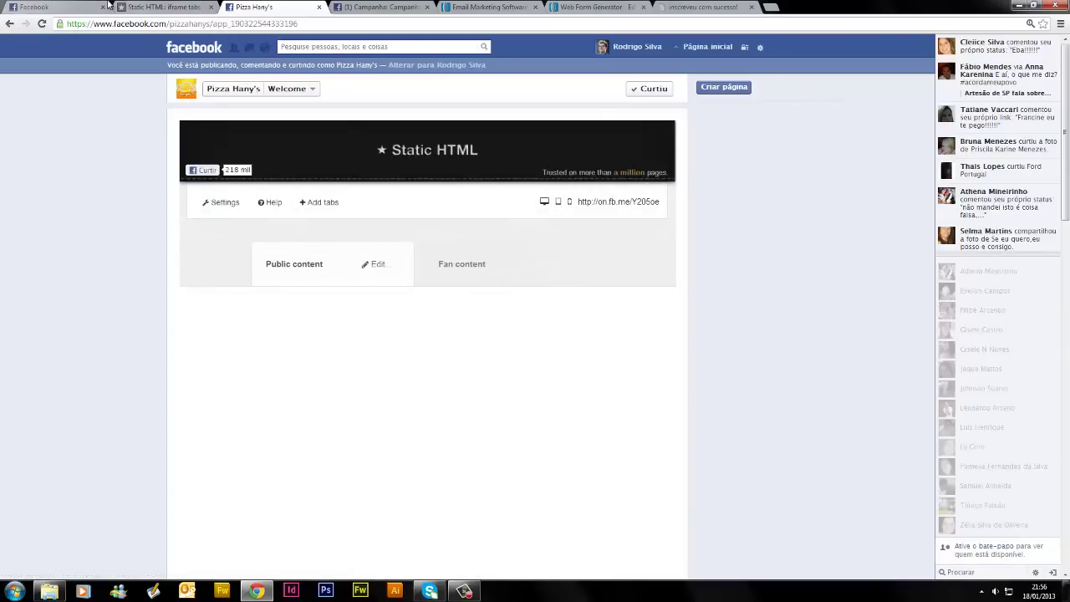
left_click(63, 6)
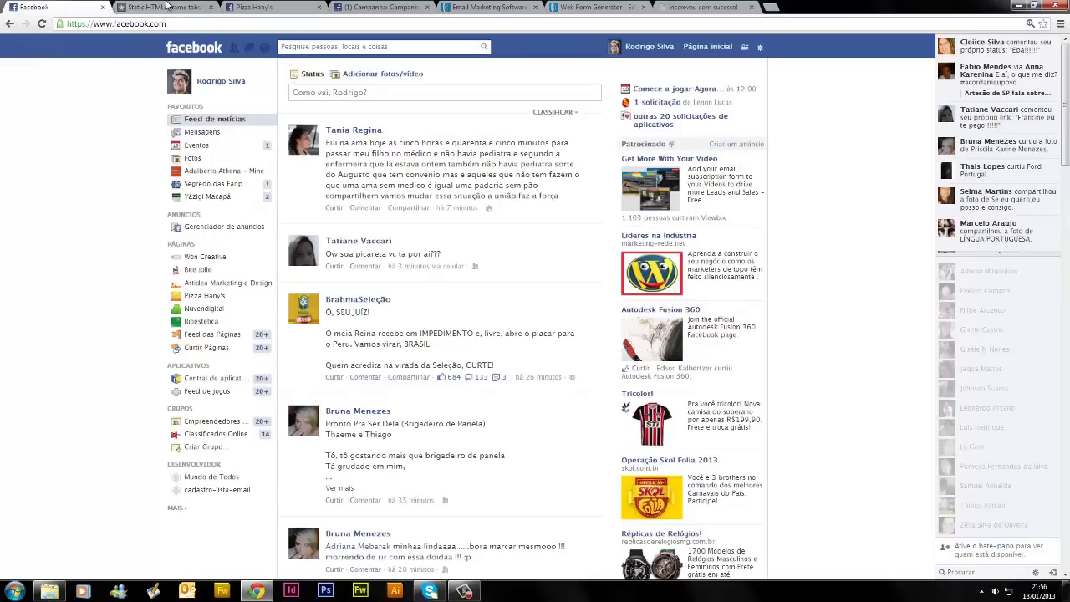
left_click(166, 5)
left_click(52, 6)
left_click(199, 185)
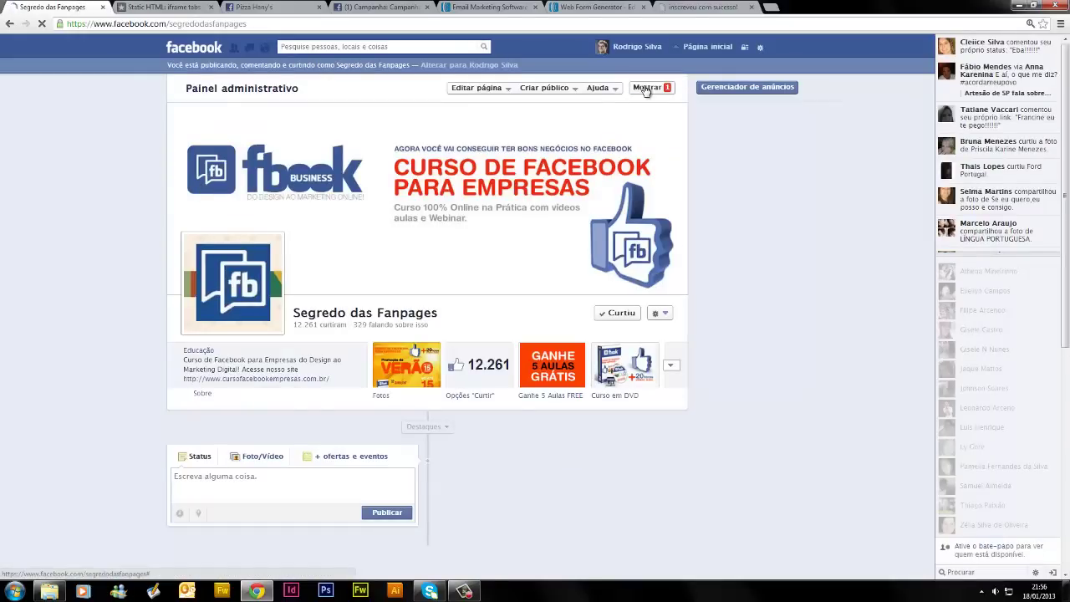
left_click(557, 373)
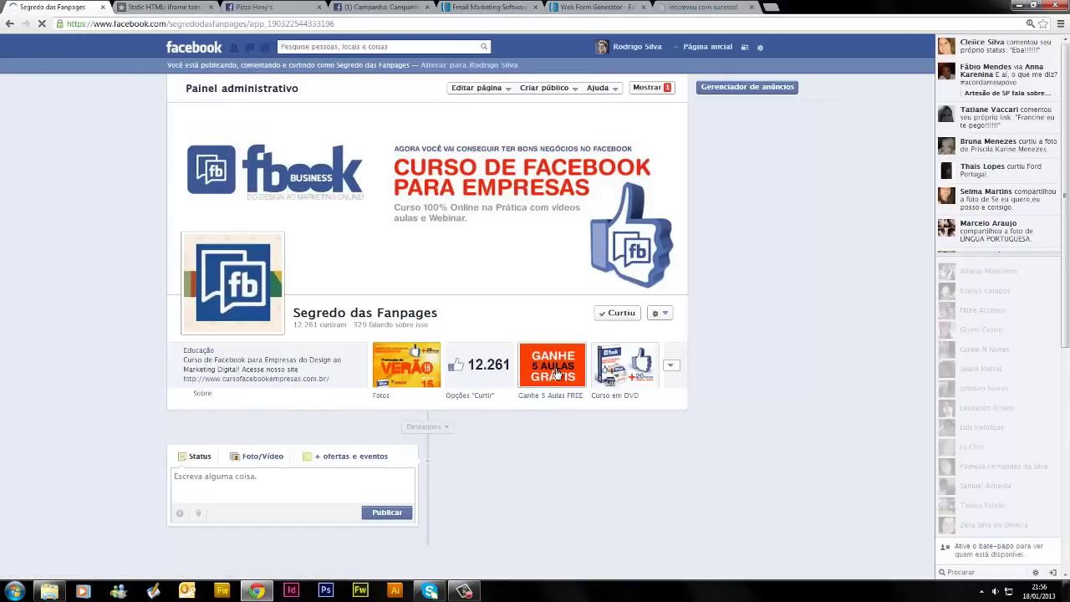
Close the Static HTML app browser tab and return to Segredo das Fanpages
left_click(178, 7)
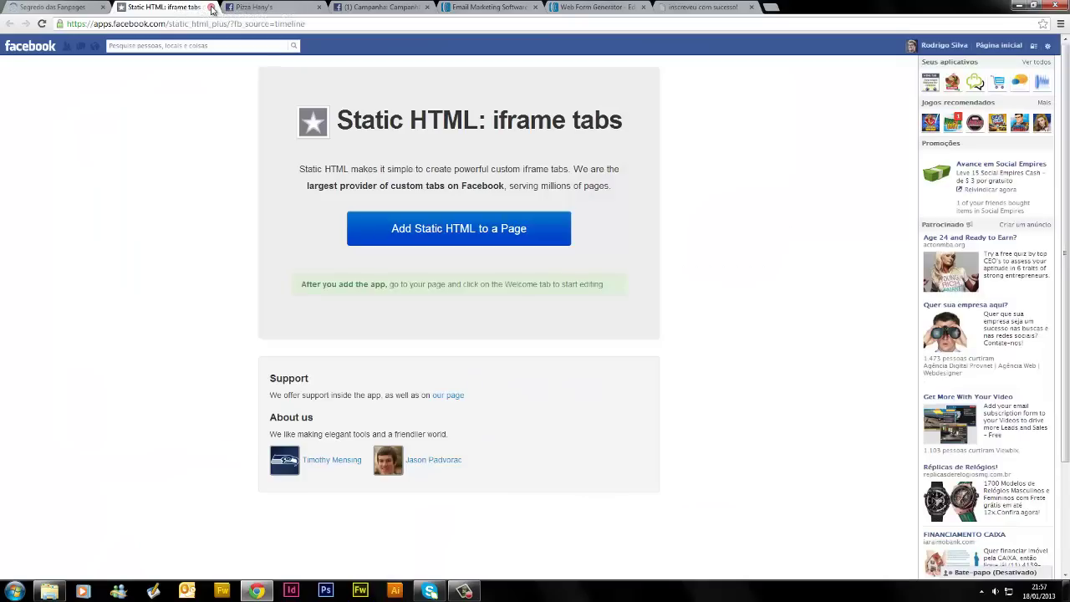
left_click(212, 7)
left_click(79, 7)
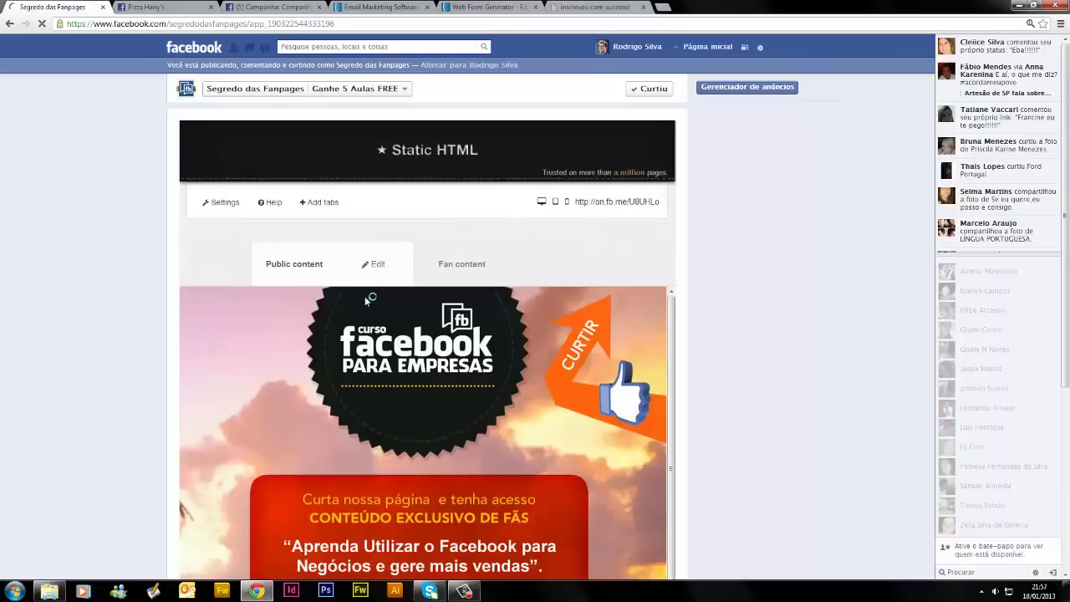
Replace the public content image with aba-no-fan-nova from the App especial folder and upload it
scroll(527, 360, "down", 2)
scroll(489, 393, "up", 2)
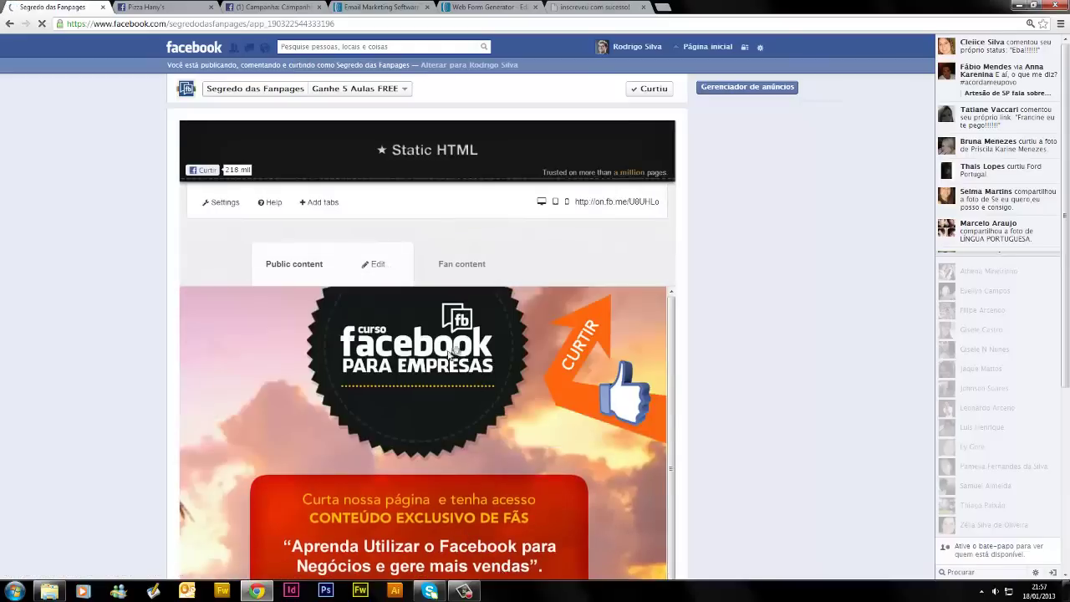
left_click(378, 265)
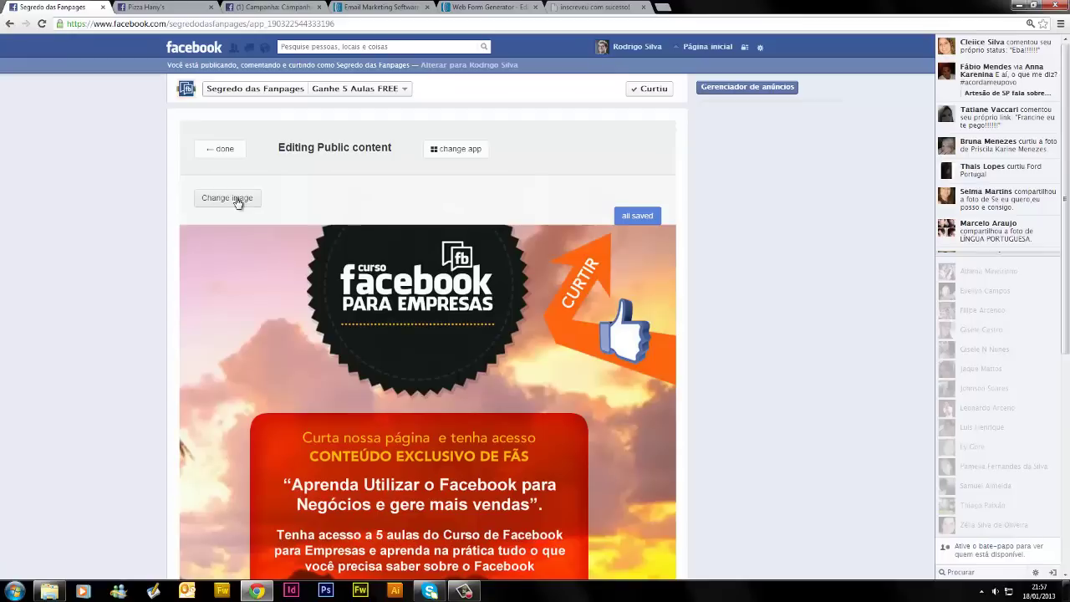
left_click(231, 204)
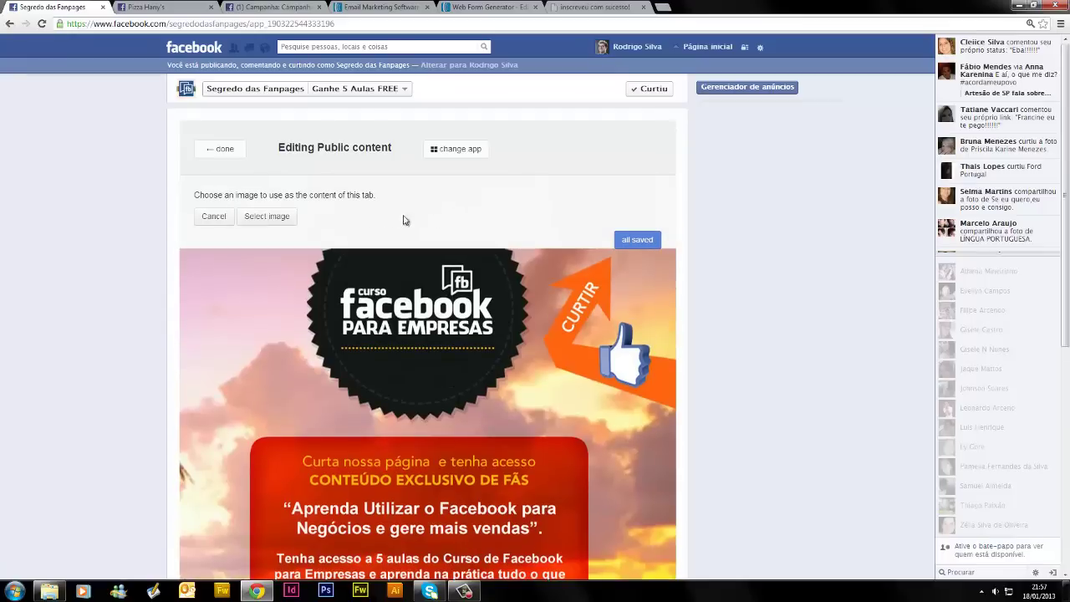
left_click(261, 218)
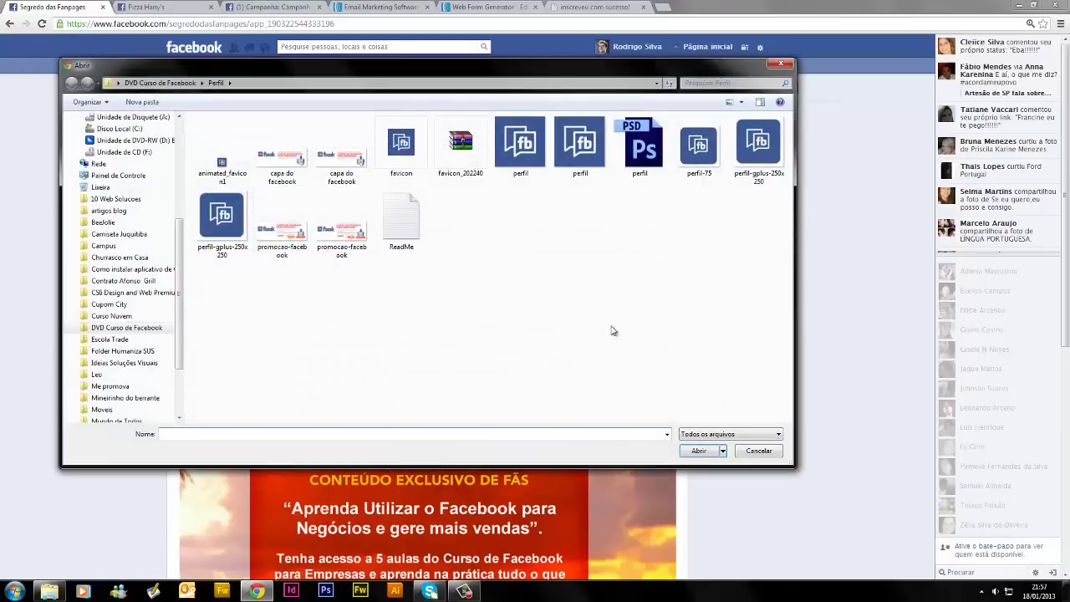
left_click(160, 83)
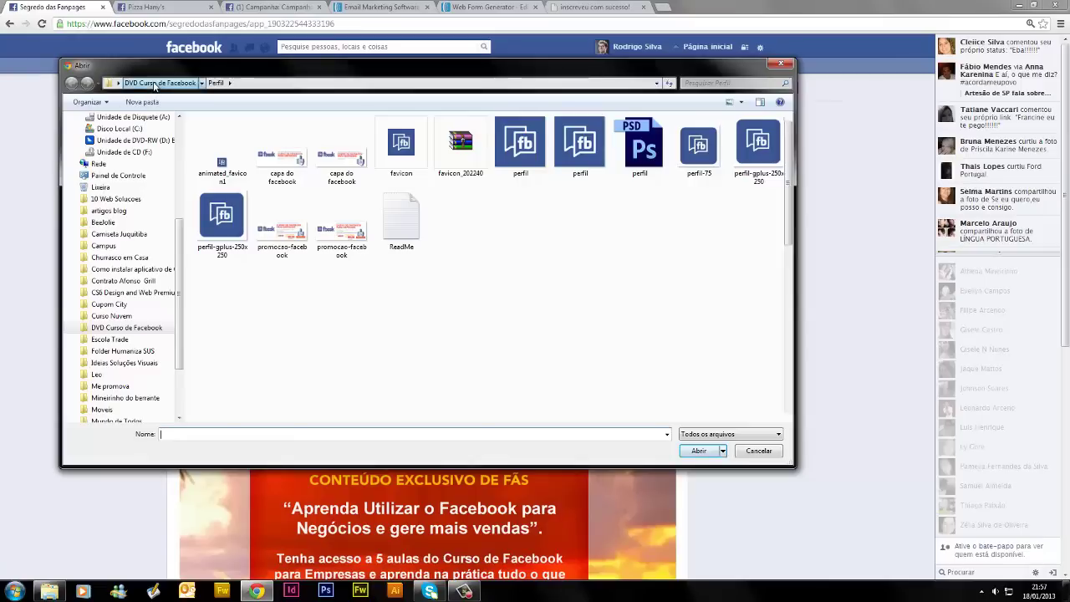
double_click(274, 163)
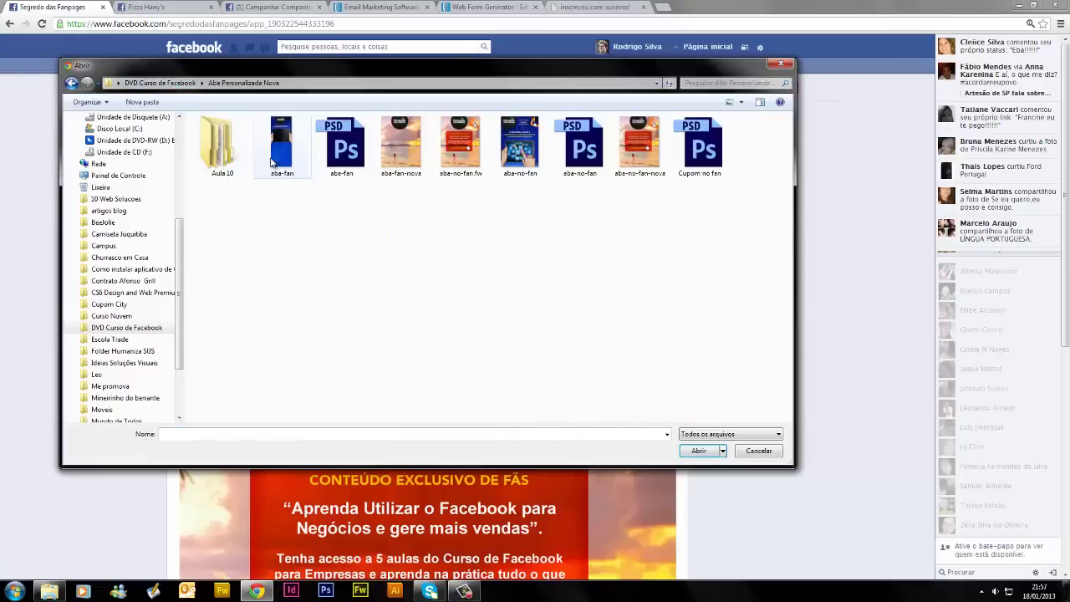
double_click(222, 158)
double_click(219, 136)
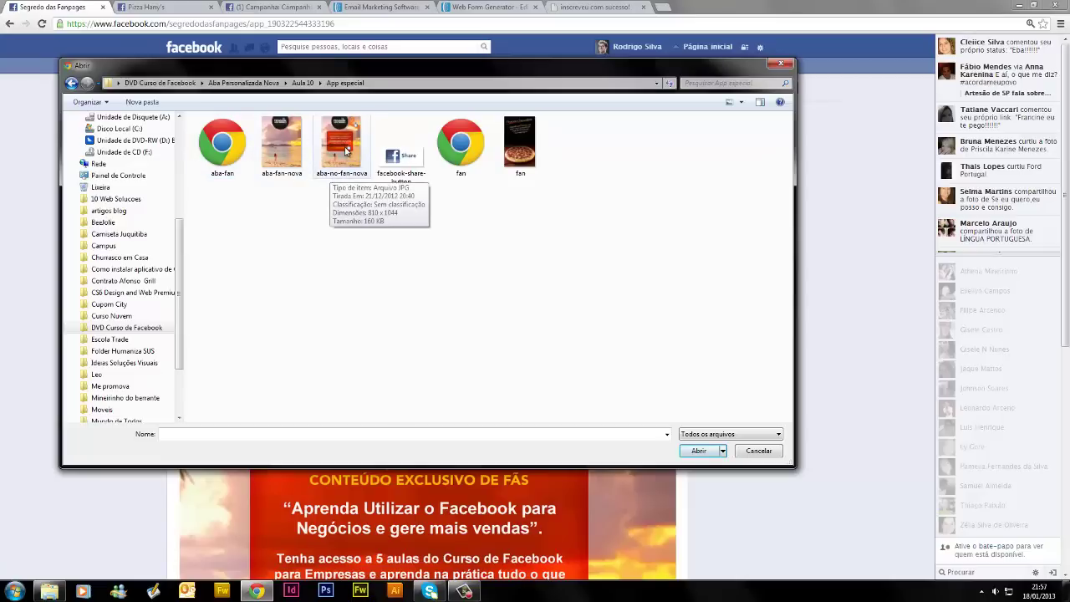
left_click(347, 151)
left_click(697, 450)
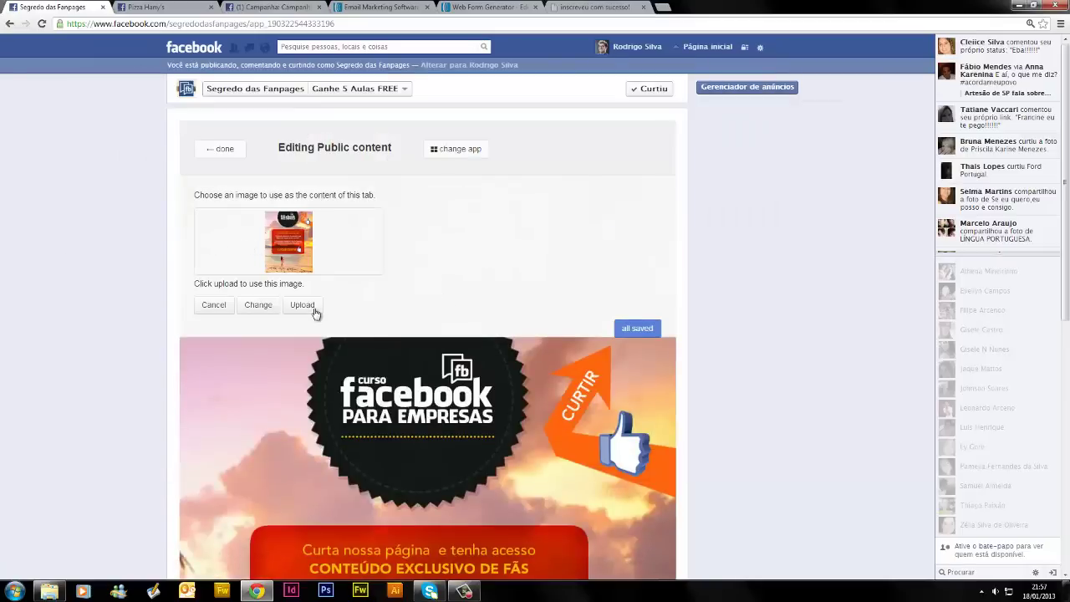
left_click(301, 306)
Upload the image again, finish editing, and switch to the Fan content view
scroll(426, 286, "down", 3)
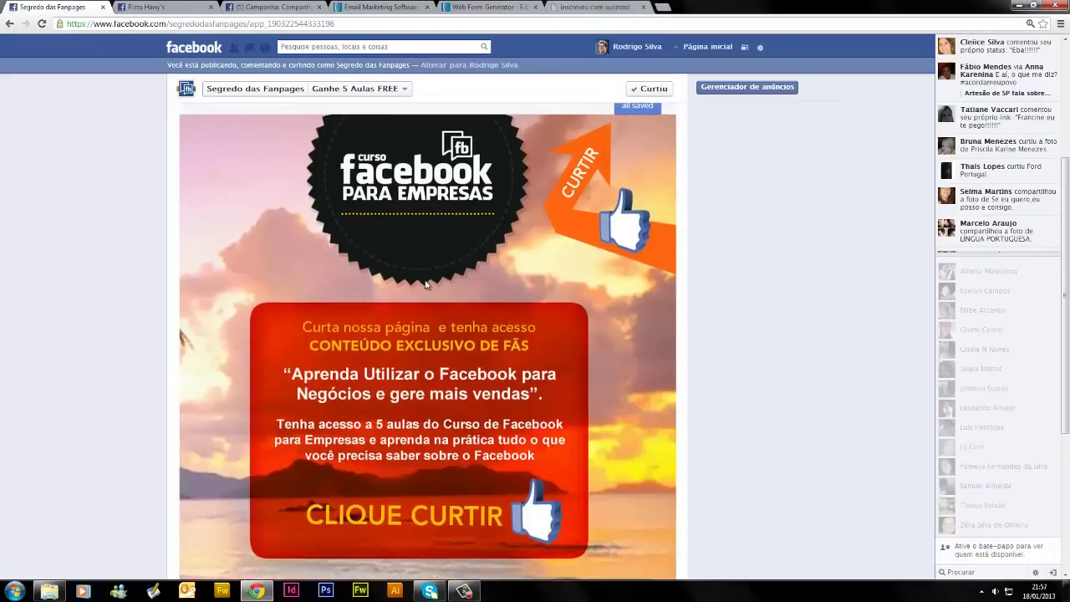
scroll(449, 343, "up", 2)
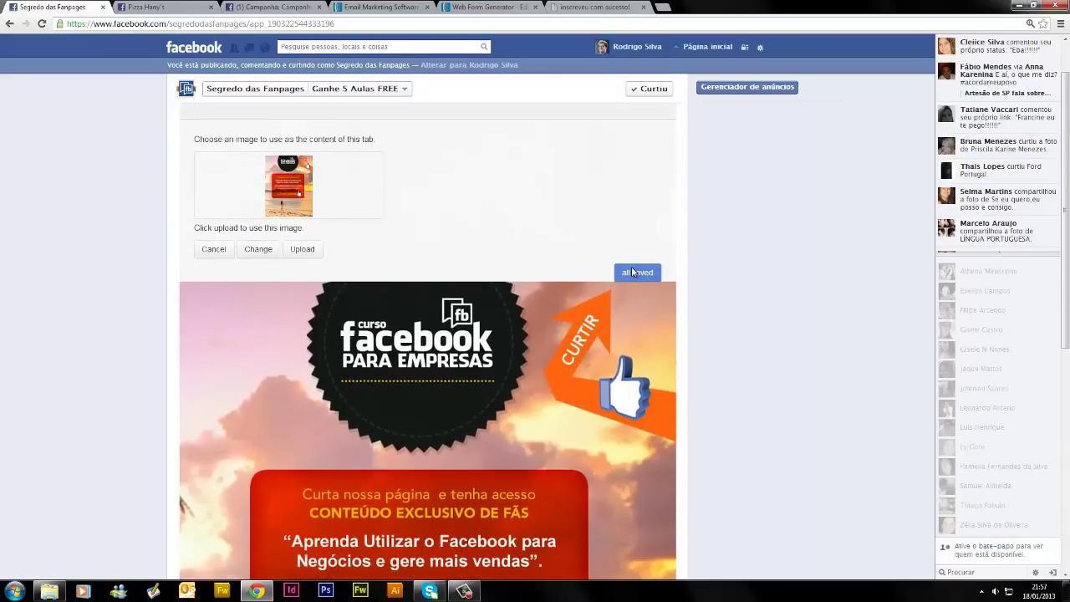
scroll(441, 245, "up", 1)
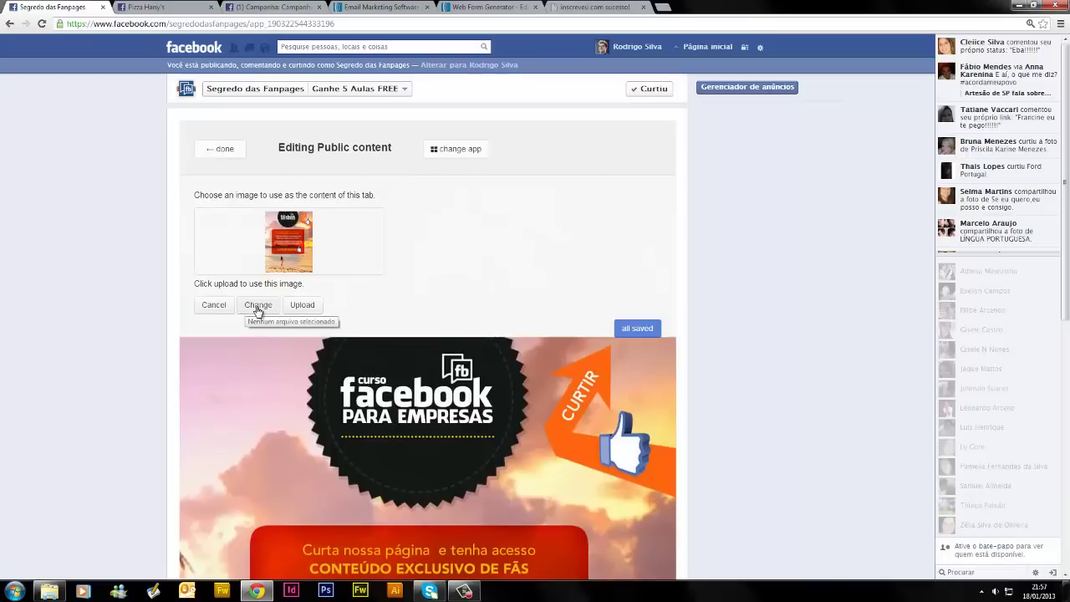
left_click(318, 307)
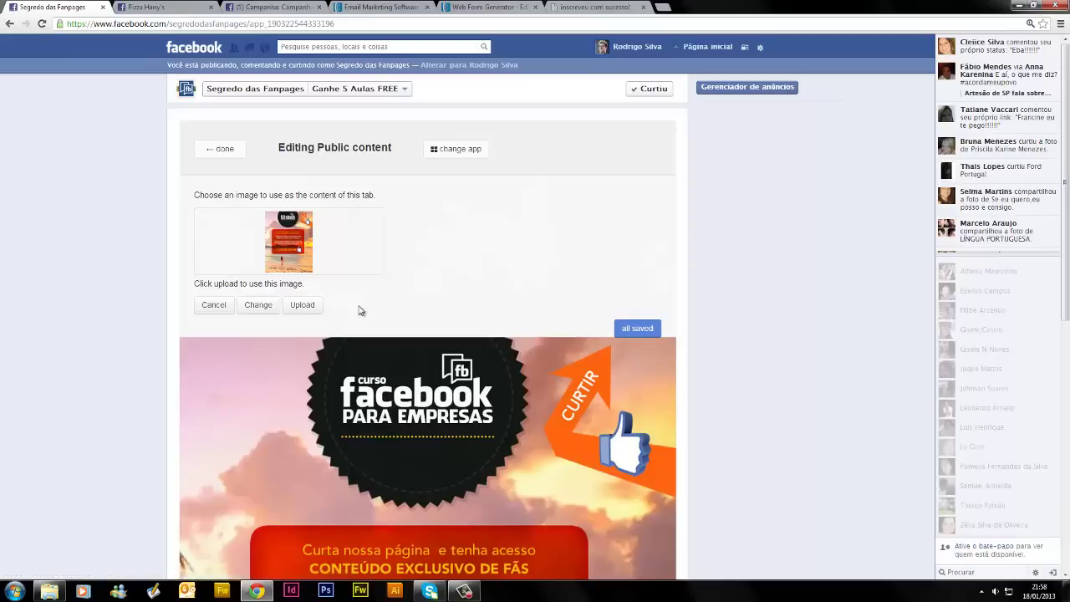
scroll(453, 317, "down", 2)
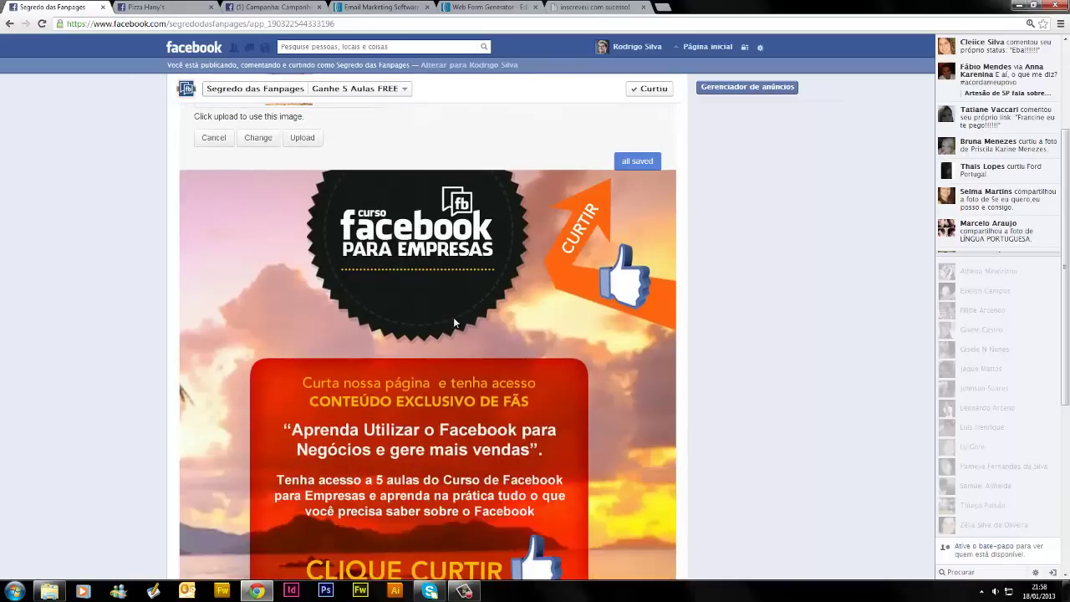
scroll(454, 317, "up", 2)
left_click(224, 149)
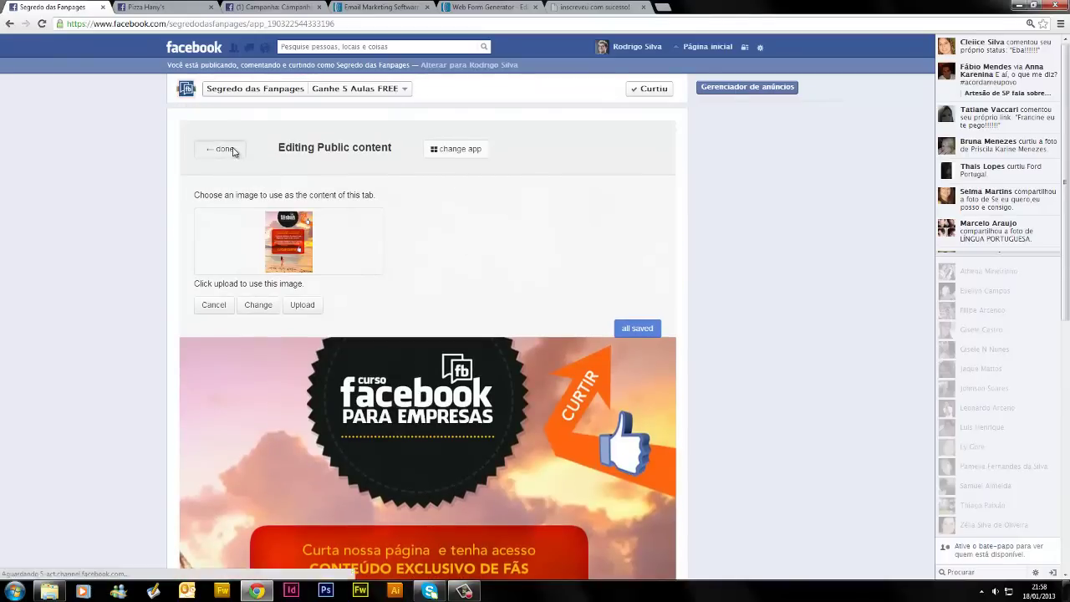
scroll(459, 418, "down", 5)
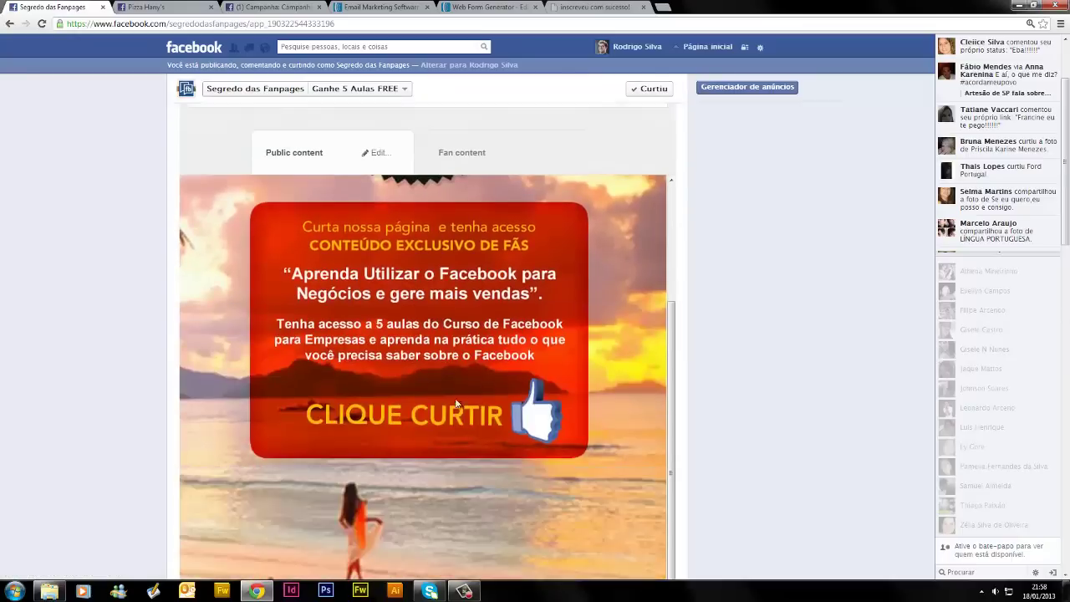
scroll(459, 419, "up", 5)
left_click(447, 262)
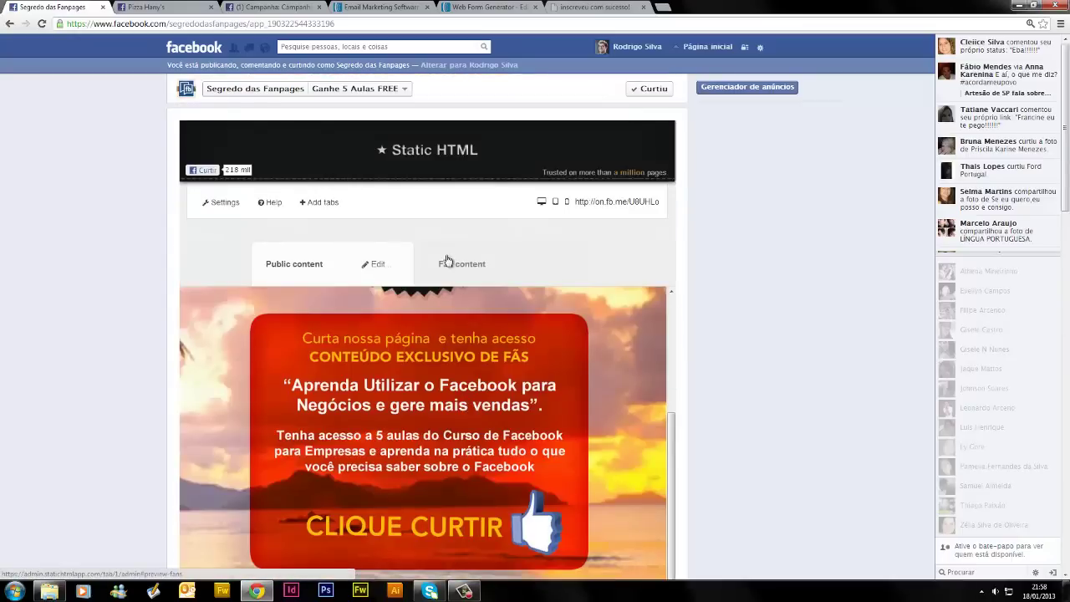
Clear the Fan content code, dismiss the image upload's upgrade prompt, and paste the code back
left_click(552, 262)
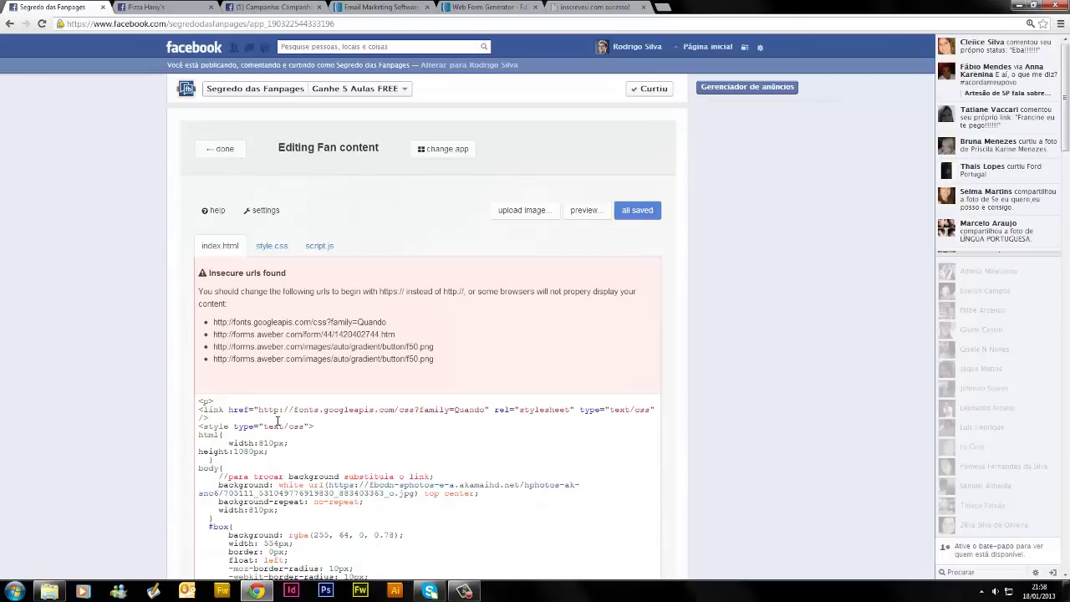
key("ctrl+a")
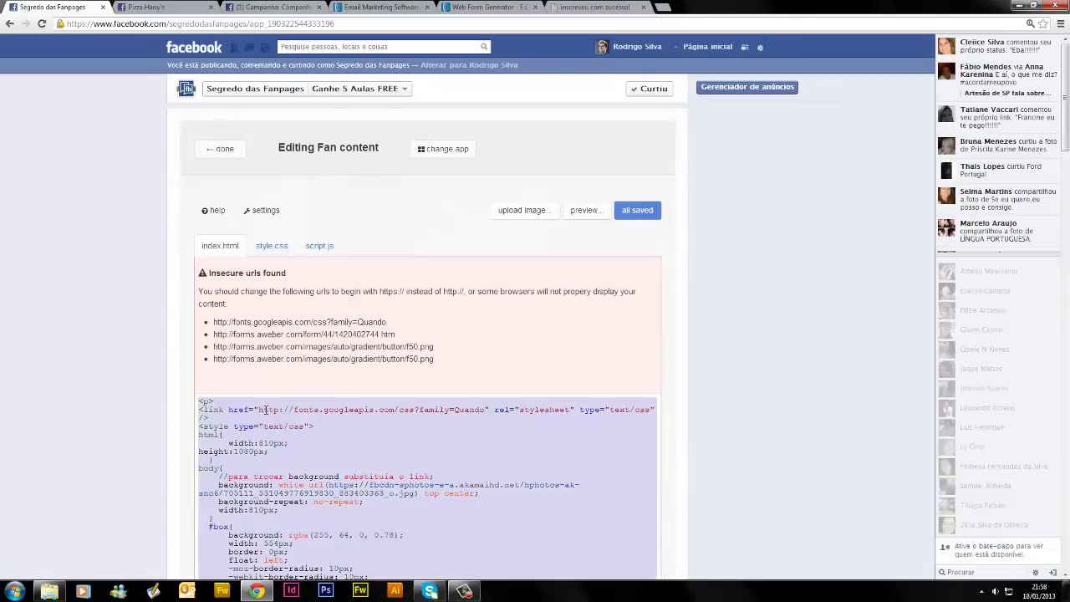
key("Delete")
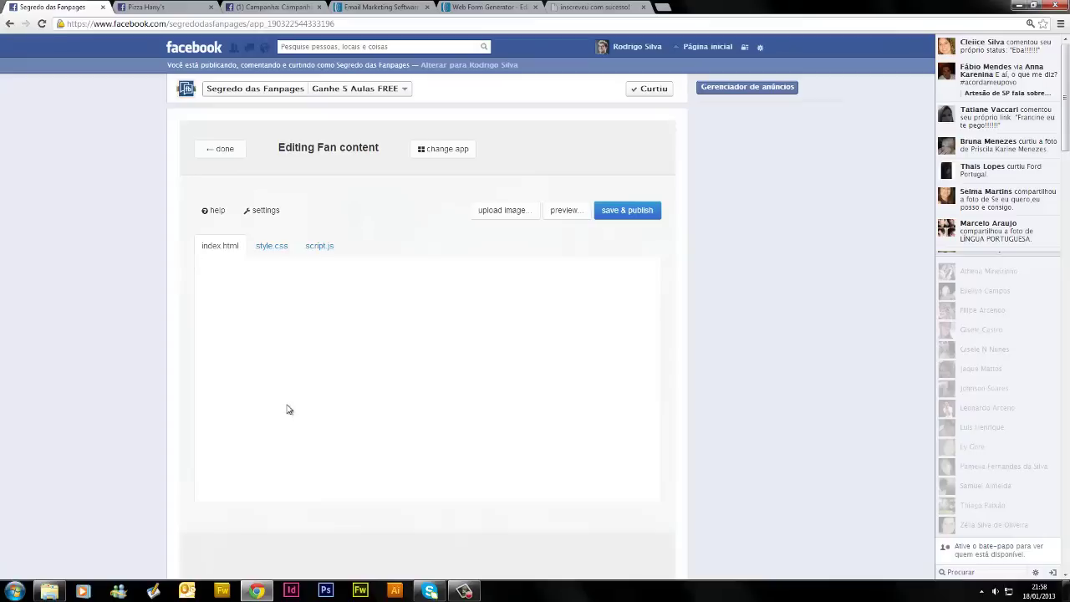
scroll(289, 425, "down", 2)
scroll(305, 444, "up", 2)
left_click(504, 215)
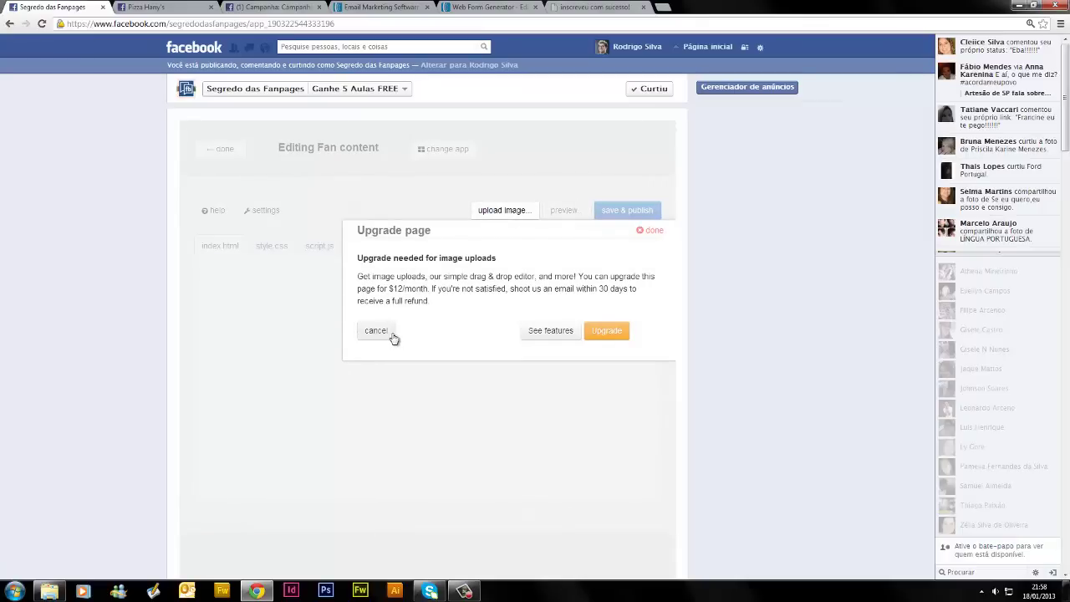
left_click(376, 332)
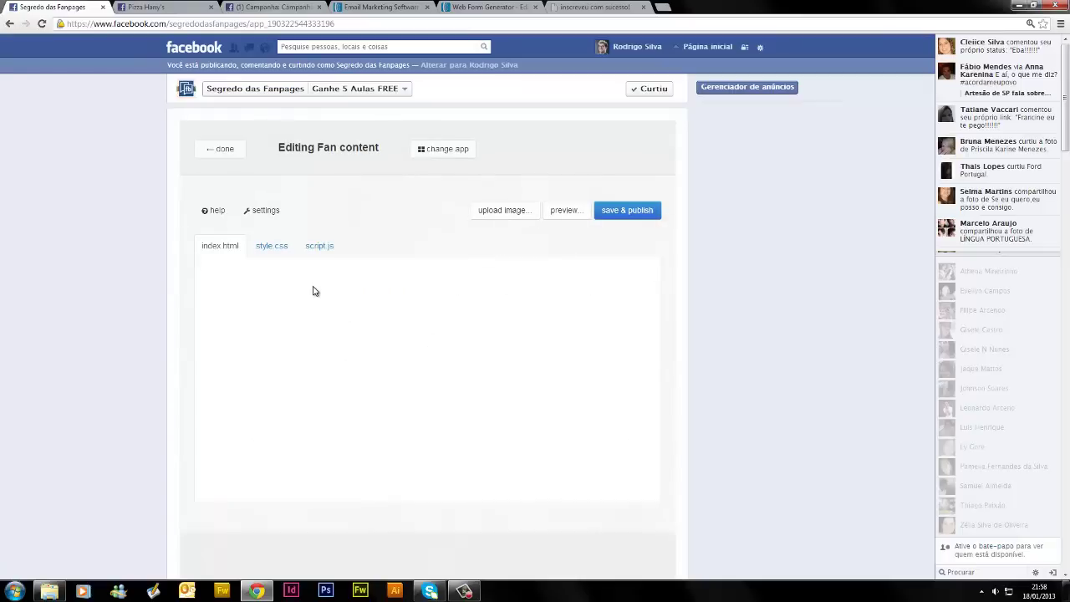
key("ctrl+v")
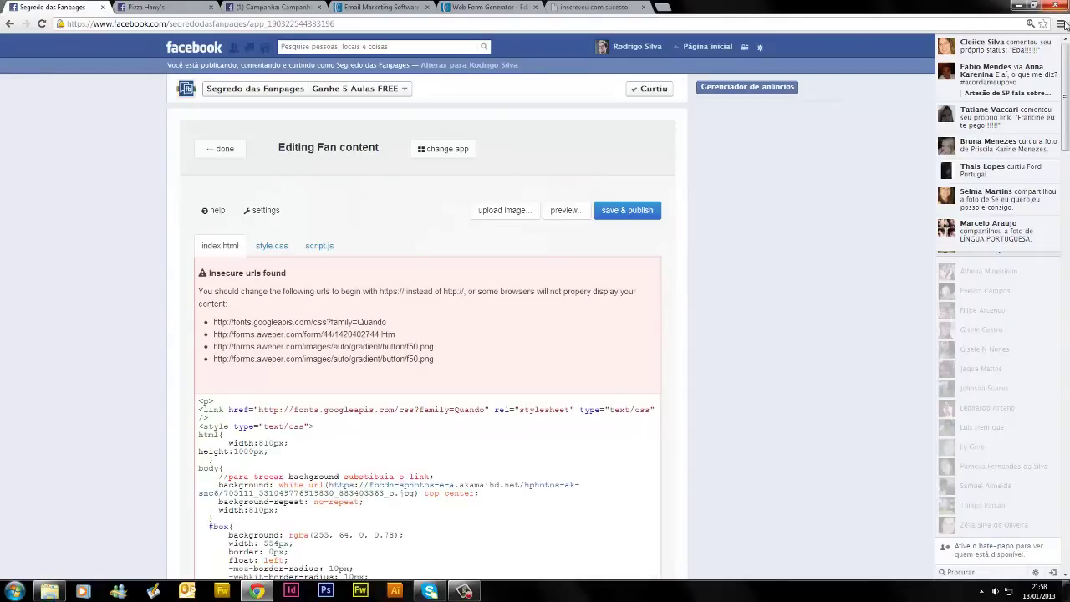
Add blank lines inside the body rule after width:810px; and the background comment
left_click_drag(1067, 77, 1067, 125)
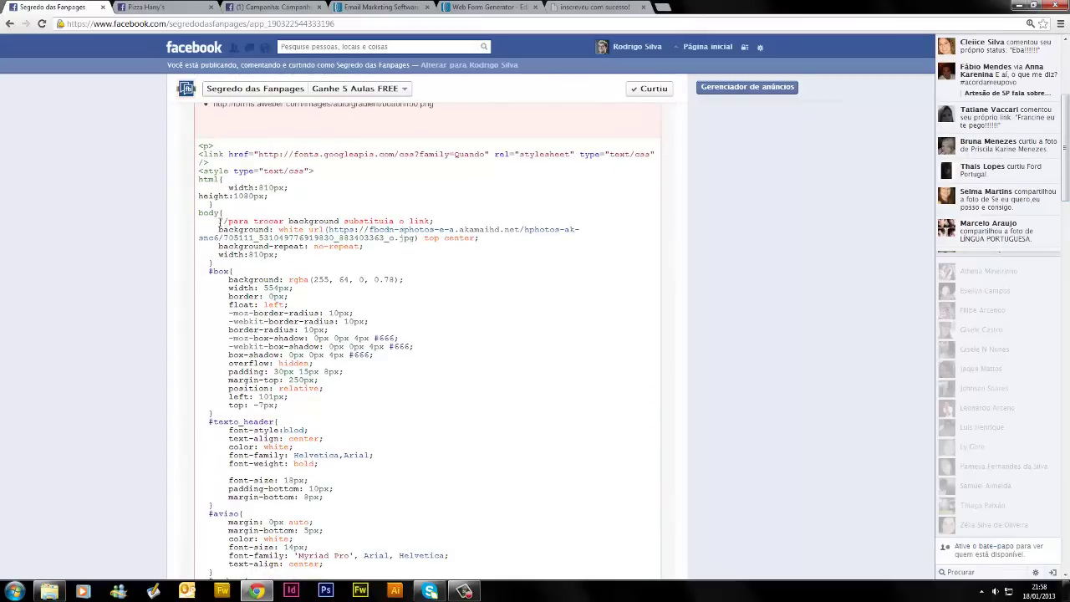
left_click_drag(197, 212, 284, 262)
key("Delete")
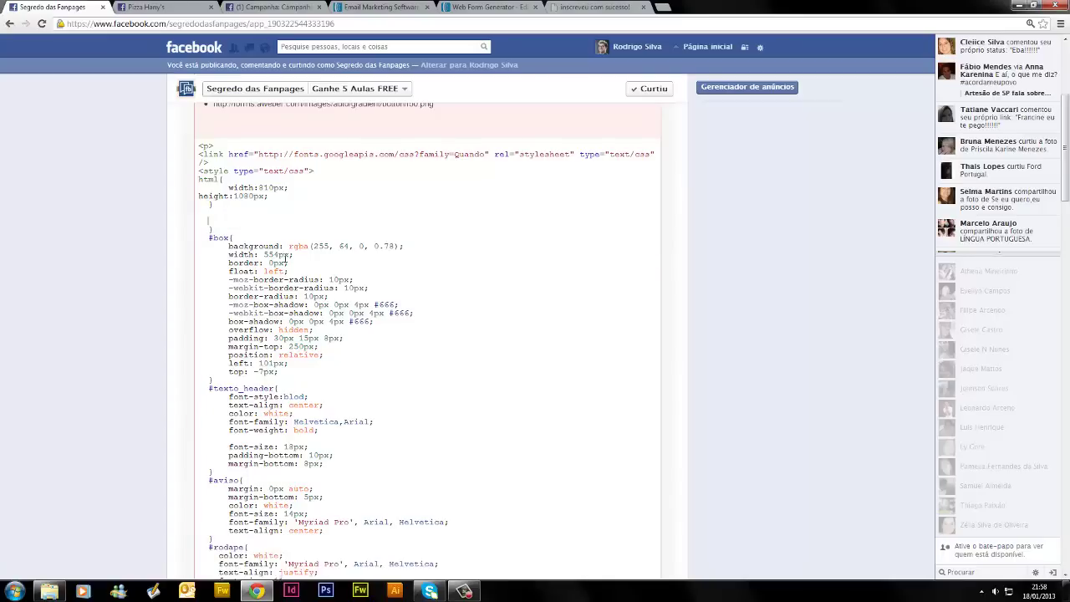
key("ctrl+z")
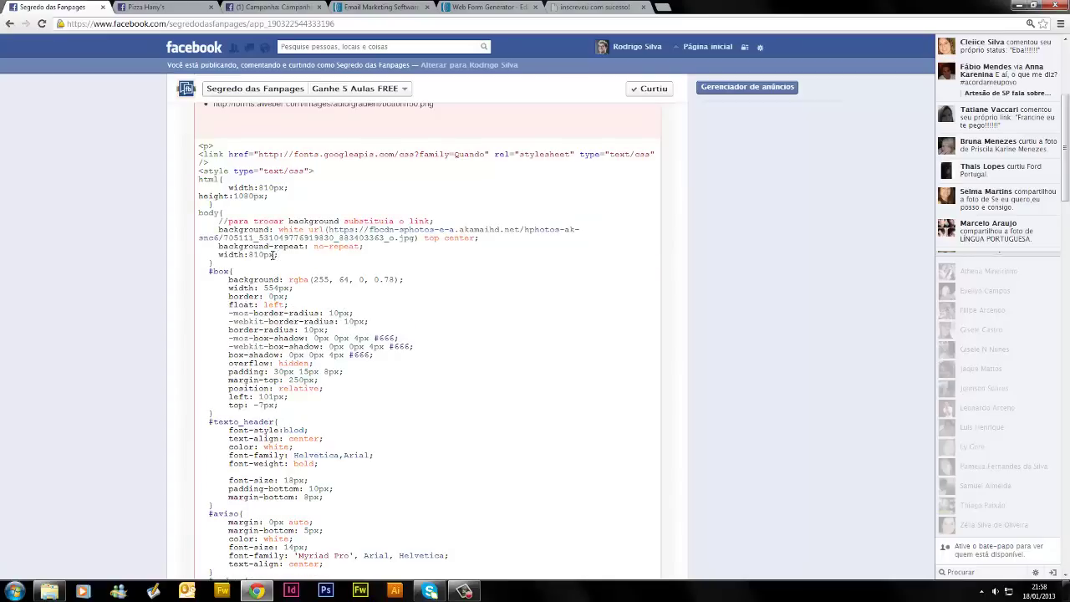
left_click(284, 255)
key("Return")
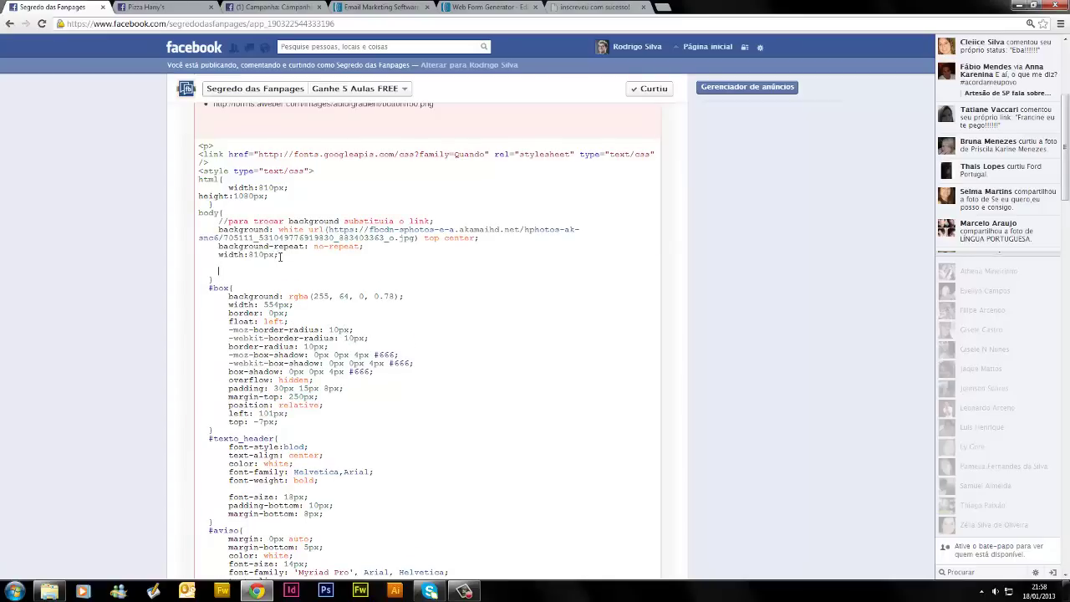
key("Return")
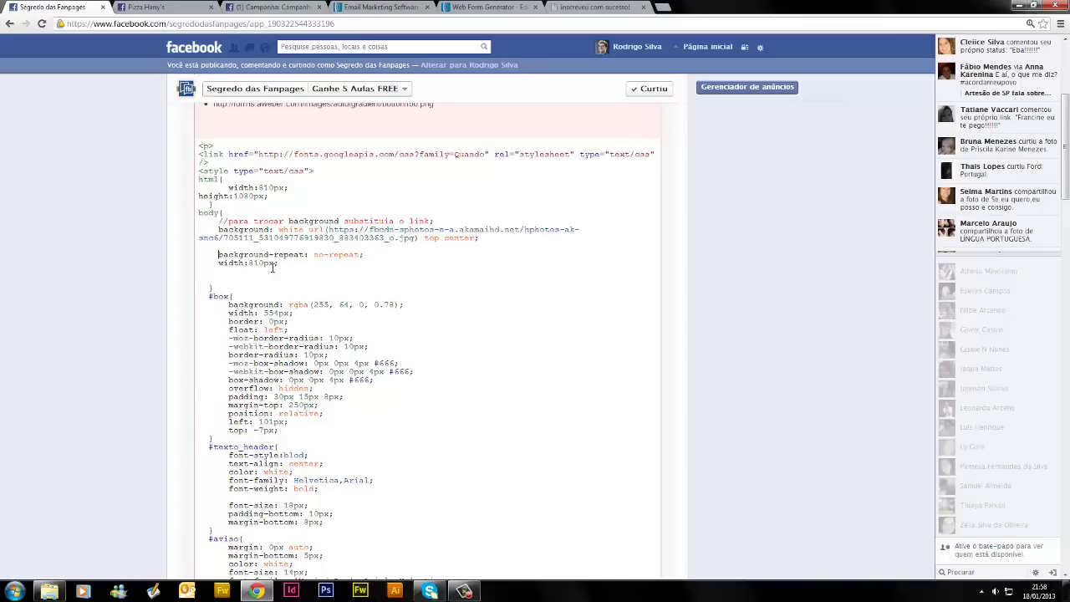
left_click(436, 221)
key("Return")
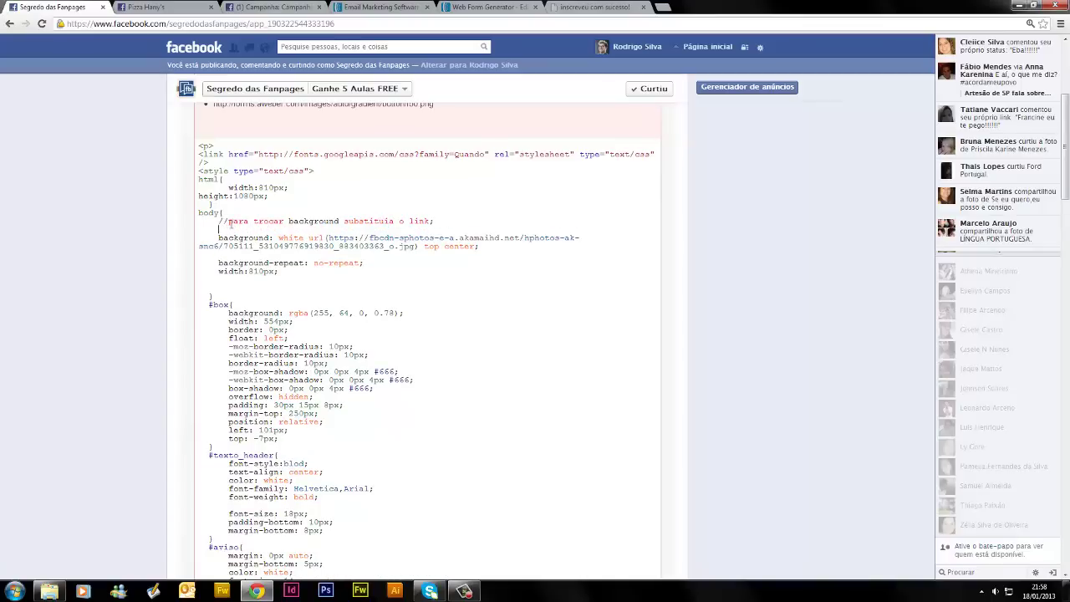
left_click_drag(287, 220, 343, 221)
left_click_drag(218, 238, 271, 238)
Add a line after body{, align height:1080px; with width:810px;, and select the background image URL
left_click(232, 212)
key("Return")
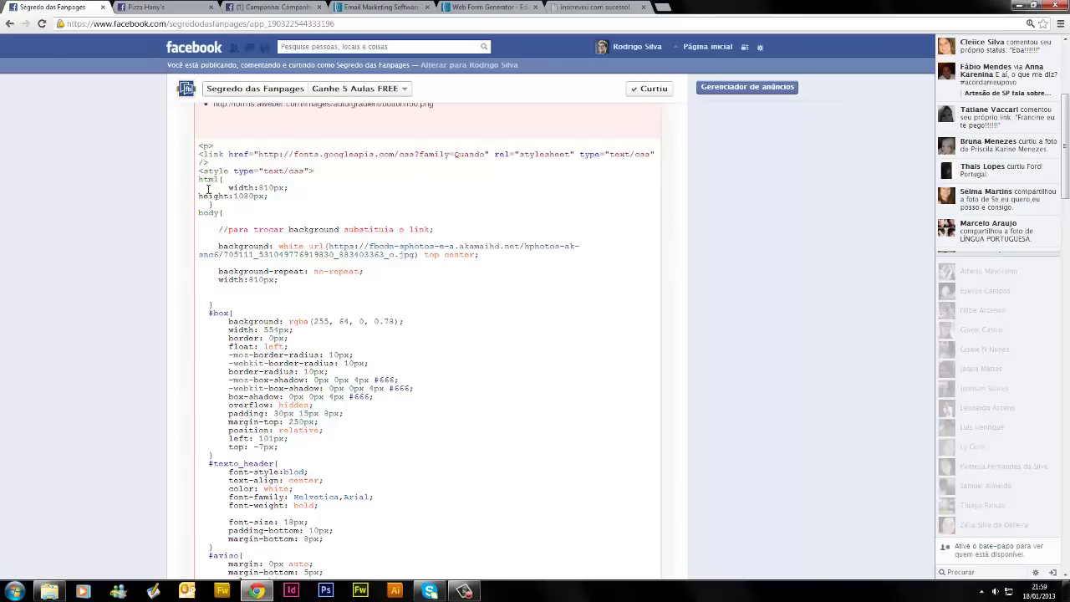
key("Tab")
key("Tab")
key("BackSpace")
key("BackSpace")
key("Tab")
left_click_drag(328, 246, 412, 256)
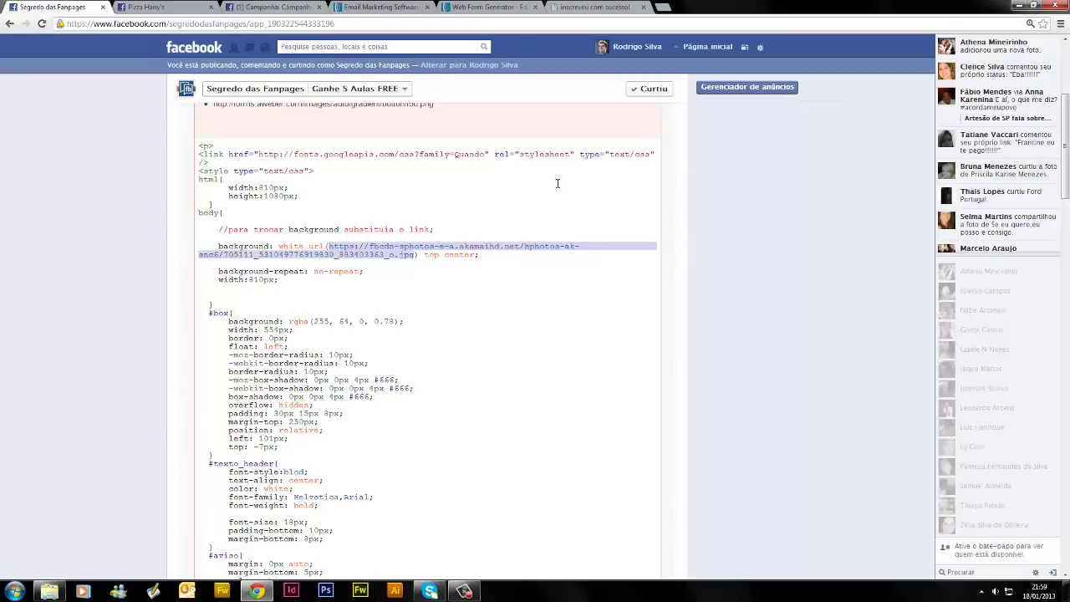
left_click(159, 9)
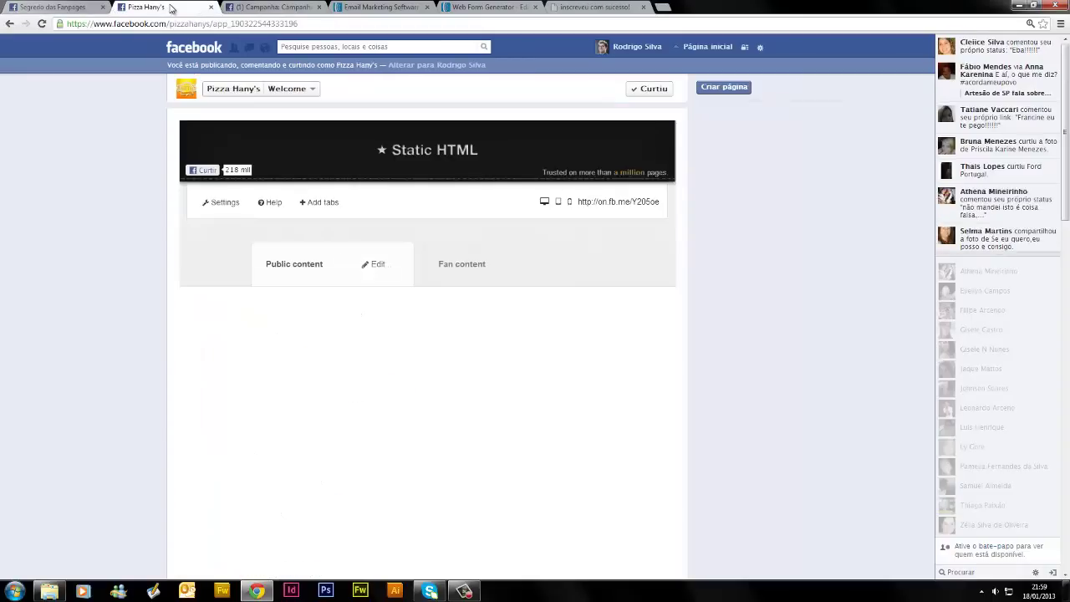
Go from the news feed to the profile's Fotos, then Álbuns, and open the Nova Aba Curso album
left_click(193, 52)
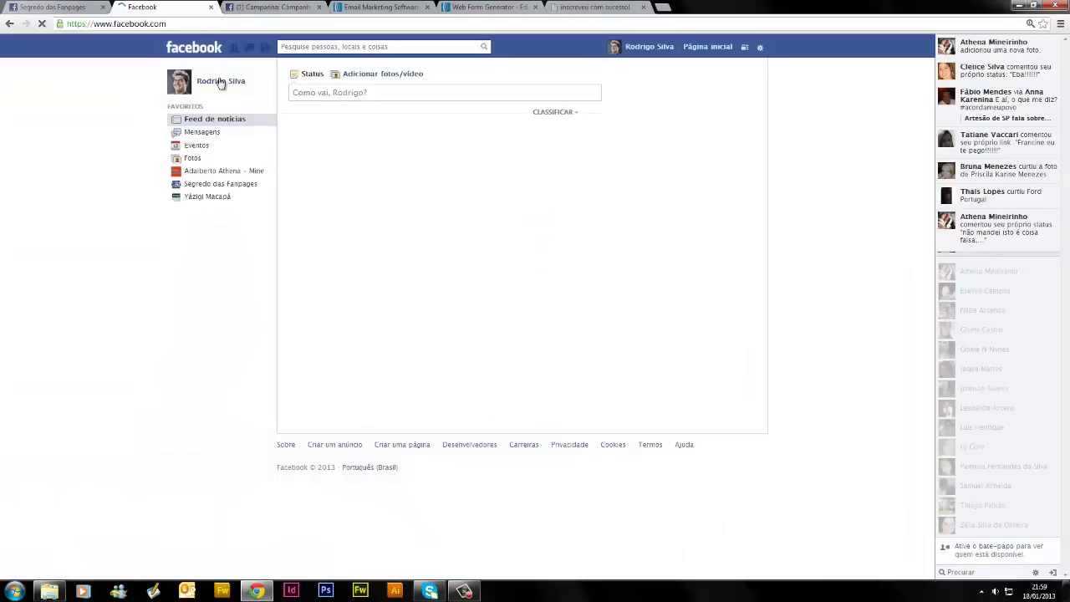
left_click(220, 82)
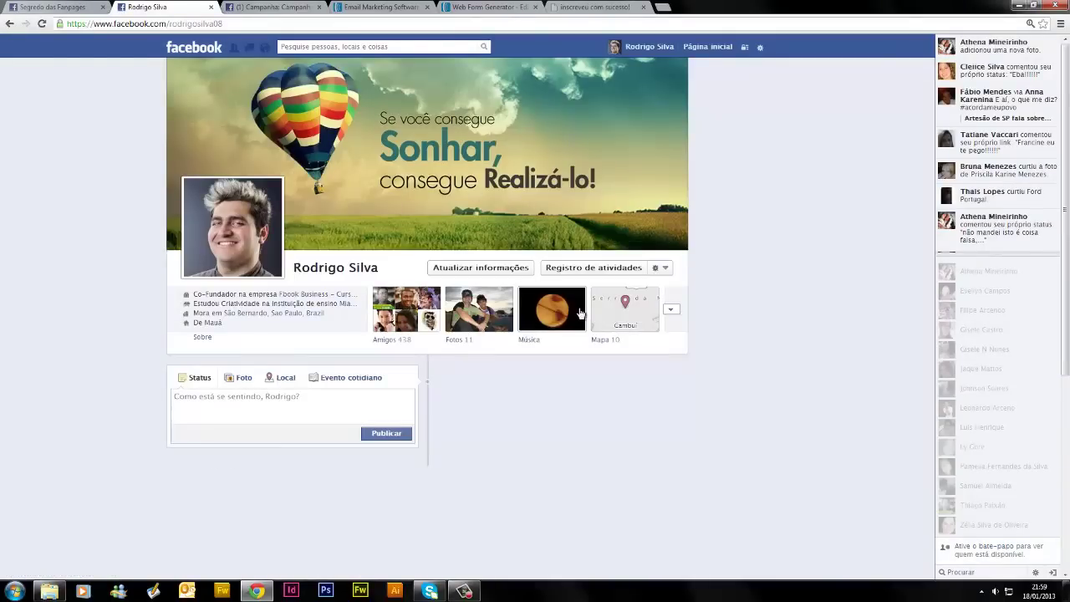
left_click(472, 325)
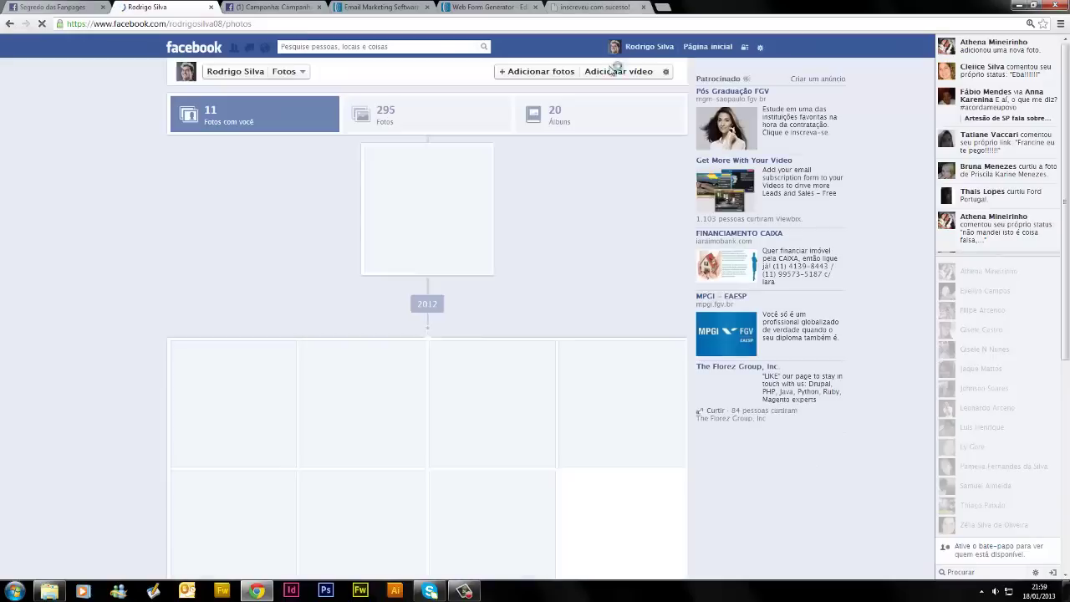
left_click(556, 124)
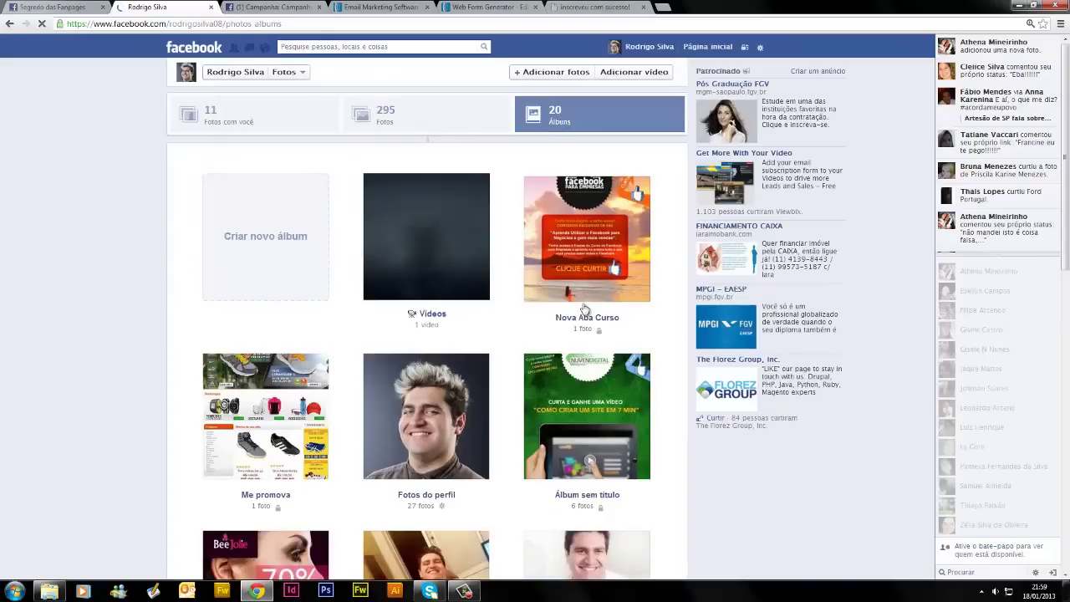
left_click(574, 320)
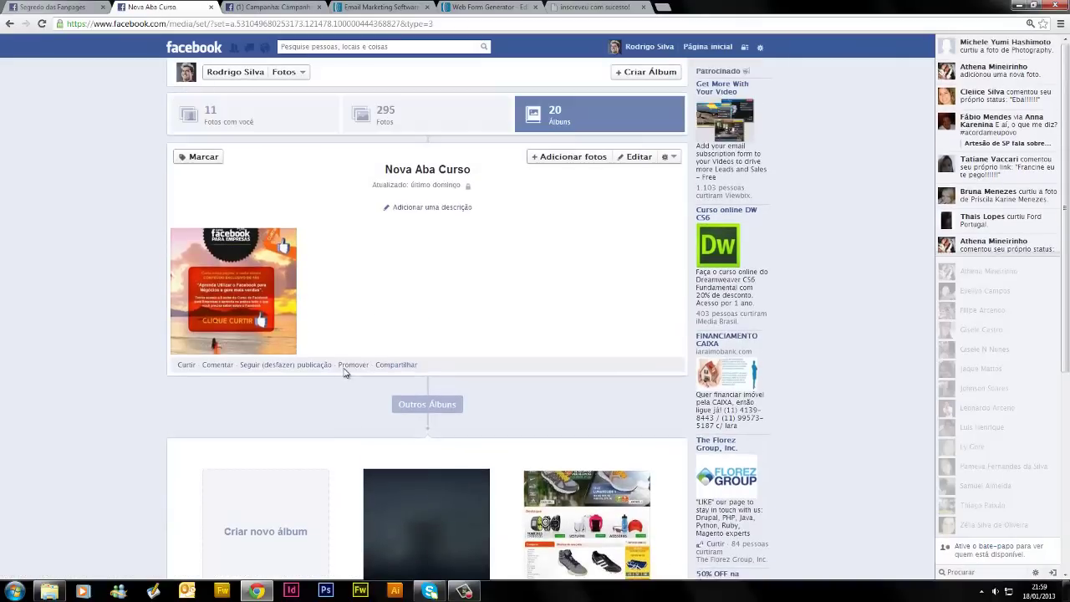
scroll(335, 385, "down", 3)
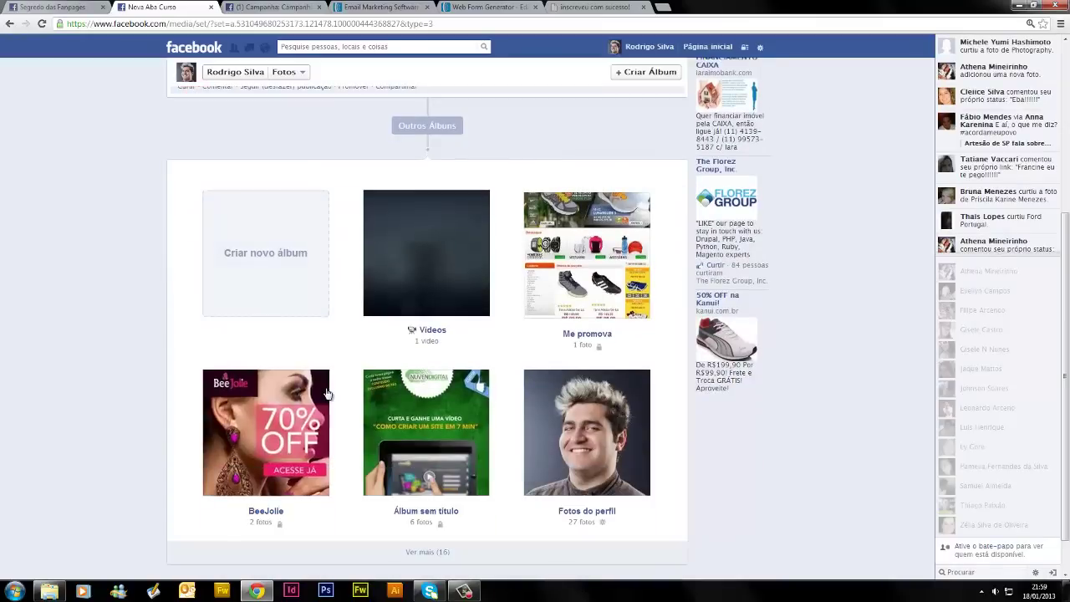
scroll(326, 393, "down", 1)
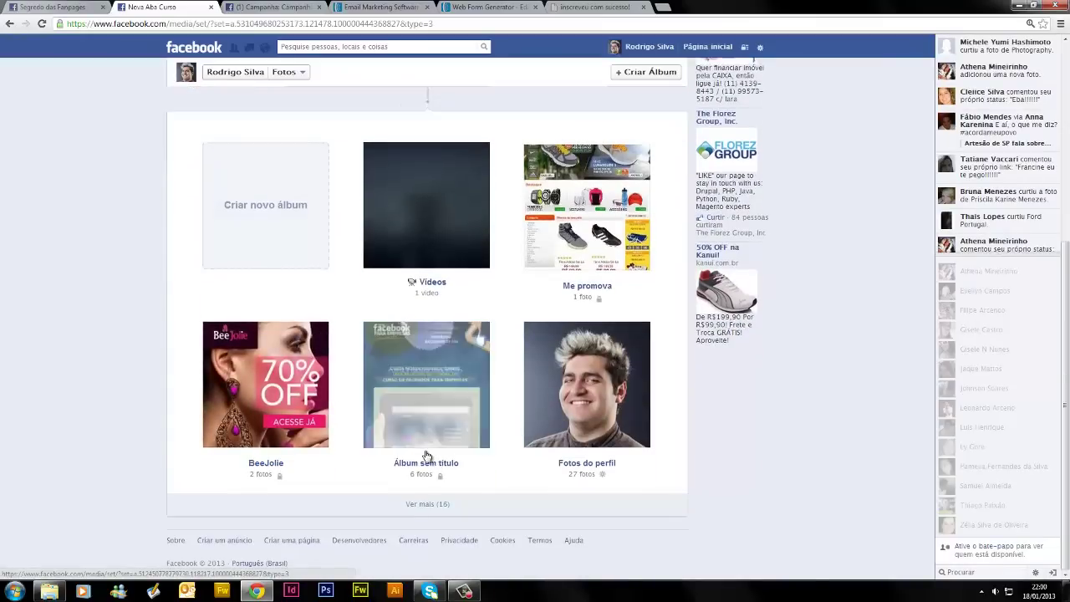
scroll(471, 375, "up", 4)
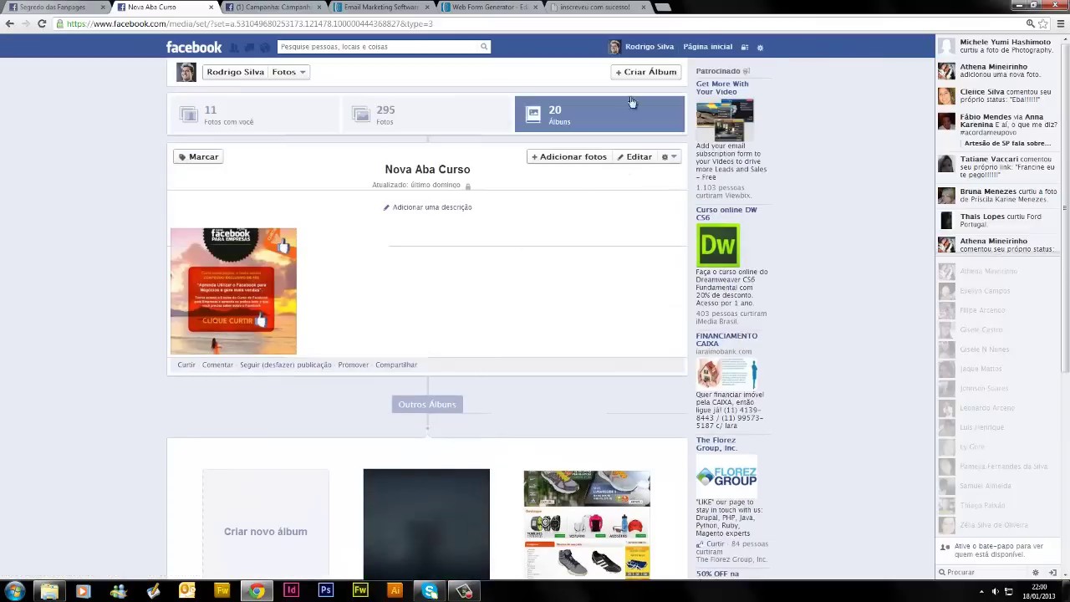
Upload the aba-fan-nova beach image to Nova Aba Curso with Adicionar fotos and publish it
left_click(566, 162)
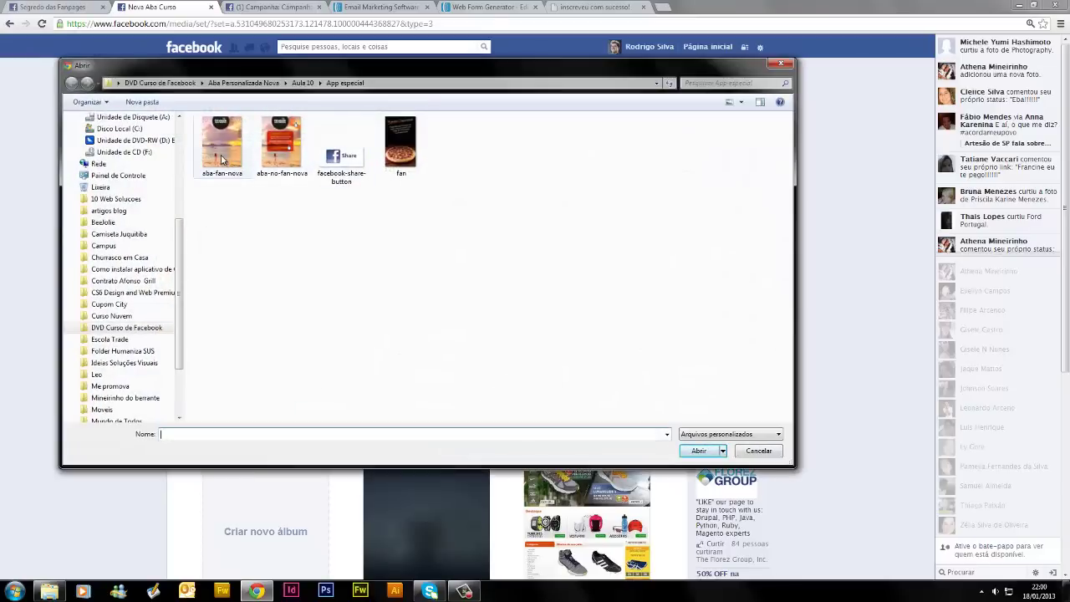
left_click(222, 146)
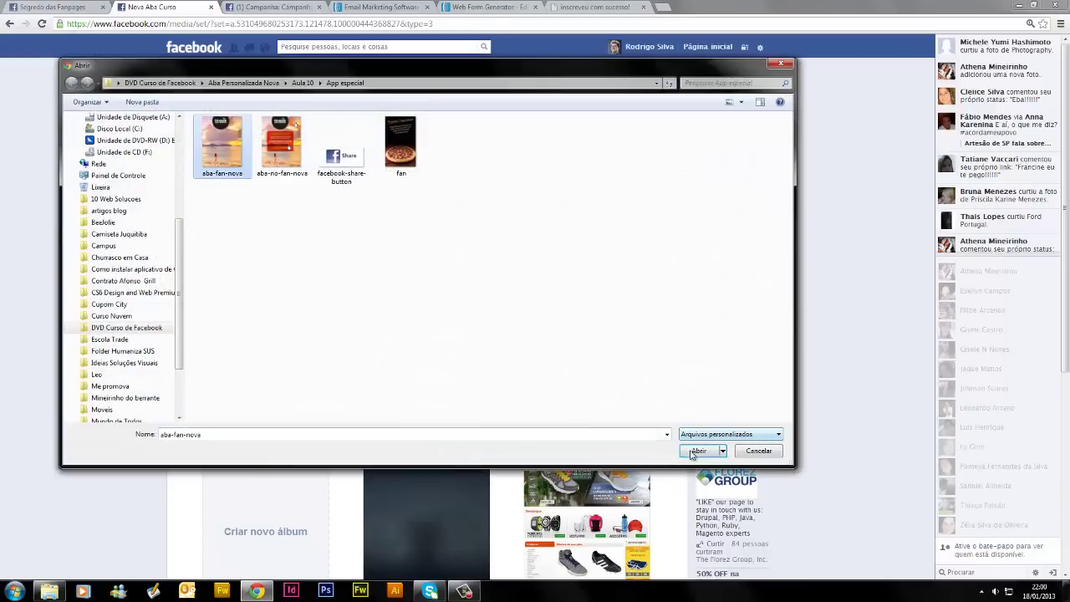
left_click(698, 451)
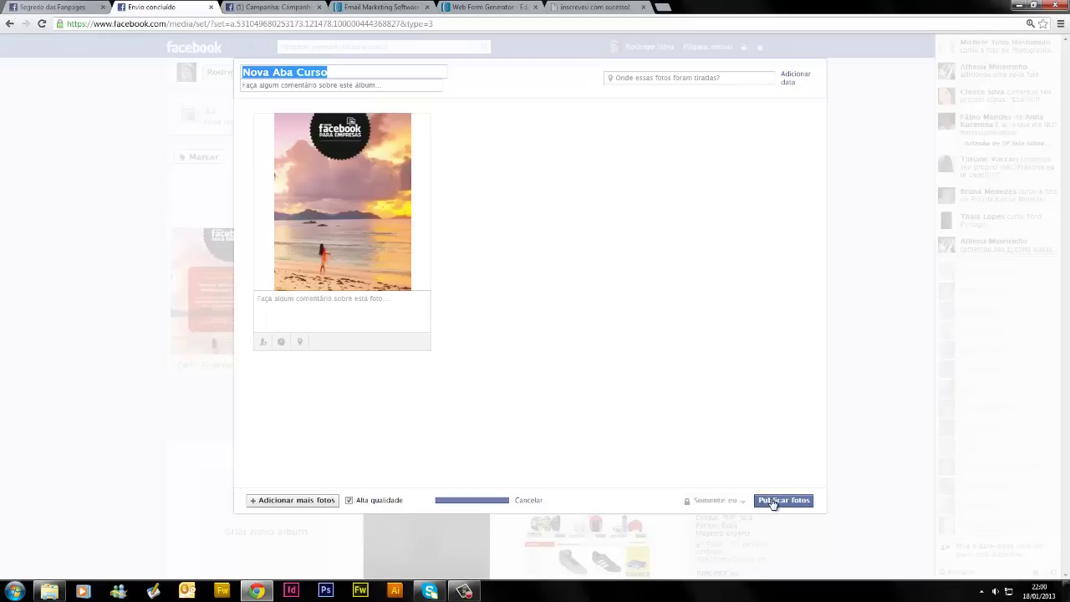
left_click(654, 495)
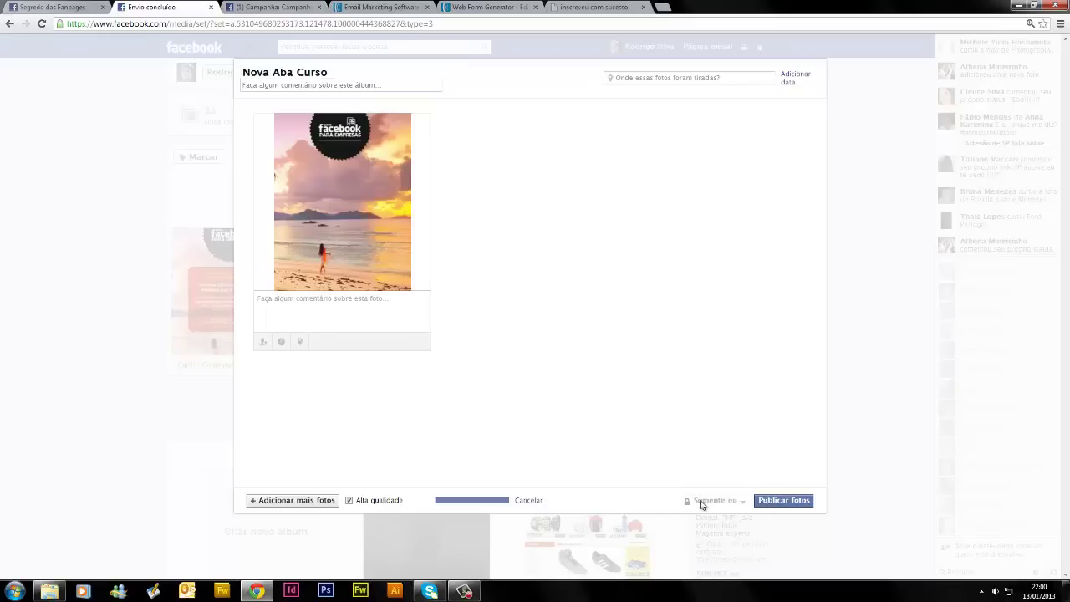
left_click(761, 504)
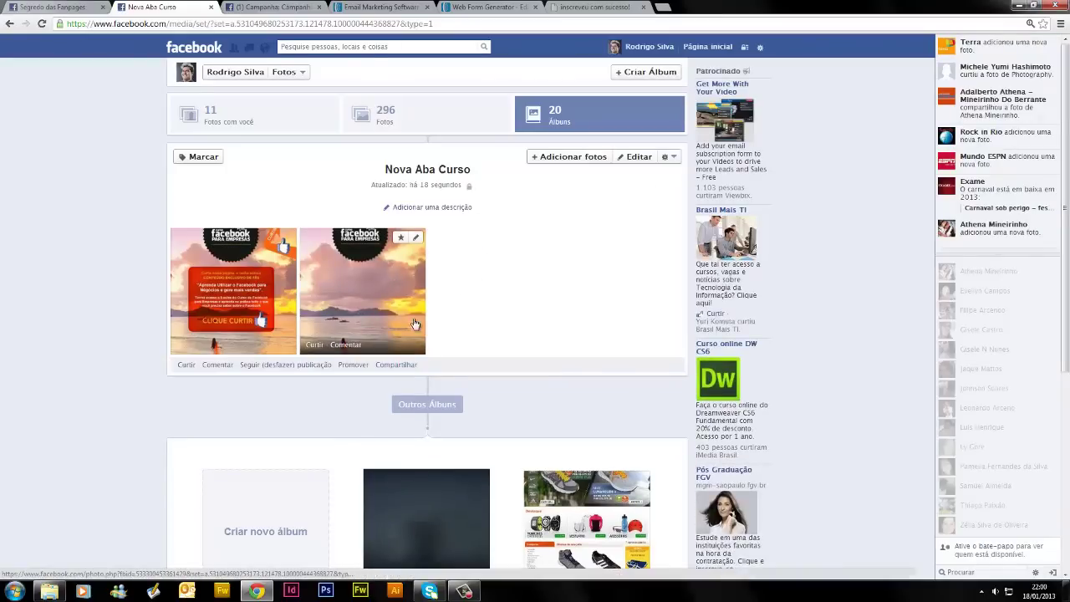
Open the album photos full screen and move to the plain beach photo
left_click(361, 306)
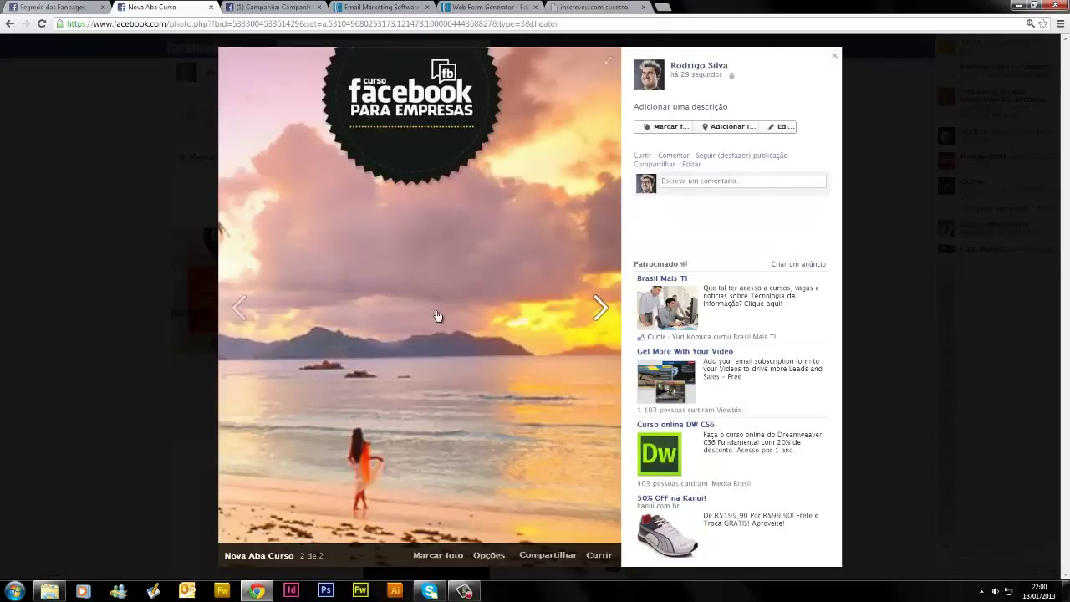
left_click(607, 66)
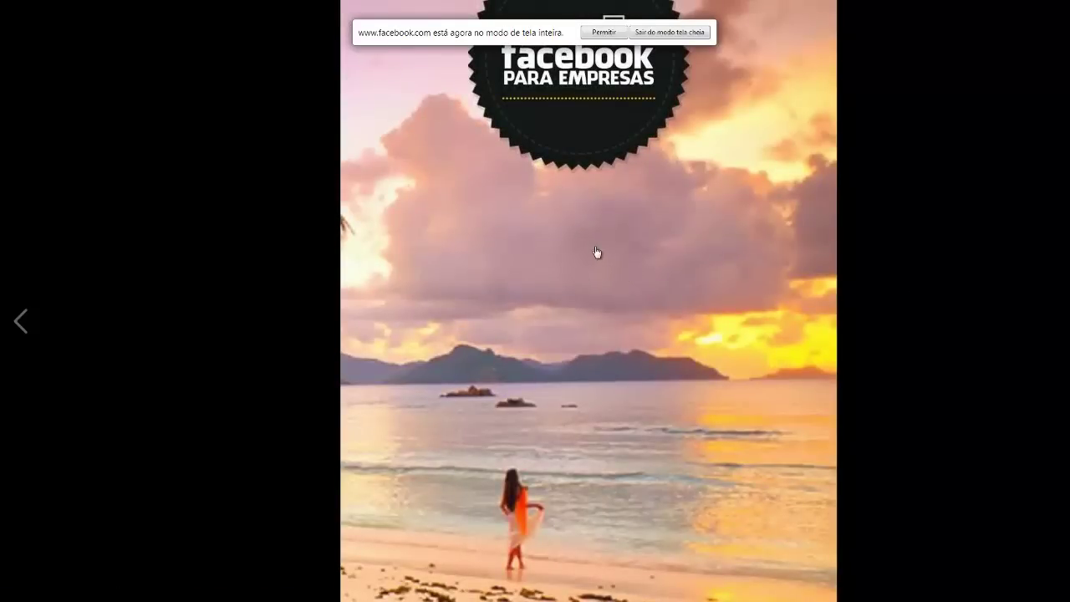
left_click(237, 153)
key("Escape")
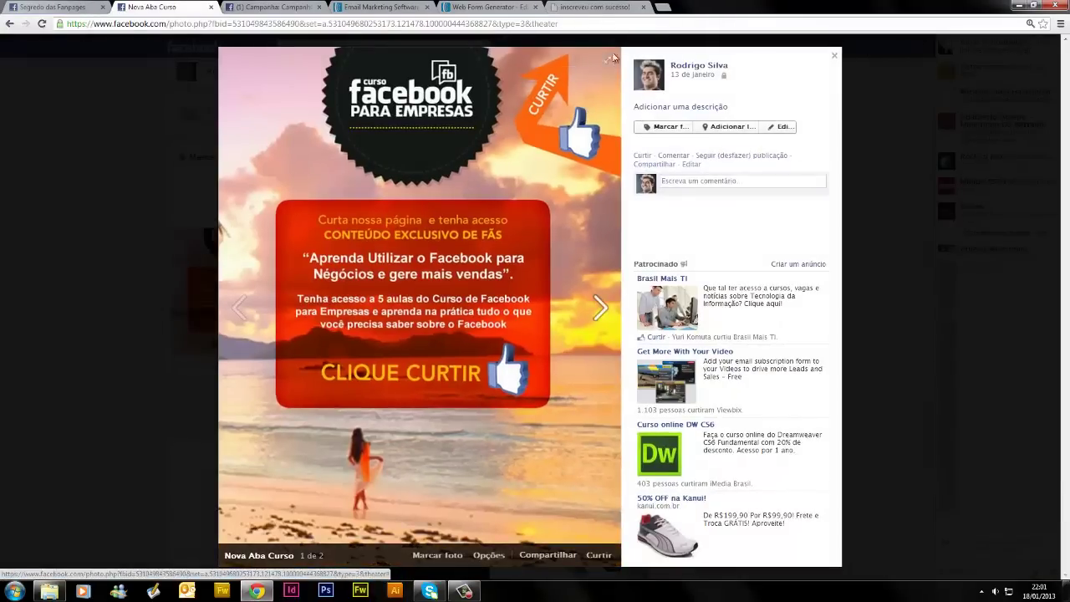
left_click(608, 64)
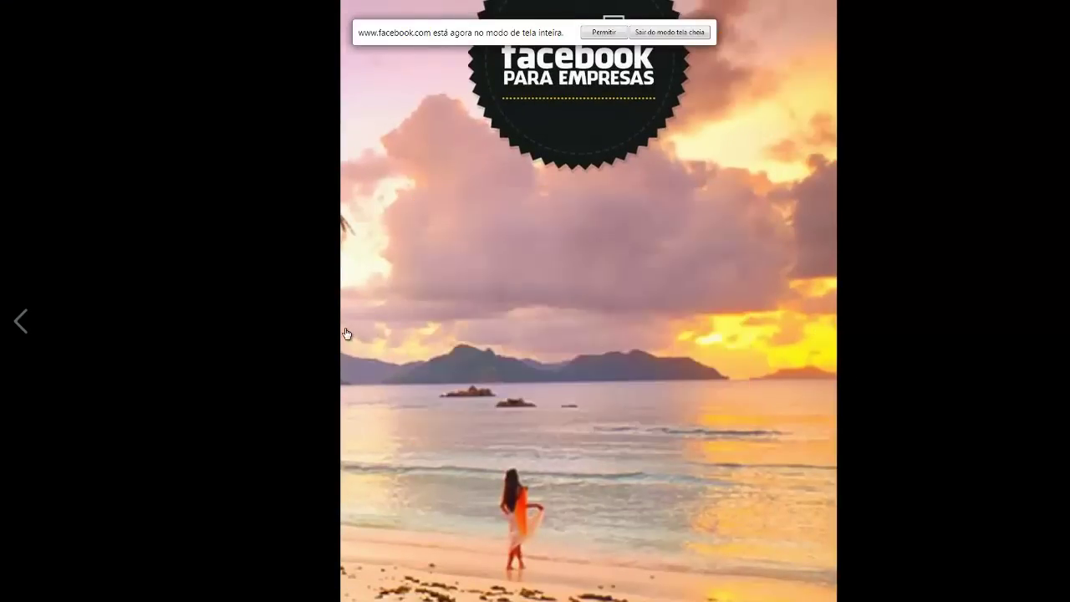
left_click(788, 333)
Copy the beach image's address with Copiar URL da imagem and return to the Segredo das Fanpages editor
right_click(561, 243)
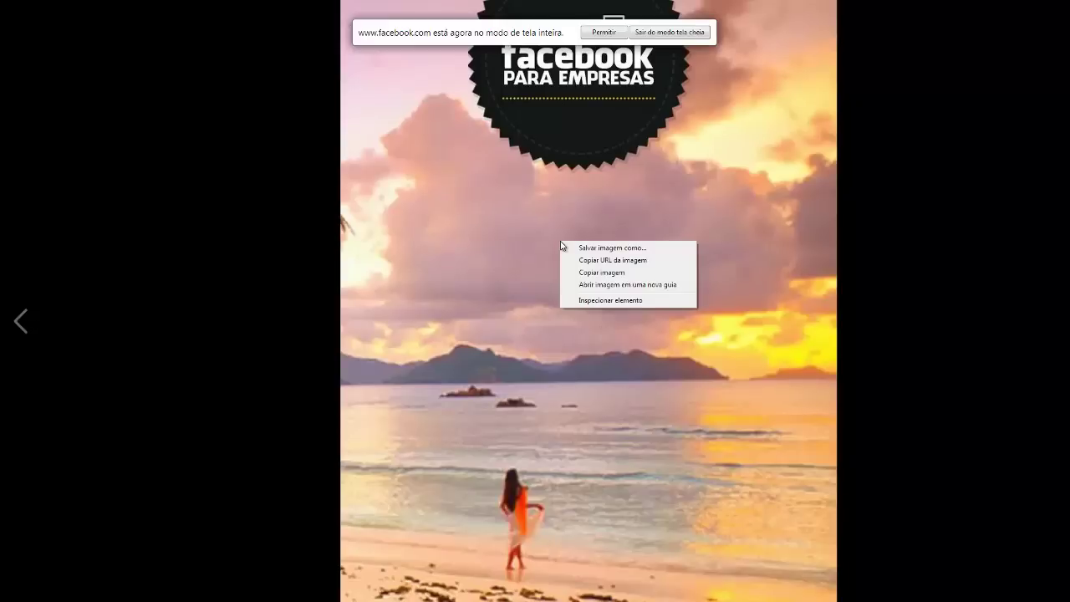
left_click(605, 262)
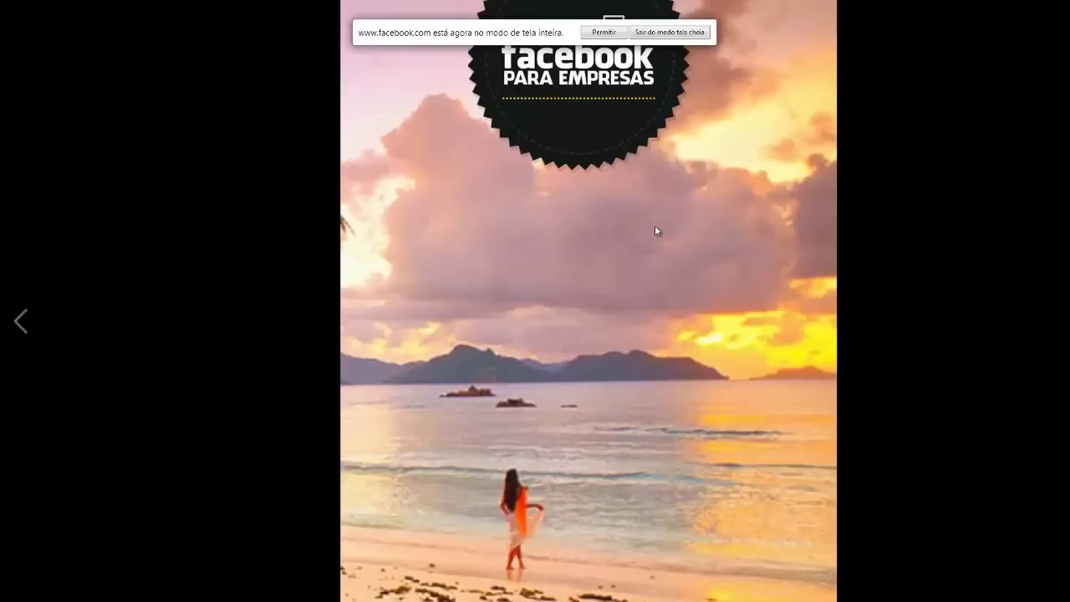
key("Escape")
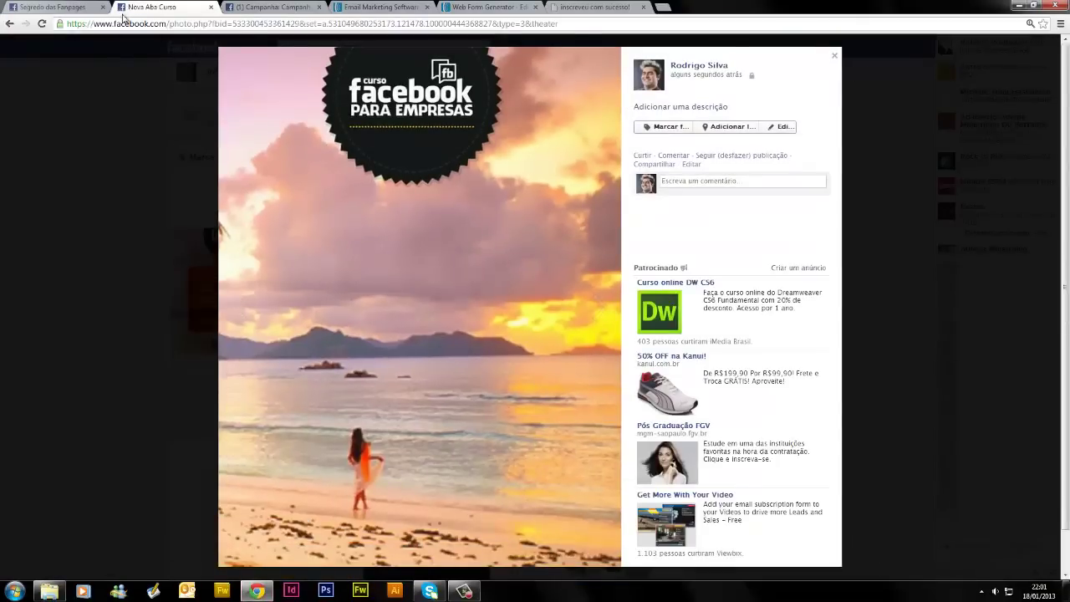
left_click(52, 7)
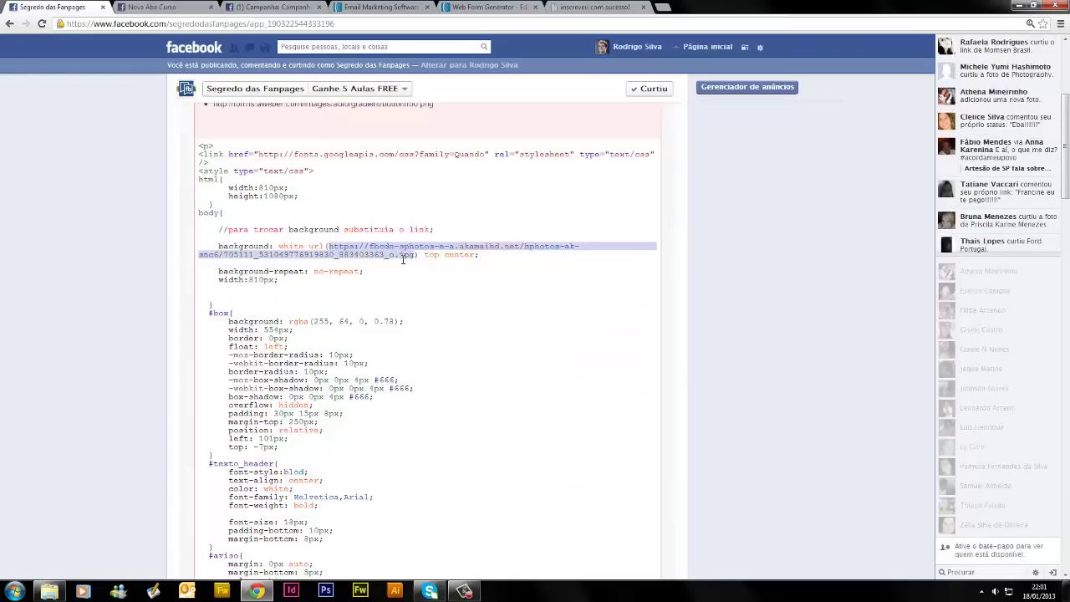
Replace the old link inside the body background's url() with the copied fbcdn beach photo address
key("BackSpace")
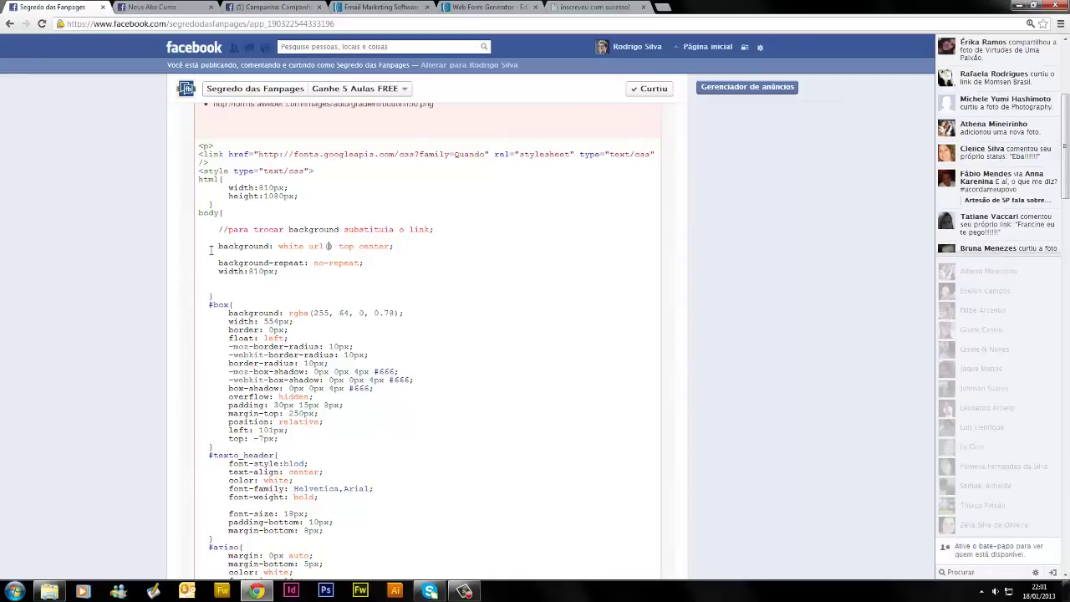
left_click_drag(215, 248, 276, 249)
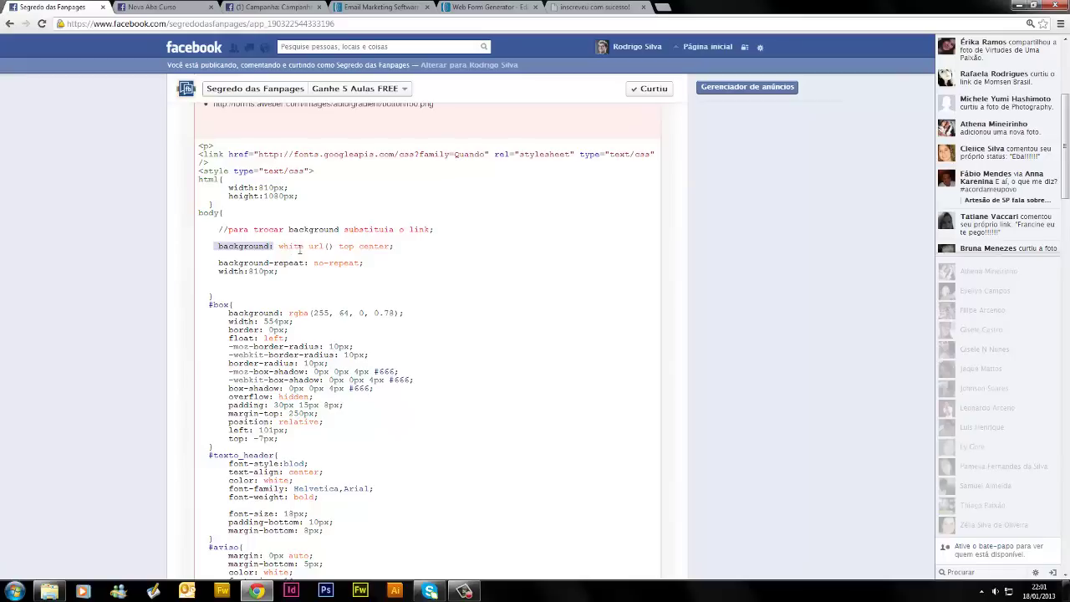
left_click(331, 247)
key("ctrl+v")
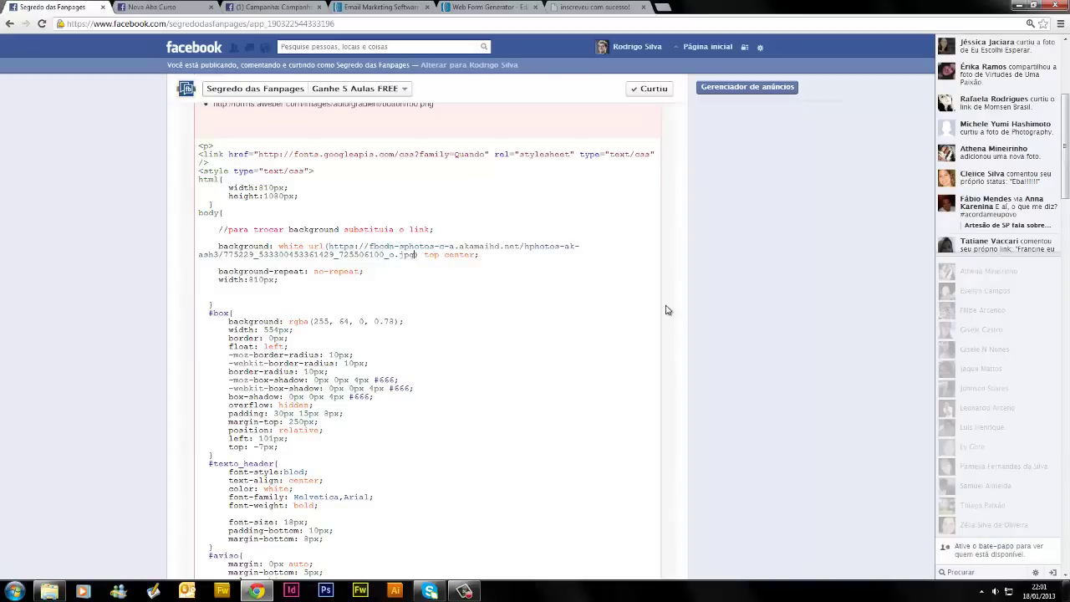
scroll(667, 310, "up", 1)
scroll(667, 310, "up", 1)
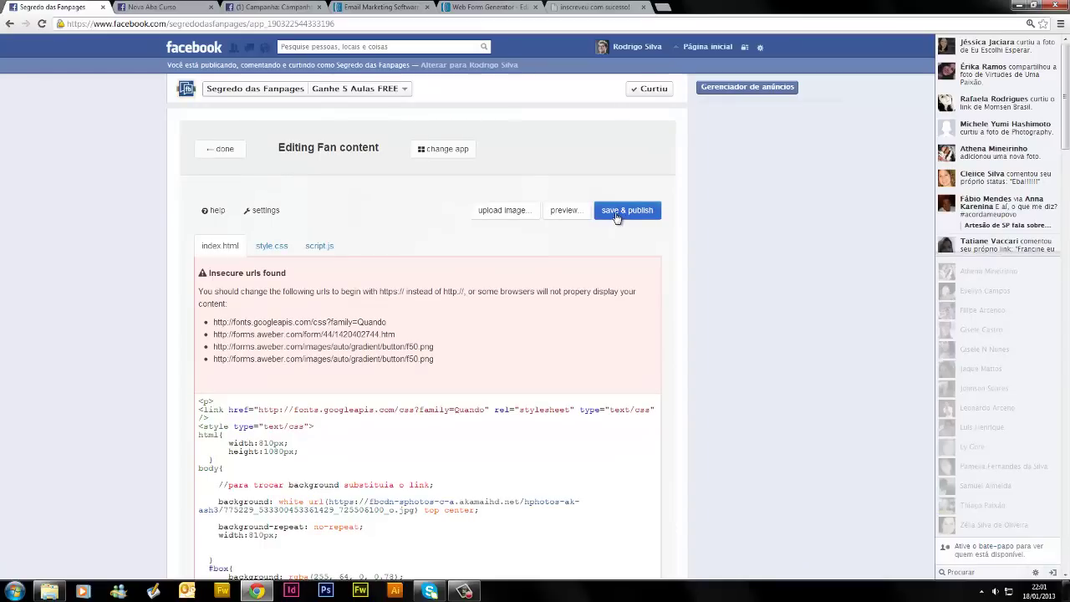
Save & publish the fan content, then preview the landing page with its new beach background
left_click(617, 214)
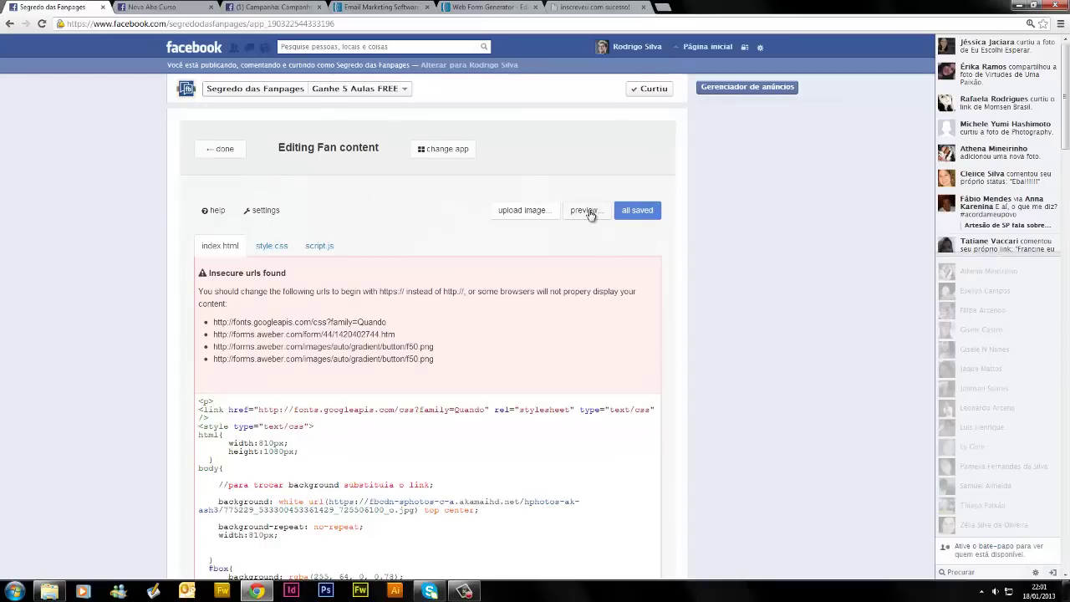
left_click(590, 214)
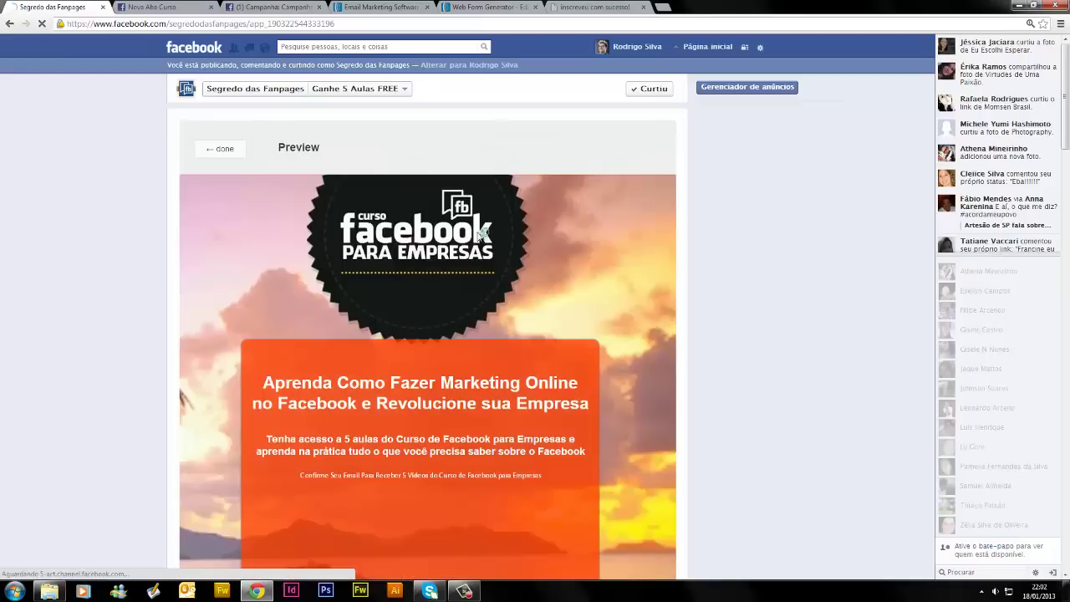
scroll(352, 272, "down", 2)
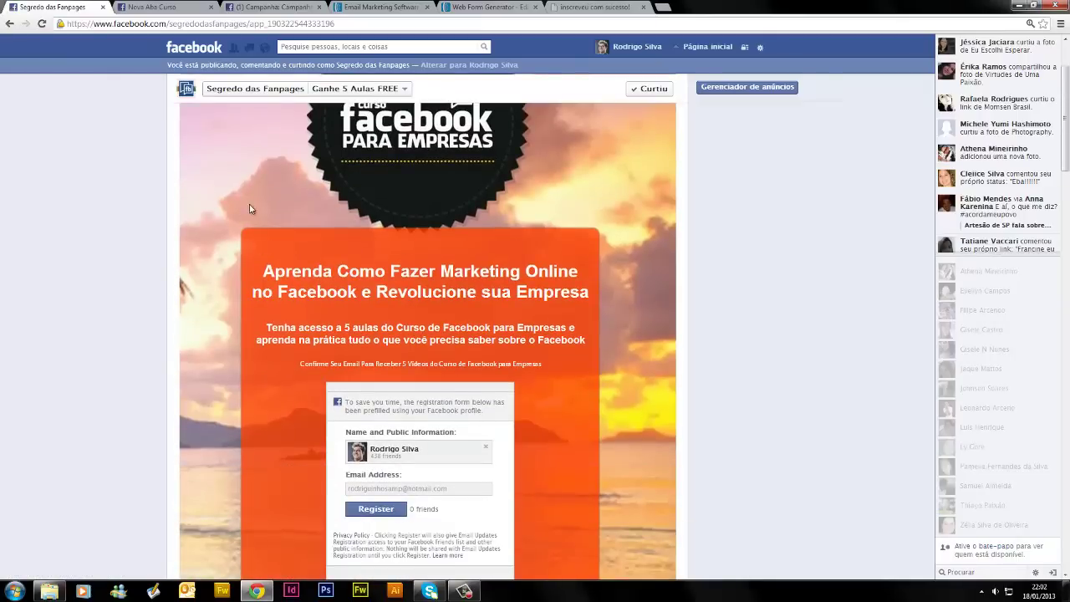
scroll(647, 393, "down", 2)
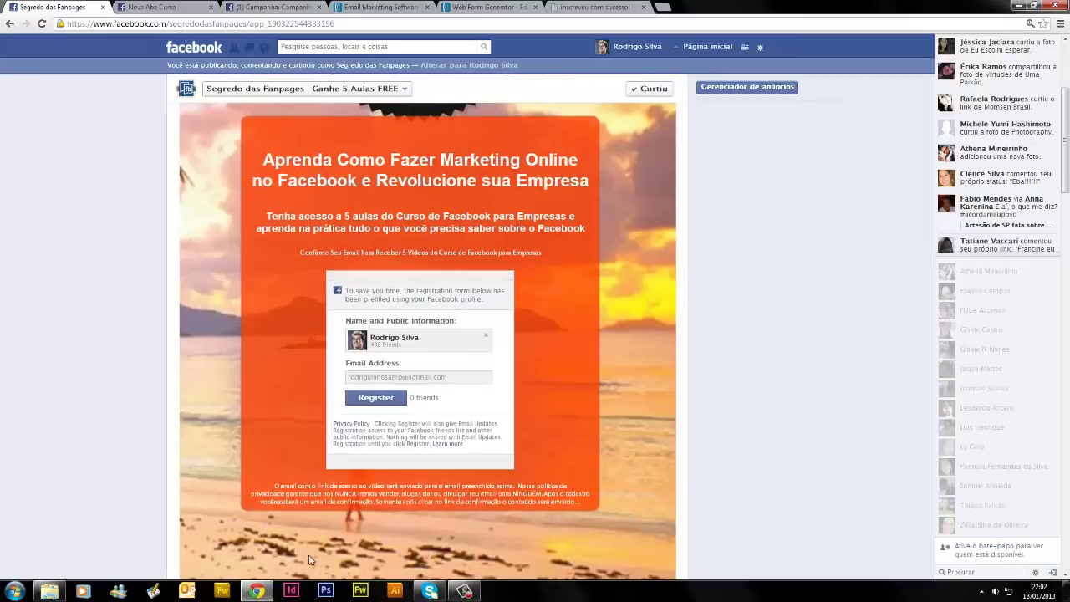
scroll(424, 155, "up", 3)
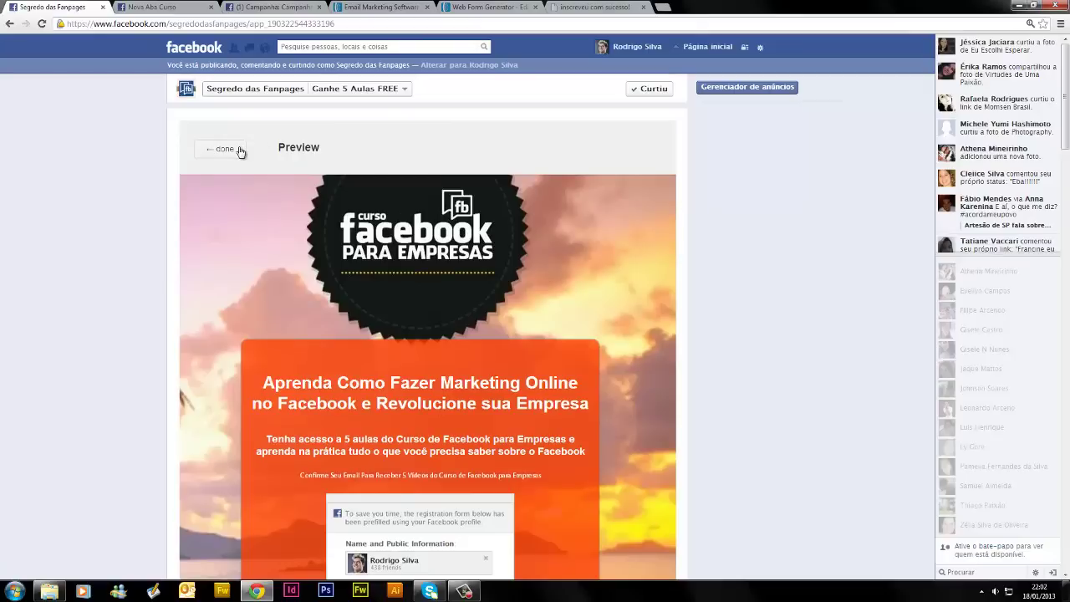
left_click(221, 148)
scroll(385, 335, "down", 3)
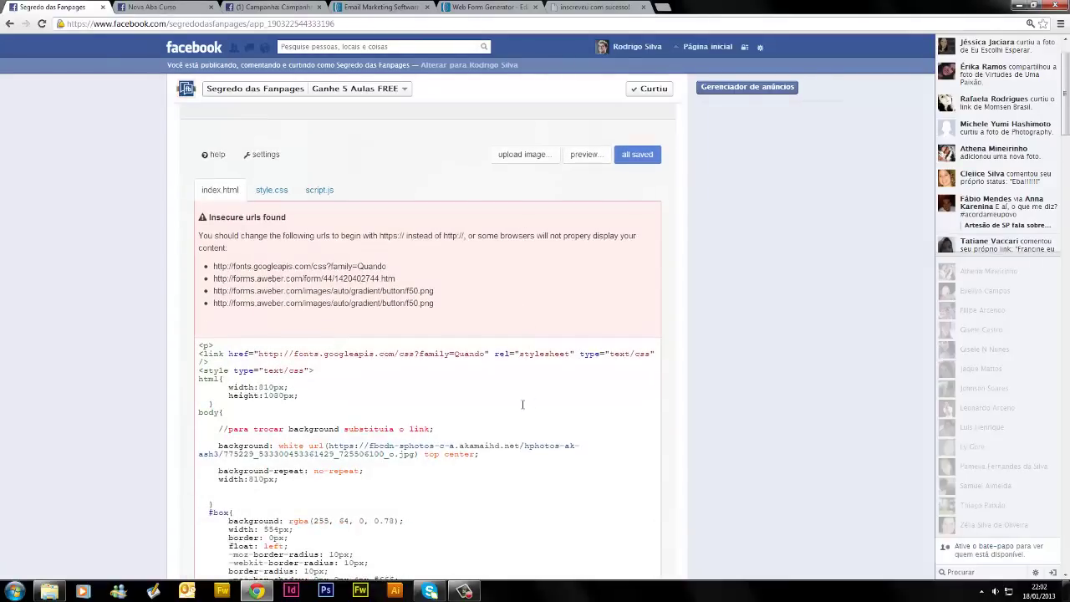
Delete the #box background value rgba(255, 64, 0, 0.78), leaving just # for a hex colour
scroll(387, 411, "down", 3)
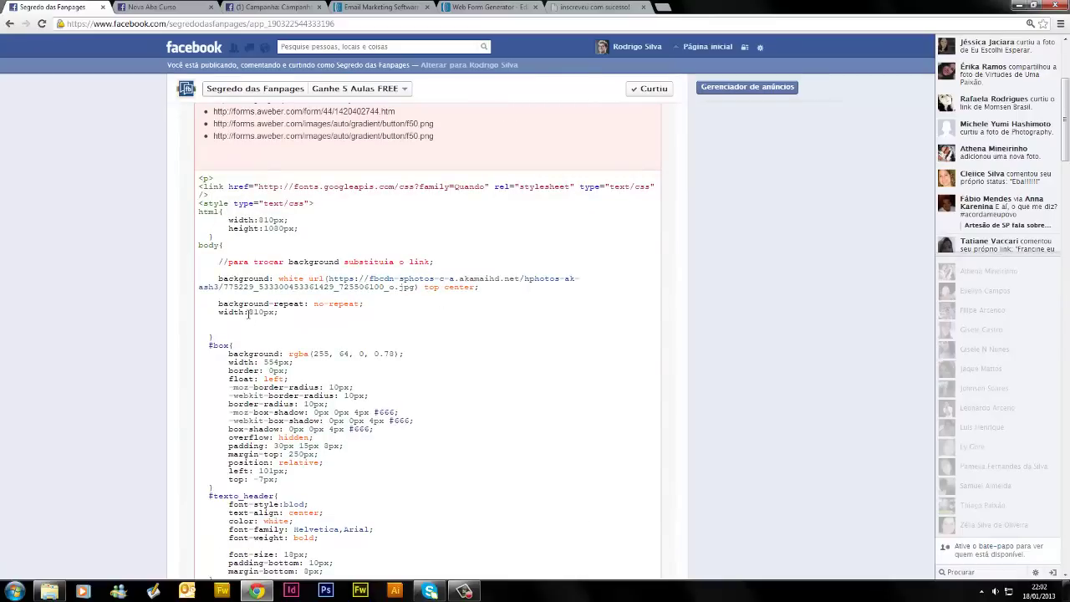
left_click_drag(248, 312, 259, 312)
left_click(307, 315)
scroll(308, 315, "down", 1)
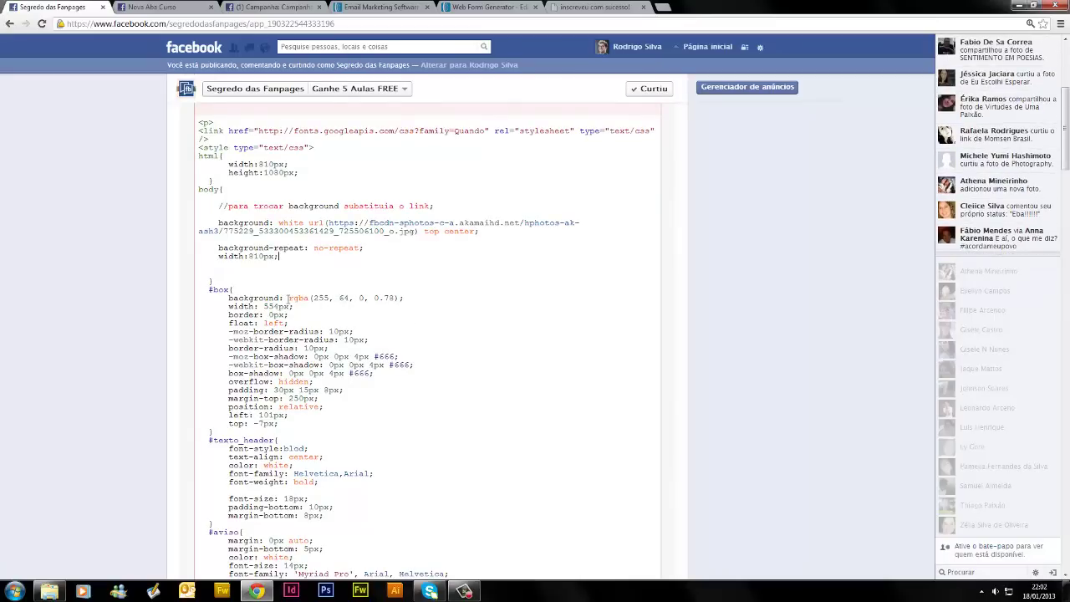
left_click_drag(288, 298, 399, 303)
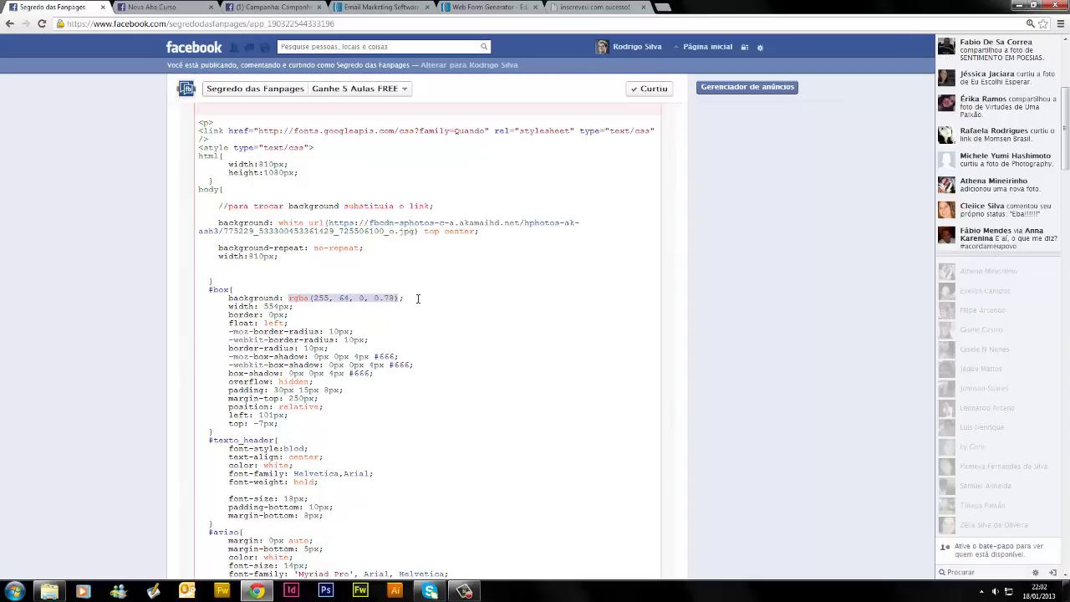
key("BackSpace")
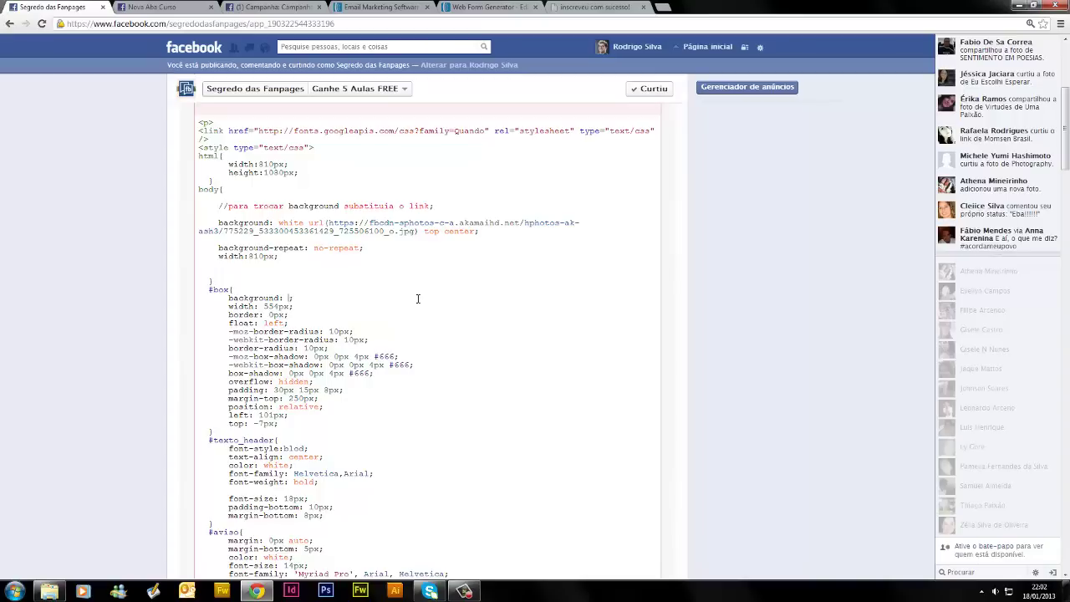
key("BackSpace")
type("#8")
key("BackSpace")
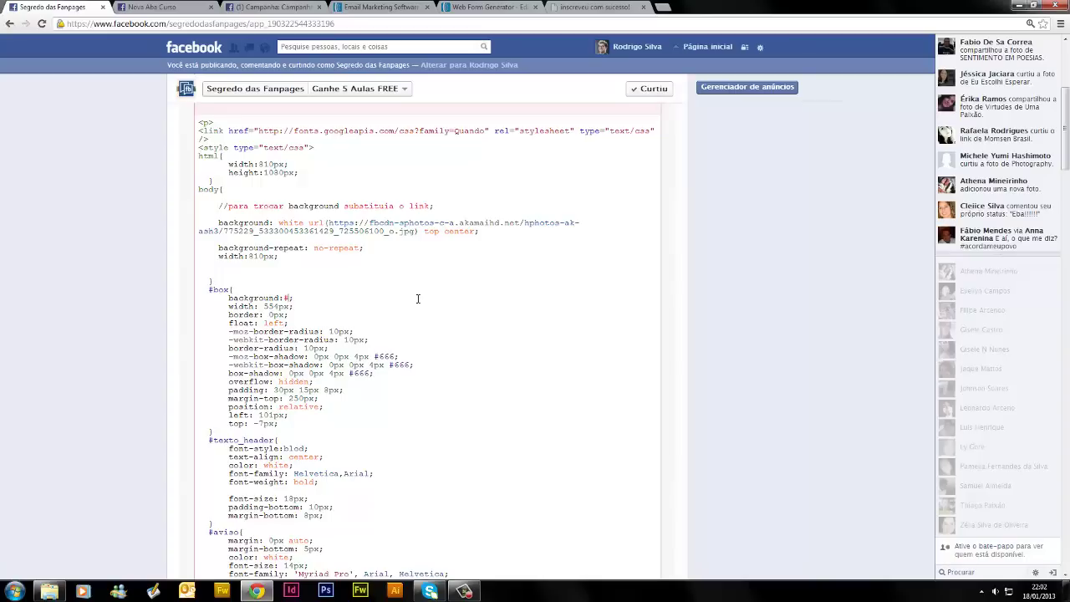